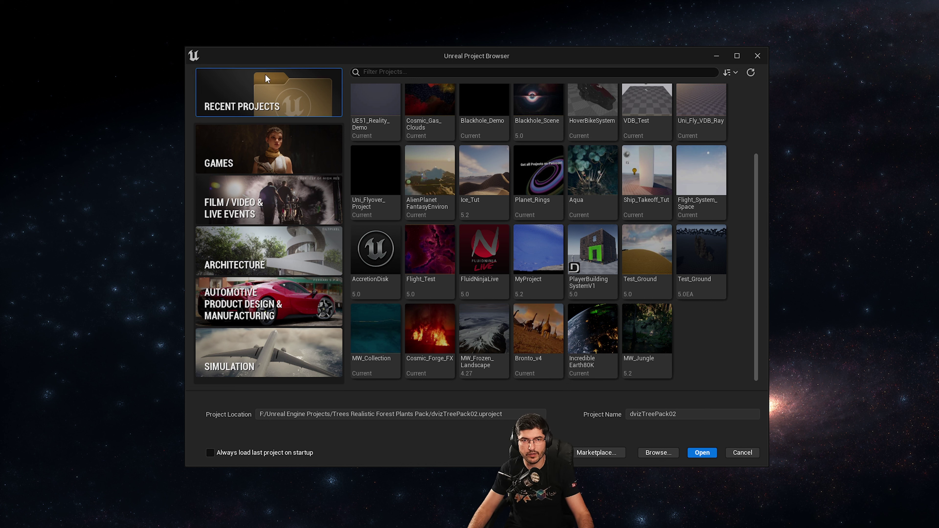
Browse the new-project template categories and choose the blank Film / Video & Live Events template with Starter Content off.
{"action": "left_click_drag", "start_coordinate": [272, 58], "coordinate": [262, 54]}
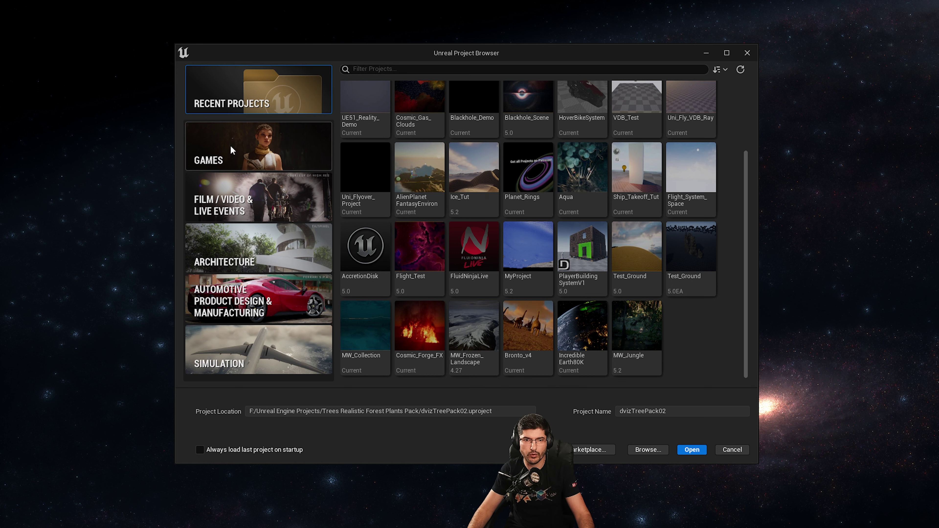
{"action": "left_click", "coordinate": [233, 157]}
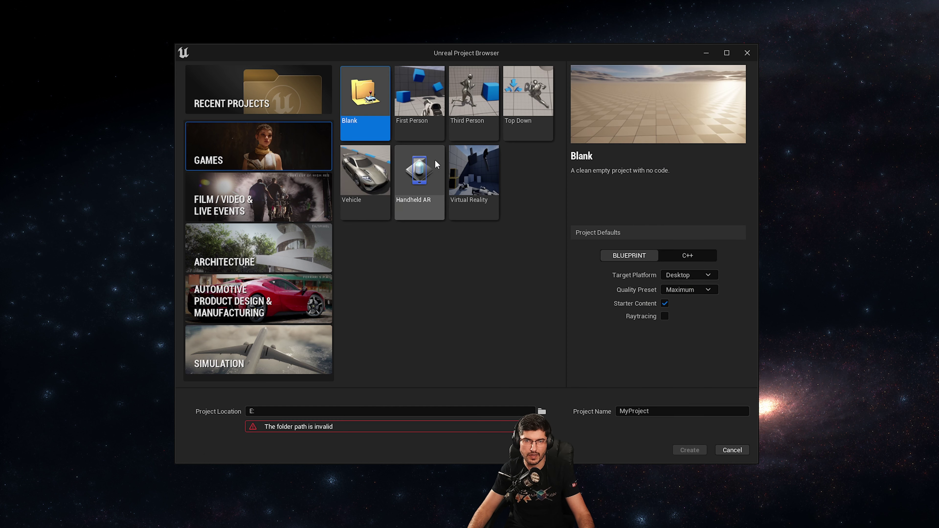
{"action": "left_click", "coordinate": [197, 216]}
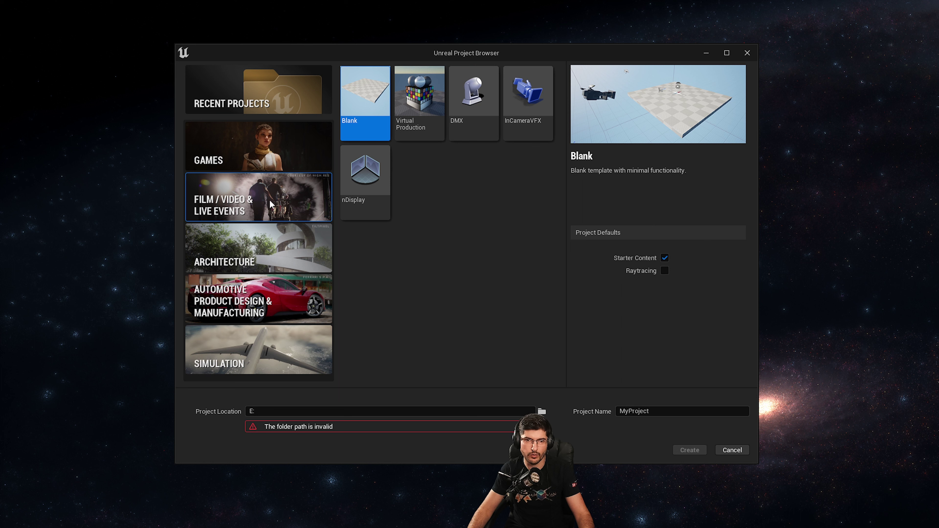
{"action": "left_click", "coordinate": [316, 278]}
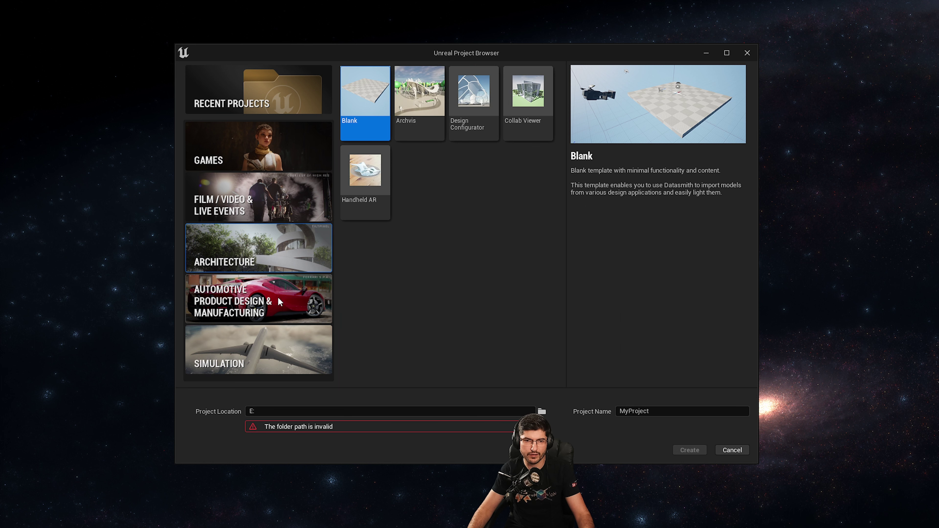
{"action": "left_click", "coordinate": [318, 346]}
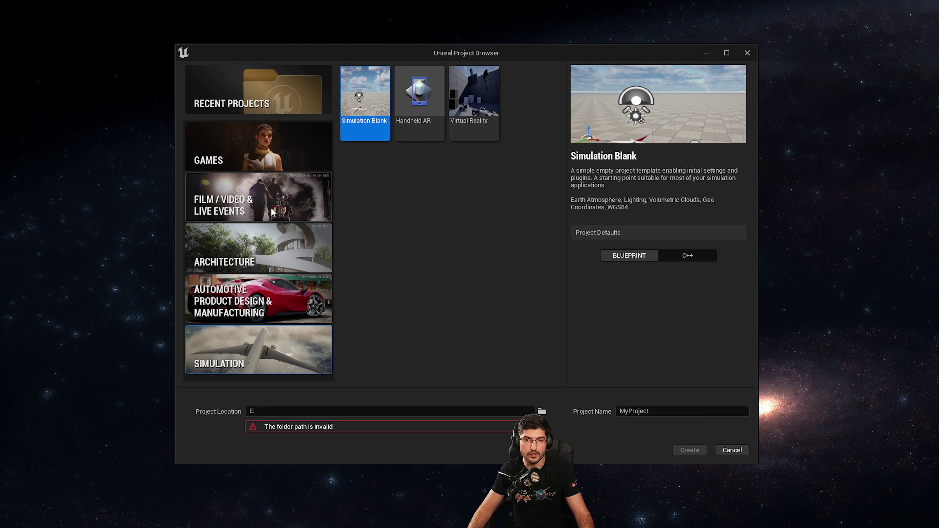
{"action": "left_click", "coordinate": [211, 204]}
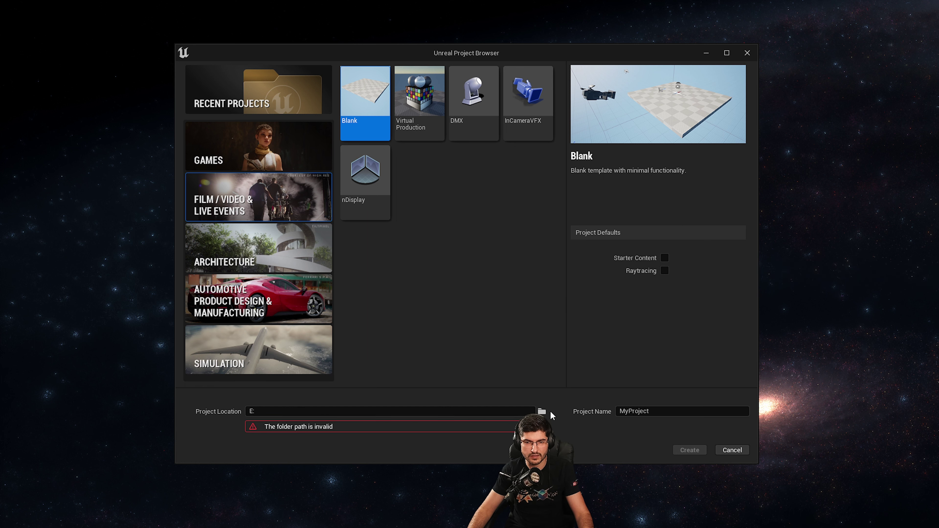
Set the project location to the Downloads folder.
{"action": "left_click", "coordinate": [542, 412]}
{"action": "left_click", "coordinate": [219, 173]}
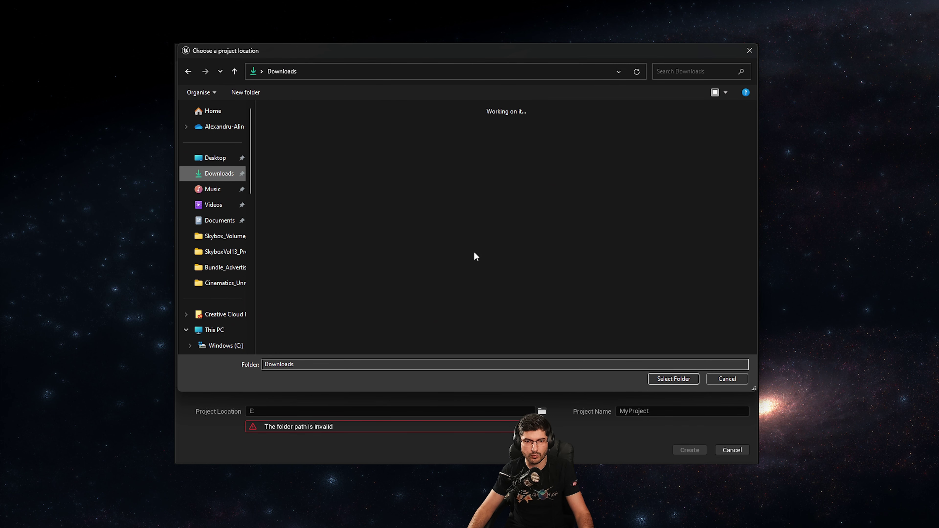
{"action": "left_click", "coordinate": [670, 380]}
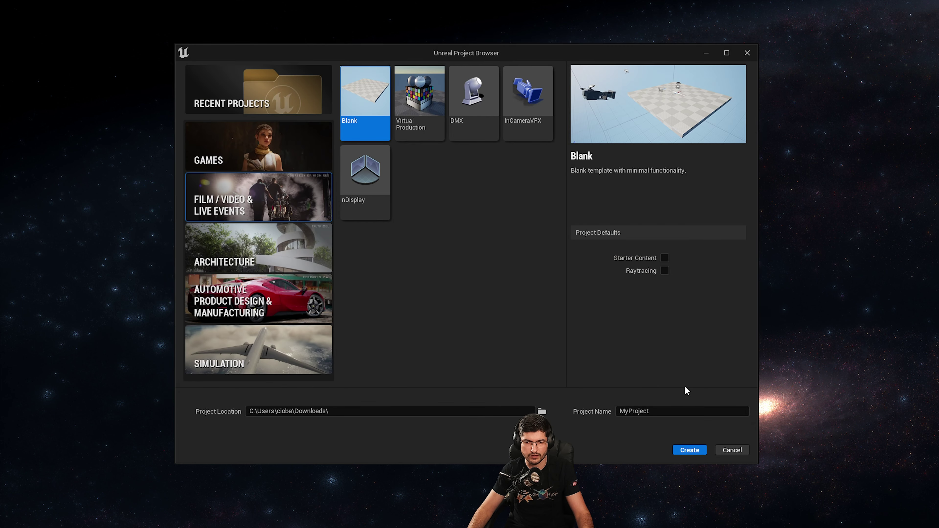
Name the project Cinematic_Tutorial and create it.
{"action": "left_click", "coordinate": [692, 411]}
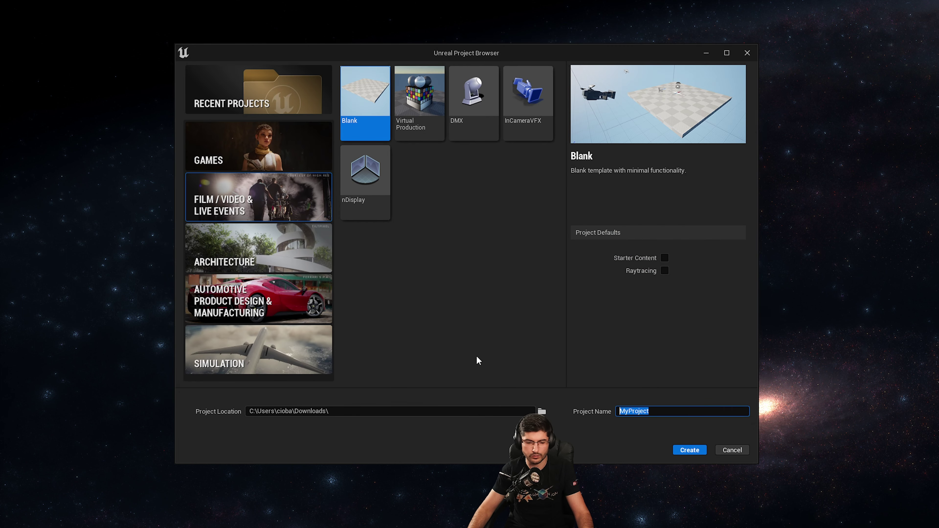
{"action": "type", "text": "Cinematic_Tutorial"}
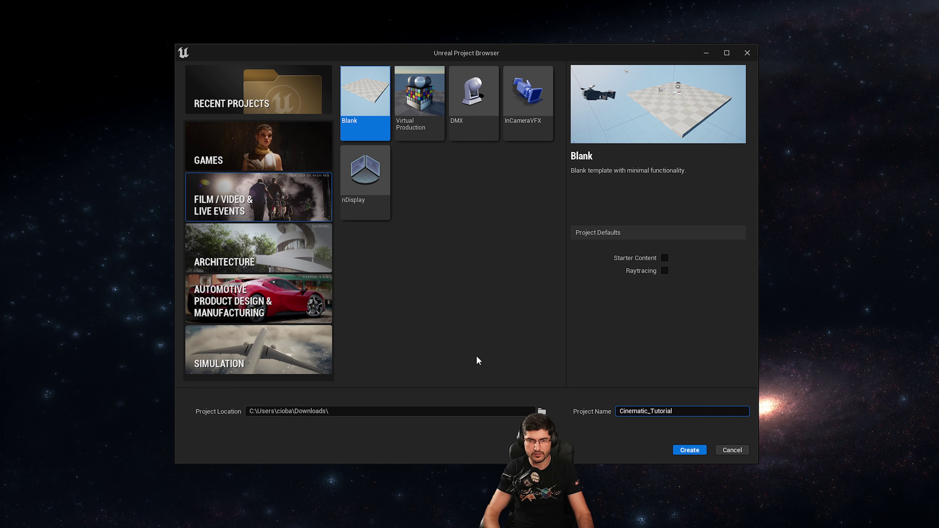
{"action": "left_click", "coordinate": [592, 307]}
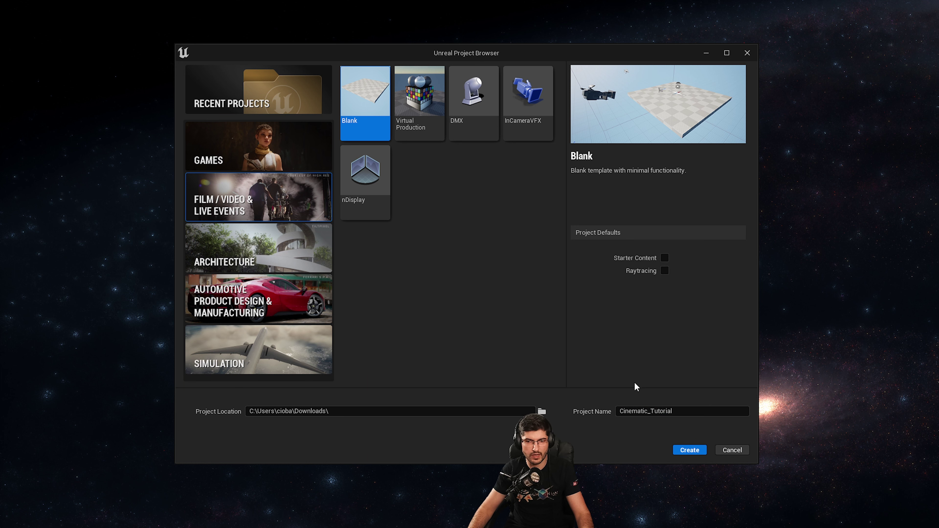
{"action": "left_click", "coordinate": [690, 450]}
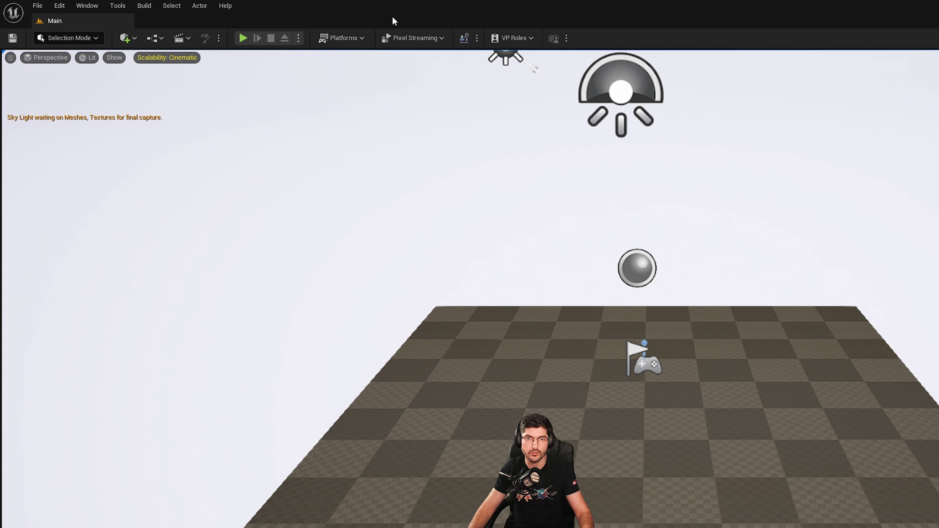
Move and resize the editor window so that it fills the visible screen area.
{"action": "left_click_drag", "start_coordinate": [413, 11], "coordinate": [19, 31]}
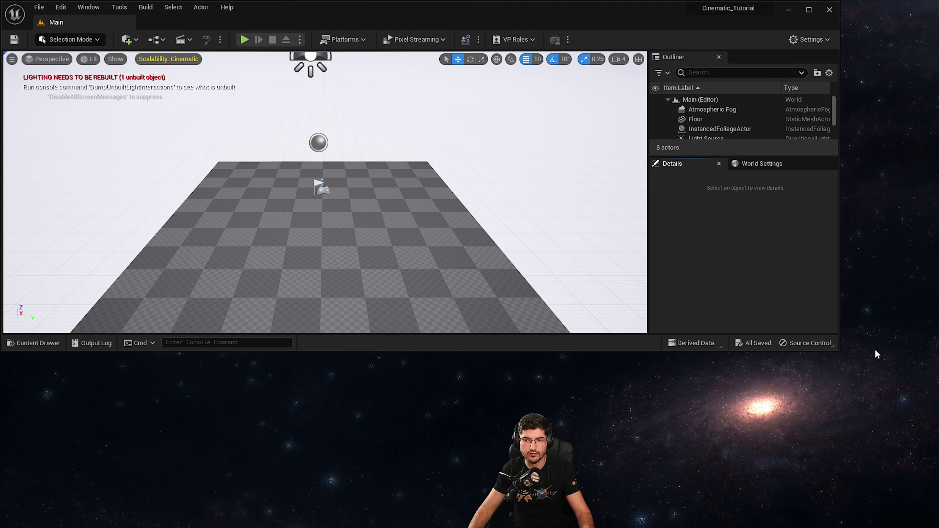
{"action": "left_click_drag", "start_coordinate": [840, 351], "coordinate": [934, 526]}
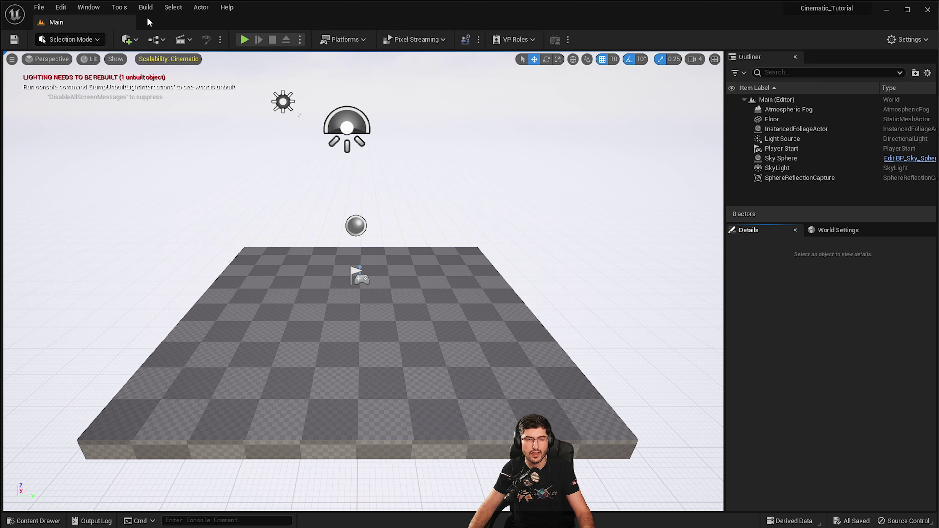
{"action": "left_click", "coordinate": [144, 7]}
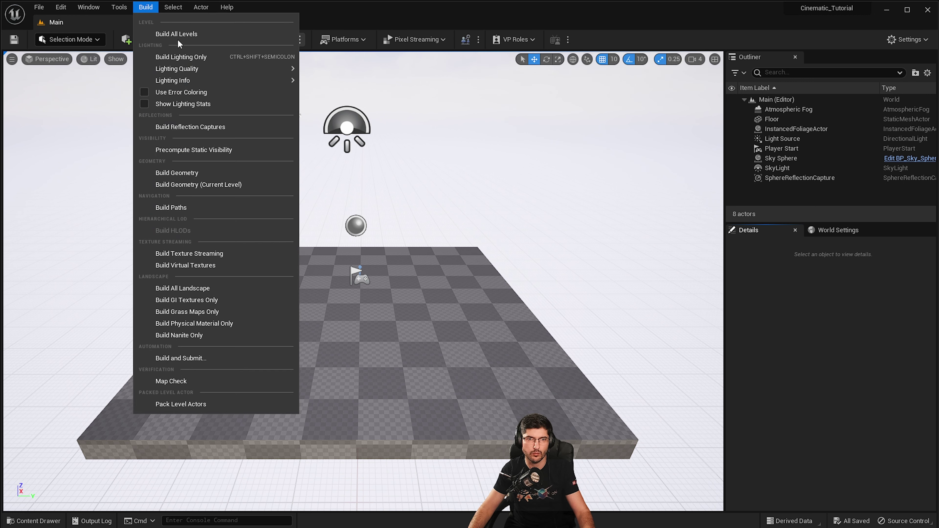
{"action": "mouse_move", "coordinate": [198, 11]}
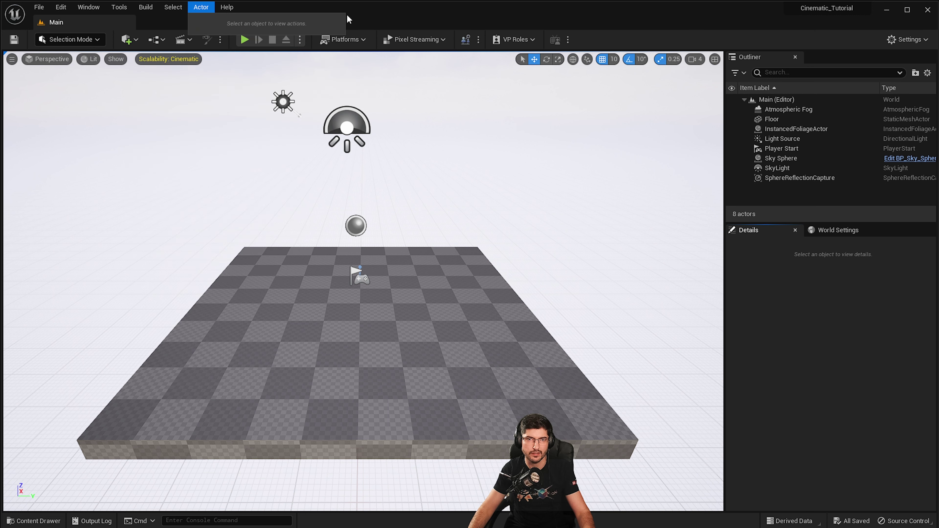
{"action": "left_click", "coordinate": [326, 72]}
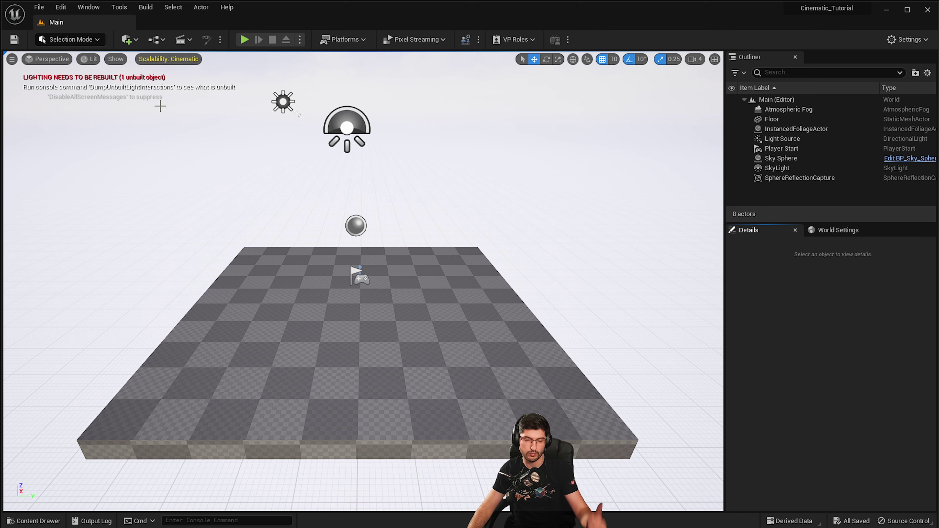
Examine the level's Atmospheric Fog, Floor, InstancedFoliageActor and Light Source actors.
{"action": "right_click_drag", "start_coordinate": [411, 232], "coordinate": [404, 230]}
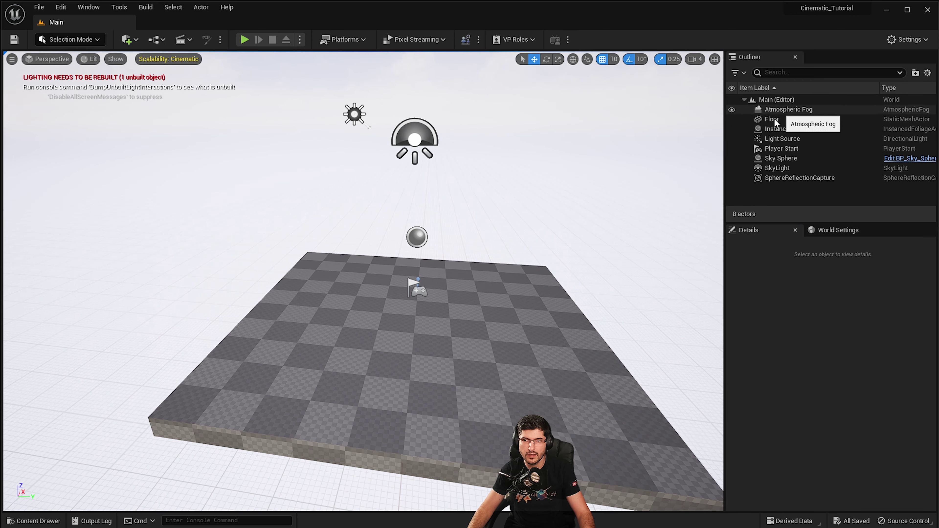
{"action": "right_click_drag", "start_coordinate": [587, 206], "coordinate": [577, 205]}
{"action": "left_click", "coordinate": [799, 118]}
{"action": "left_click", "coordinate": [788, 109]}
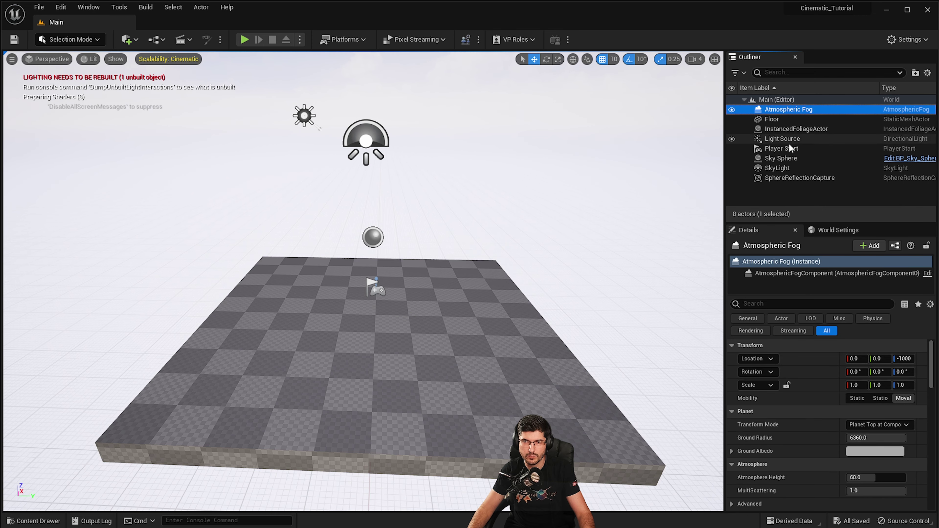
{"action": "left_click", "coordinate": [795, 118]}
{"action": "left_click", "coordinate": [684, 205]}
{"action": "right_click", "coordinate": [447, 339]}
{"action": "left_click", "coordinate": [398, 347]}
{"action": "right_click_drag", "start_coordinate": [487, 250], "coordinate": [476, 259]}
{"action": "left_click", "coordinate": [795, 128]}
{"action": "left_click", "coordinate": [788, 140]}
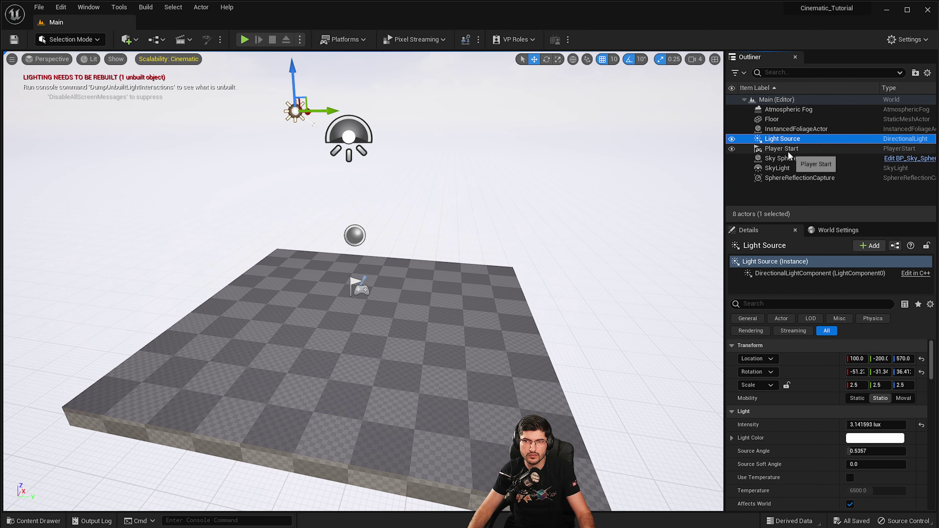
Examine the Player Start, Sky Sphere and SphereReflectionCapture actors and how they sit in the scene.
{"action": "left_click", "coordinate": [787, 149]}
{"action": "key", "text": "f"}
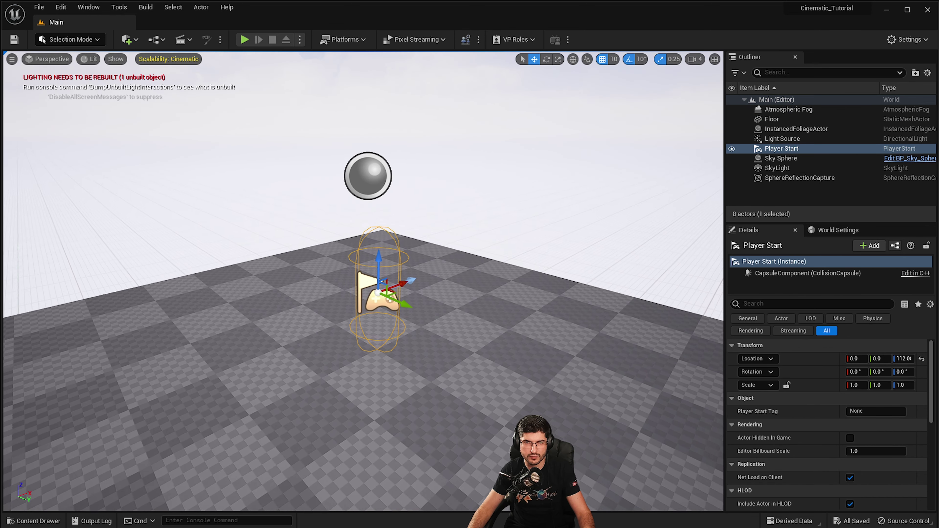
{"action": "scroll", "coordinate": [458, 262], "scroll_direction": "down", "scroll_amount": 2}
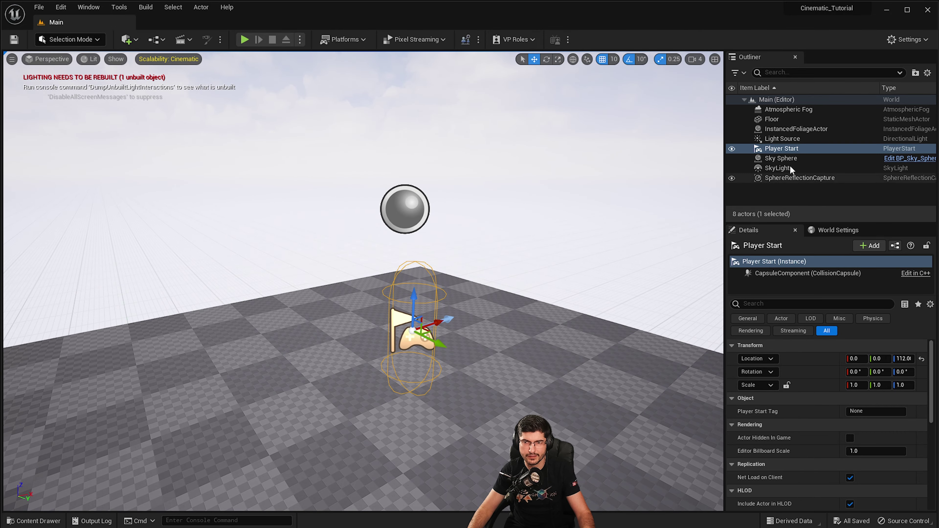
{"action": "left_click", "coordinate": [781, 159]}
{"action": "double_click", "coordinate": [799, 178]}
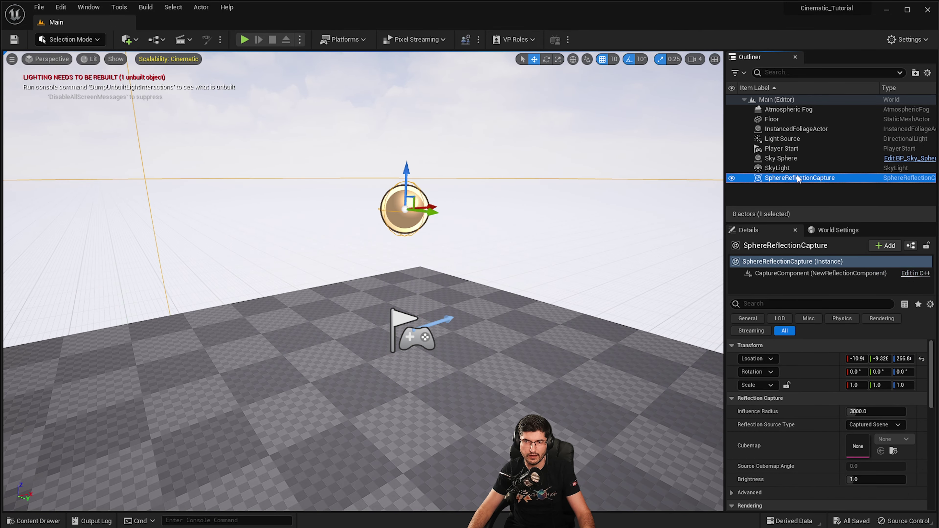
{"action": "right_click_drag", "start_coordinate": [407, 296], "coordinate": [374, 185]}
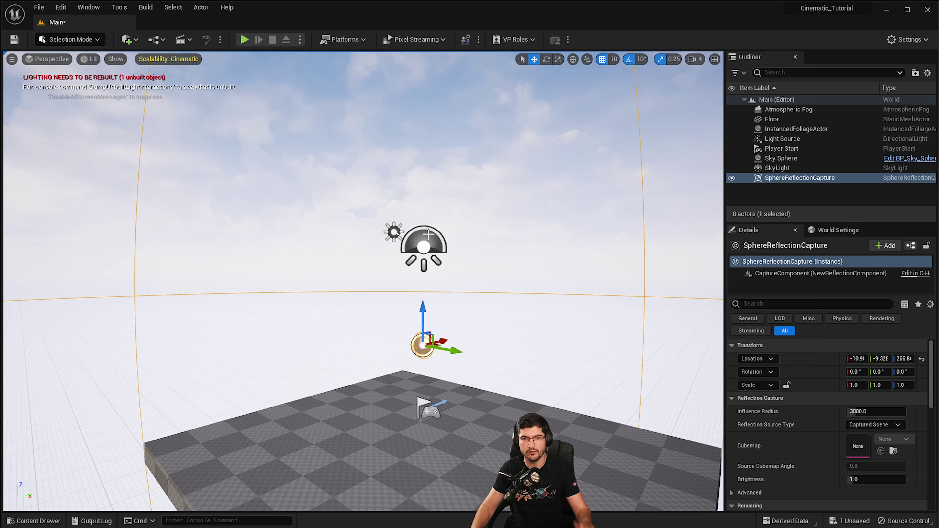
{"action": "left_click_drag", "start_coordinate": [330, 182], "coordinate": [359, 323]}
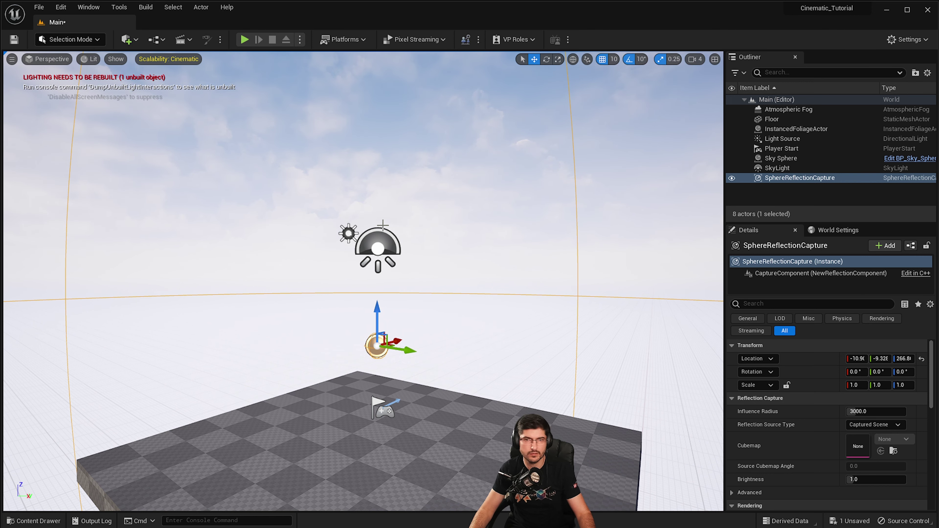
{"action": "mouse_move", "coordinate": [379, 229]}
{"action": "left_mouse_down"}
{"action": "mouse_move", "coordinate": [387, 247]}
{"action": "mouse_move", "coordinate": [425, 237]}
{"action": "mouse_move", "coordinate": [375, 243]}
{"action": "left_mouse_up"}
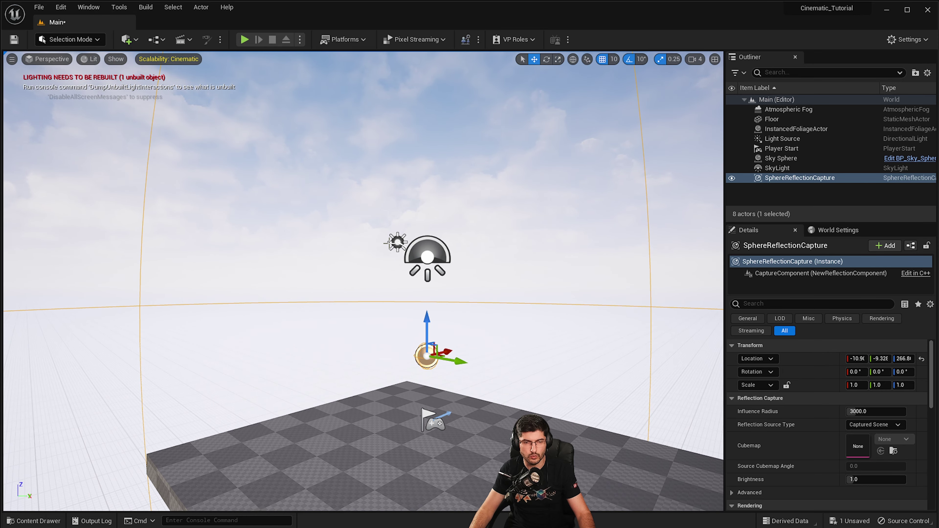
Show the project's content and turn off the Level filter.
{"action": "key", "text": "ctrl+space"}
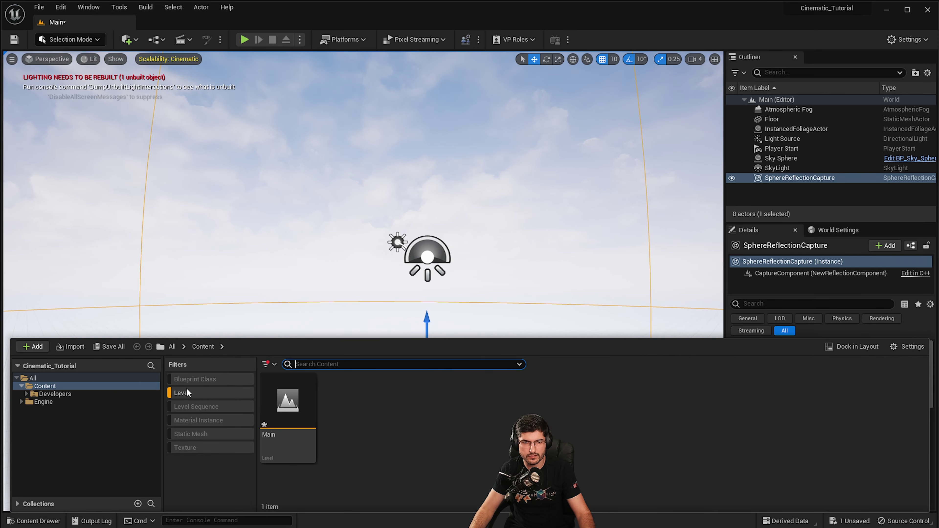
{"action": "left_click", "coordinate": [180, 391]}
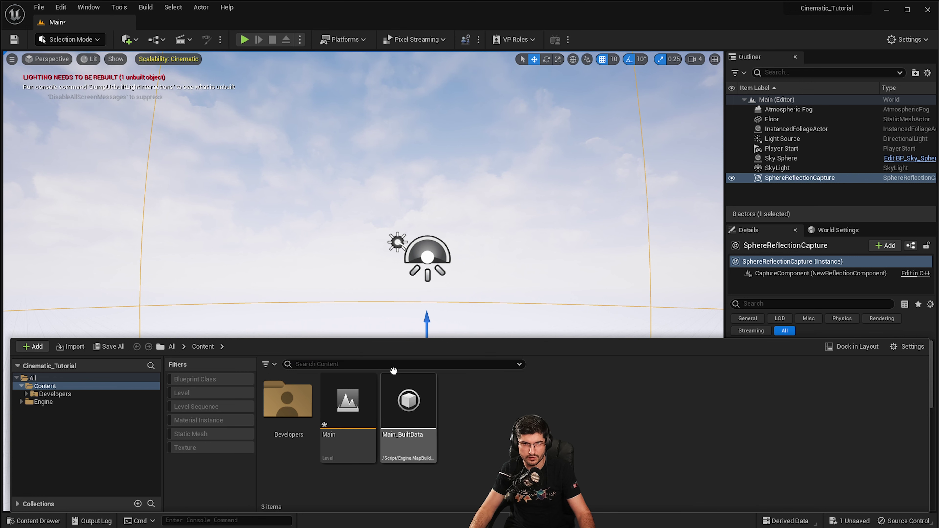
{"action": "right_click", "coordinate": [496, 425]}
{"action": "mouse_move", "coordinate": [533, 276]}
{"action": "mouse_move", "coordinate": [512, 226]}
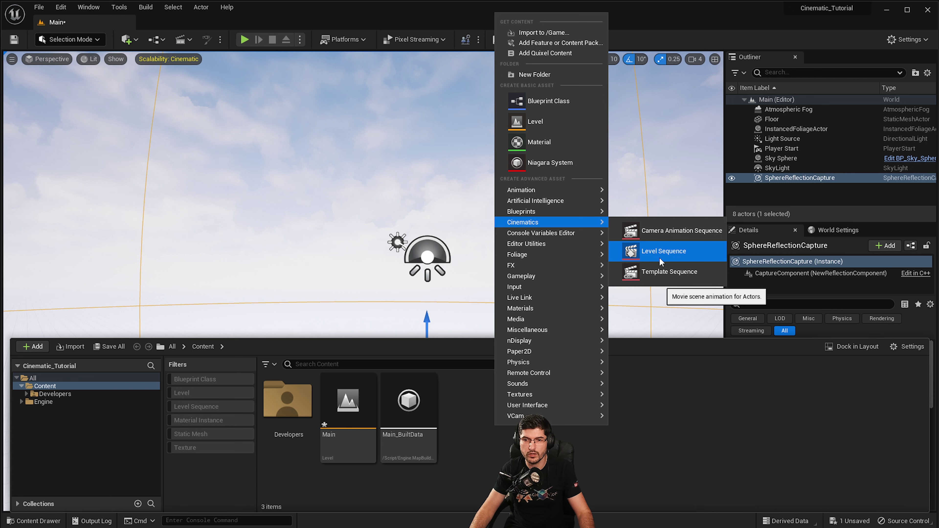
{"action": "left_click", "coordinate": [649, 439]}
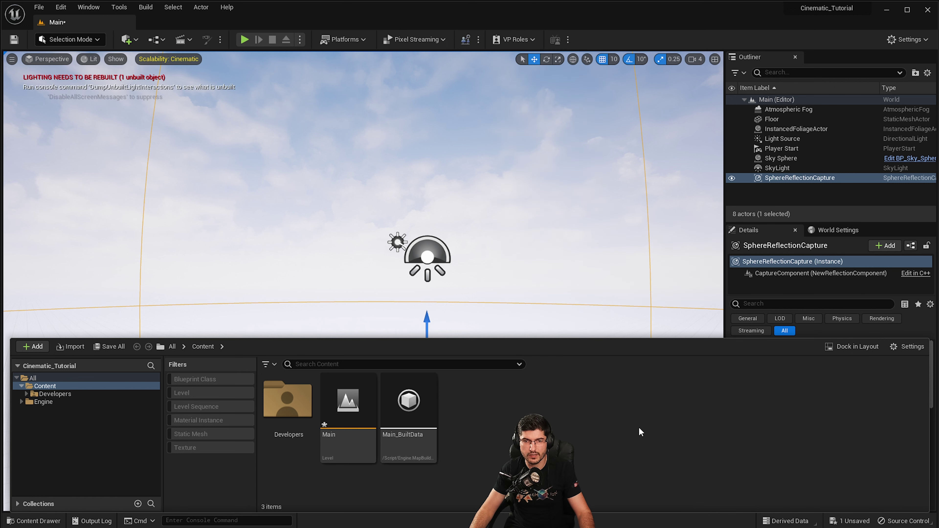
Add a level sequence to the level and save it as NewLevelSequence in the Content folder.
{"action": "left_click", "coordinate": [182, 39]}
{"action": "left_click", "coordinate": [182, 39]}
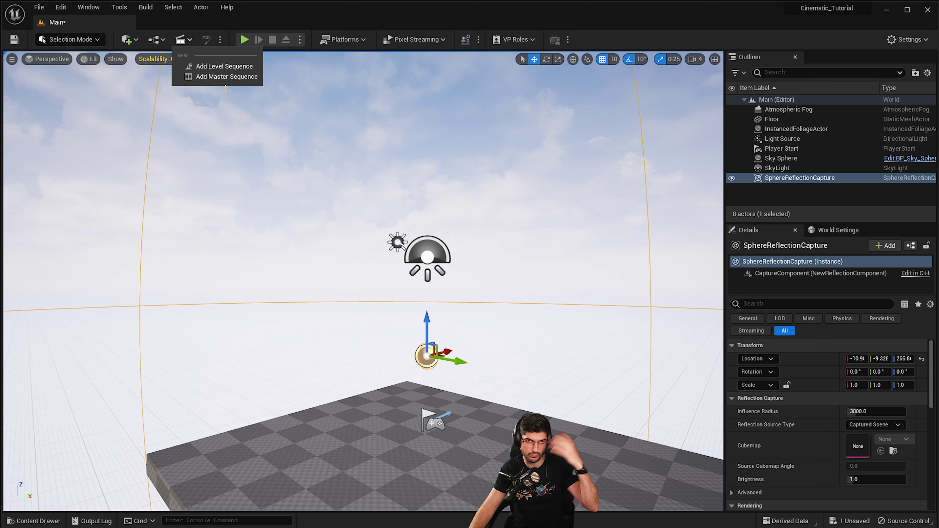
{"action": "left_click", "coordinate": [223, 66]}
{"action": "left_click_drag", "start_coordinate": [705, 199], "coordinate": [284, 122]}
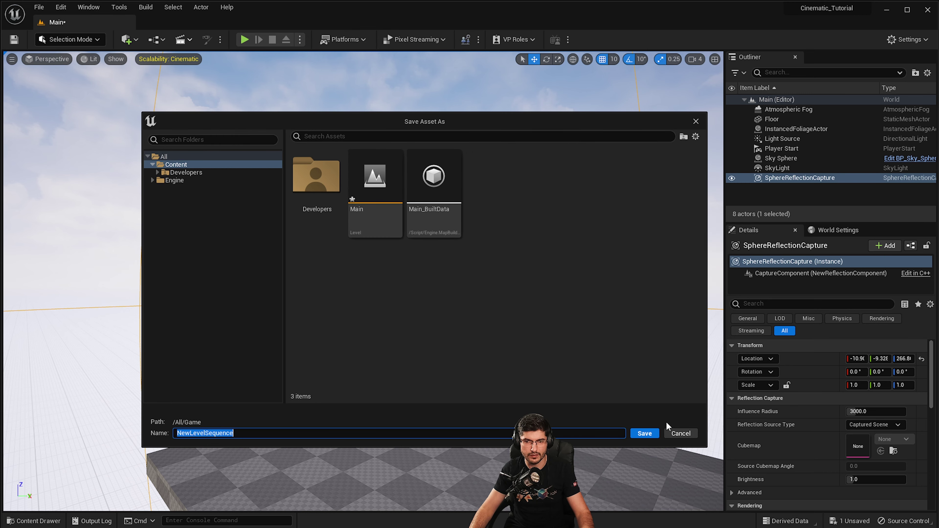
{"action": "left_click", "coordinate": [651, 435]}
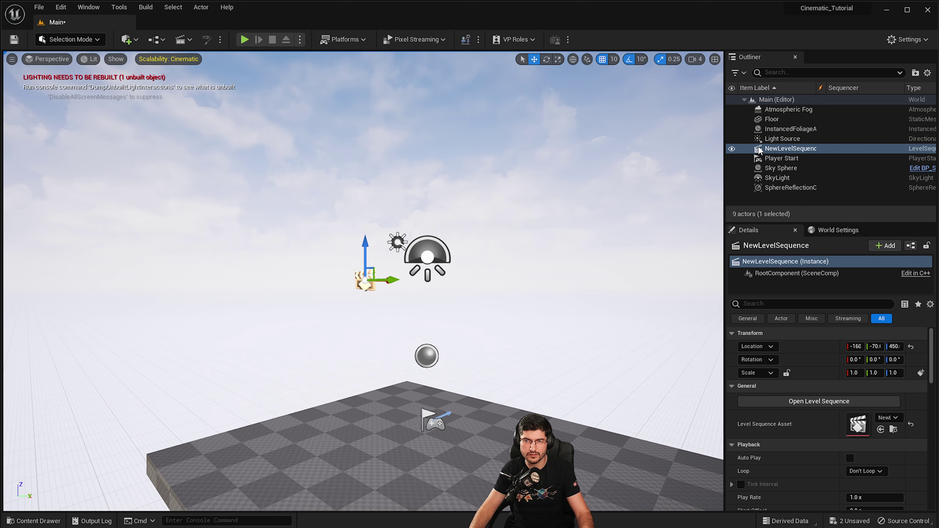
Open NewLevelSequence in the Sequencer and dock the Sequencer below the viewport.
{"action": "left_click", "coordinate": [819, 401]}
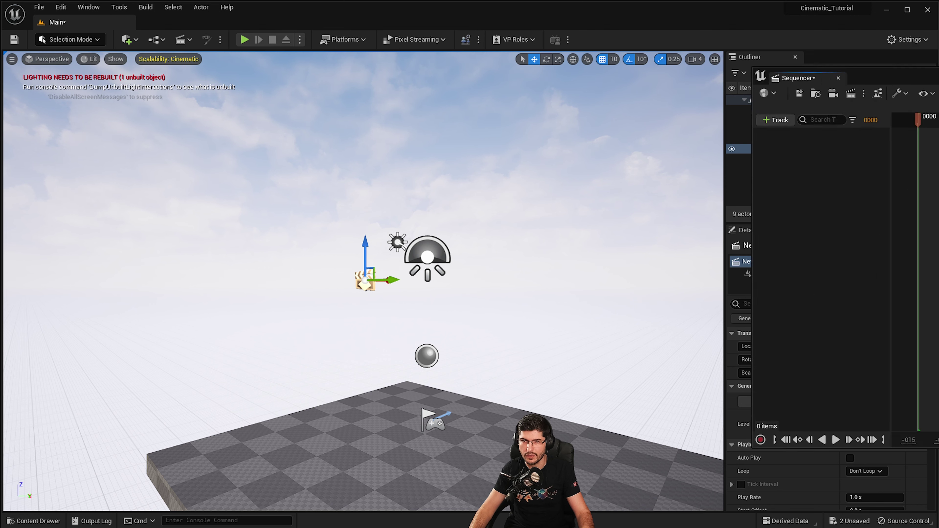
{"action": "left_click_drag", "start_coordinate": [699, 117], "coordinate": [549, 107]}
{"action": "left_click_drag", "start_coordinate": [275, 108], "coordinate": [113, 479]}
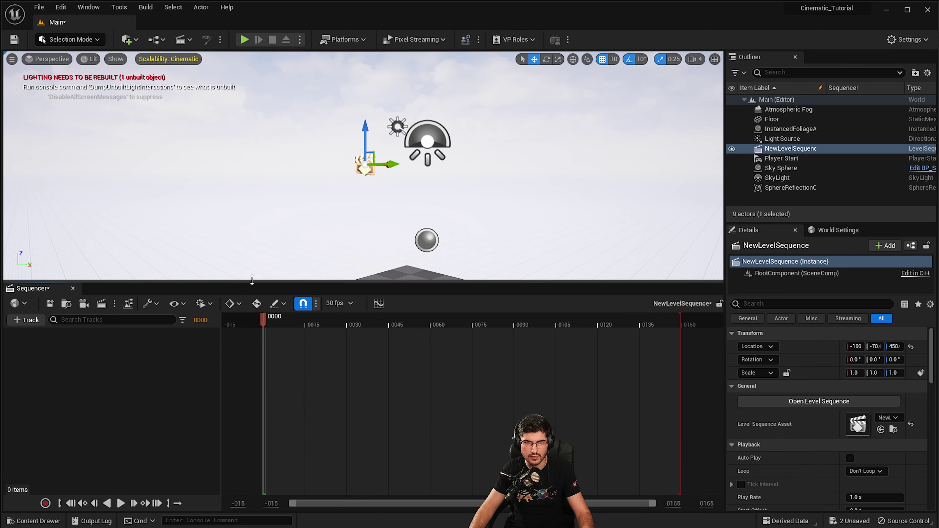
Reduce the height of the docked Sequencer to give the viewport more room.
{"action": "left_click_drag", "start_coordinate": [268, 281], "coordinate": [270, 402]}
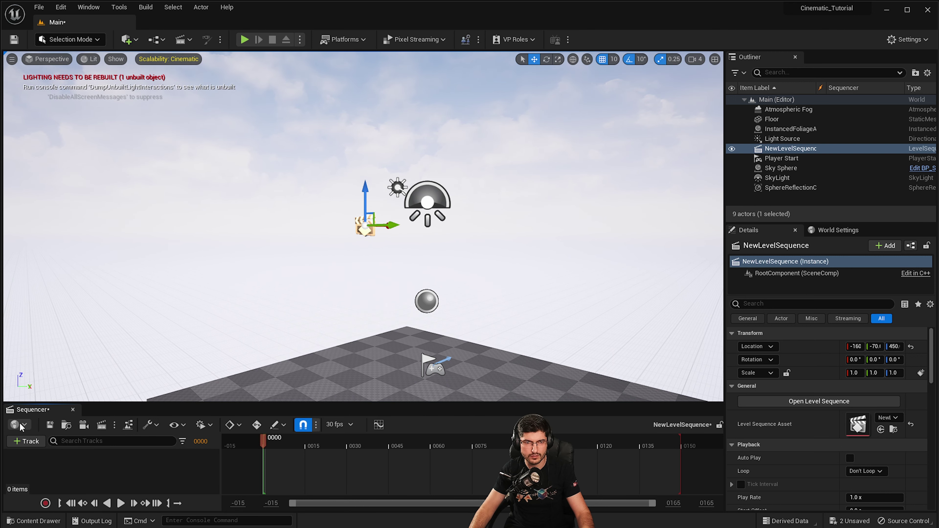
{"action": "left_click_drag", "start_coordinate": [52, 412], "coordinate": [262, 388]}
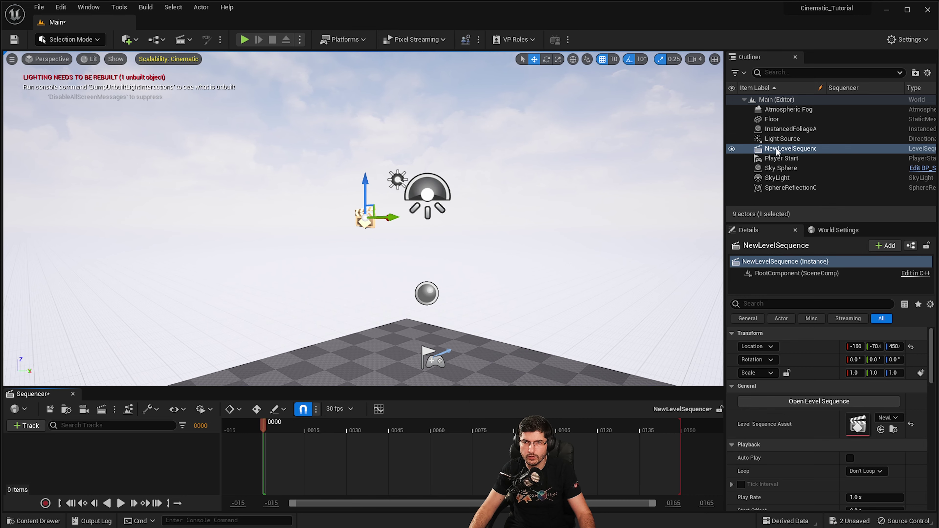
Examine the NewLevelSequence actor's playback settings, such as Auto Play, Loop, Play Rate and Start Offset.
{"action": "right_click_drag", "start_coordinate": [444, 222], "coordinate": [438, 319]}
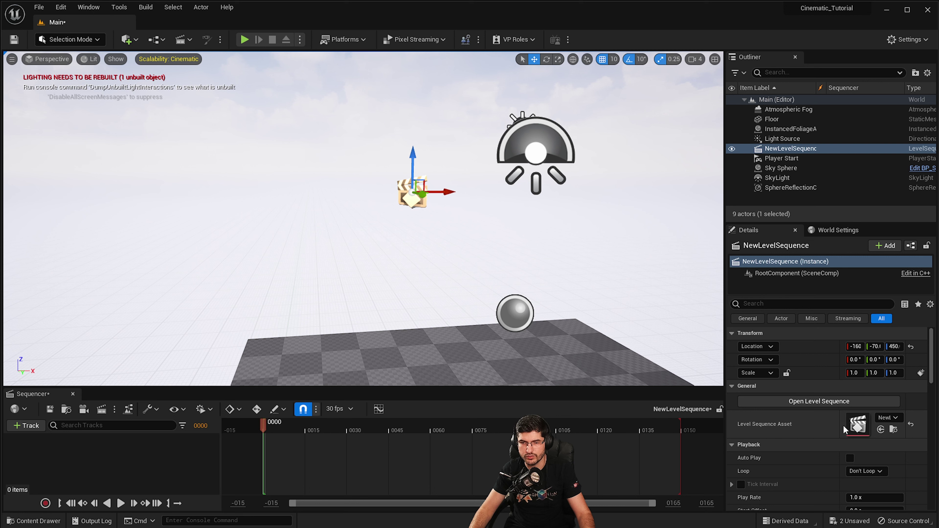
{"action": "scroll", "coordinate": [821, 430], "scroll_direction": "down", "scroll_amount": 3}
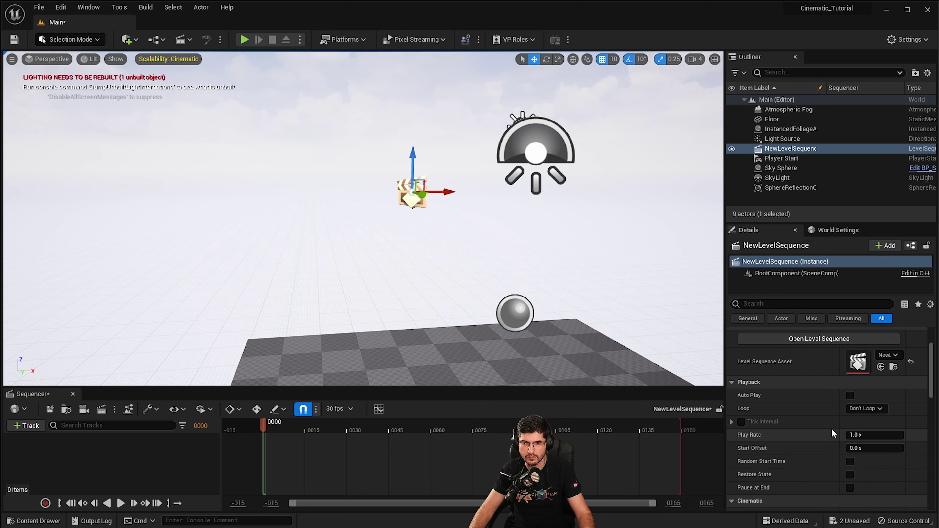
{"action": "scroll", "coordinate": [825, 415], "scroll_direction": "down", "scroll_amount": 2}
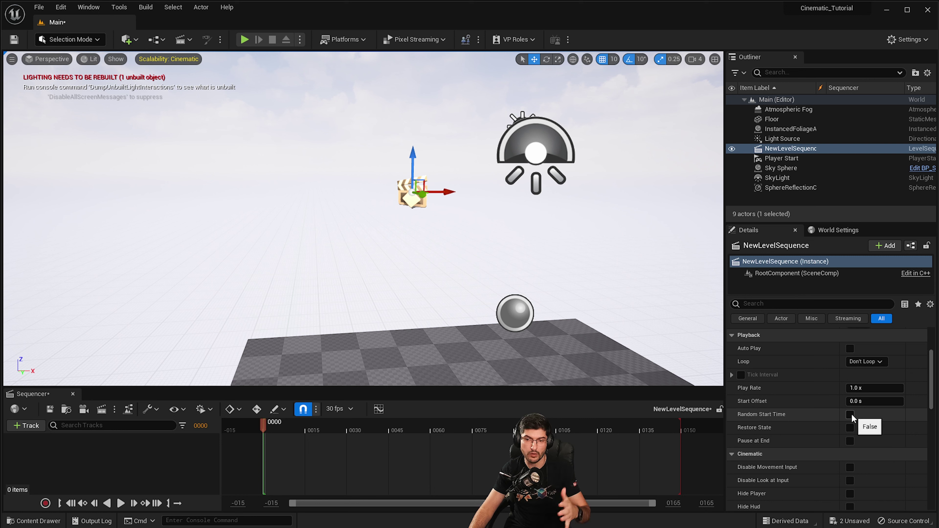
{"action": "scroll", "coordinate": [845, 414], "scroll_direction": "up", "scroll_amount": 4}
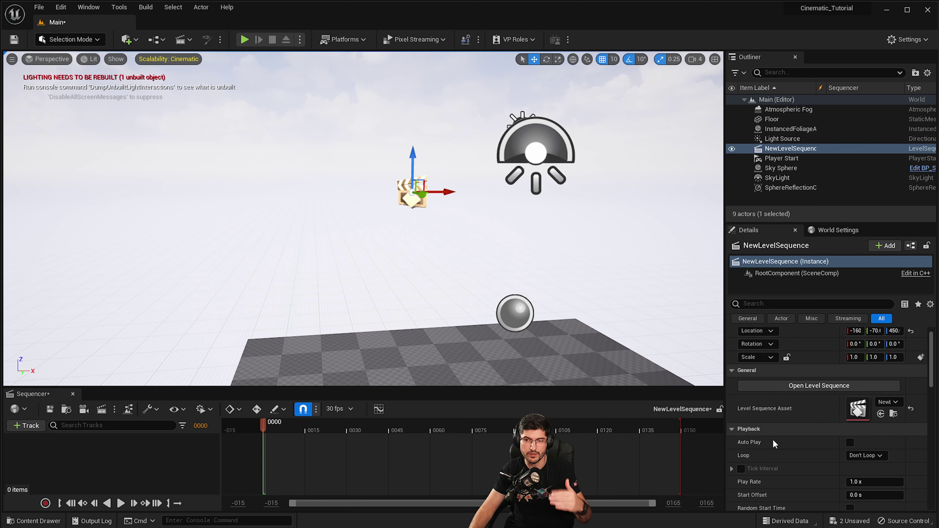
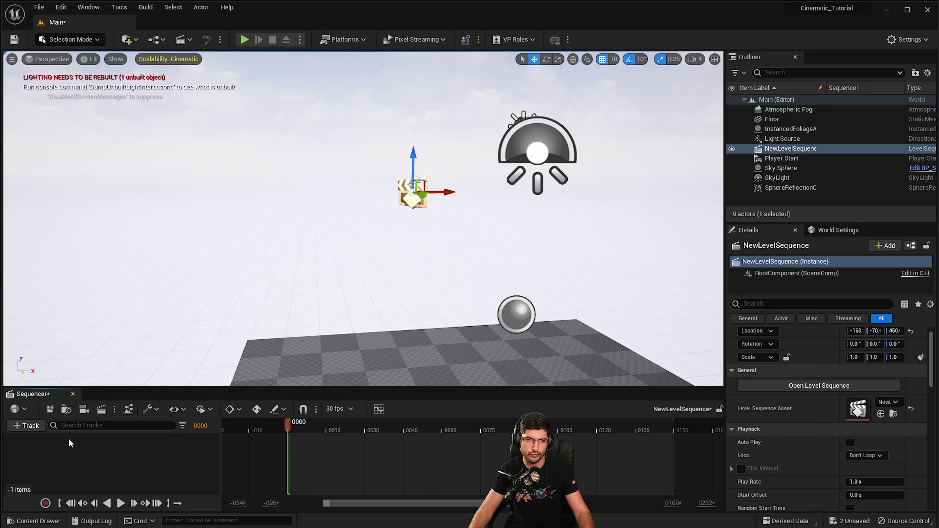
Examine the Sequencer's playback context, including the bound level and the Auto Bind to PIE and Simulate options.
{"action": "left_click", "coordinate": [25, 409]}
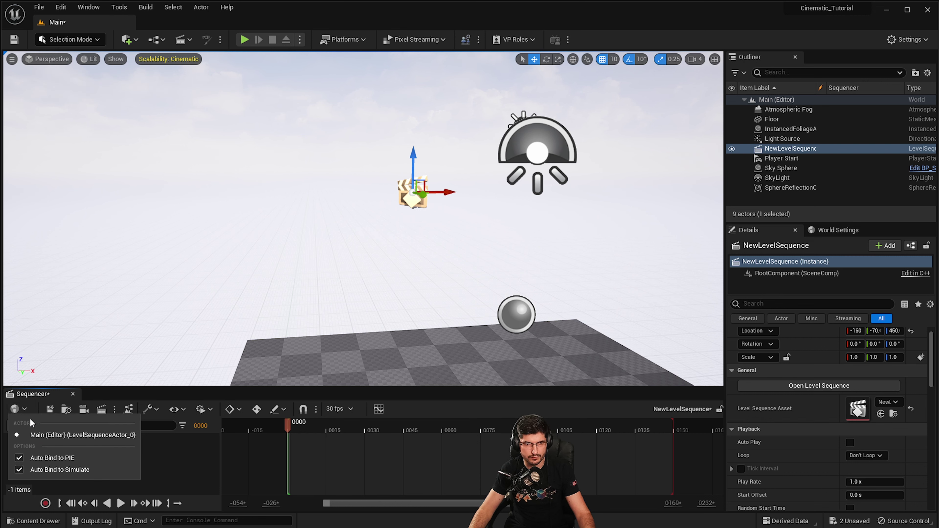
{"action": "left_click", "coordinate": [24, 411]}
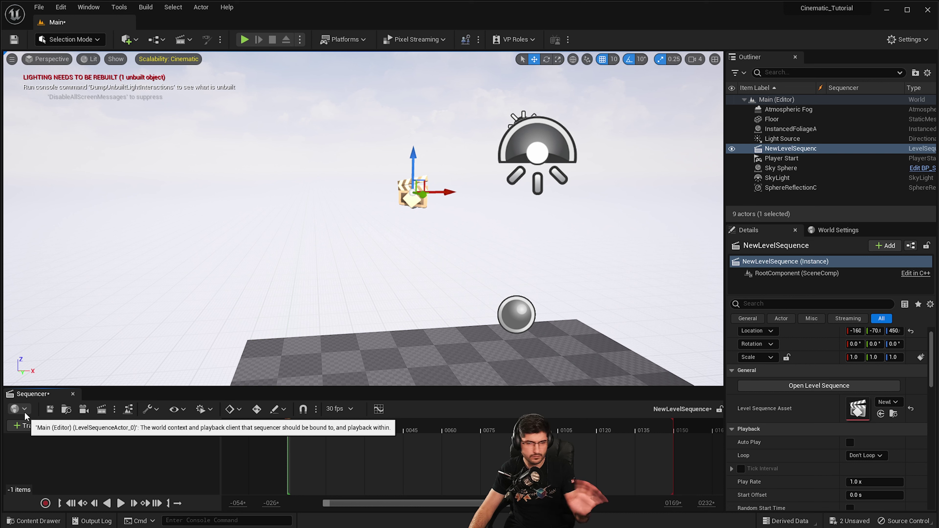
{"action": "left_click", "coordinate": [23, 409]}
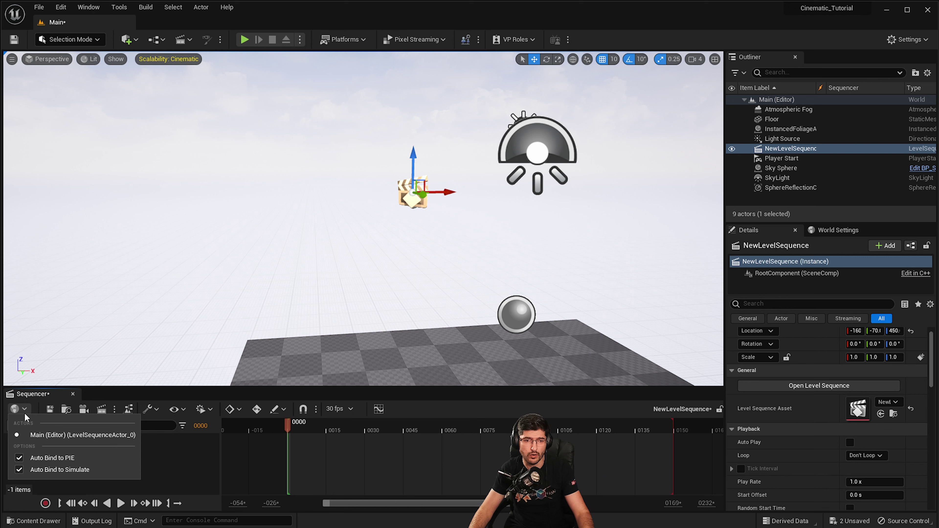
{"action": "left_click", "coordinate": [25, 414]}
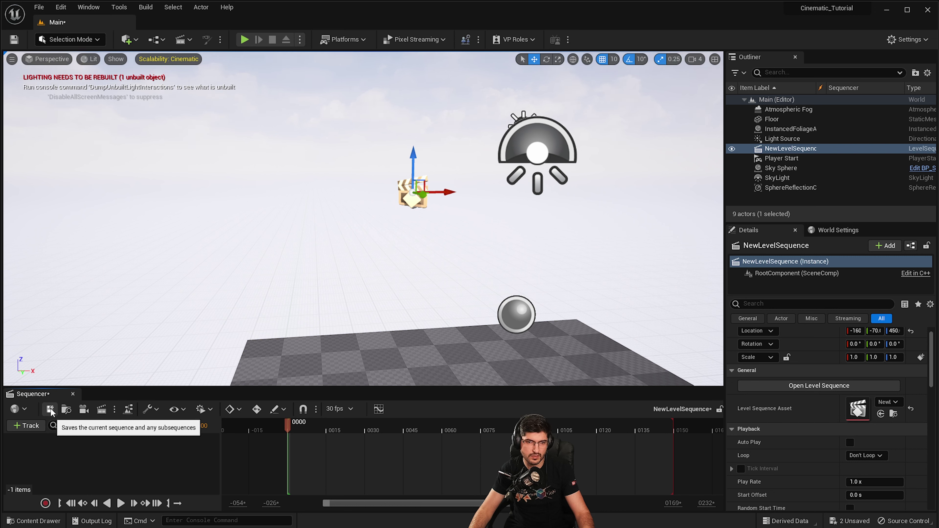
Locate the NewLevelSequence asset in the Content folder from the Sequencer, repeating the lookup with other level actors selected.
{"action": "left_click", "coordinate": [66, 409]}
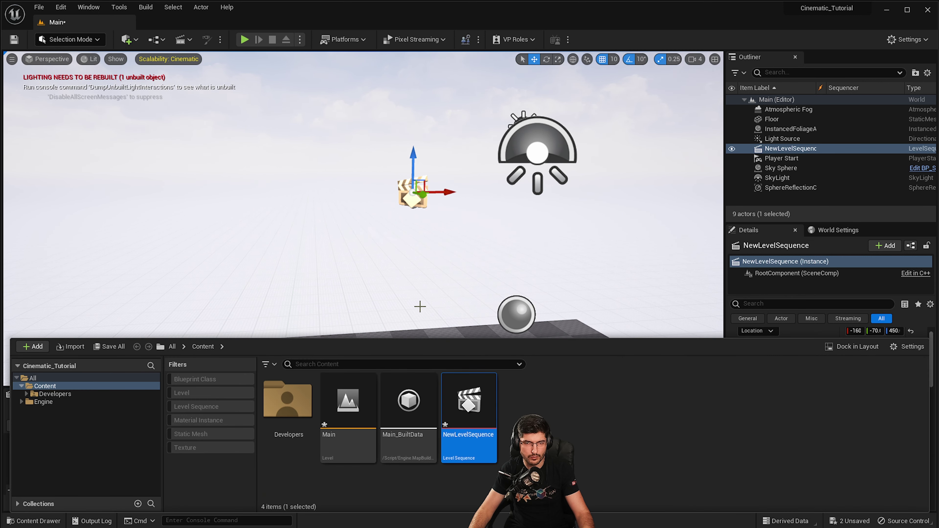
{"action": "left_click", "coordinate": [781, 168]}
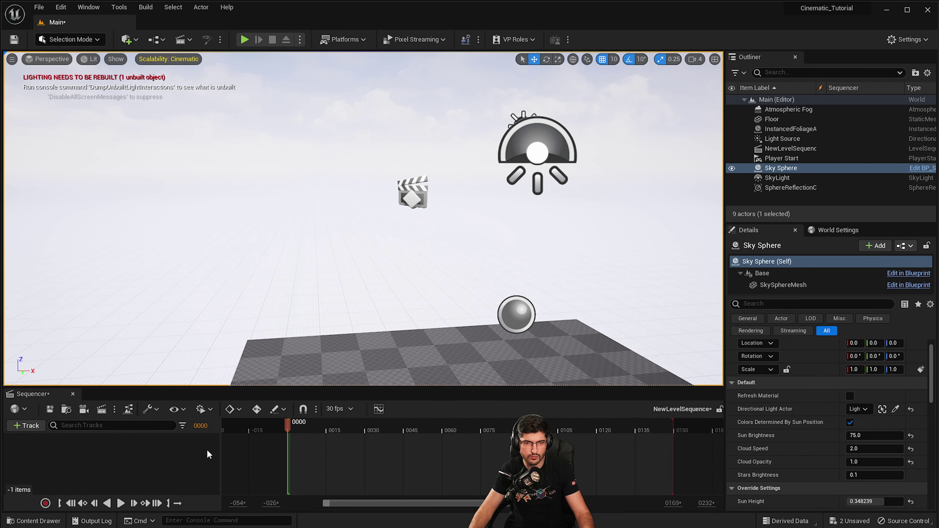
{"action": "left_click", "coordinate": [796, 188]}
{"action": "left_click", "coordinate": [791, 149]}
{"action": "left_click", "coordinate": [782, 138]}
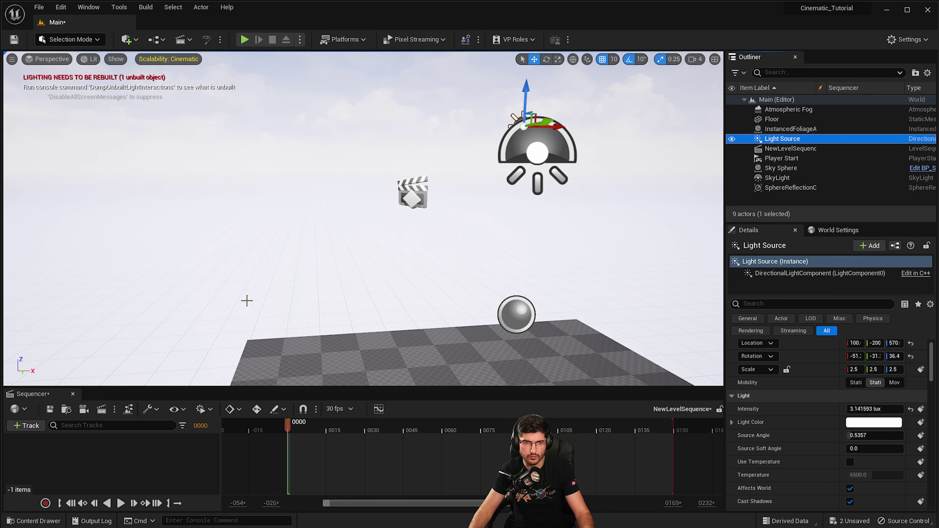
{"action": "key", "text": "ctrl+space"}
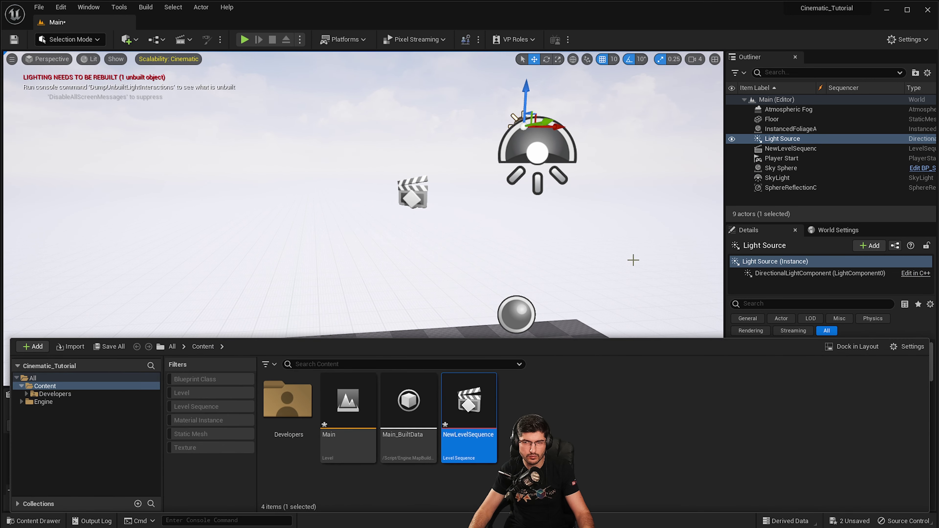
{"action": "left_click", "coordinate": [790, 149]}
{"action": "left_click", "coordinate": [781, 158]}
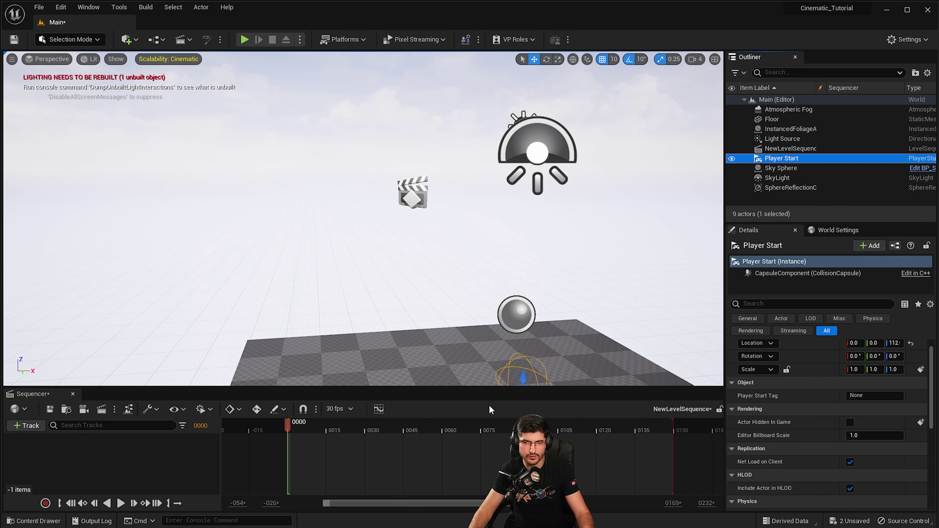
{"action": "key", "text": "ctrl+space"}
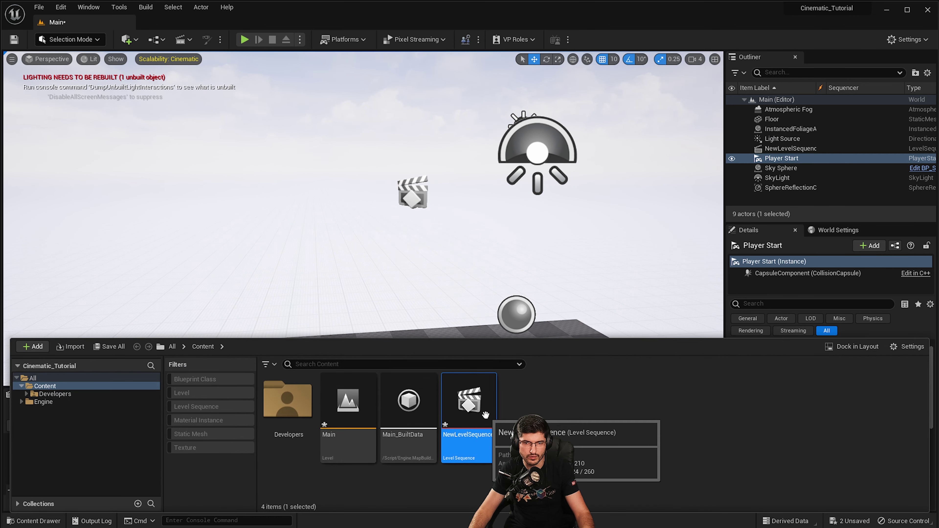
{"action": "left_click", "coordinate": [436, 275]}
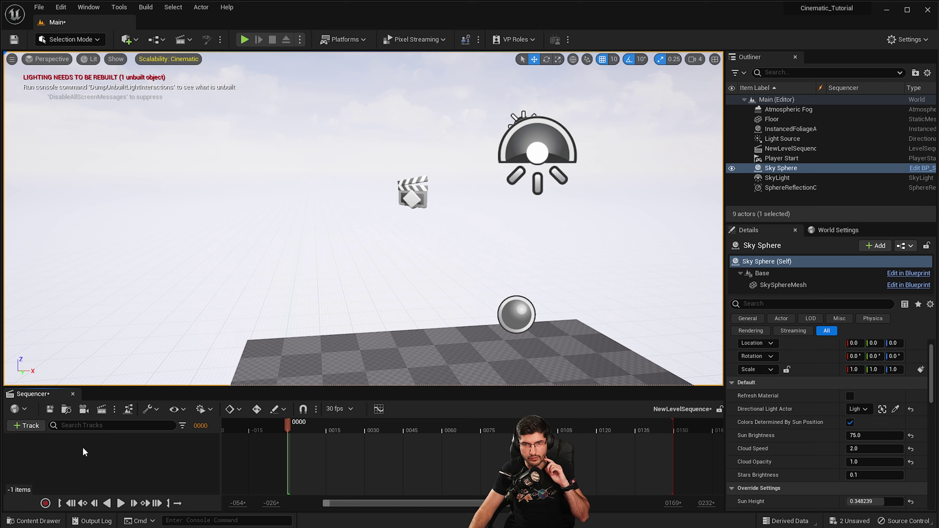
Look through the asset types available for creation in the Content folder and search them for "camera".
{"action": "left_click", "coordinate": [501, 339]}
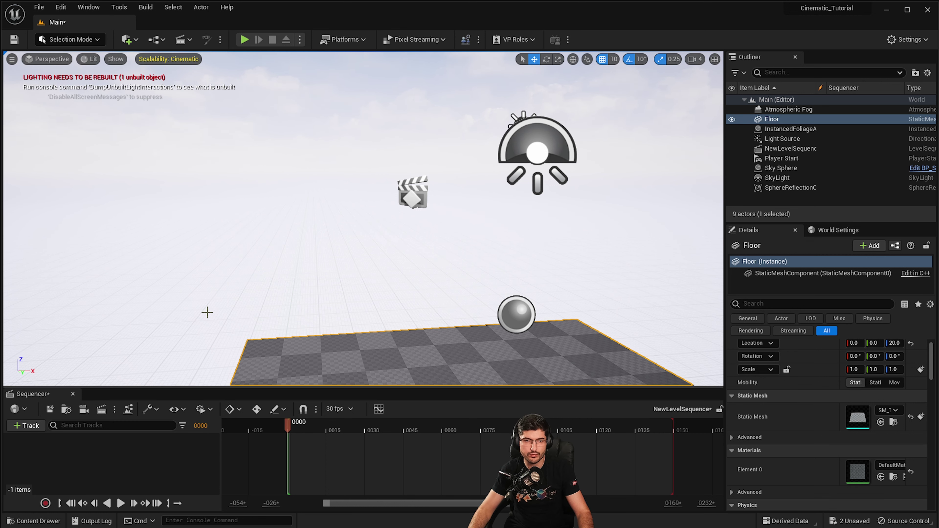
{"action": "key", "text": "ctrl+space"}
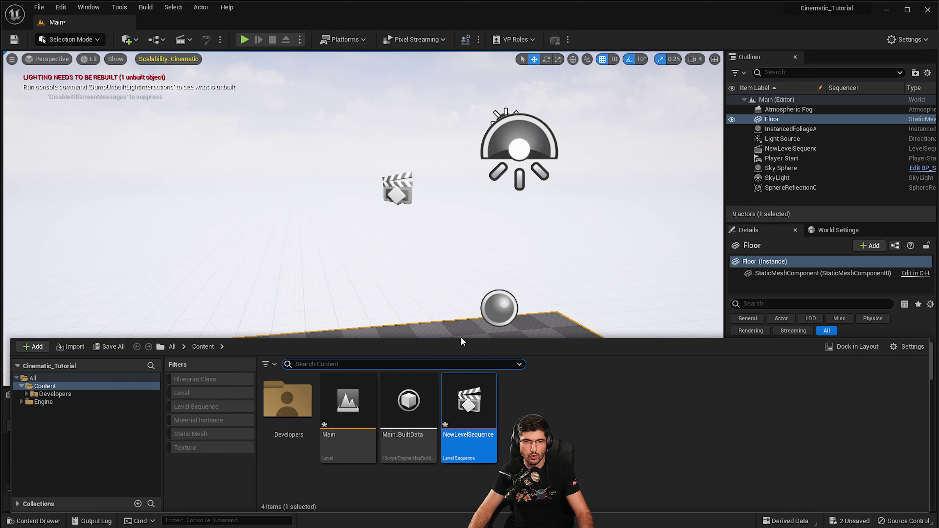
{"action": "right_click", "coordinate": [535, 432]}
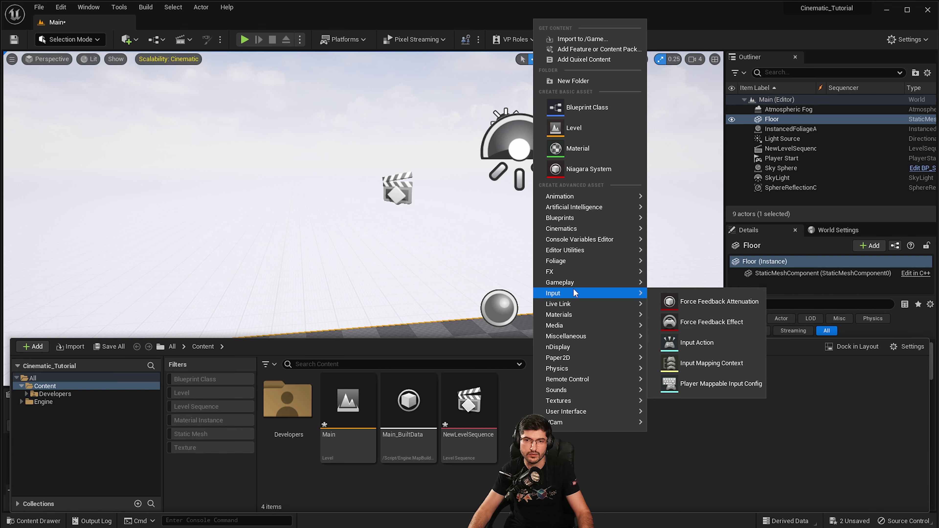
{"action": "mouse_move", "coordinate": [579, 328]}
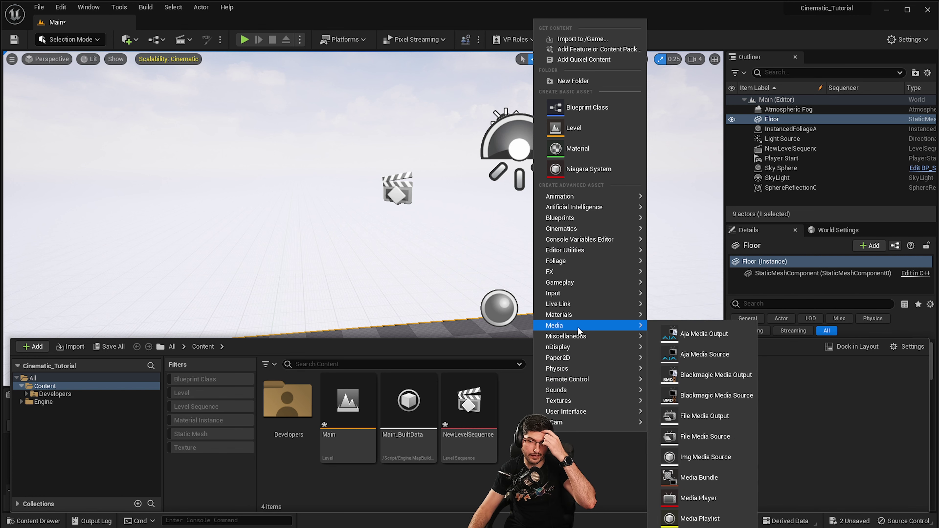
{"action": "mouse_move", "coordinate": [566, 381]}
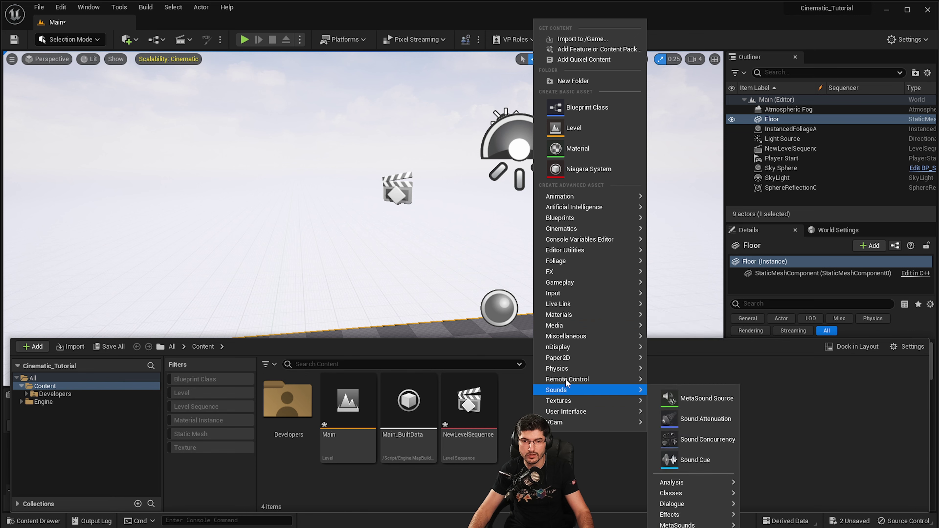
{"action": "mouse_move", "coordinate": [568, 229]}
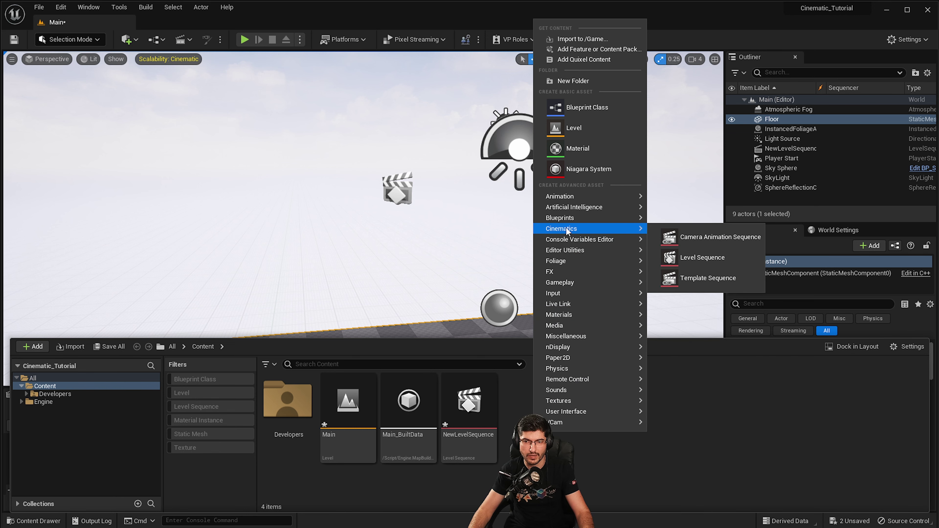
{"action": "mouse_move", "coordinate": [568, 200]}
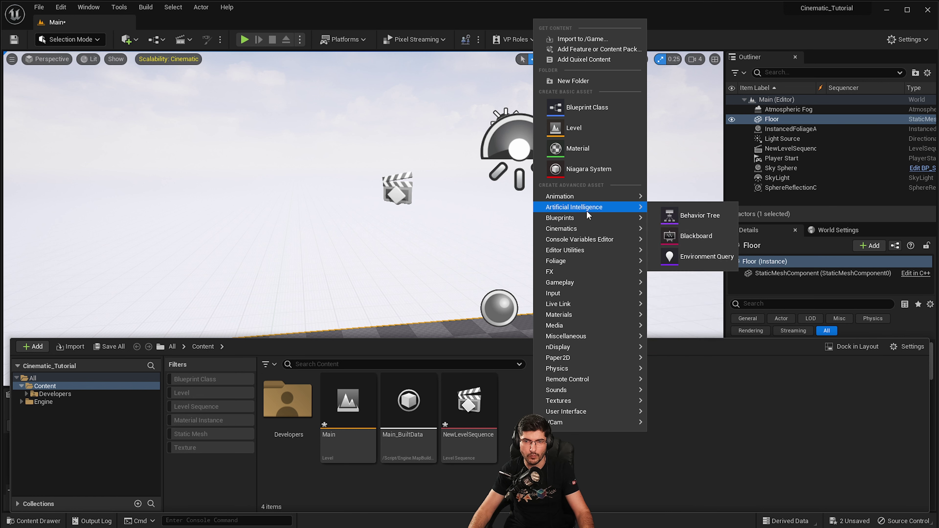
{"action": "mouse_move", "coordinate": [584, 216]}
{"action": "type", "text": "camera"}
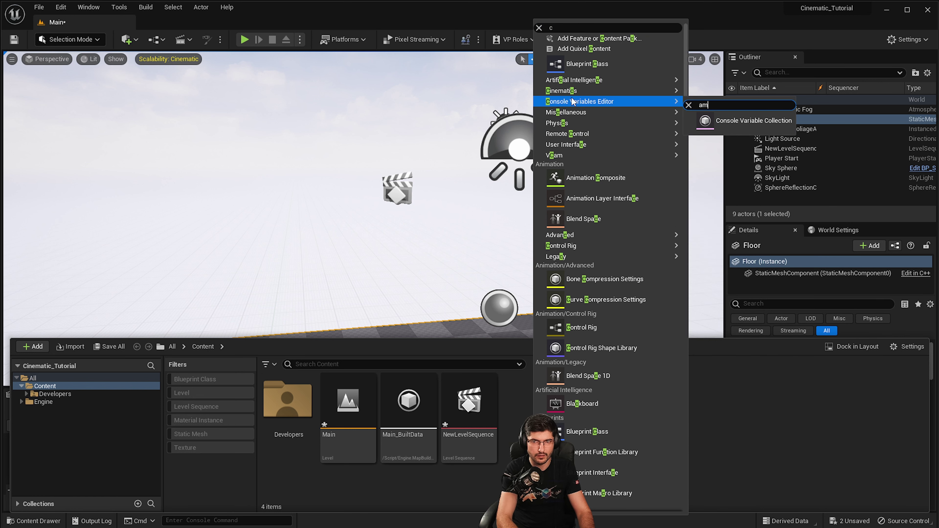
{"action": "left_click", "coordinate": [559, 26]}
{"action": "type", "text": "a"}
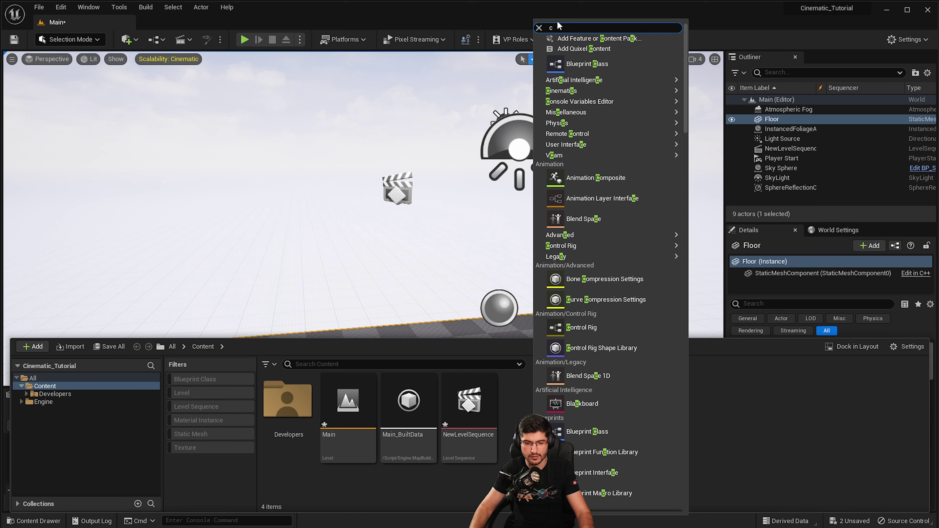
{"action": "type", "text": "mera"}
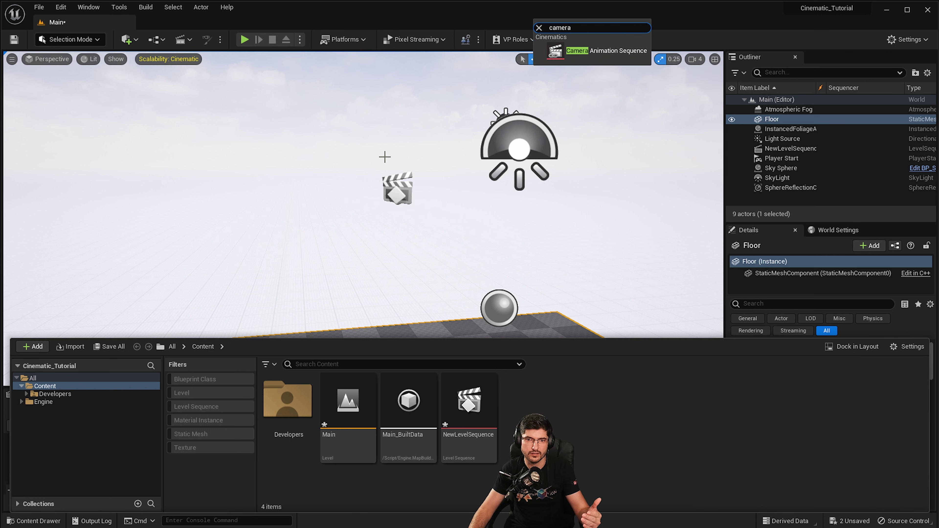
{"action": "left_click", "coordinate": [459, 227]}
Compare the Cinematics asset types offered in the Content folder with the Cinematic actors that can be placed in the level.
{"action": "left_click", "coordinate": [128, 39]}
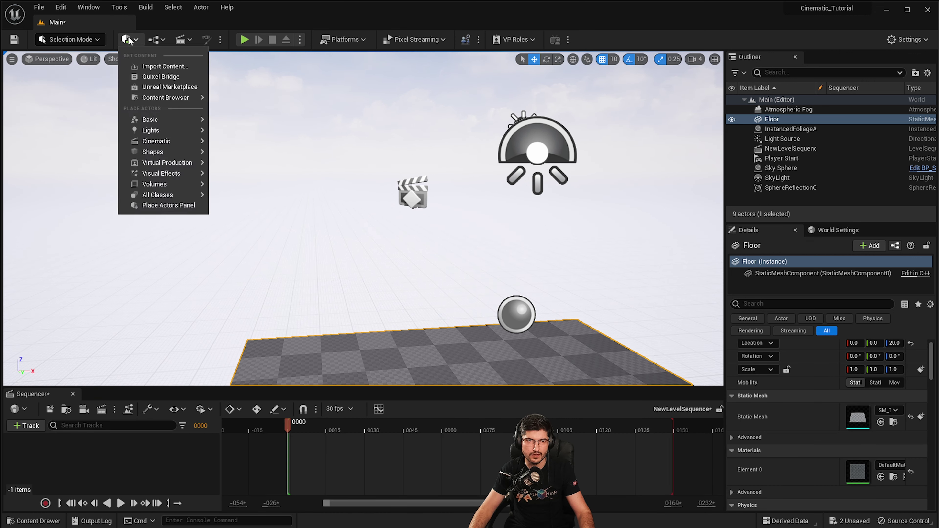
{"action": "left_click", "coordinate": [478, 370]}
{"action": "key", "text": "ctrl+space"}
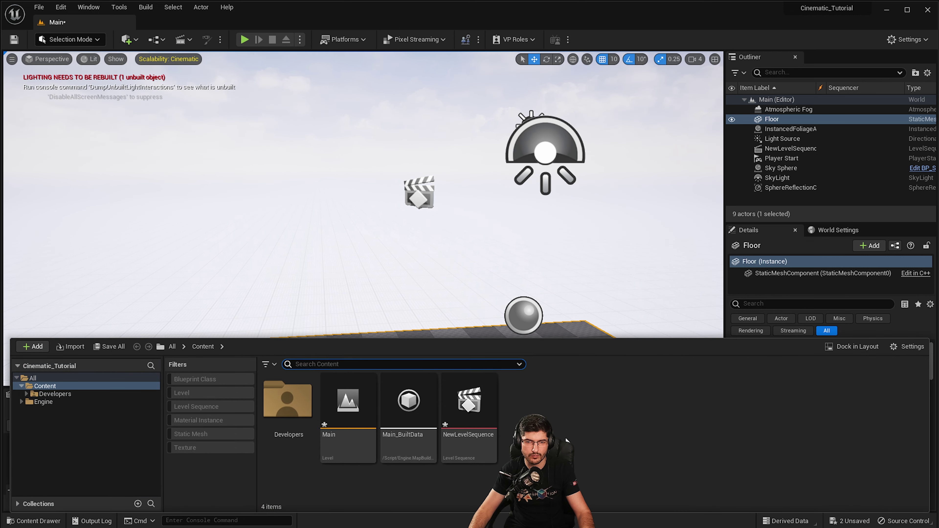
{"action": "right_click", "coordinate": [559, 425]}
{"action": "mouse_move", "coordinate": [599, 236]}
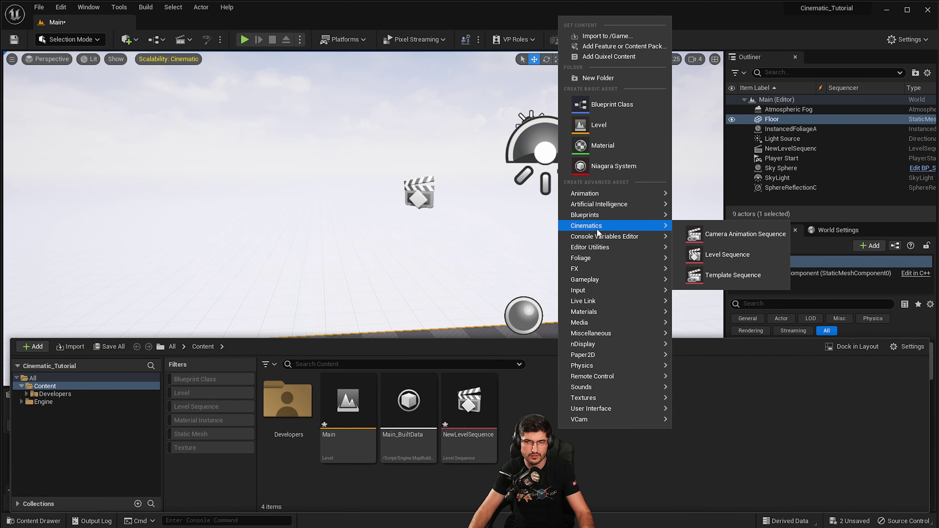
{"action": "left_click", "coordinate": [137, 39]}
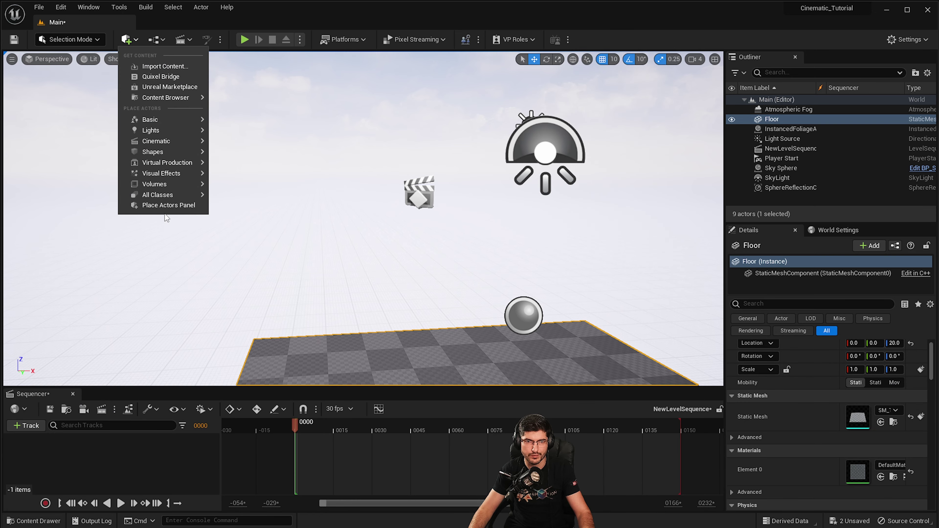
{"action": "mouse_move", "coordinate": [158, 141]}
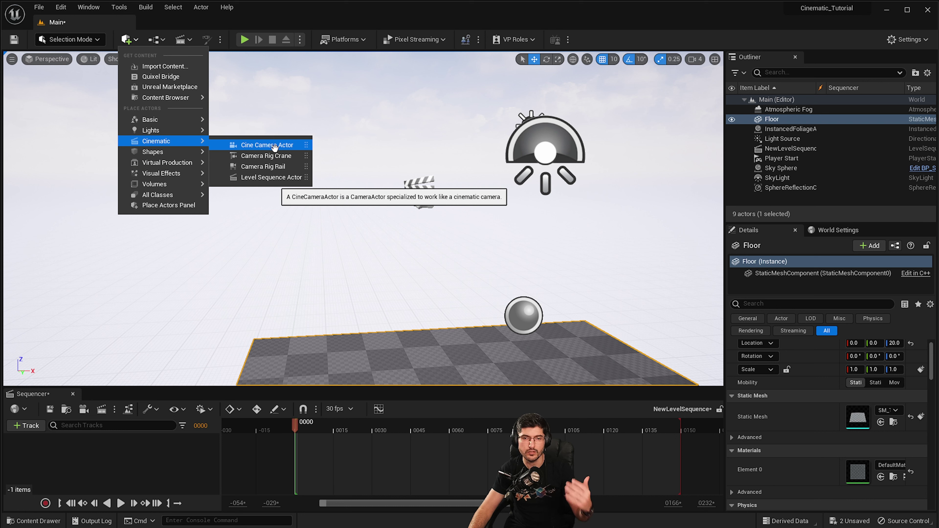
{"action": "left_click", "coordinate": [239, 444]}
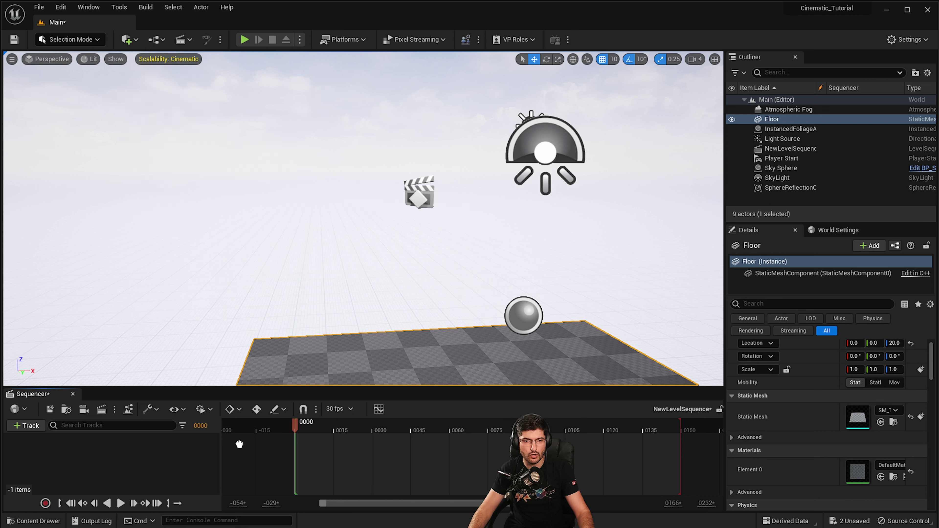
Compare the Sequencer's movie rendering options, Movie Render Queue and Movie Scene Capture (Legacy).
{"action": "left_click", "coordinate": [113, 413]}
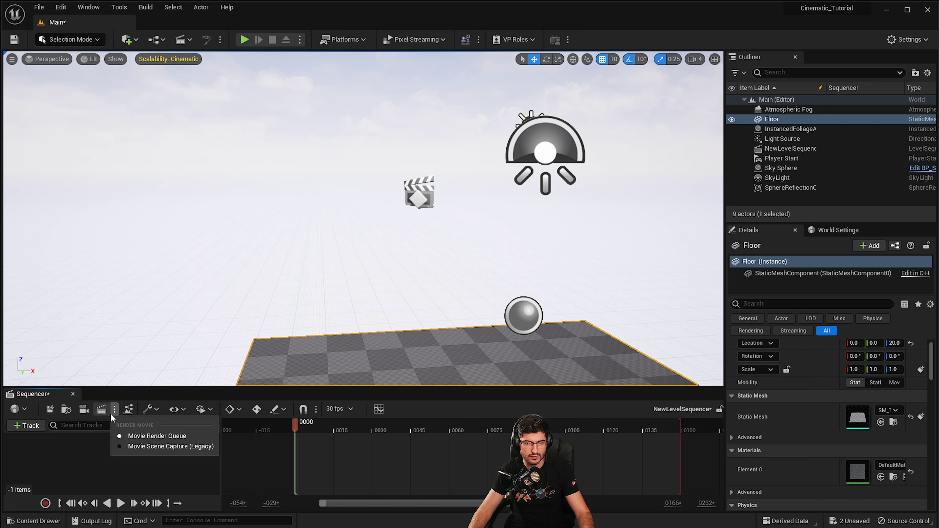
{"action": "left_click", "coordinate": [102, 444]}
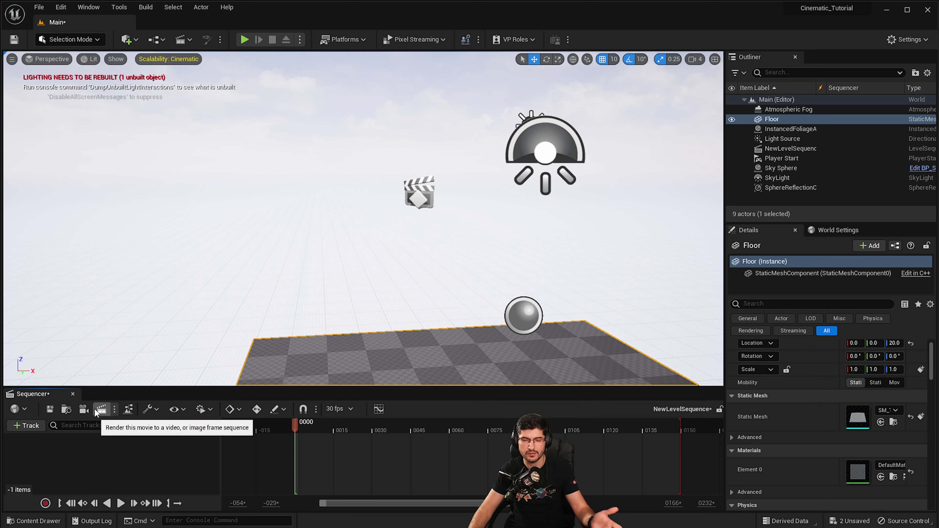
{"action": "left_click", "coordinate": [114, 409]}
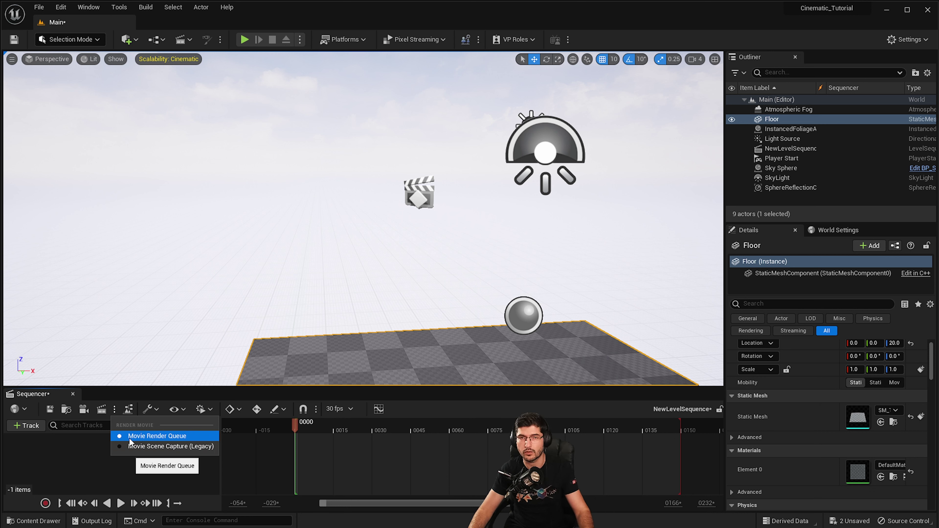
{"action": "left_click", "coordinate": [106, 446]}
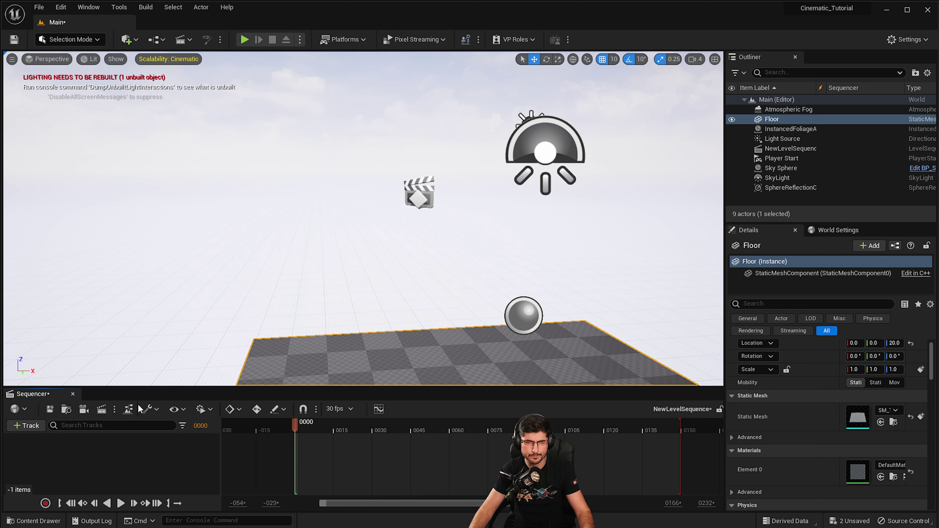
Review the sequence actions available in the Sequencer, including saving, importing, exporting and restoring the pre-animated state.
{"action": "left_click", "coordinate": [156, 409]}
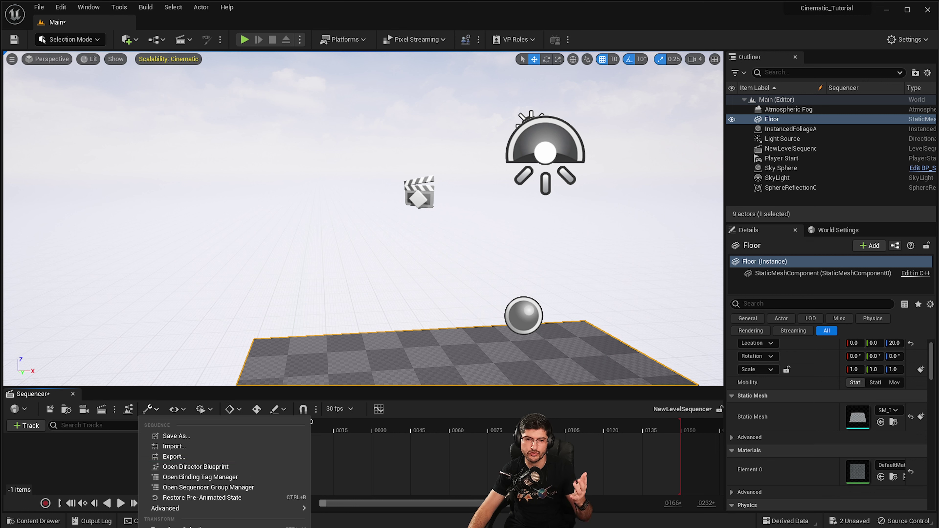
{"action": "left_click", "coordinate": [99, 473]}
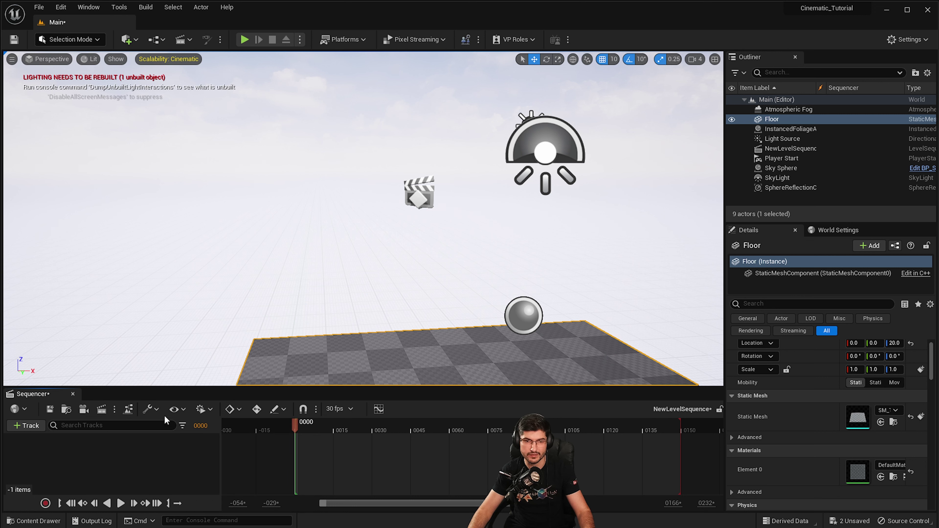
{"action": "left_click", "coordinate": [153, 410]}
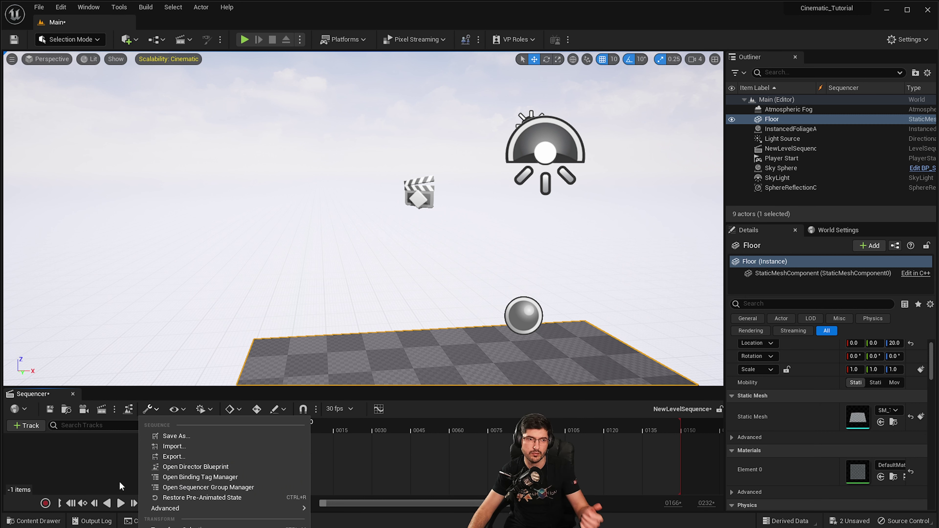
{"action": "left_click", "coordinate": [111, 483]}
Review the Sequencer's display options, such as Range Slider, Layer Bars, Key Bars and Channel Colors.
{"action": "left_click", "coordinate": [176, 409]}
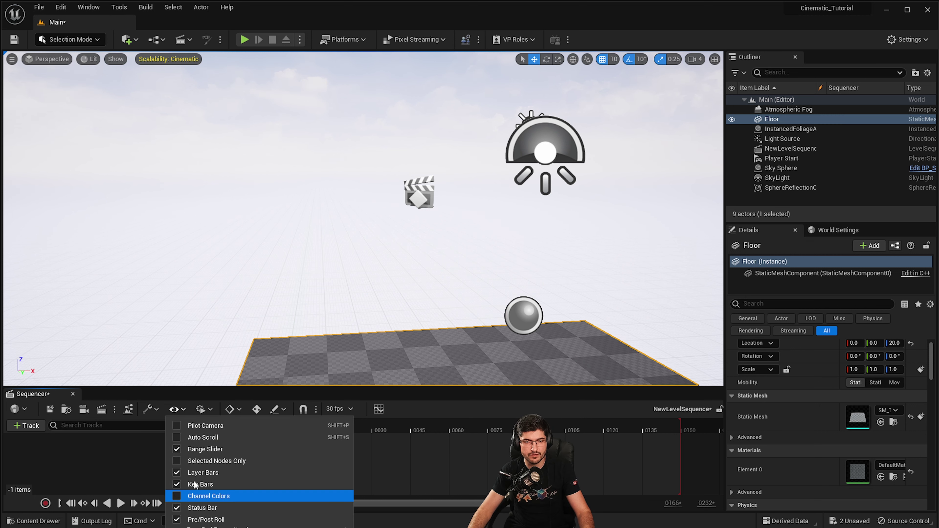
{"action": "left_click", "coordinate": [467, 446]}
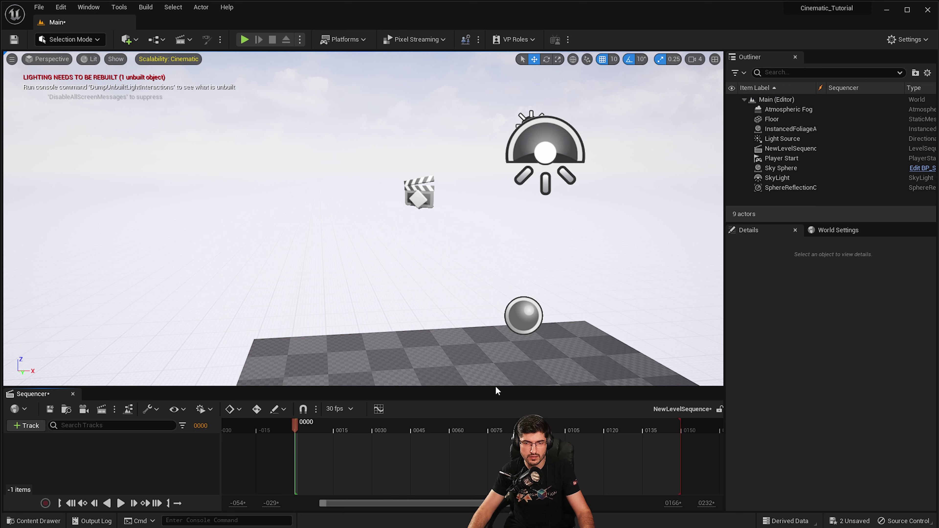
{"action": "left_click", "coordinate": [177, 409]}
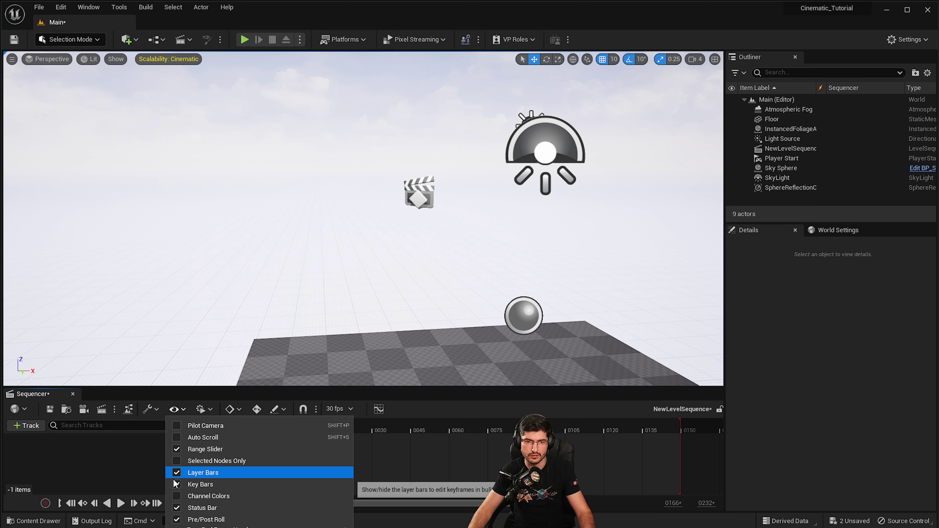
{"action": "left_click", "coordinate": [158, 429]}
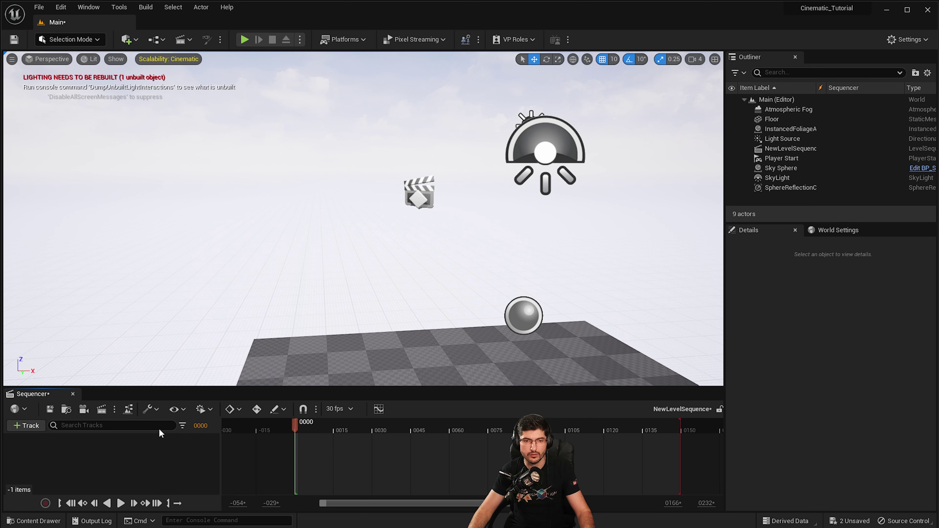
Examine the sequence's playback options, including its start and end frames, playback speed and range locking.
{"action": "left_click", "coordinate": [209, 410]}
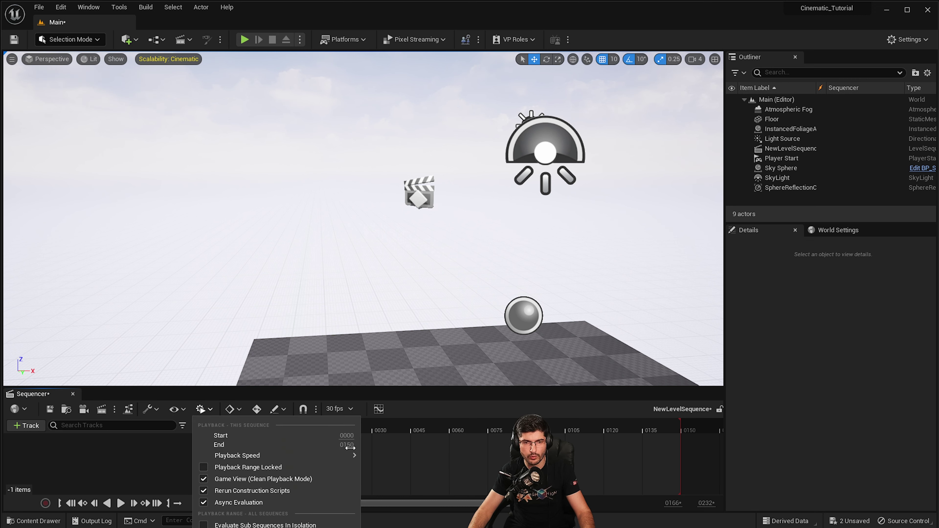
{"action": "mouse_move", "coordinate": [253, 459]}
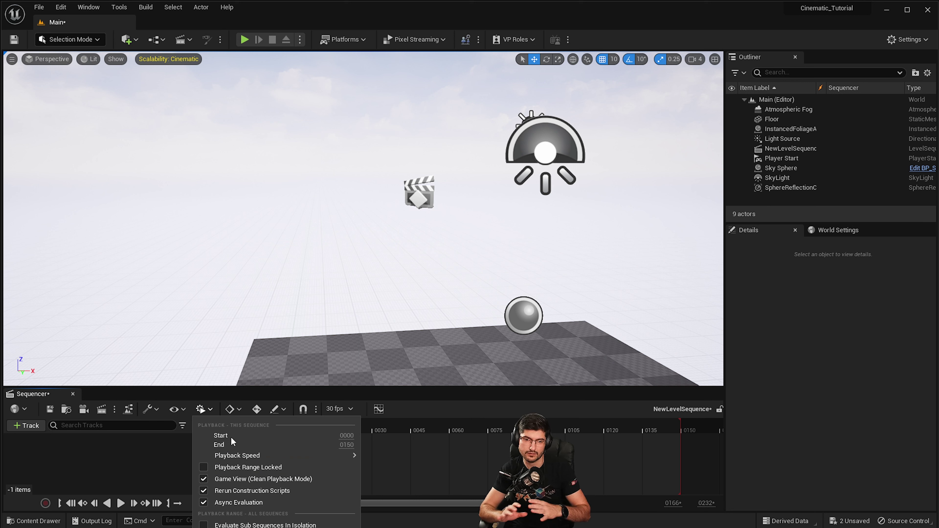
{"action": "left_click", "coordinate": [184, 462]}
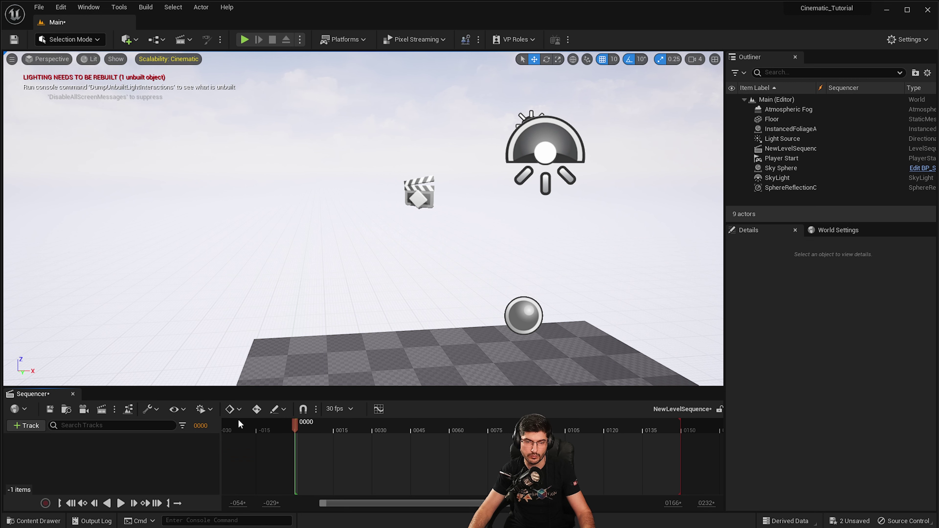
Review the keying modes and default key interpolation options, and try switching automatic keying on and off.
{"action": "left_click", "coordinate": [239, 411]}
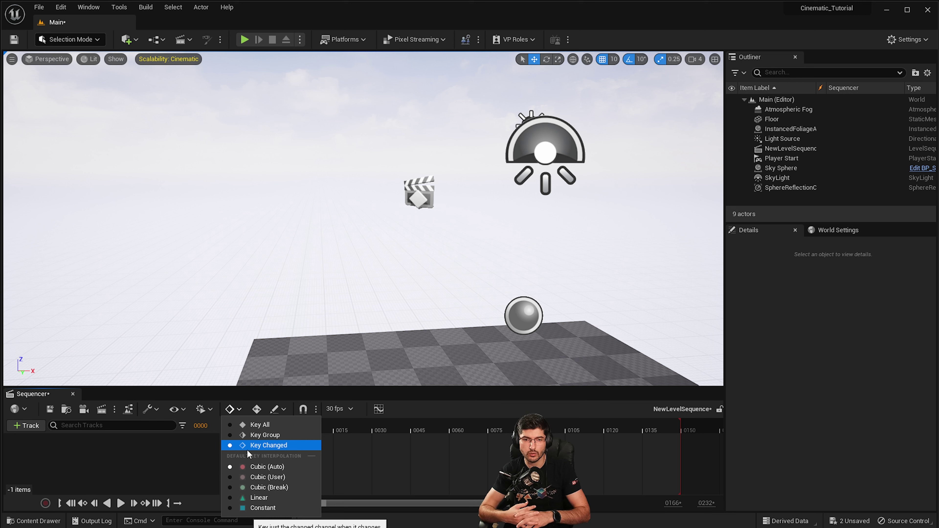
{"action": "left_click", "coordinate": [172, 464]}
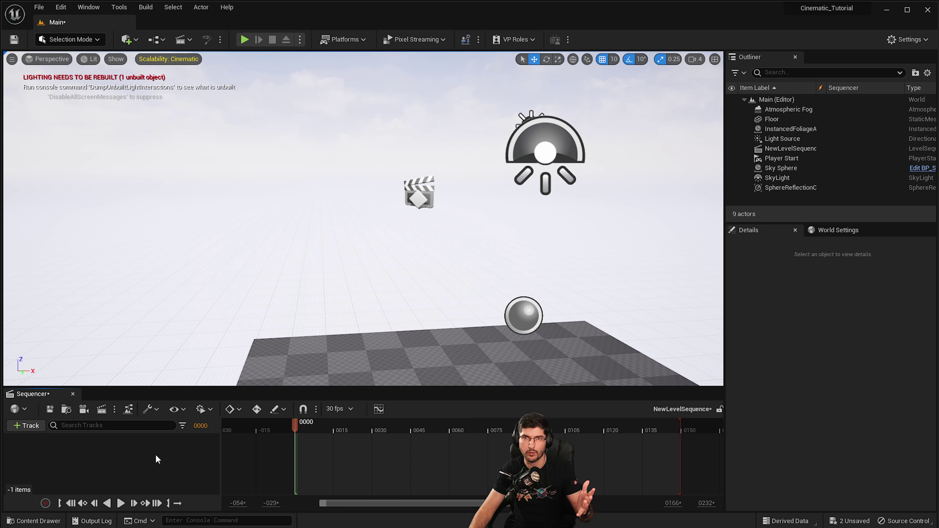
{"action": "left_click", "coordinate": [256, 410]}
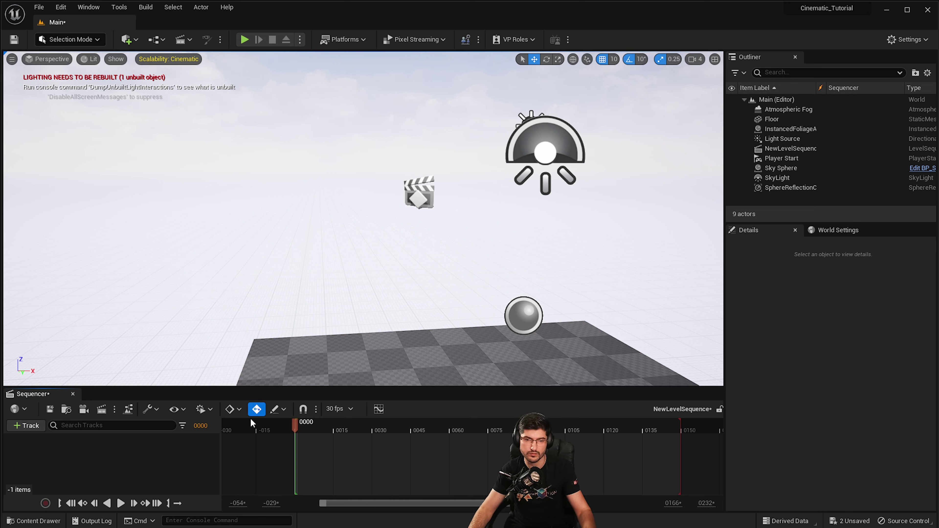
{"action": "left_click", "coordinate": [256, 410]}
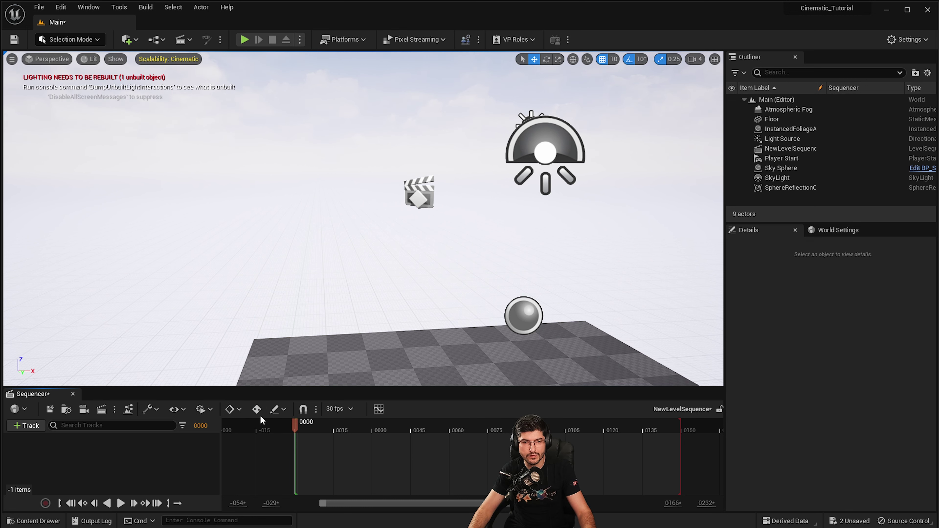
Compare the Sequencer's allowed edit modes with the editable properties of the Light Source actor.
{"action": "left_click", "coordinate": [278, 410]}
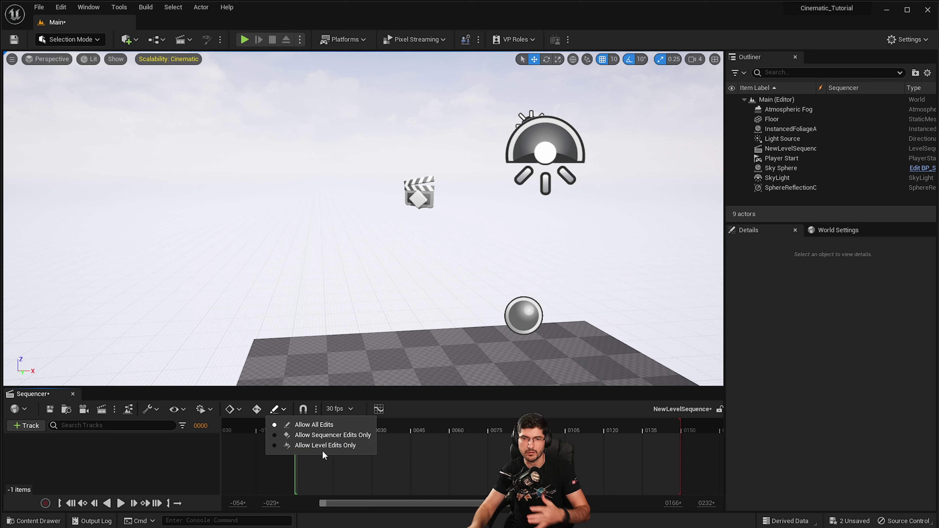
{"action": "left_click", "coordinate": [792, 140]}
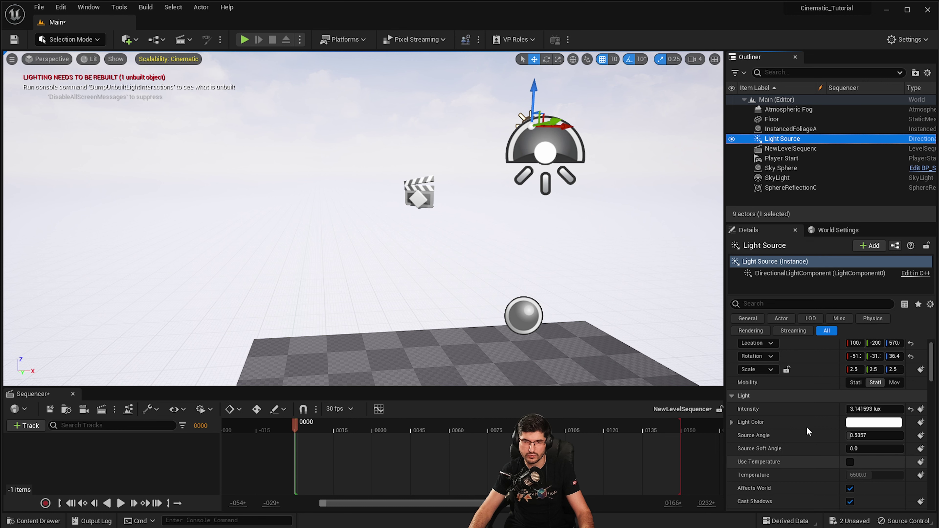
{"action": "scroll", "coordinate": [769, 447], "scroll_direction": "down", "scroll_amount": 2}
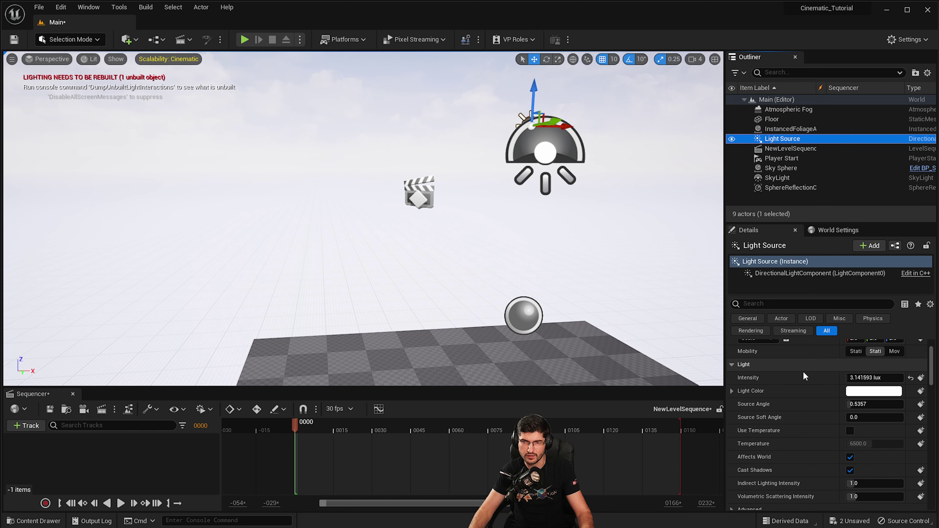
{"action": "scroll", "coordinate": [789, 387], "scroll_direction": "up", "scroll_amount": 3}
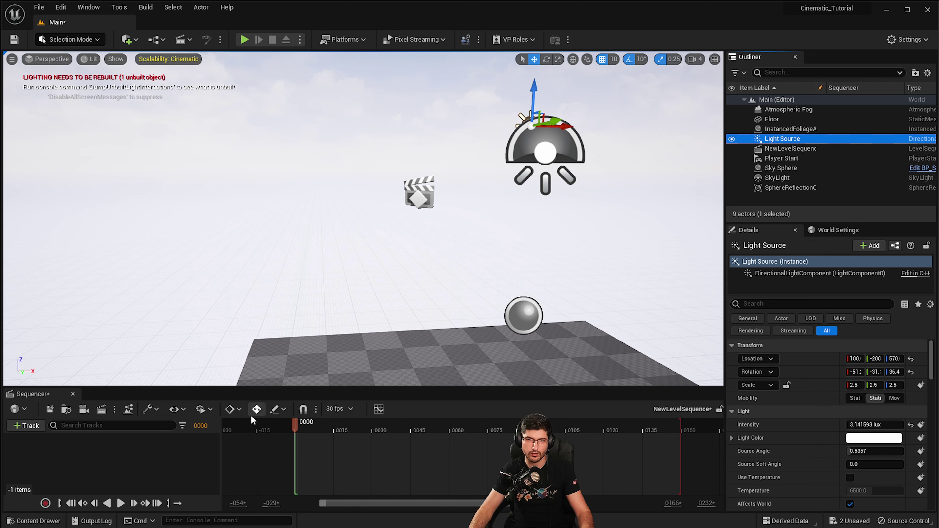
{"action": "left_click", "coordinate": [277, 409]}
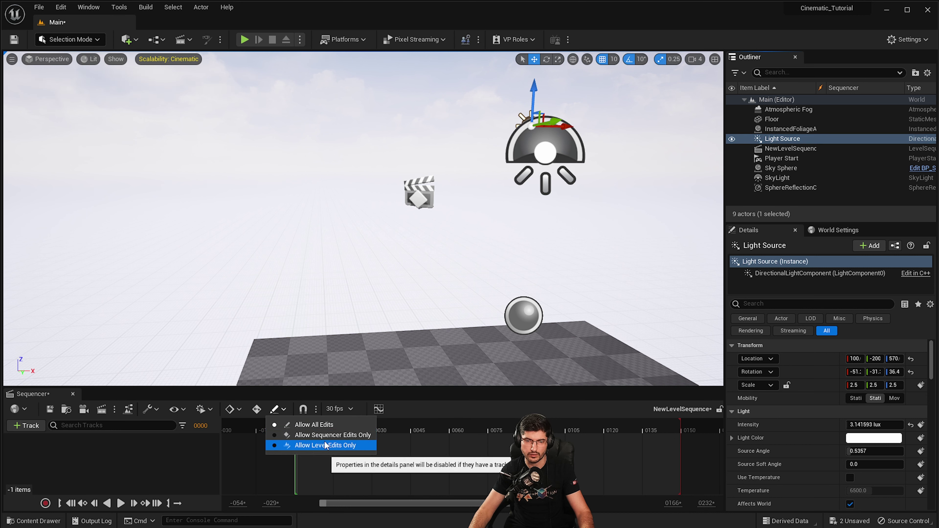
{"action": "left_click", "coordinate": [301, 425]}
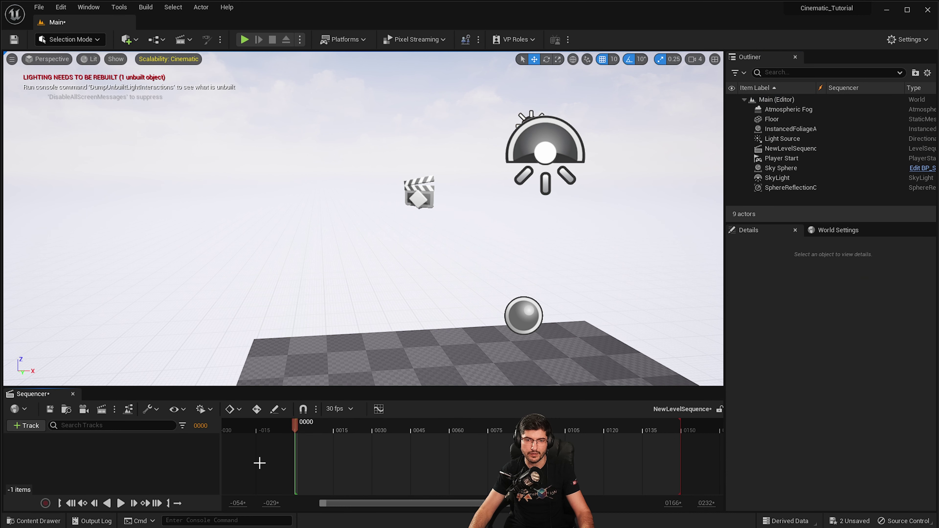
Review the Sequencer's key and section snapping options and the available sequence display rates.
{"action": "left_click", "coordinate": [318, 409]}
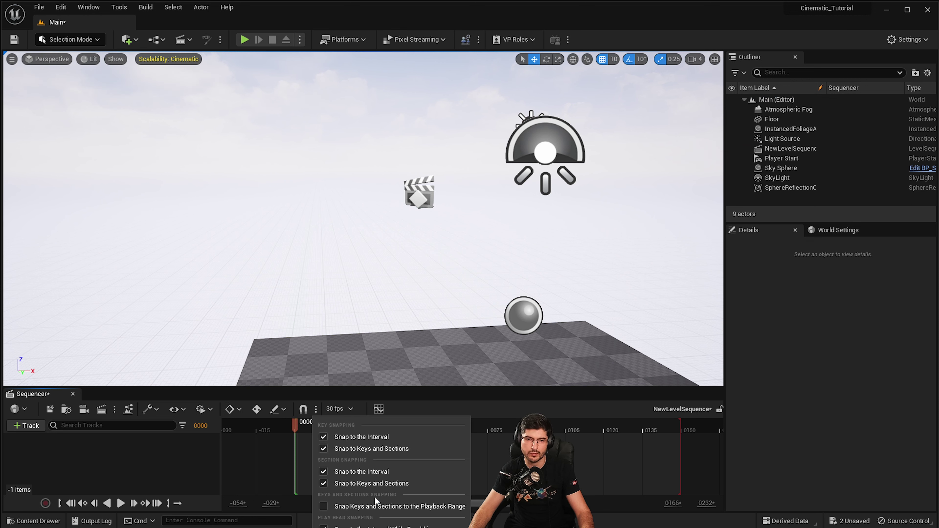
{"action": "left_click", "coordinate": [304, 413]}
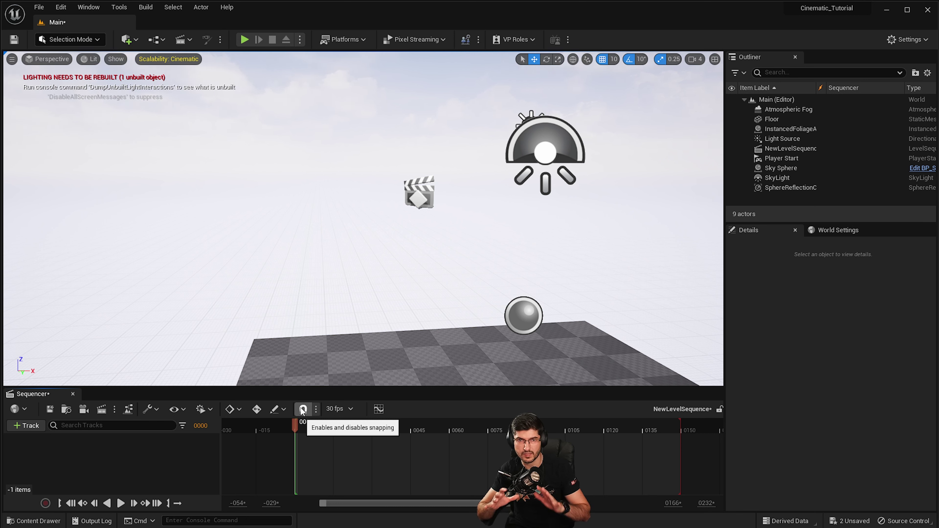
{"action": "left_click", "coordinate": [350, 408]}
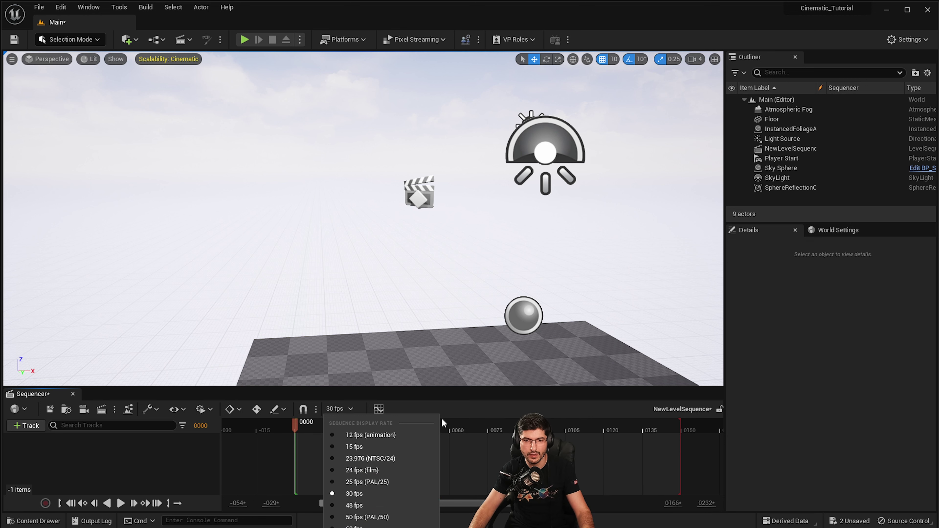
{"action": "left_click", "coordinate": [463, 411]}
View the Sequencer Curves editor, close it, and recheck the default key interpolation options.
{"action": "left_click", "coordinate": [378, 409]}
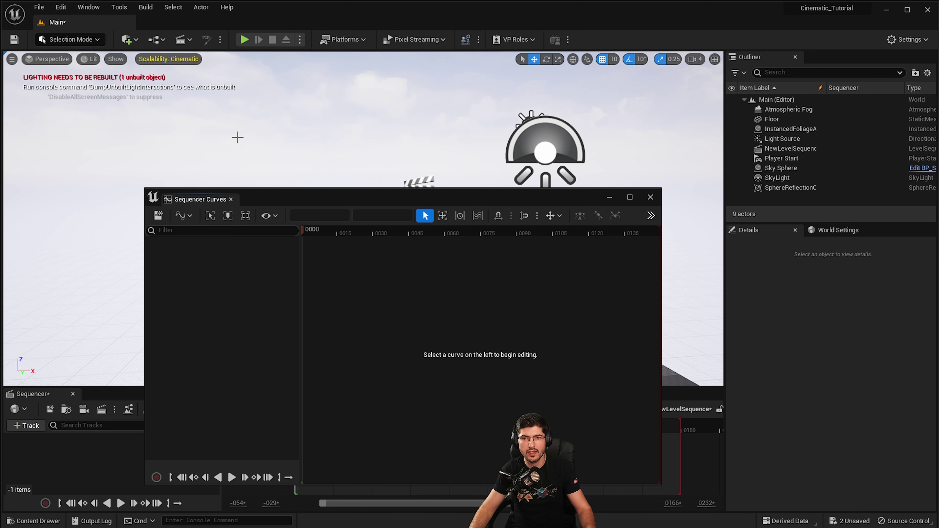
{"action": "left_click", "coordinate": [650, 197]}
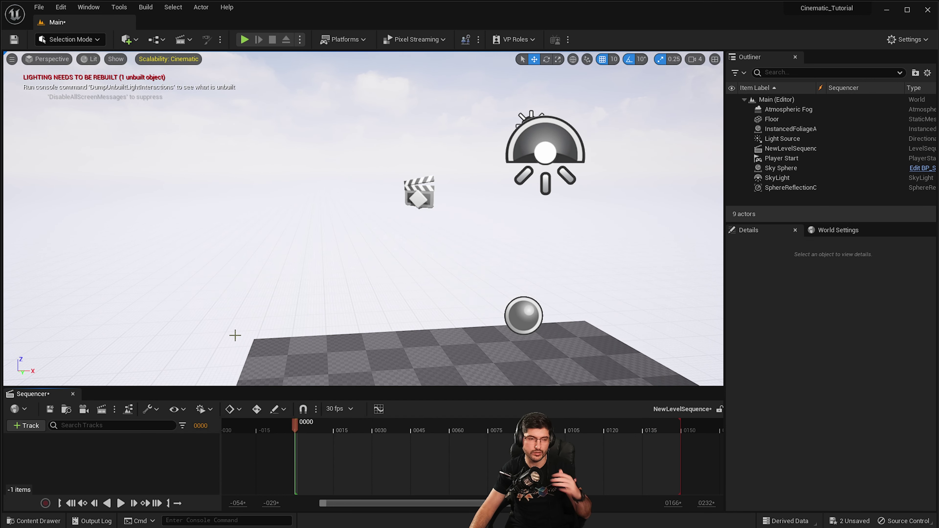
{"action": "left_click", "coordinate": [232, 409]}
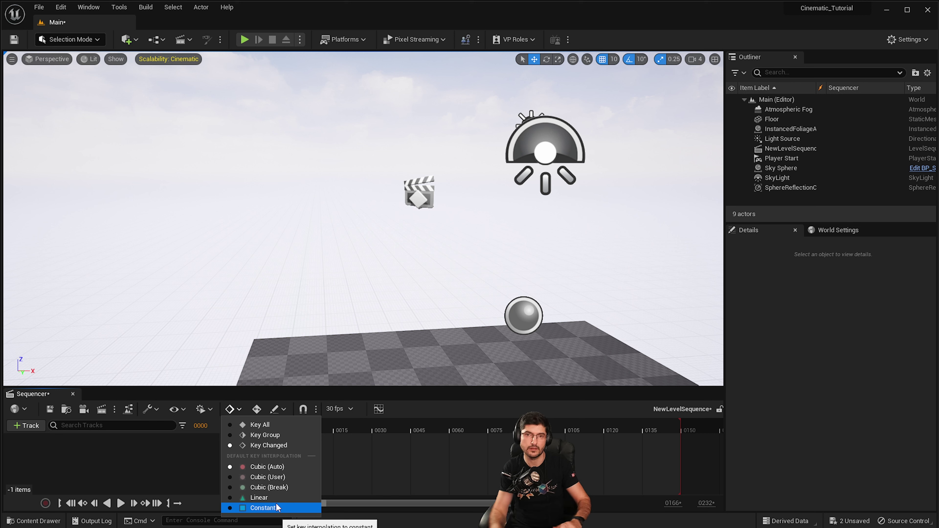
{"action": "left_click", "coordinate": [488, 453]}
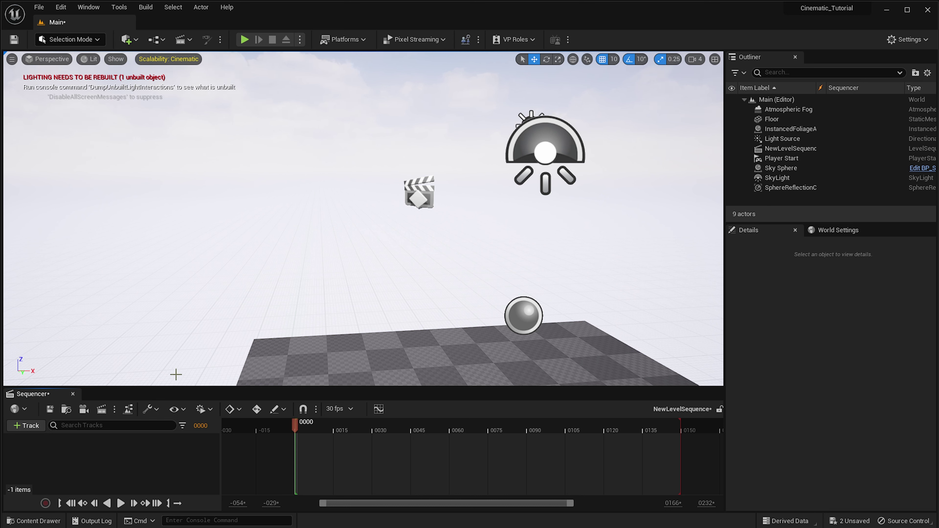
{"action": "key", "text": "Right"}
{"action": "key", "text": "Right"}
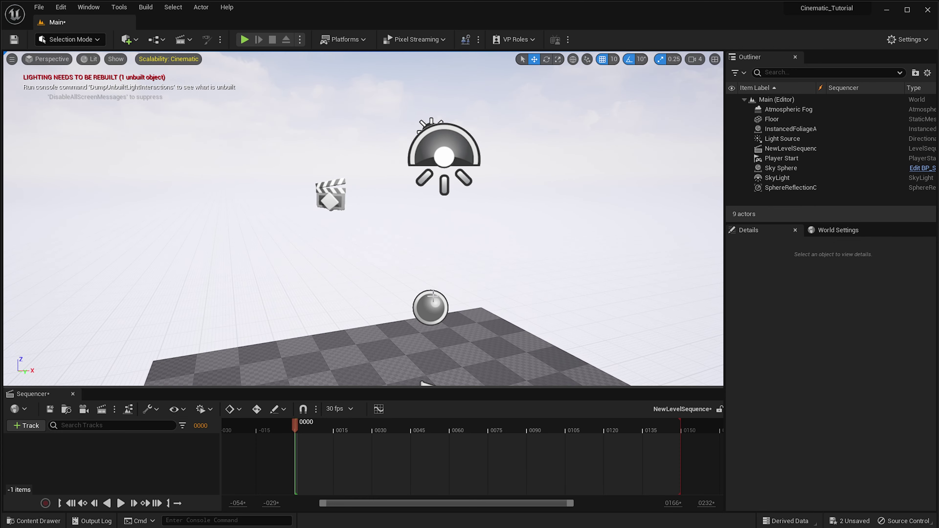
{"action": "key", "text": "Down"}
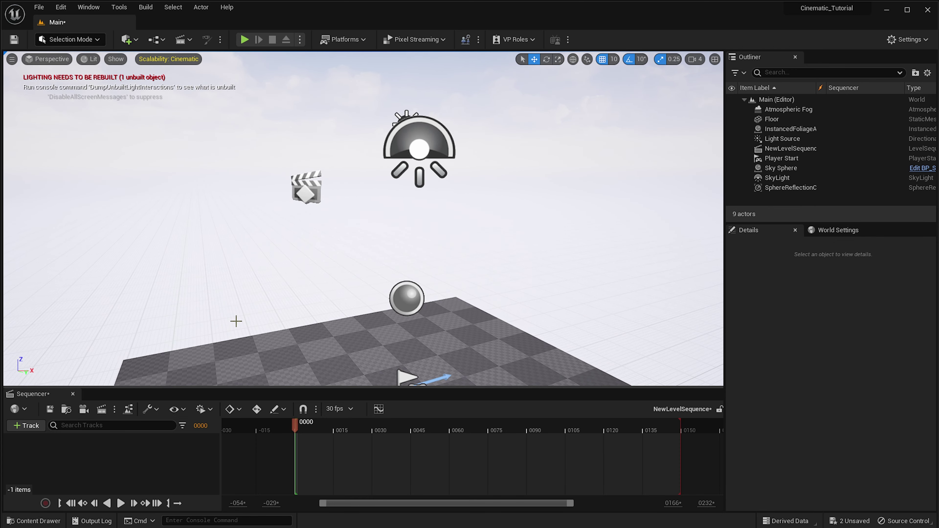
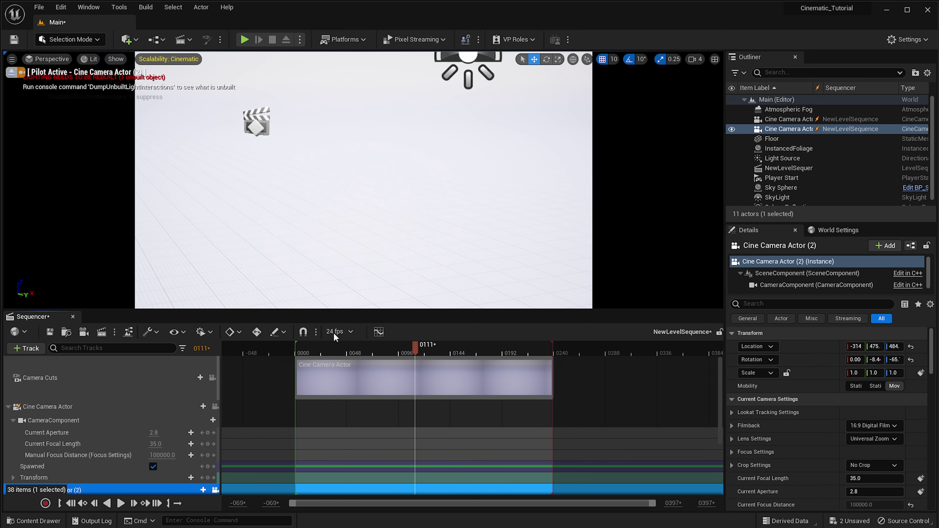
Examine the Camera Cuts track and the tracks of Cine Camera Actor and Cine Camera Actor (2) in the Sequencer.
{"action": "scroll", "coordinate": [153, 493], "scroll_direction": "down", "scroll_amount": 3}
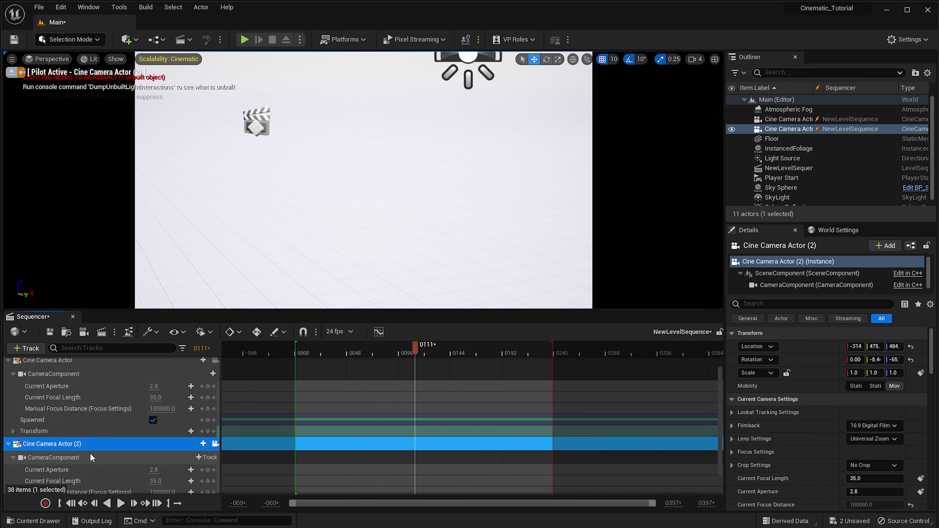
{"action": "scroll", "coordinate": [89, 453], "scroll_direction": "down", "scroll_amount": 2}
{"action": "scroll", "coordinate": [117, 414], "scroll_direction": "up", "scroll_amount": 5}
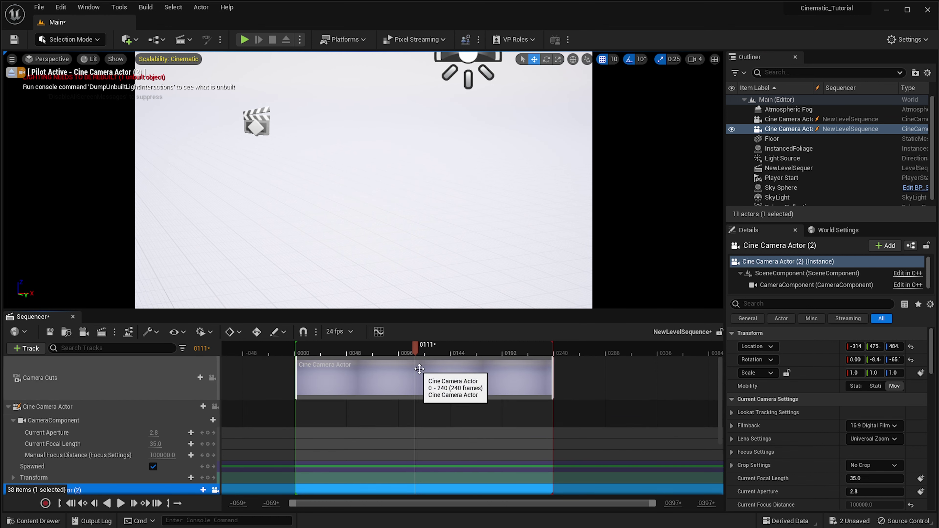
{"action": "left_click", "coordinate": [376, 366]}
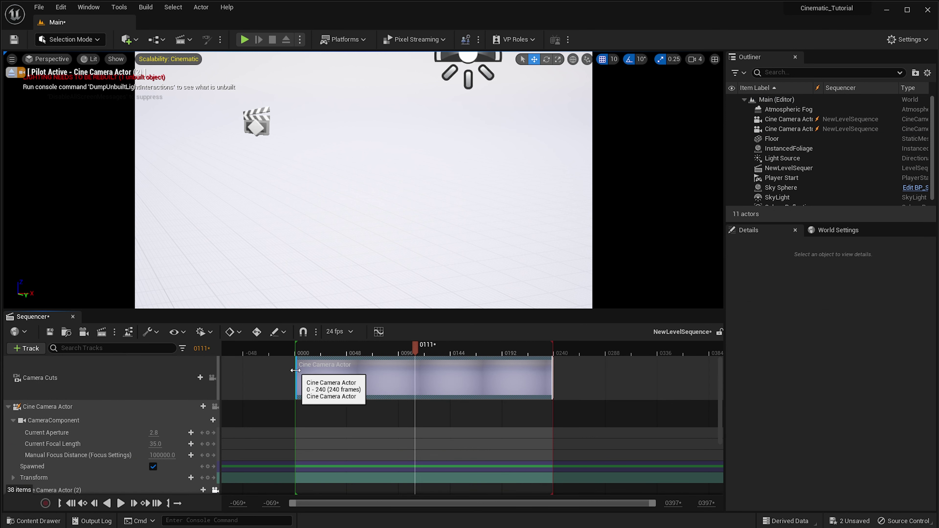
{"action": "left_click", "coordinate": [91, 411]}
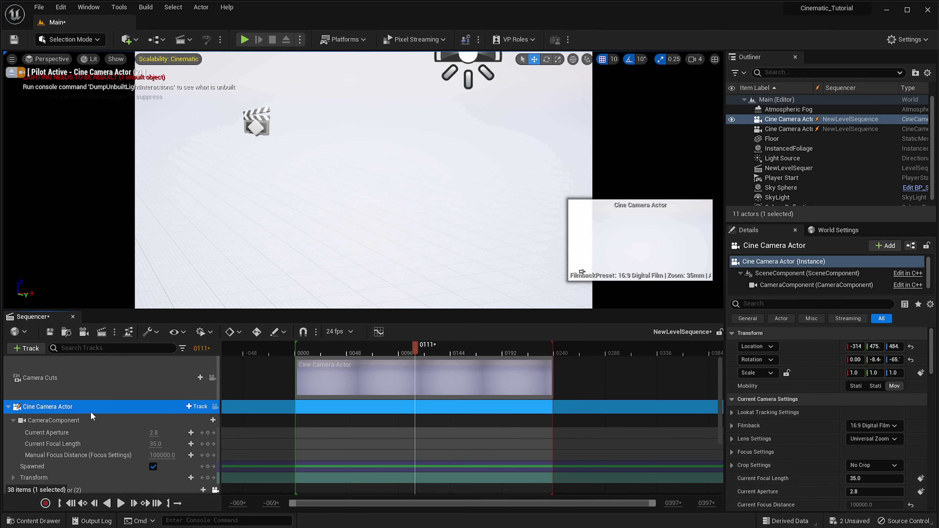
{"action": "scroll", "coordinate": [92, 414], "scroll_direction": "down", "scroll_amount": 3}
{"action": "left_click", "coordinate": [89, 426]}
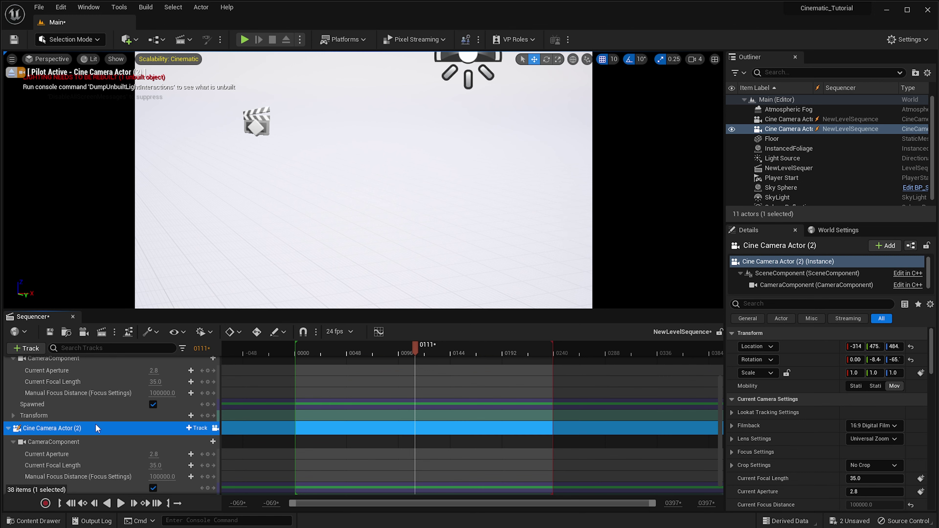
Add Cine Camera Actor (2) to the Camera Cuts track at frame 111 using its existing binding.
{"action": "scroll", "coordinate": [98, 422], "scroll_direction": "up", "scroll_amount": 3}
{"action": "left_click", "coordinate": [99, 419]}
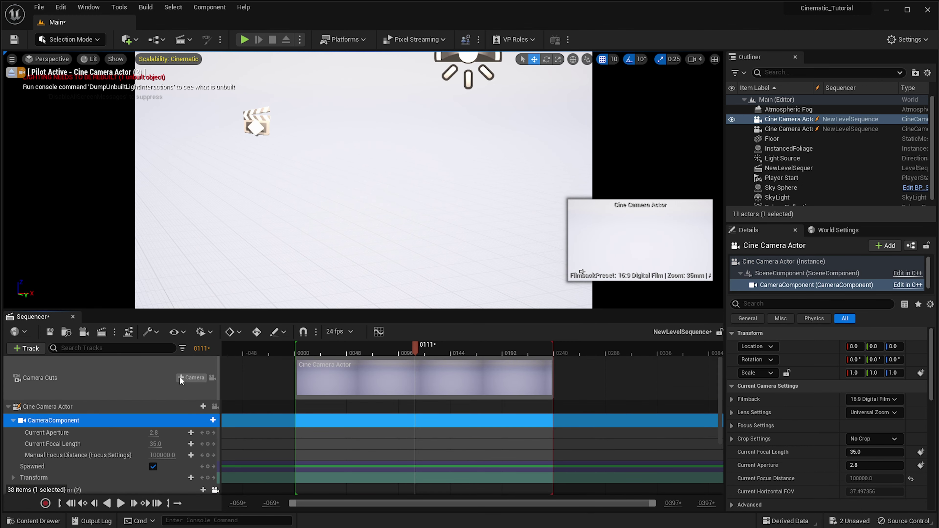
{"action": "left_click", "coordinate": [181, 380]}
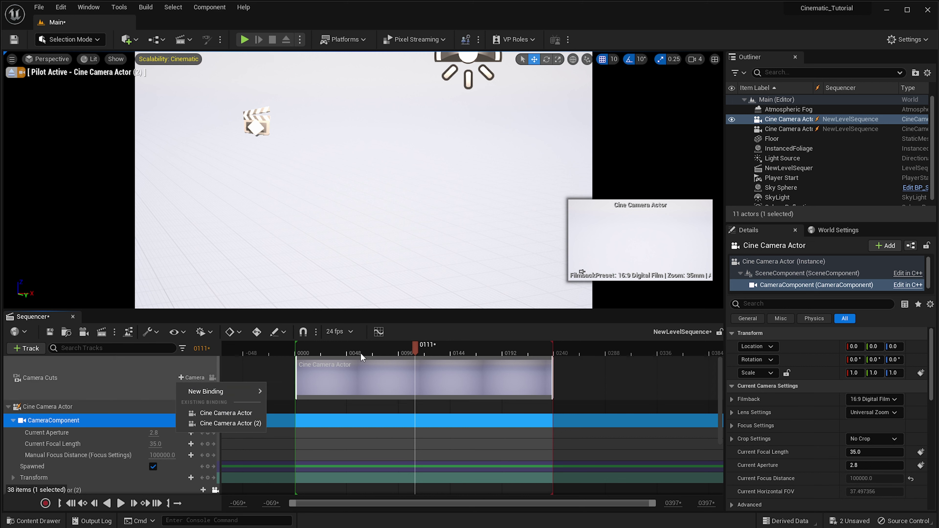
{"action": "left_click", "coordinate": [247, 423]}
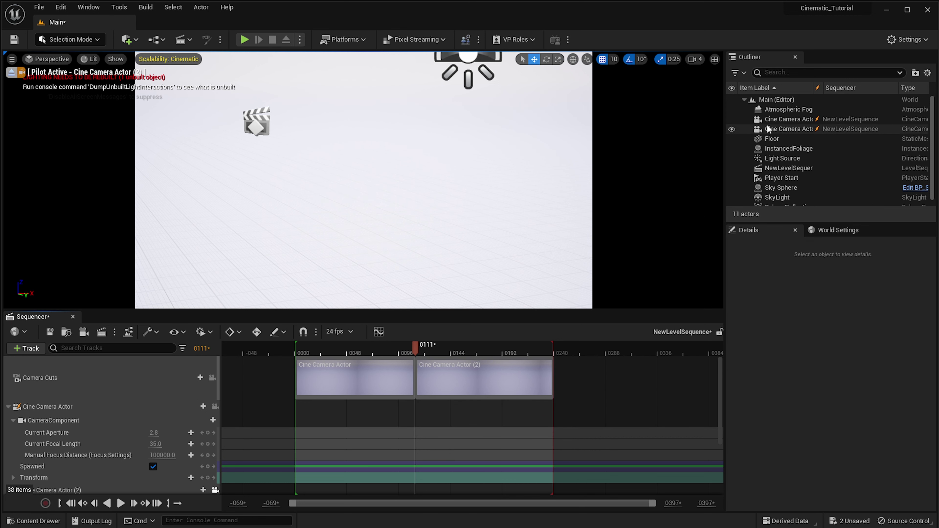
Lock the viewport to Cine Camera Actor and reposition it to frame the whole checkered floor from above one corner.
{"action": "left_click", "coordinate": [787, 119]}
{"action": "right_click", "coordinate": [766, 122]}
{"action": "mouse_move", "coordinate": [826, 248]}
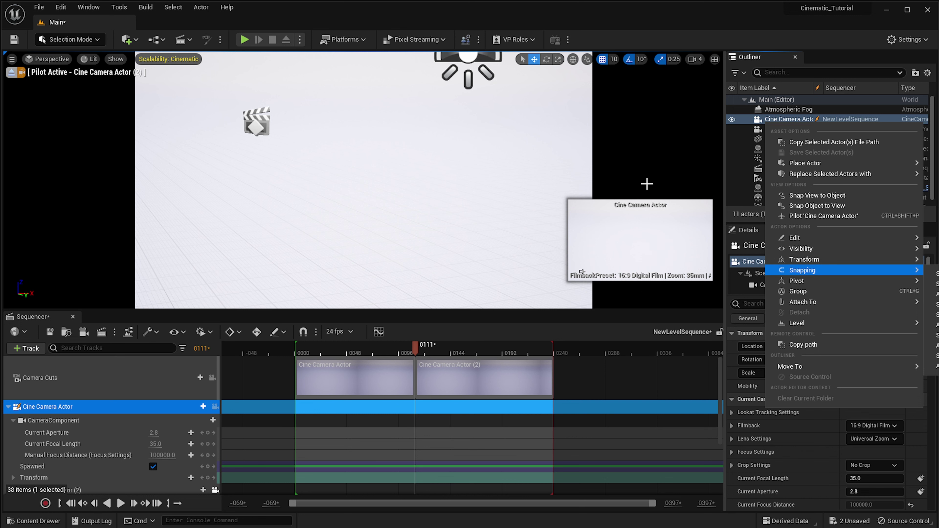
{"action": "left_click", "coordinate": [192, 406]}
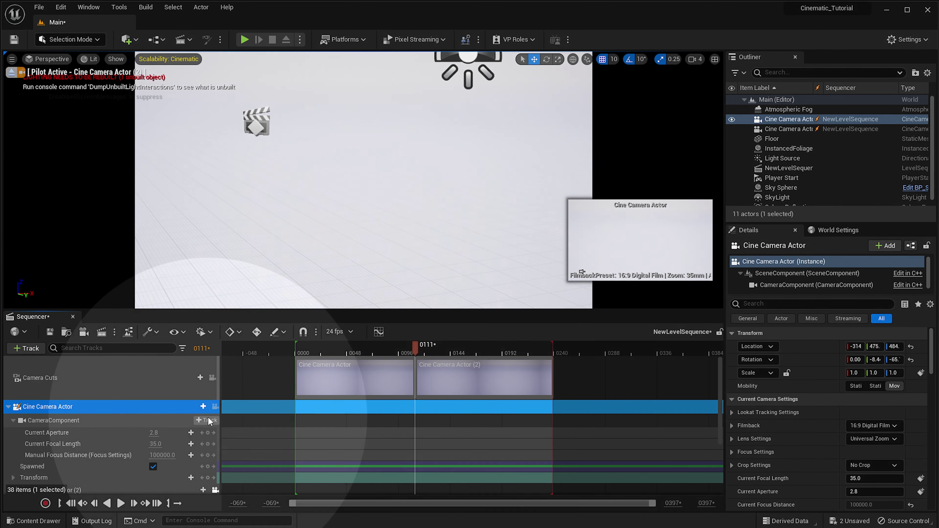
{"action": "left_click", "coordinate": [201, 407]}
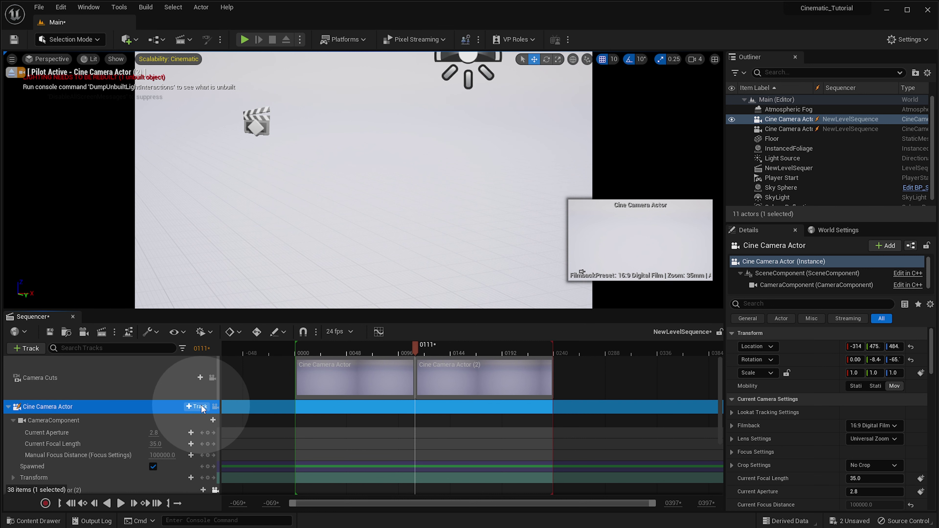
{"action": "left_click", "coordinate": [215, 407]}
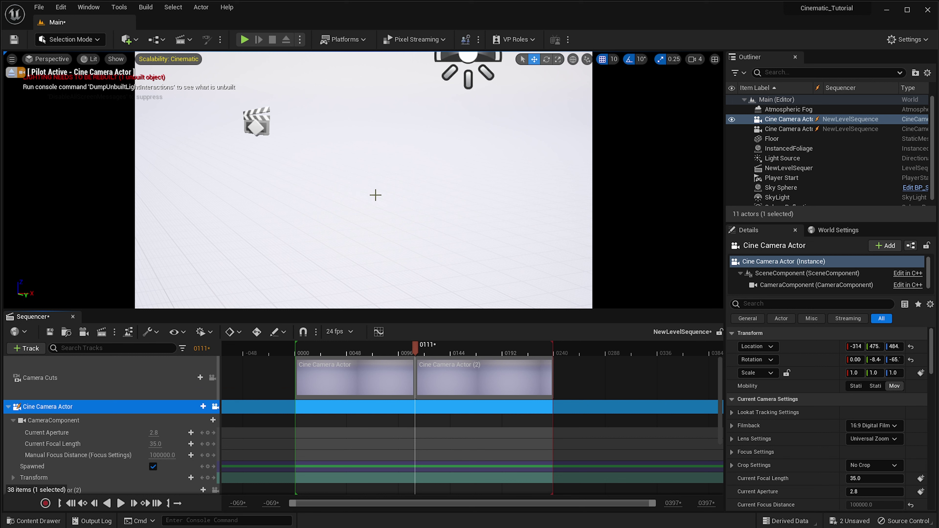
{"action": "right_click_drag", "start_coordinate": [375, 195], "coordinate": [447, 242]}
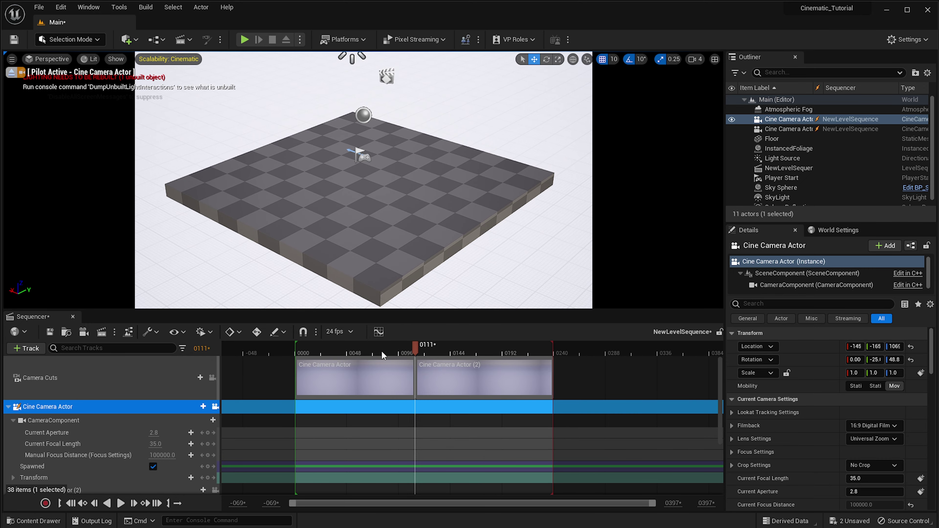
Lock the viewport to Cine Camera Actor (2) and reposition it to frame the floor from a lower side angle.
{"action": "scroll", "coordinate": [215, 436], "scroll_direction": "down", "scroll_amount": 3}
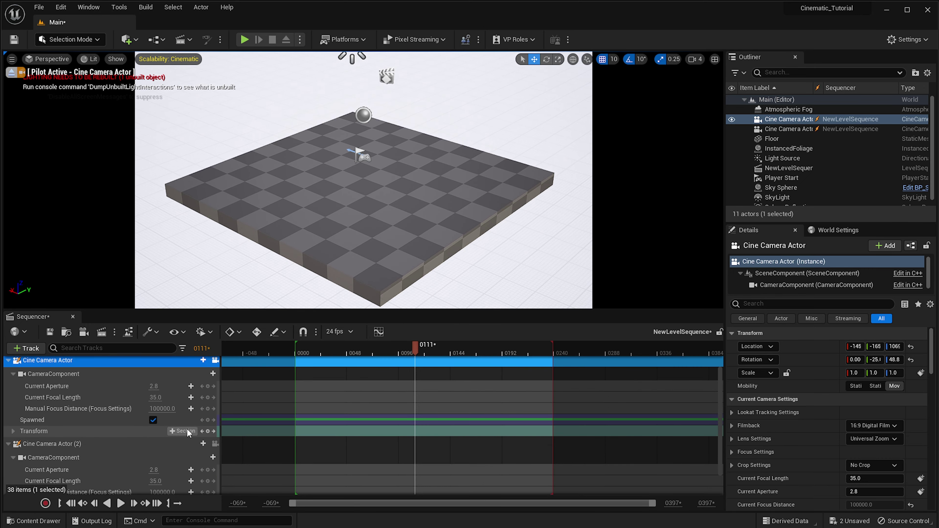
{"action": "left_click", "coordinate": [215, 445]}
{"action": "mouse_move", "coordinate": [466, 210]}
{"action": "right_mouse_down"}
{"action": "mouse_move", "coordinate": [440, 213]}
{"action": "mouse_move", "coordinate": [470, 242]}
{"action": "mouse_move", "coordinate": [466, 210]}
{"action": "right_mouse_up"}
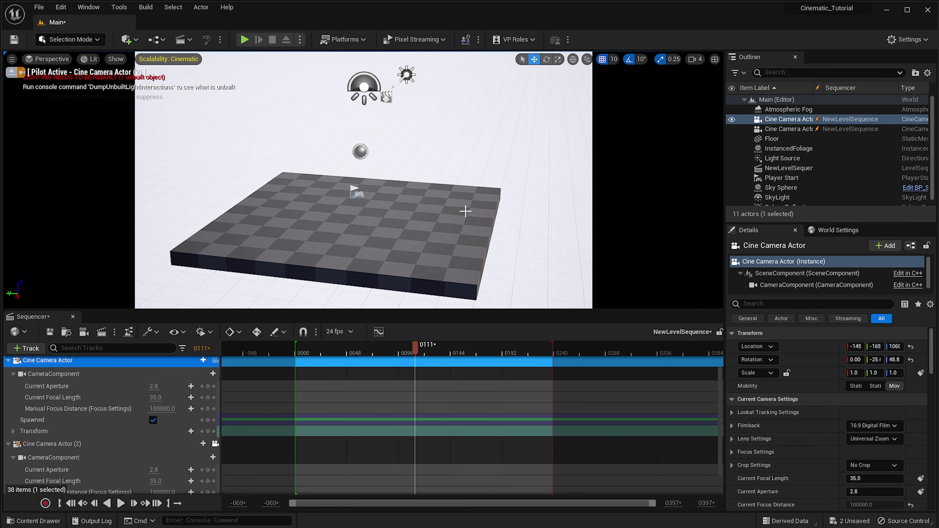
Lock the viewport to the Camera Cuts track and play the sequence through the cut between the two cameras.
{"action": "scroll", "coordinate": [431, 403], "scroll_direction": "up", "scroll_amount": 3}
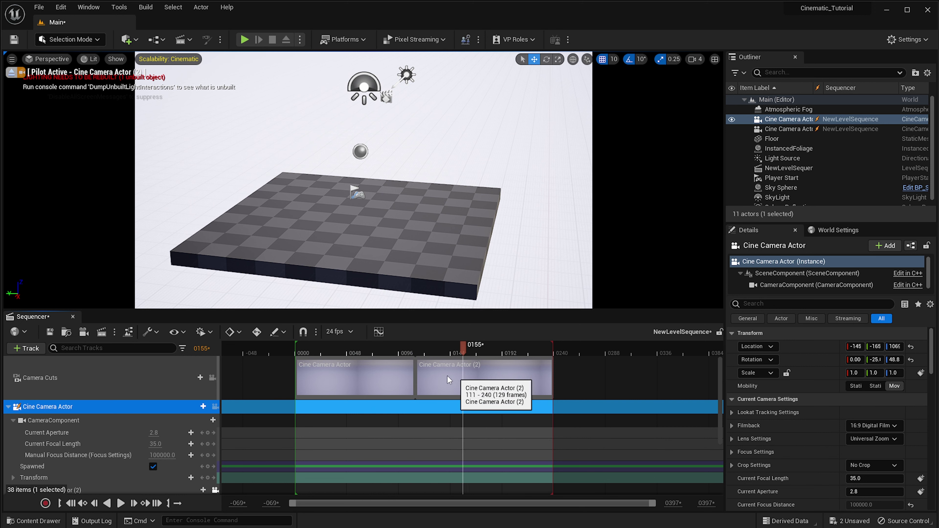
{"action": "left_click", "coordinate": [409, 376]}
{"action": "left_click", "coordinate": [457, 376]}
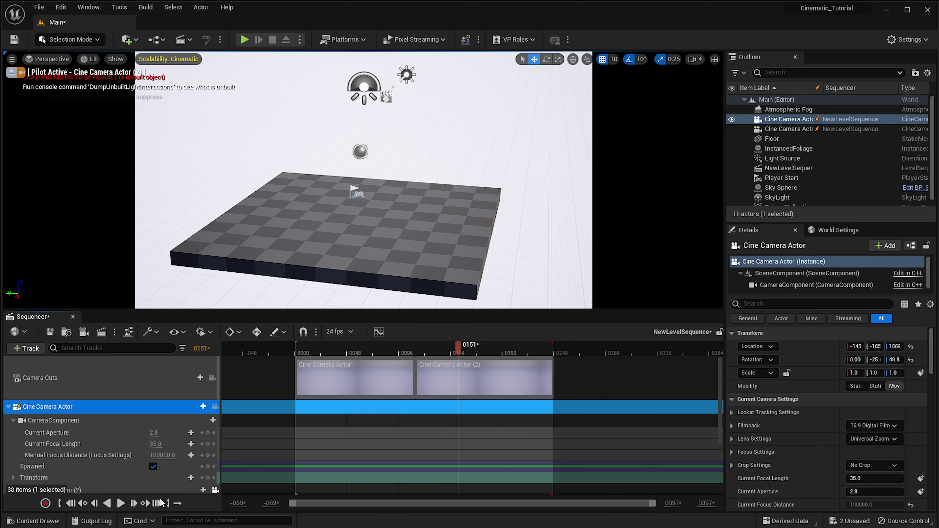
{"action": "scroll", "coordinate": [198, 483], "scroll_direction": "down", "scroll_amount": 2}
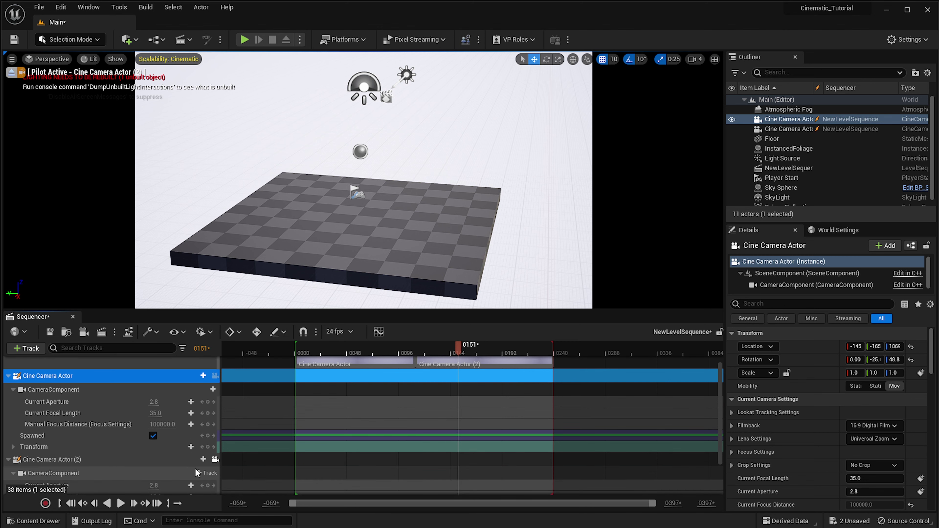
{"action": "scroll", "coordinate": [158, 459], "scroll_direction": "up", "scroll_amount": 2}
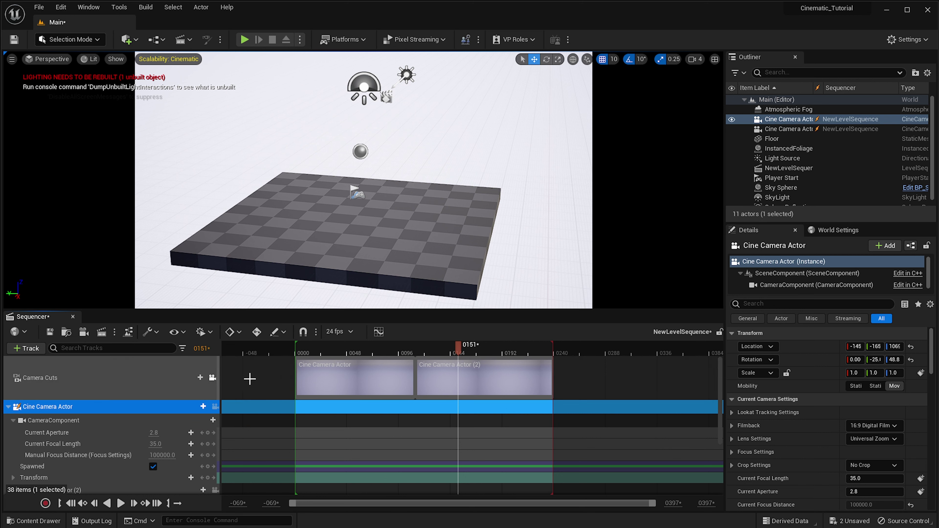
{"action": "left_click_drag", "start_coordinate": [428, 348], "coordinate": [325, 351]}
{"action": "key", "text": "space"}
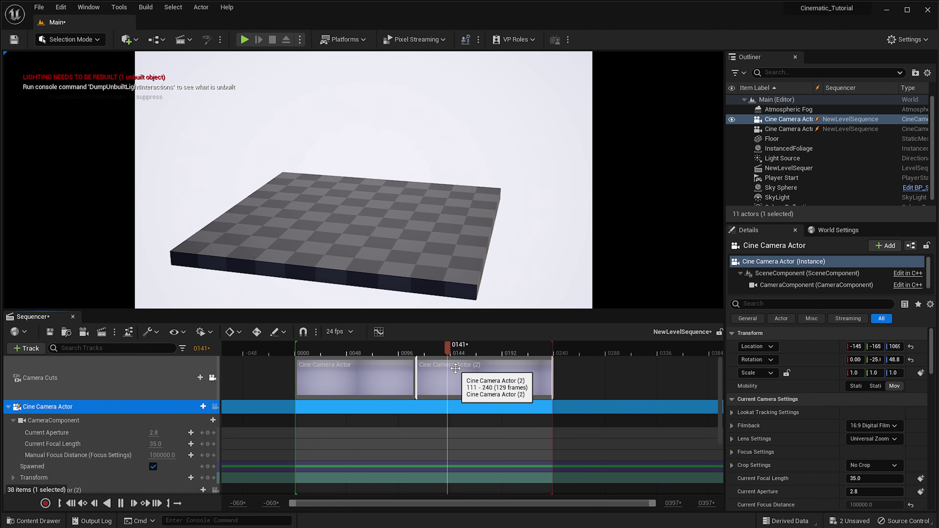
{"action": "key", "text": "space"}
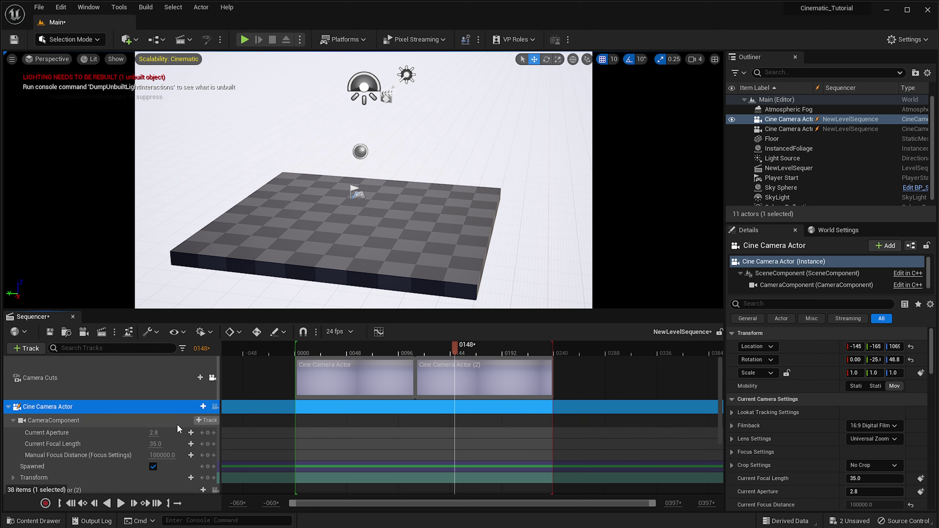
{"action": "scroll", "coordinate": [178, 429], "scroll_direction": "down", "scroll_amount": 1}
{"action": "scroll", "coordinate": [176, 430], "scroll_direction": "up", "scroll_amount": 1}
{"action": "scroll", "coordinate": [174, 433], "scroll_direction": "down", "scroll_amount": 2}
{"action": "scroll", "coordinate": [171, 435], "scroll_direction": "up", "scroll_amount": 2}
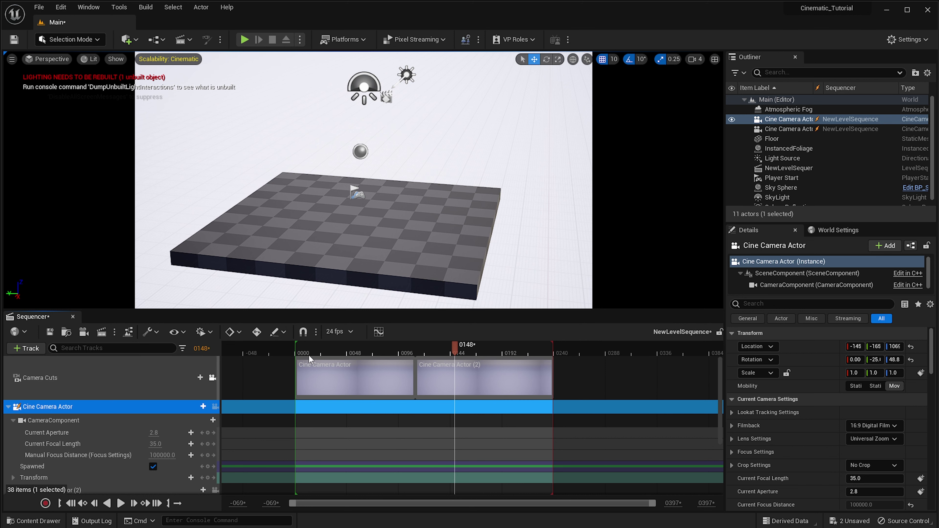
Move the playhead to frame 2 and extend the start of the Cine Camera Actor cut section to frame -3.
{"action": "left_click_drag", "start_coordinate": [319, 354], "coordinate": [298, 348]}
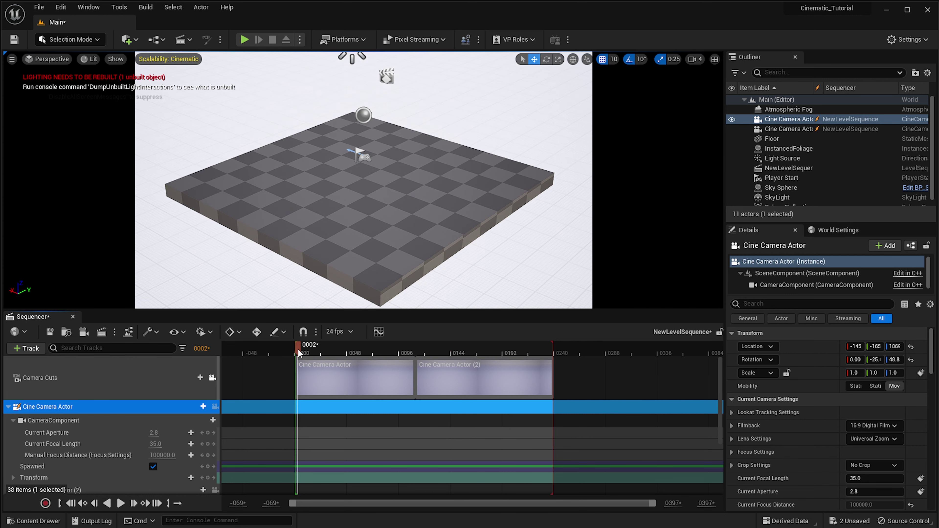
{"action": "scroll", "coordinate": [354, 394], "scroll_direction": "up", "scroll_amount": 10, "text": "ctrl"}
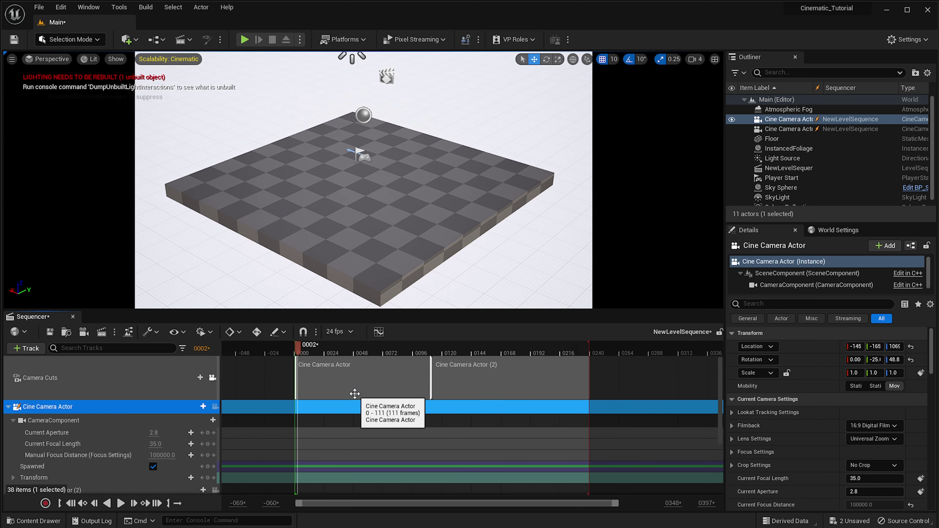
{"action": "scroll", "coordinate": [355, 394], "scroll_direction": "up", "scroll_amount": 3, "text": "ctrl"}
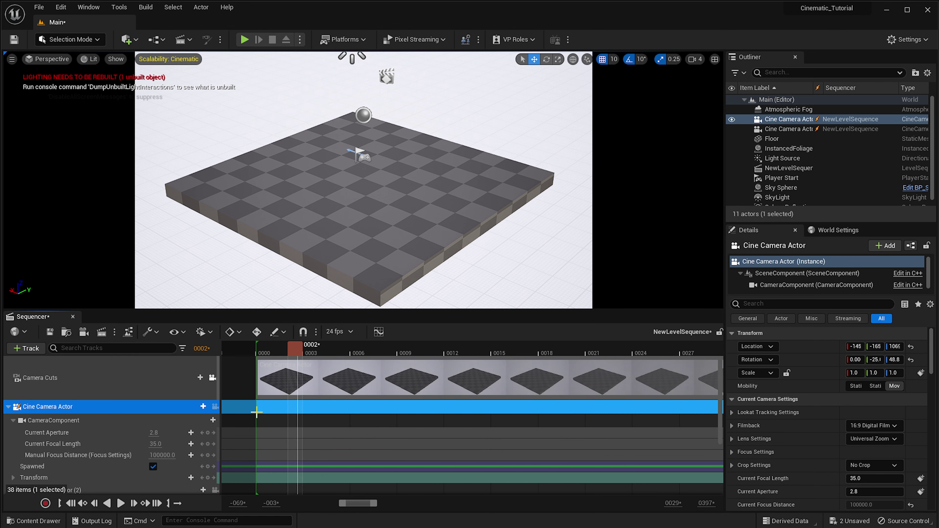
{"action": "left_click", "coordinate": [362, 387]}
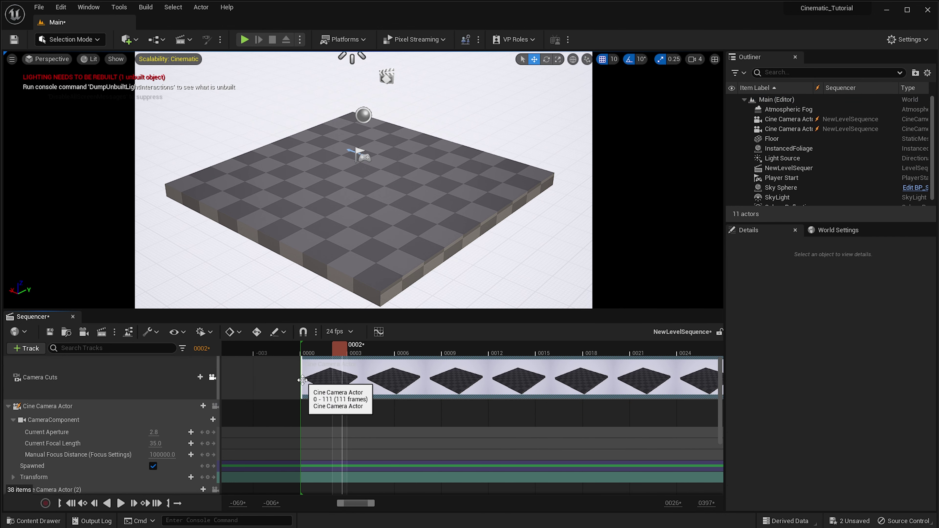
{"action": "left_click_drag", "start_coordinate": [301, 378], "coordinate": [254, 387]}
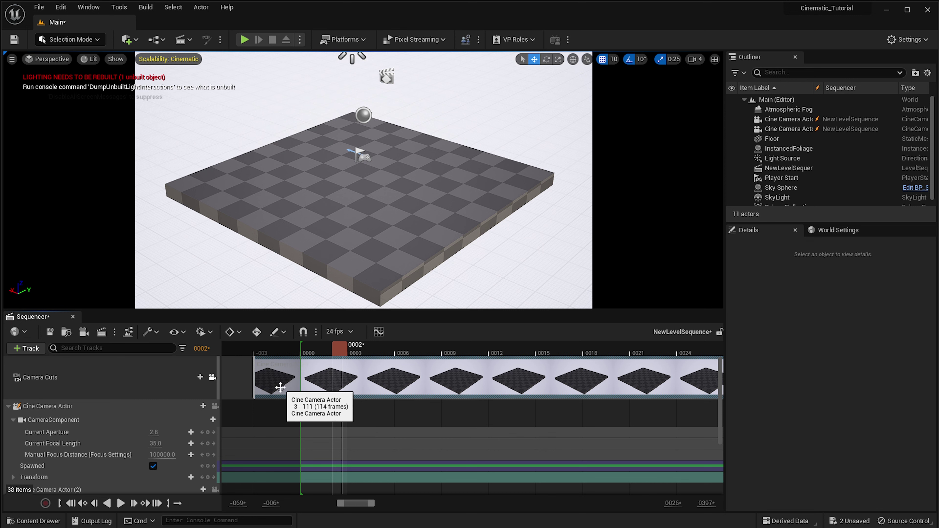
Extend the end of the Cine Camera Actor (2) section on the Camera Cuts track to frame 247.
{"action": "scroll", "coordinate": [403, 394], "scroll_direction": "down", "scroll_amount": 5, "text": "ctrl"}
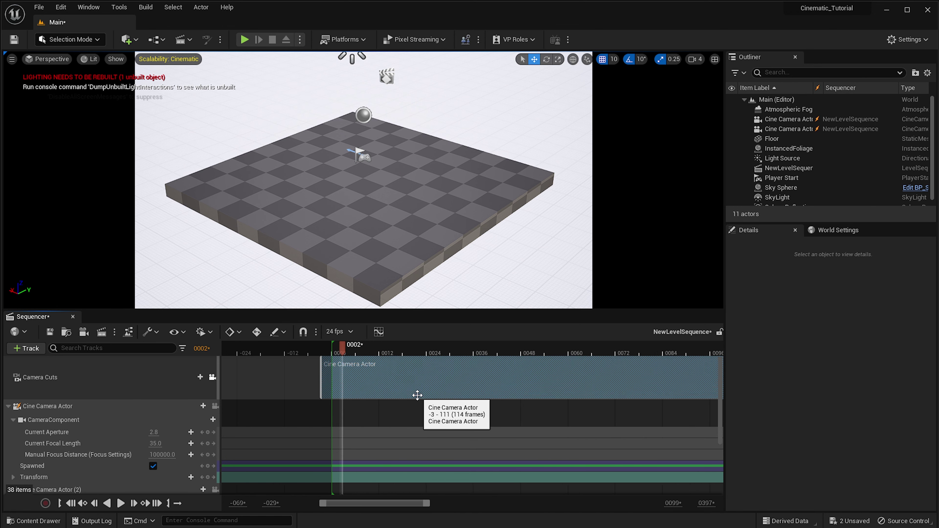
{"action": "scroll", "coordinate": [482, 399], "scroll_direction": "down", "scroll_amount": 5, "text": "ctrl"}
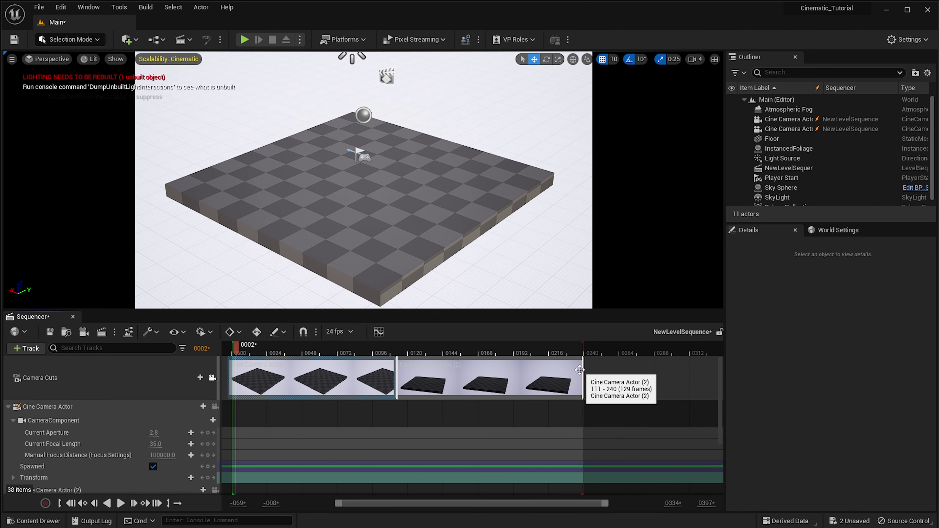
{"action": "left_click_drag", "start_coordinate": [583, 371], "coordinate": [605, 373]}
{"action": "right_click_drag", "start_coordinate": [409, 452], "coordinate": [446, 453]}
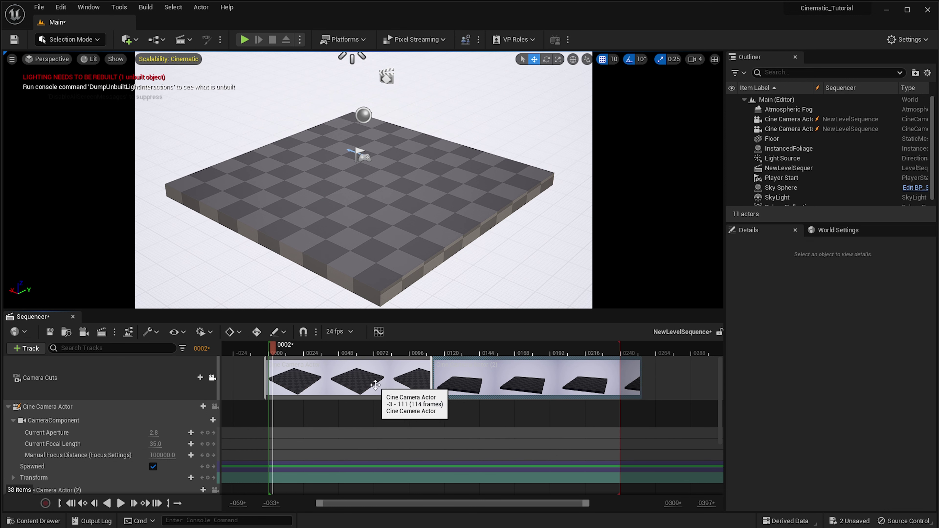
{"action": "left_click_drag", "start_coordinate": [640, 373], "coordinate": [631, 372]}
{"action": "right_click_drag", "start_coordinate": [360, 422], "coordinate": [380, 421]}
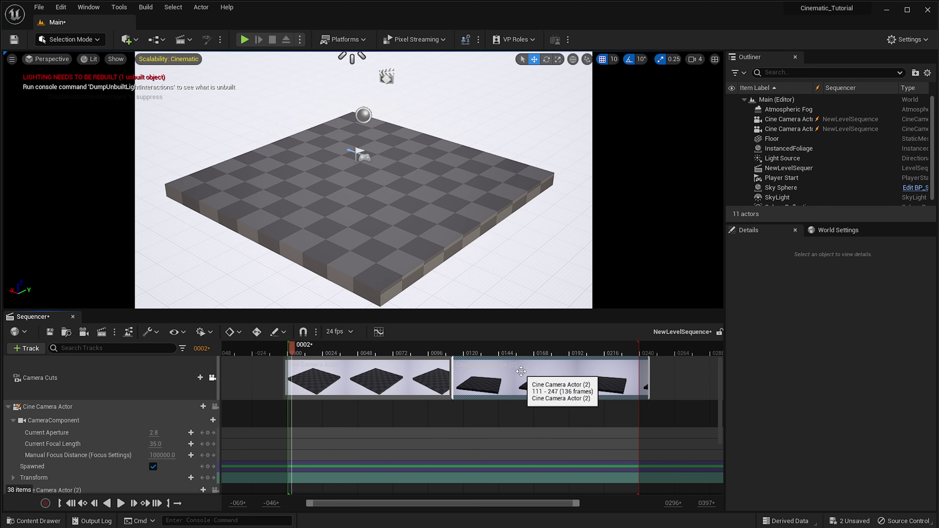
{"action": "left_click_drag", "start_coordinate": [413, 357], "coordinate": [409, 392]}
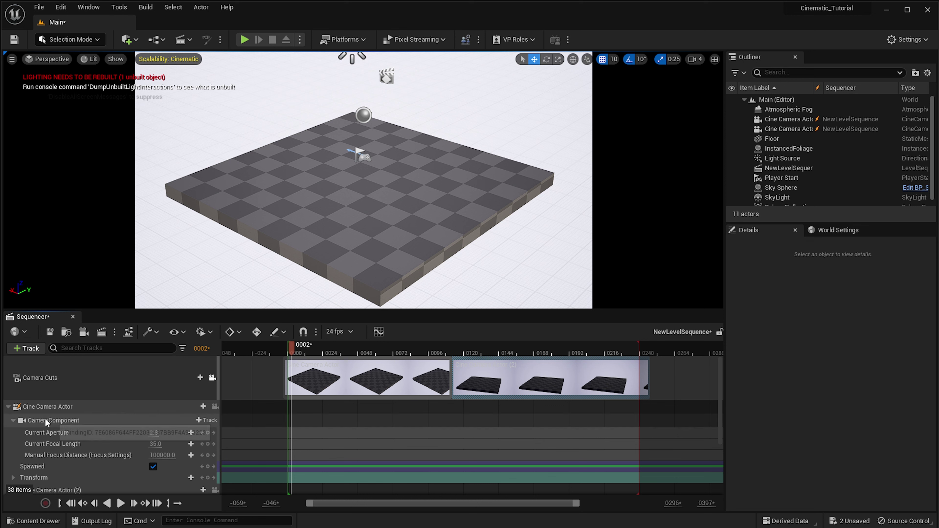
Select the Cine Camera Actor track and lock the viewport to that camera.
{"action": "scroll", "coordinate": [99, 454], "scroll_direction": "down", "scroll_amount": 1}
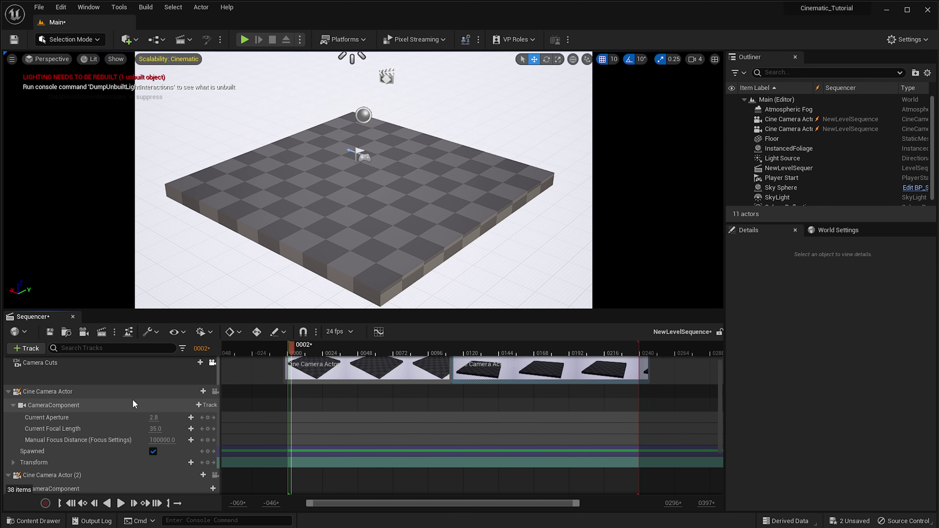
{"action": "left_click", "coordinate": [90, 395]}
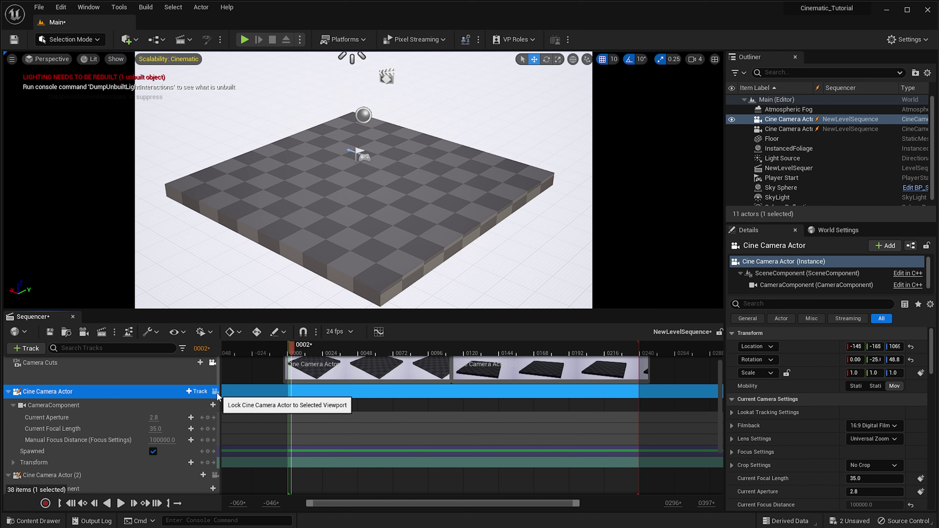
{"action": "left_click", "coordinate": [215, 392]}
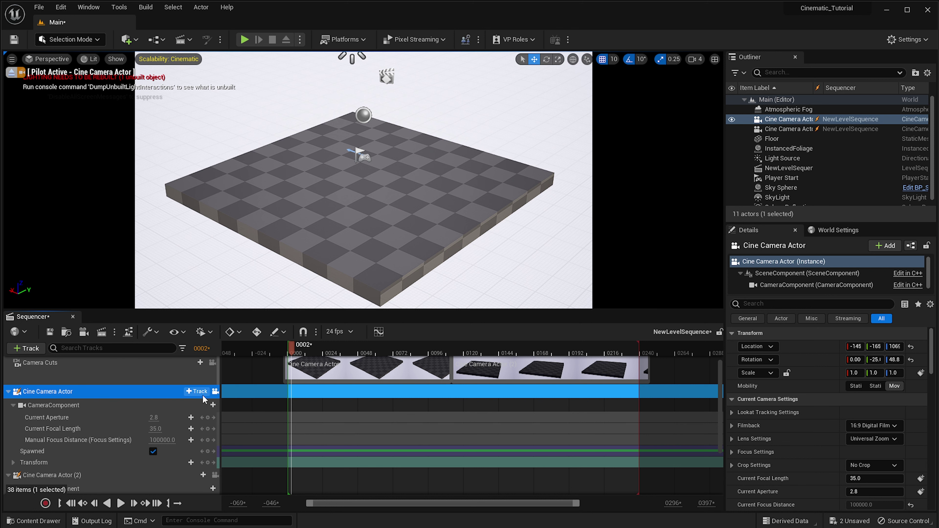
Stop piloting the Cine Camera Actor, reselect it in the Outliner and lock the viewport to that camera again.
{"action": "left_click", "coordinate": [11, 74]}
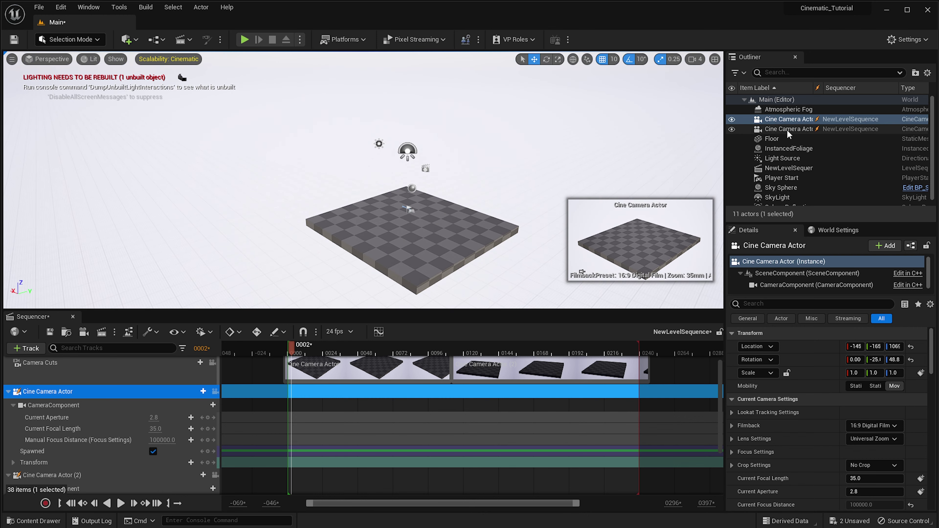
{"action": "left_click", "coordinate": [774, 129]}
{"action": "left_click", "coordinate": [780, 119]}
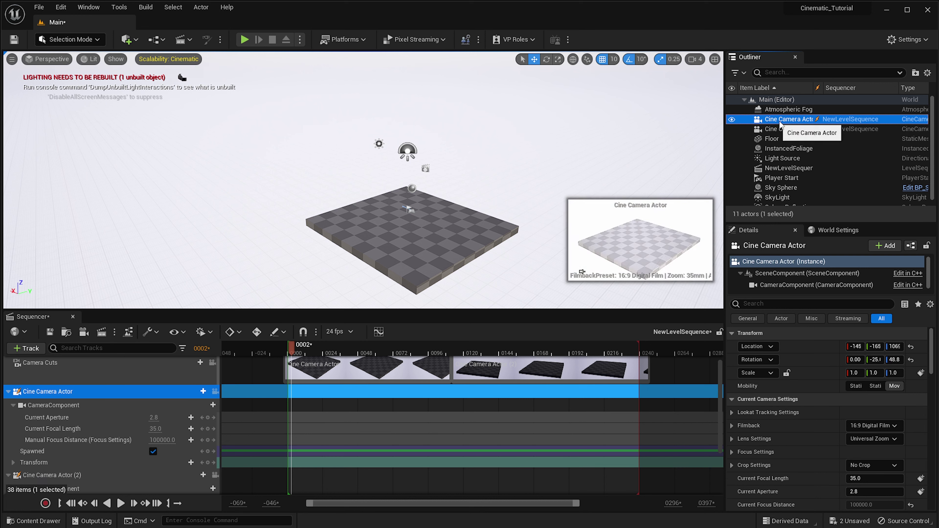
{"action": "left_click", "coordinate": [783, 126]}
{"action": "left_click", "coordinate": [782, 120]}
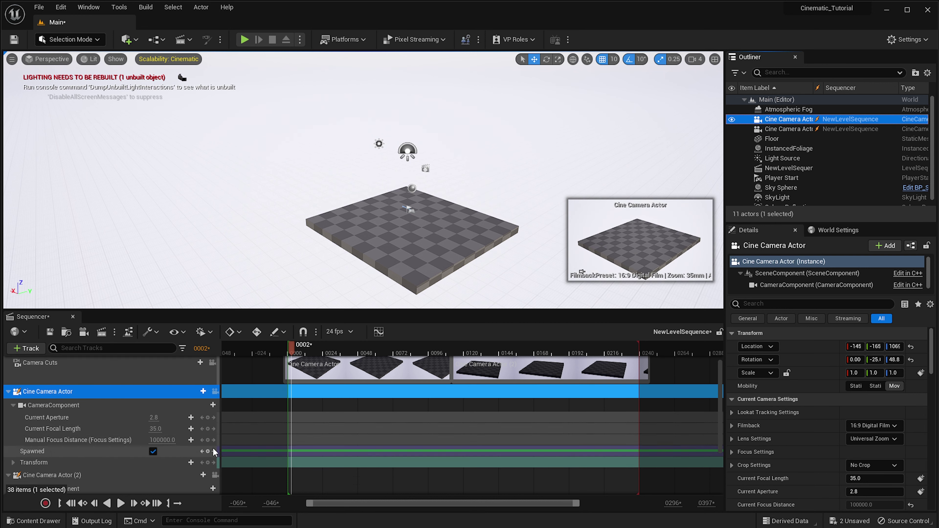
{"action": "left_click", "coordinate": [214, 391]}
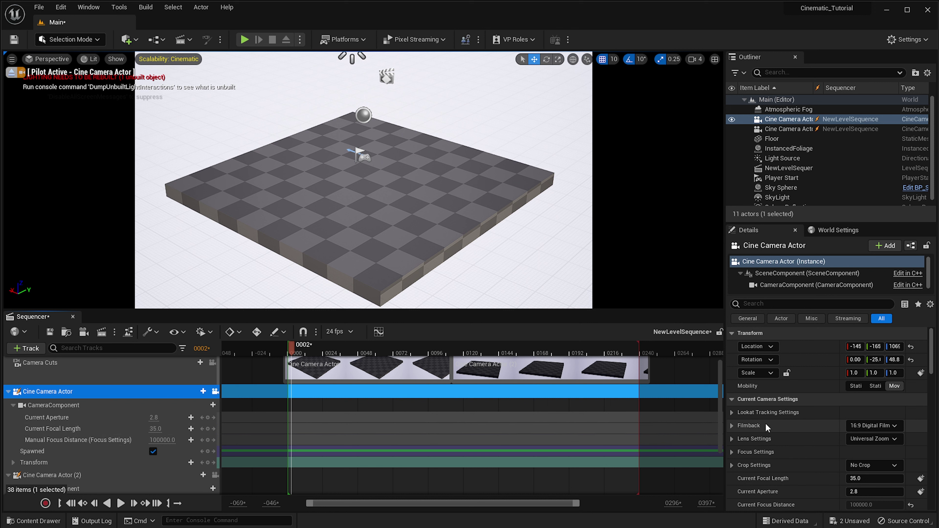
Review the camera's lens and focus settings and expand its Transform track into Location, Rotation and Scale.
{"action": "scroll", "coordinate": [844, 406], "scroll_direction": "down", "scroll_amount": 1}
{"action": "scroll", "coordinate": [818, 387], "scroll_direction": "down", "scroll_amount": 3}
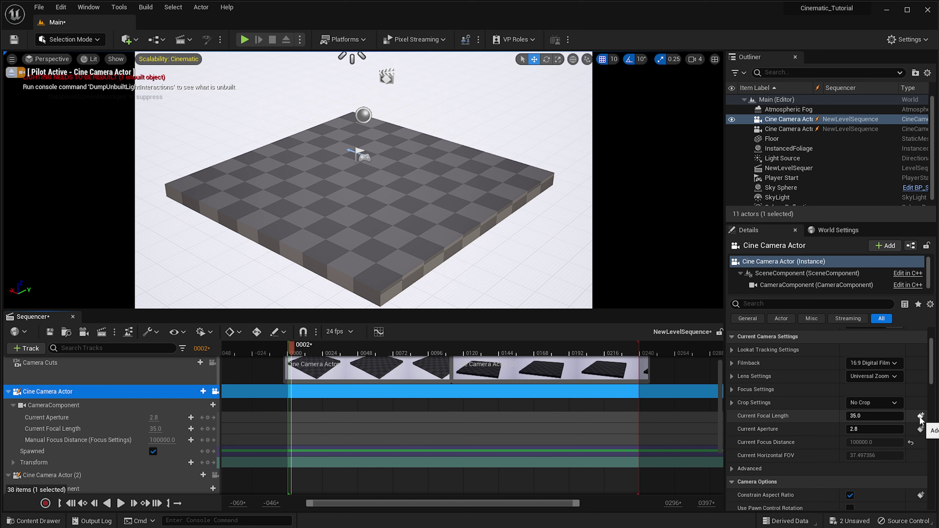
{"action": "scroll", "coordinate": [910, 431], "scroll_direction": "down", "scroll_amount": 5}
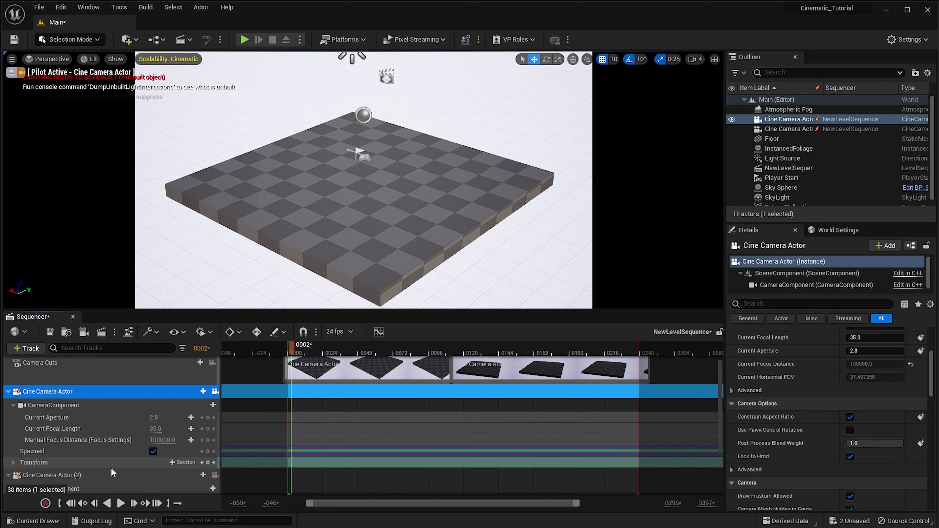
{"action": "left_click", "coordinate": [12, 463]}
{"action": "scroll", "coordinate": [70, 424], "scroll_direction": "down", "scroll_amount": 2}
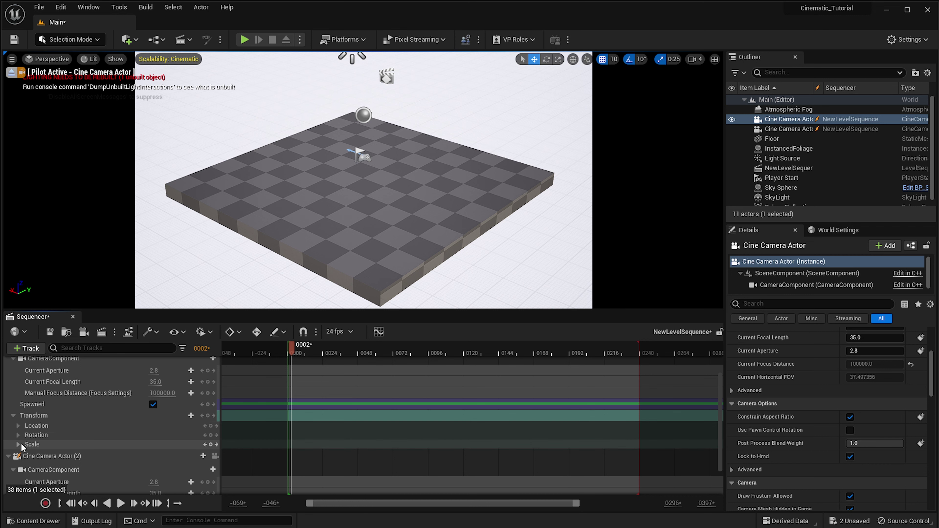
{"action": "scroll", "coordinate": [810, 368], "scroll_direction": "up", "scroll_amount": 6}
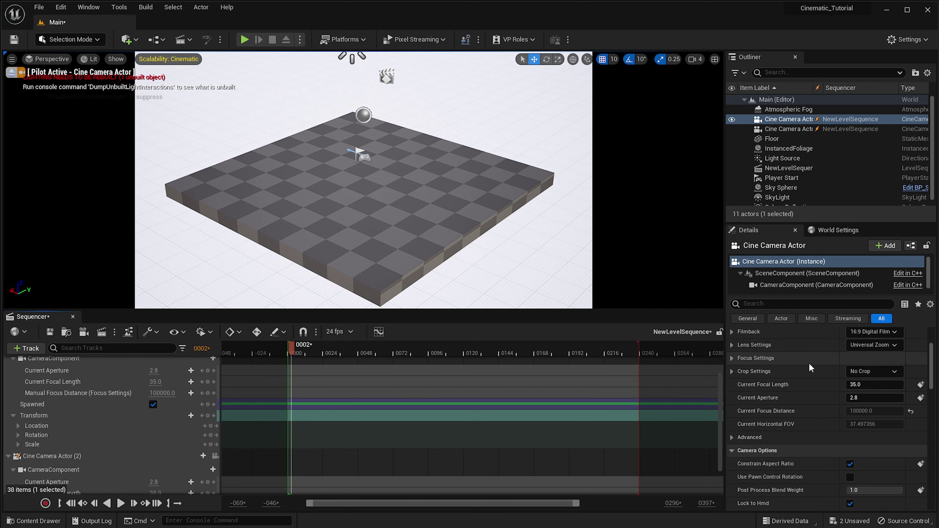
Open the camera's SM_CineCam mesh from its details, inspect the model from another angle and close the mesh editor.
{"action": "scroll", "coordinate": [810, 368], "scroll_direction": "down", "scroll_amount": 10}
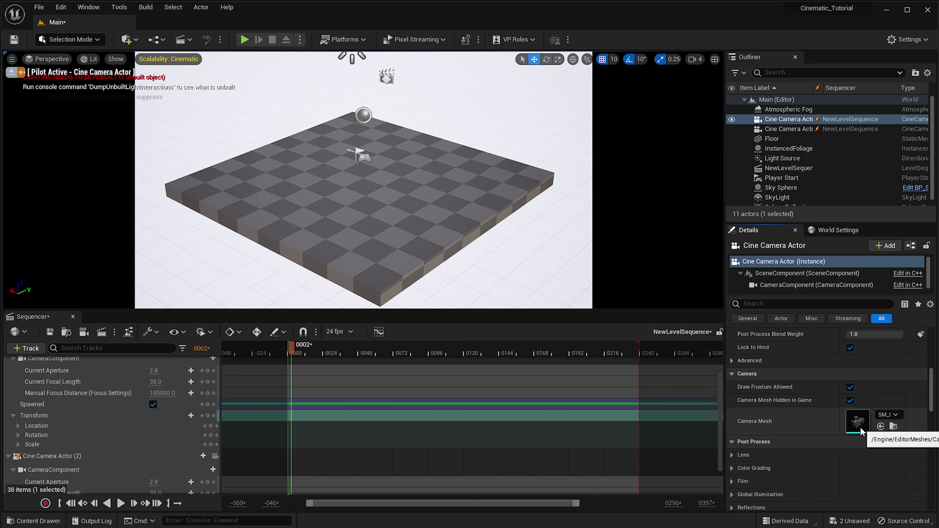
{"action": "double_click", "coordinate": [859, 424]}
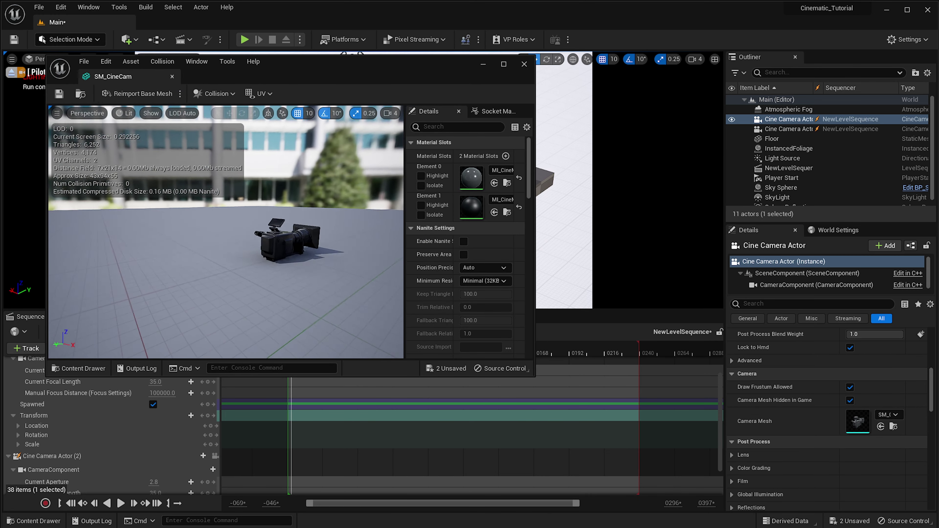
{"action": "left_click_drag", "start_coordinate": [259, 237], "coordinate": [290, 124]}
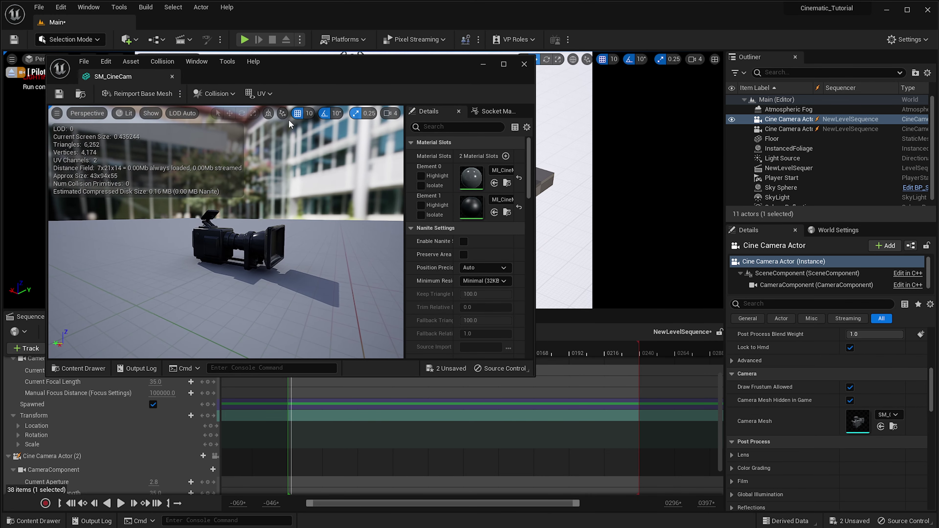
{"action": "left_click", "coordinate": [525, 64]}
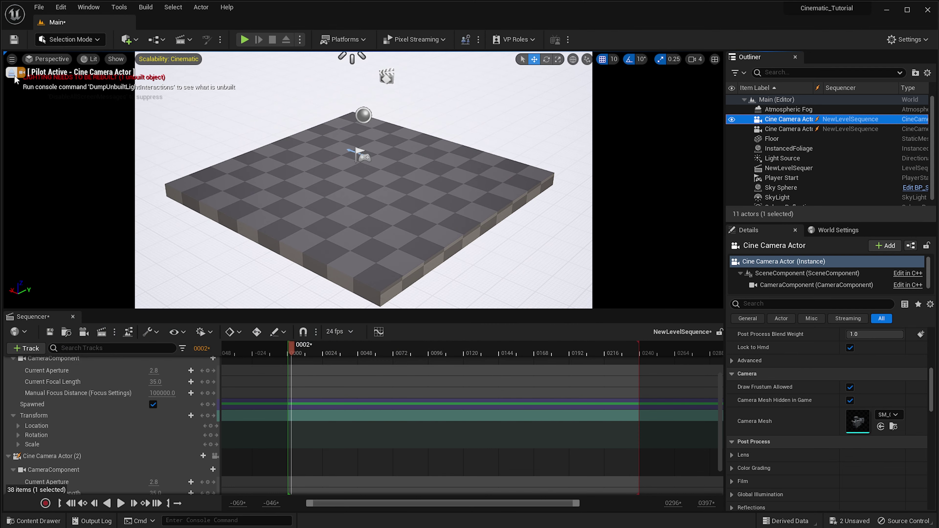
Stop piloting the camera, refocus the view on the Sky Sphere and select the Cine Camera Actor (2) body in the scene.
{"action": "left_click", "coordinate": [11, 73]}
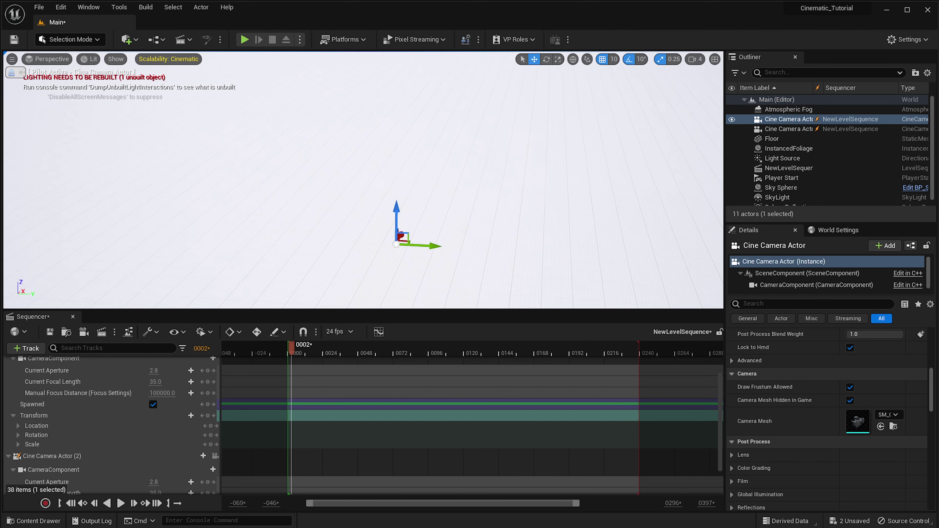
{"action": "right_click_drag", "start_coordinate": [407, 177], "coordinate": [421, 175]}
{"action": "right_click_drag", "start_coordinate": [480, 212], "coordinate": [481, 226]}
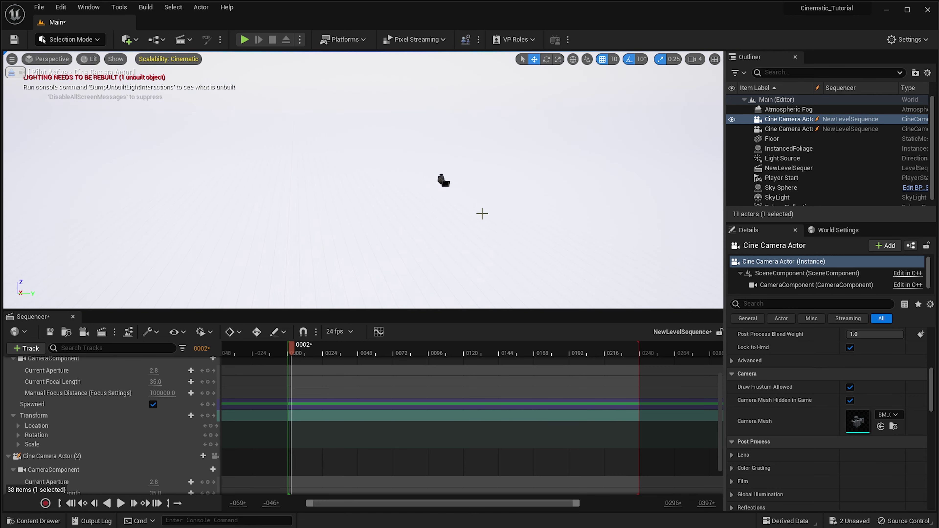
{"action": "left_click", "coordinate": [780, 187]}
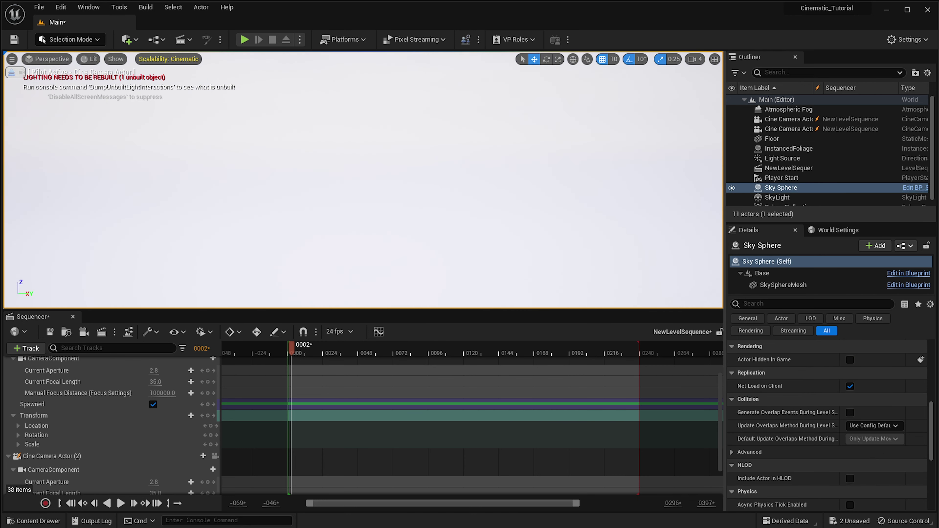
{"action": "key", "text": "f"}
{"action": "right_click_drag", "start_coordinate": [362, 178], "coordinate": [332, 148]}
{"action": "left_click", "coordinate": [398, 181]}
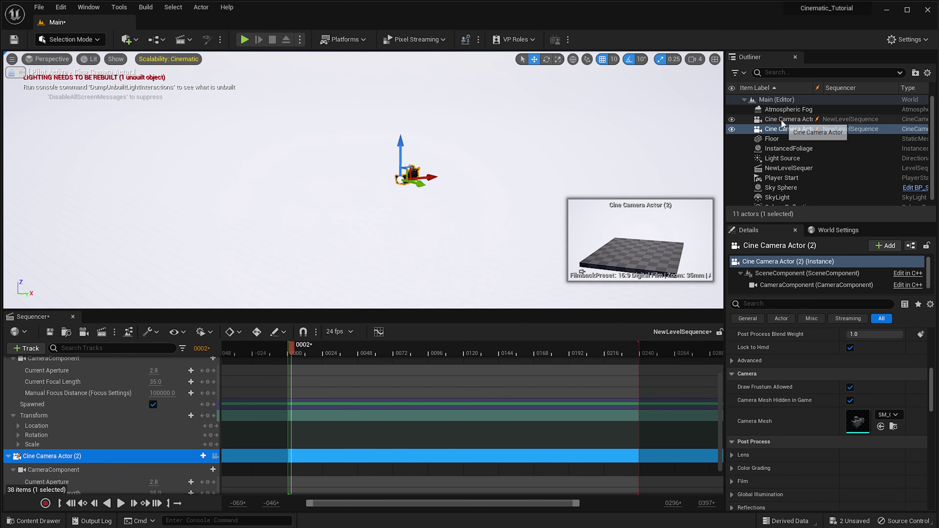
Select the Cine Camera Actor, lock the viewport to it and reframe its shot on the whole checkered floor.
{"action": "left_click", "coordinate": [789, 120]}
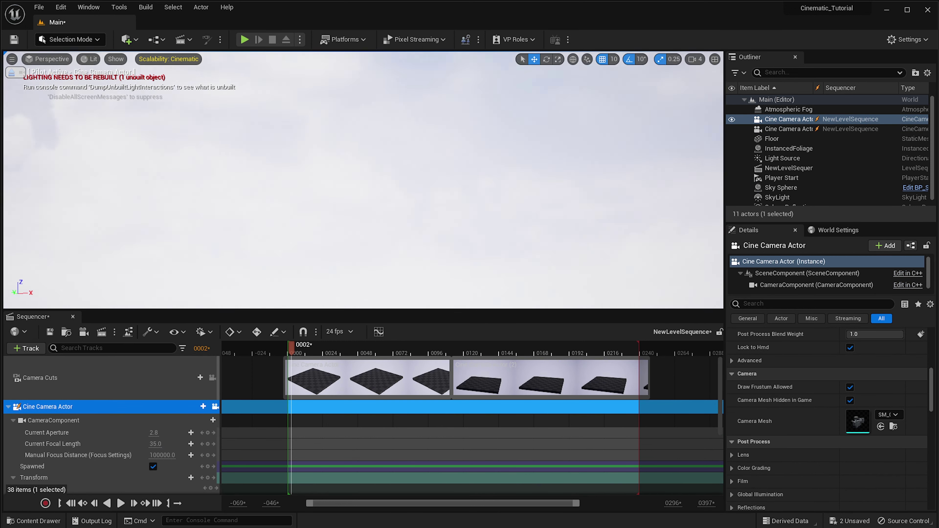
{"action": "right_click_drag", "start_coordinate": [370, 177], "coordinate": [594, 157]}
{"action": "right_click_drag", "start_coordinate": [521, 211], "coordinate": [535, 243]}
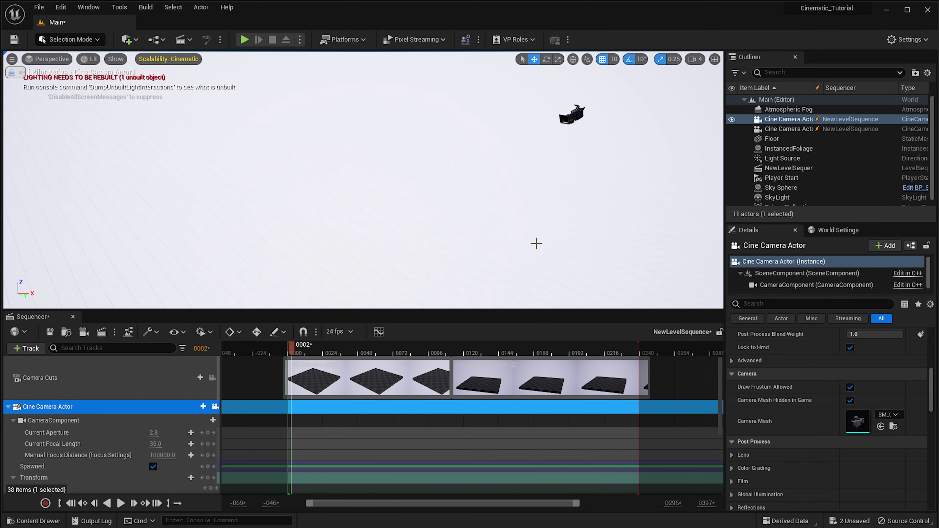
{"action": "left_click", "coordinate": [214, 406]}
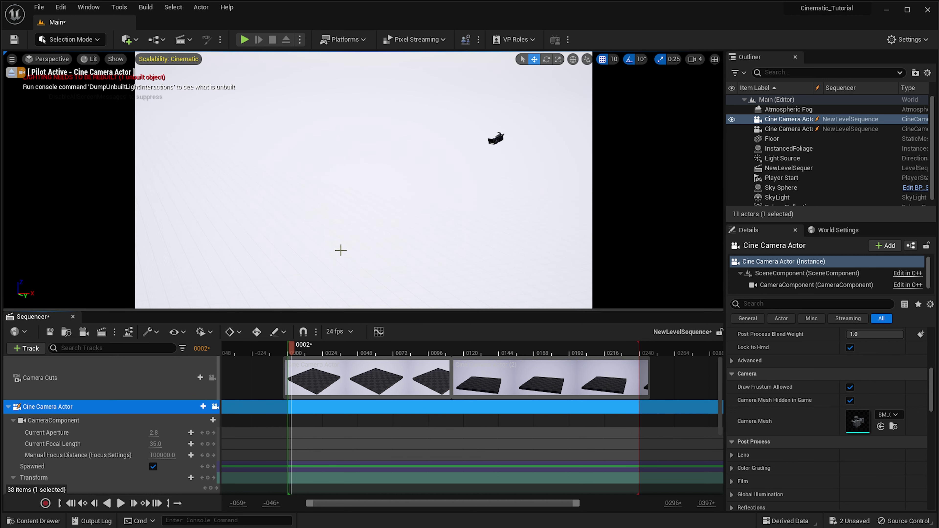
{"action": "left_click", "coordinate": [781, 188]}
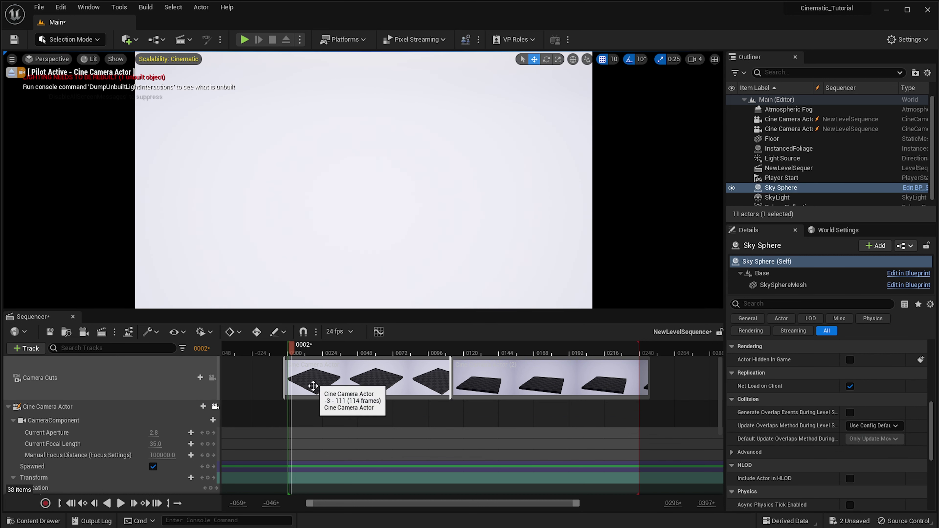
{"action": "scroll", "coordinate": [315, 399], "scroll_direction": "down", "scroll_amount": 1}
{"action": "right_click_drag", "start_coordinate": [364, 180], "coordinate": [347, 176]}
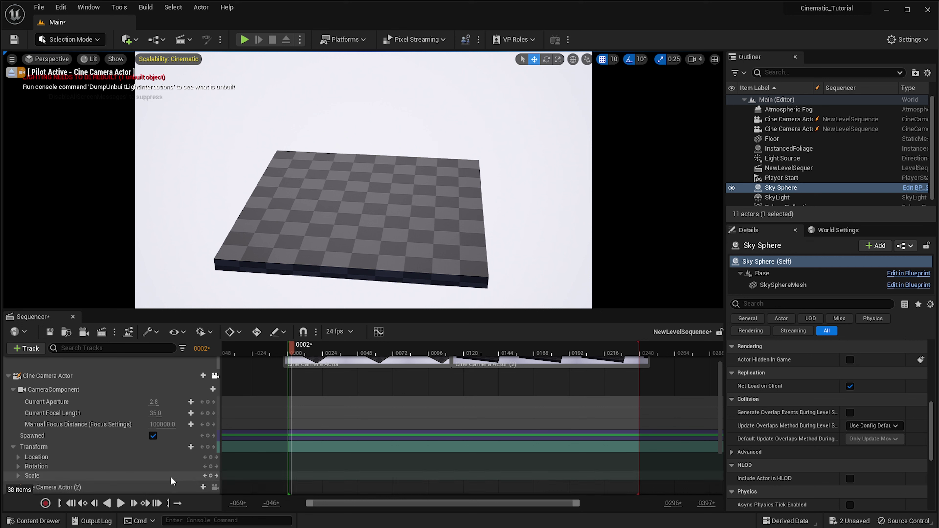
Add Location and Rotation keys to the Cine Camera Actor at frame 2.
{"action": "left_click", "coordinate": [54, 476]}
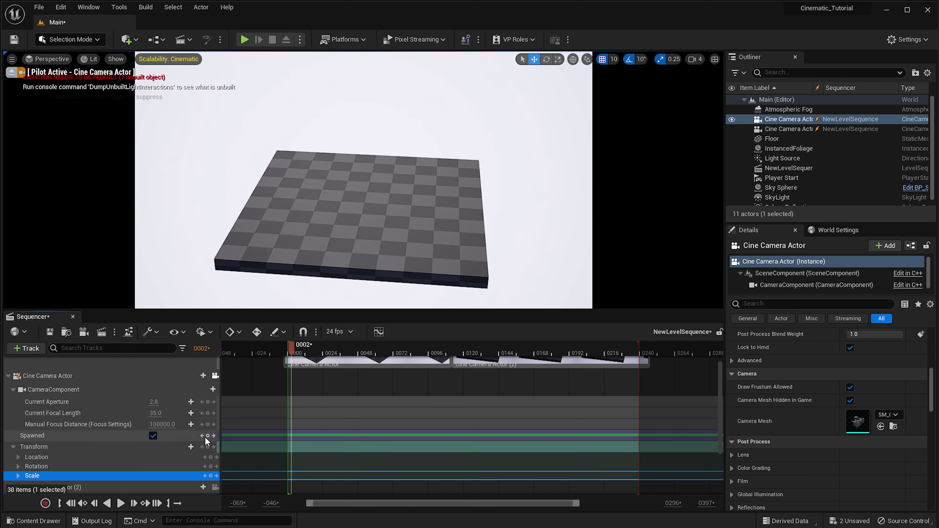
{"action": "left_click", "coordinate": [211, 458]}
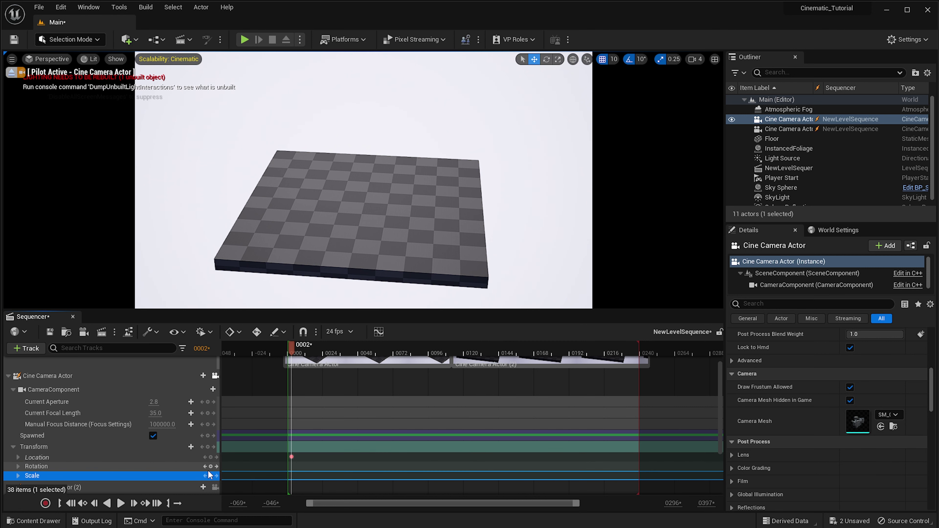
{"action": "left_click", "coordinate": [210, 467]}
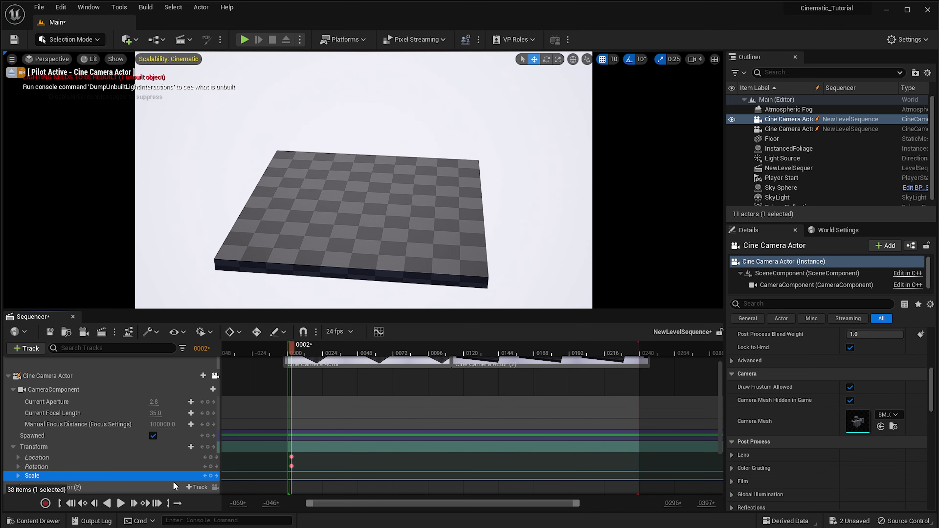
Try moving the camera closer to the floor at frame 102 without keying it, and scrub the playhead to frame 92.
{"action": "scroll", "coordinate": [270, 450], "scroll_direction": "down", "scroll_amount": 1}
{"action": "scroll", "coordinate": [270, 451], "scroll_direction": "down", "scroll_amount": 1}
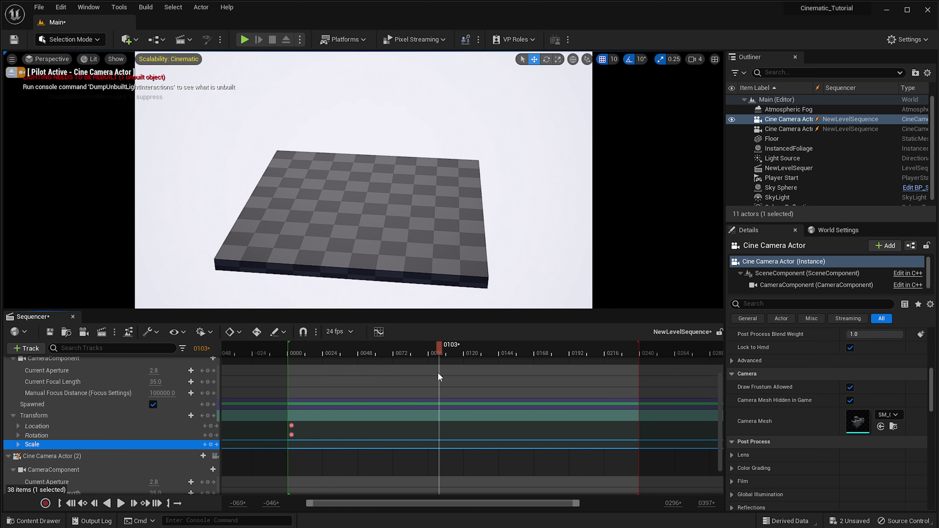
{"action": "left_click_drag", "start_coordinate": [439, 377], "coordinate": [437, 377]}
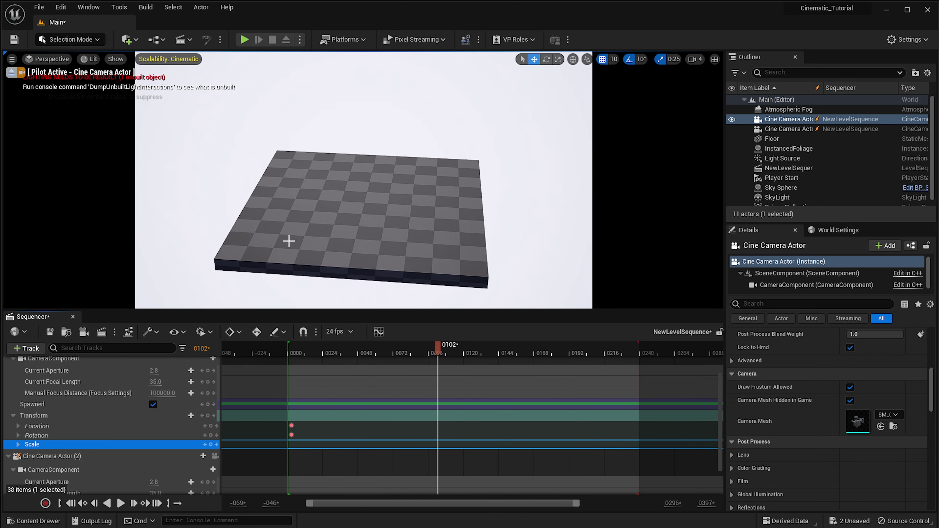
{"action": "left_click_drag", "start_coordinate": [521, 279], "coordinate": [521, 252]}
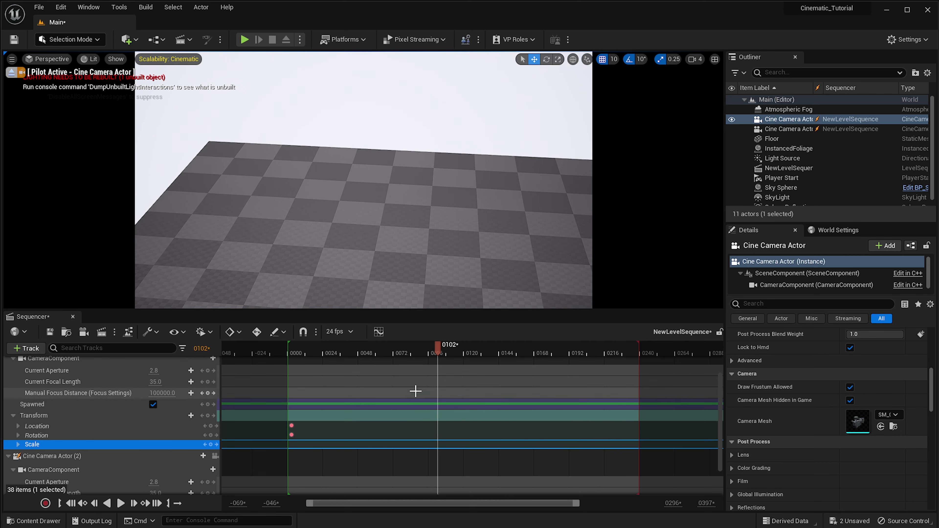
{"action": "left_click", "coordinate": [375, 356]}
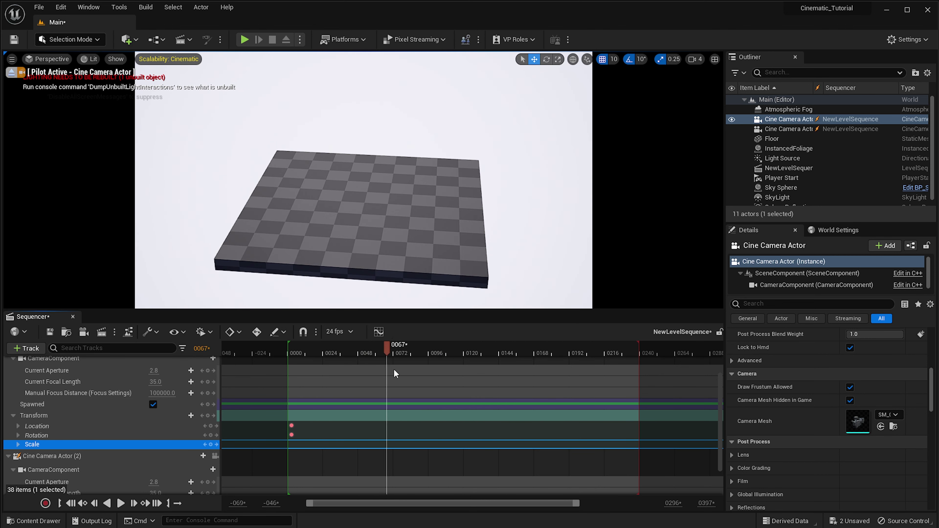
{"action": "left_click_drag", "start_coordinate": [404, 378], "coordinate": [424, 381]}
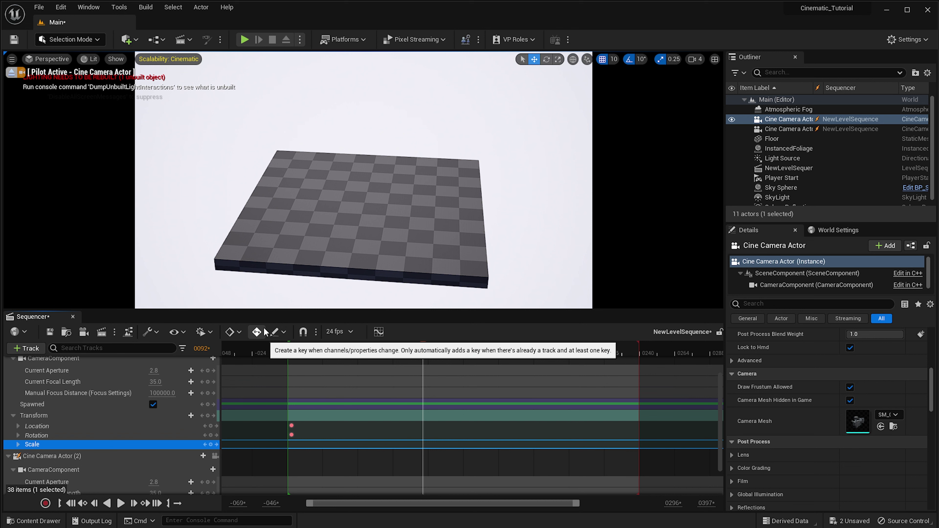
Reframe the camera at frame 92, key its Rotation and Location, and undo both keys.
{"action": "scroll", "coordinate": [336, 292], "scroll_direction": "up", "scroll_amount": 5}
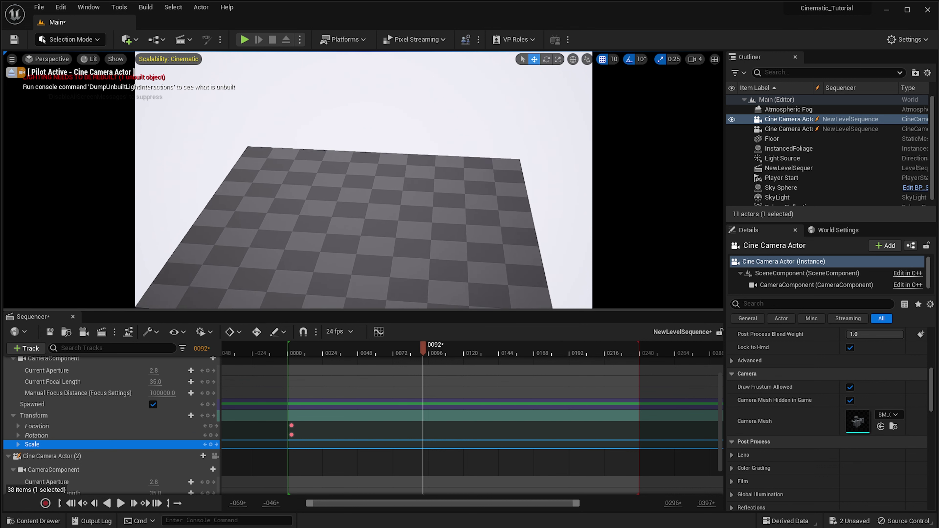
{"action": "left_click", "coordinate": [211, 436]}
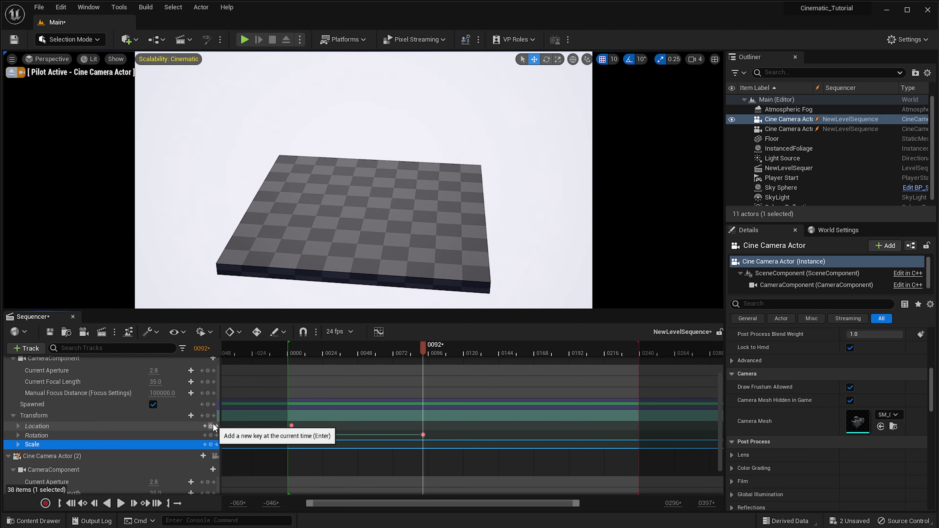
{"action": "left_click", "coordinate": [211, 426]}
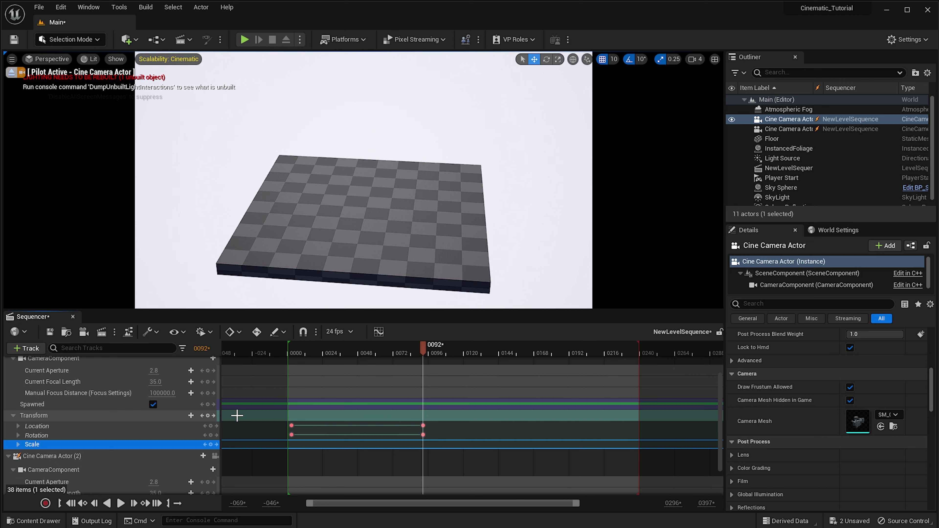
{"action": "key", "text": "ctrl+z"}
{"action": "key", "text": "ctrl+z"}
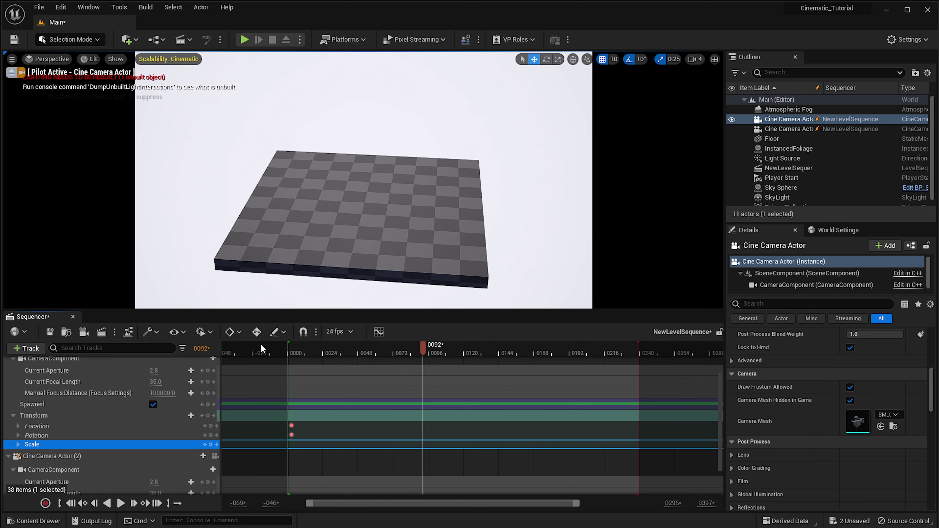
Turn on automatic keying and move the camera closer to the floor at frame 92.
{"action": "left_click", "coordinate": [256, 332]}
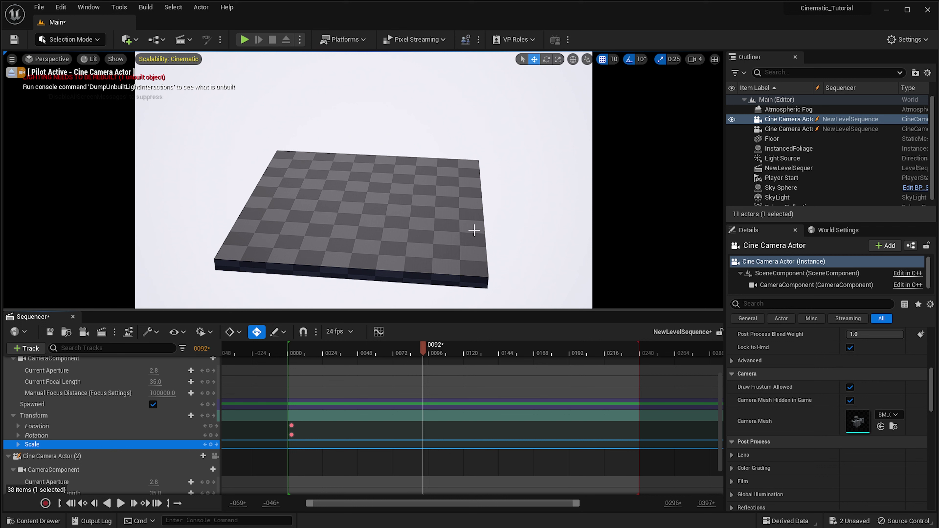
{"action": "left_click_drag", "start_coordinate": [478, 292], "coordinate": [478, 292]}
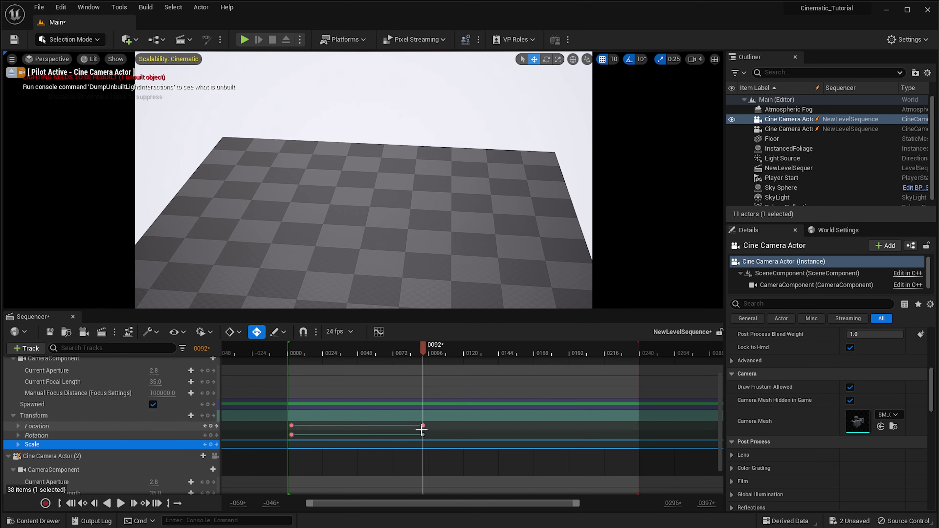
Scrub back to frame 20 and play the Cine Camera Actor's keyed movement past its last key.
{"action": "left_click_drag", "start_coordinate": [366, 352], "coordinate": [318, 346]}
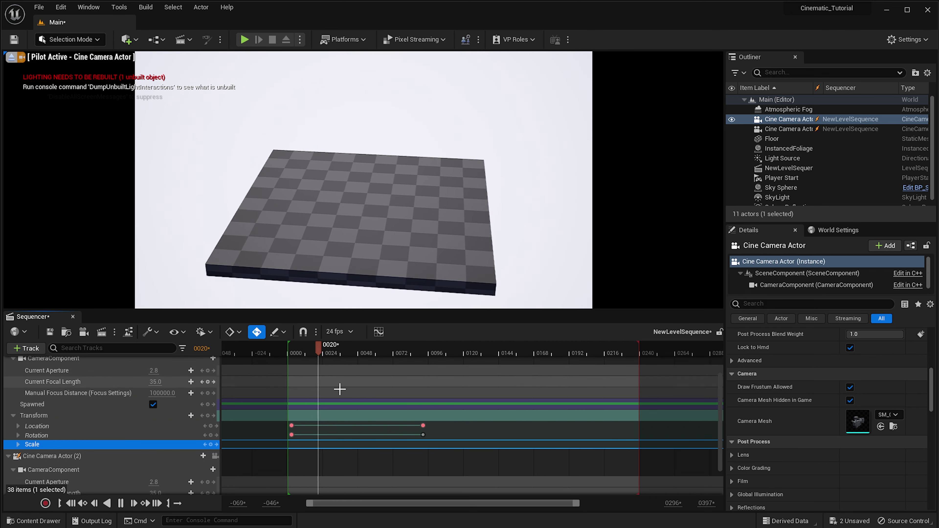
{"action": "key", "text": "space"}
{"action": "mouse_move", "coordinate": [360, 351]}
{"action": "left_mouse_down"}
{"action": "mouse_move", "coordinate": [350, 351]}
{"action": "mouse_move", "coordinate": [357, 350]}
{"action": "left_mouse_up"}
{"action": "key", "text": "space"}
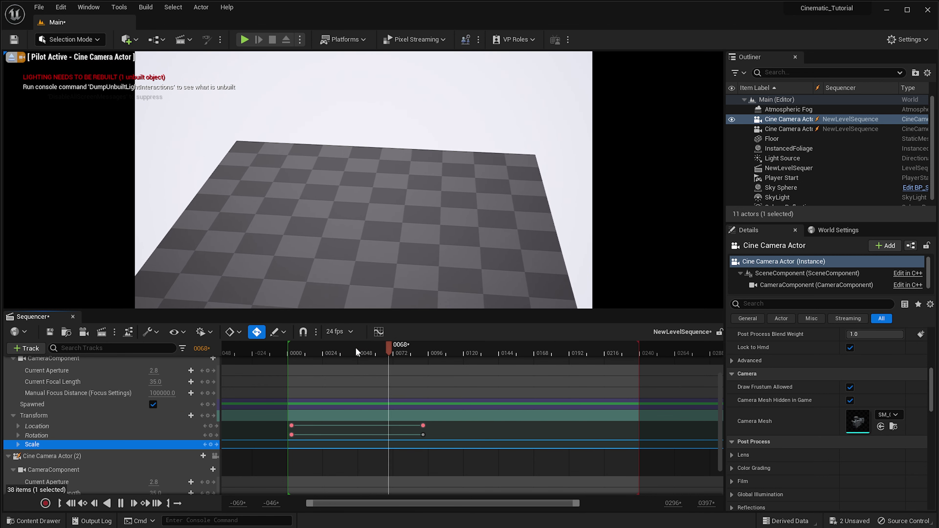
{"action": "key", "text": "space"}
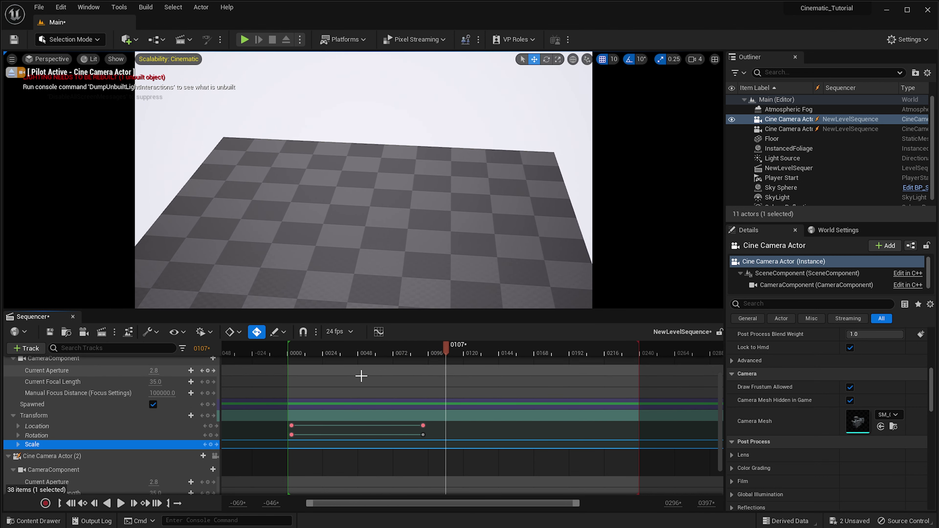
Lock the viewport to the Camera Cuts track, play the sequence across the cut, and scrub back to frame 31.
{"action": "scroll", "coordinate": [162, 418], "scroll_direction": "up", "scroll_amount": 3}
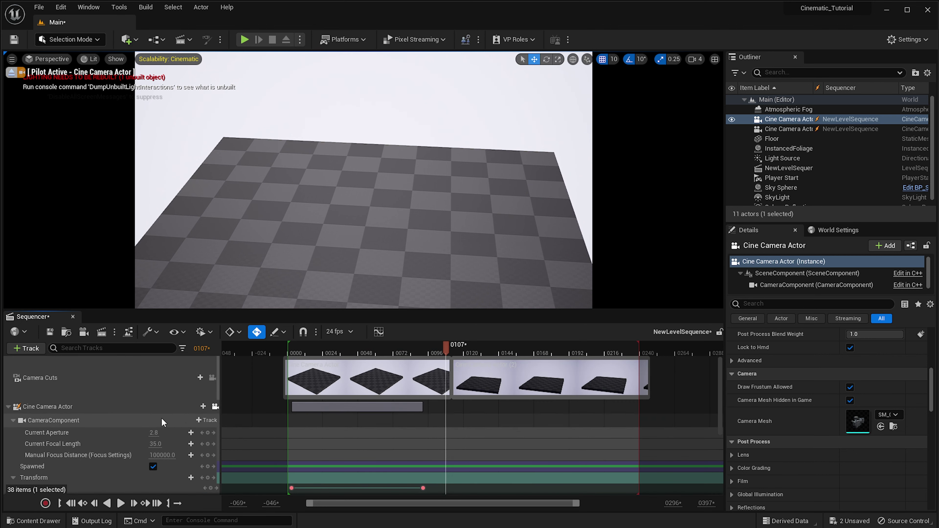
{"action": "left_click", "coordinate": [294, 358]}
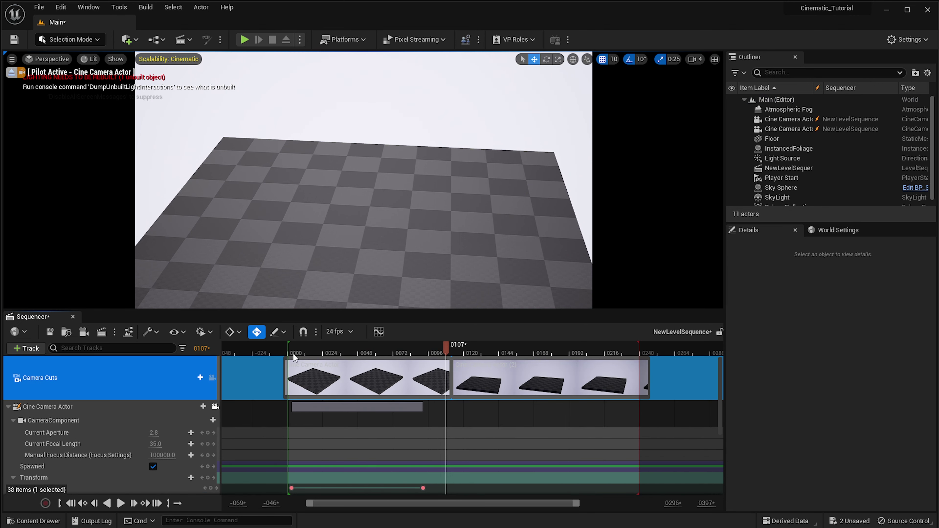
{"action": "left_click", "coordinate": [212, 378]}
{"action": "left_click", "coordinate": [277, 350]}
{"action": "key", "text": "space"}
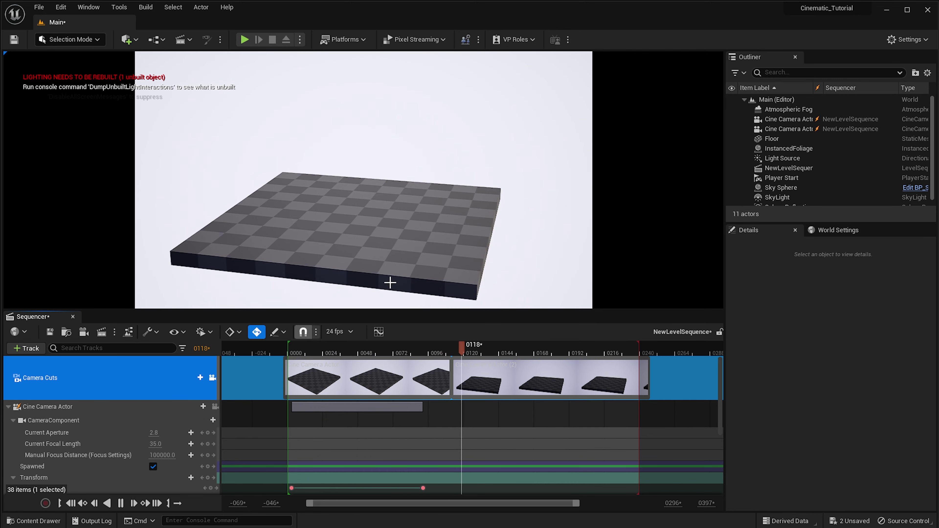
{"action": "key", "text": "space"}
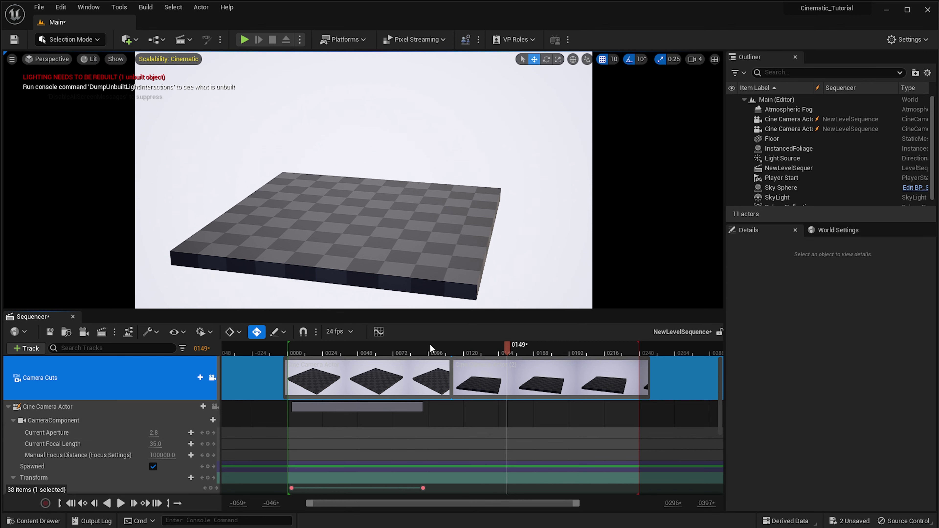
{"action": "left_click_drag", "start_coordinate": [420, 355], "coordinate": [334, 353]}
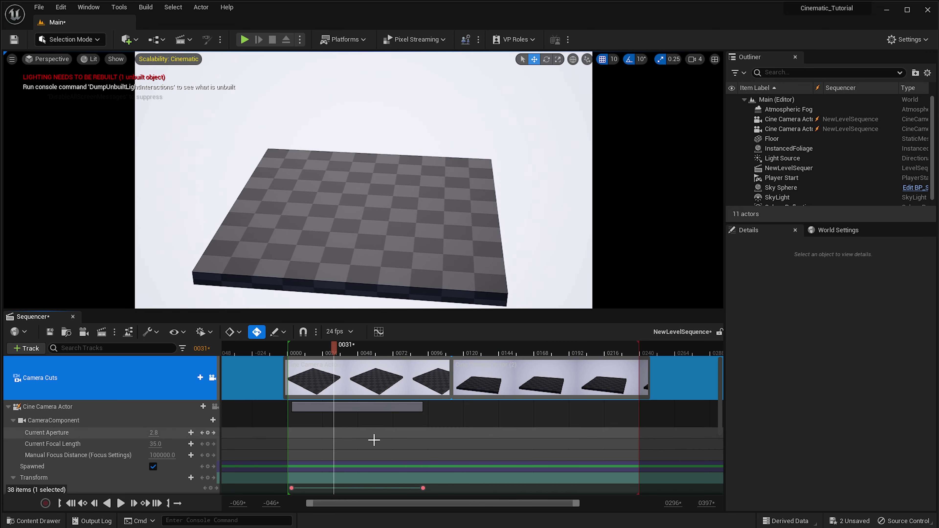
Expand the first camera's Rotation channels and jump between the Pitch keys at frames 92 and 2.
{"action": "scroll", "coordinate": [373, 444], "scroll_direction": "down", "scroll_amount": 3}
{"action": "scroll", "coordinate": [374, 450], "scroll_direction": "up", "scroll_amount": 1}
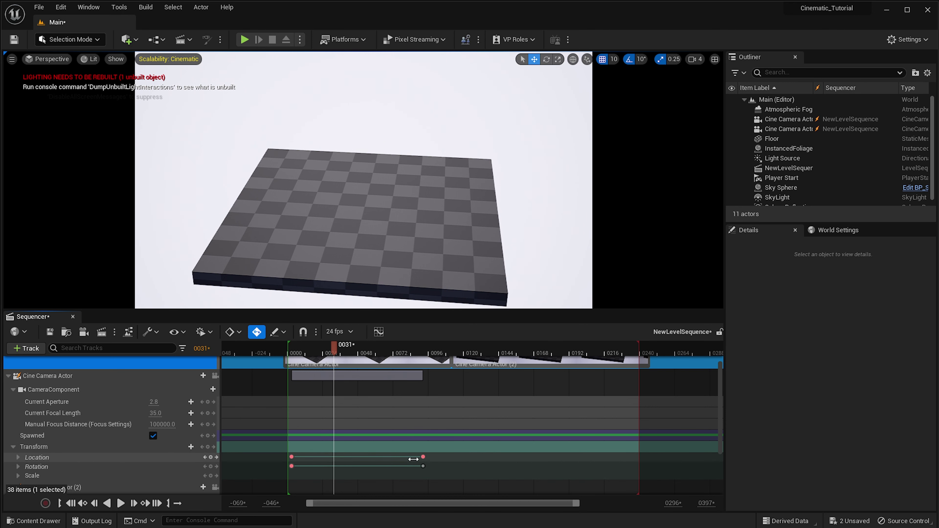
{"action": "left_click", "coordinate": [21, 467]}
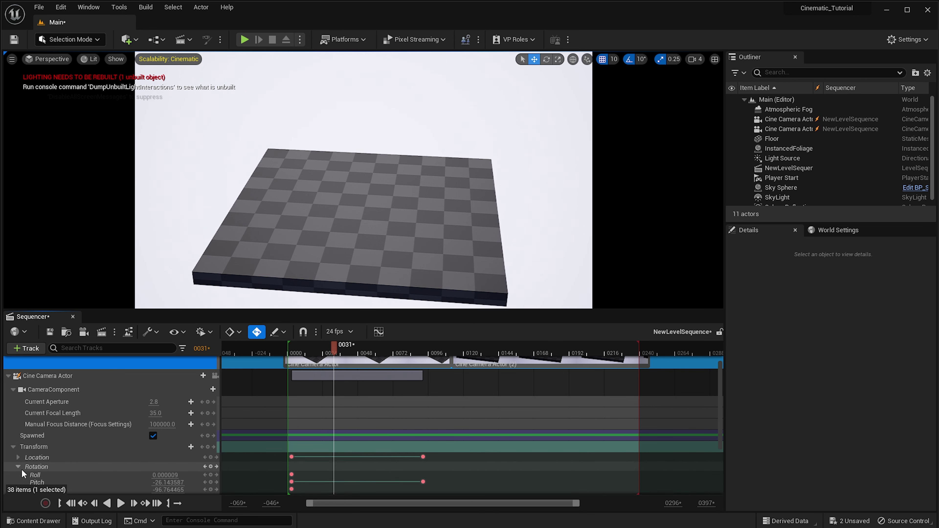
{"action": "scroll", "coordinate": [78, 443], "scroll_direction": "down", "scroll_amount": 2}
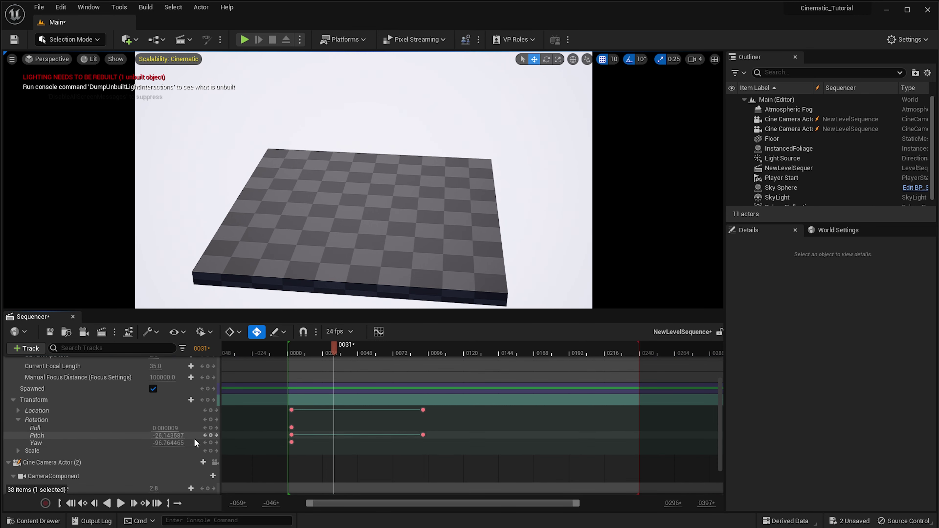
{"action": "left_click", "coordinate": [216, 435]}
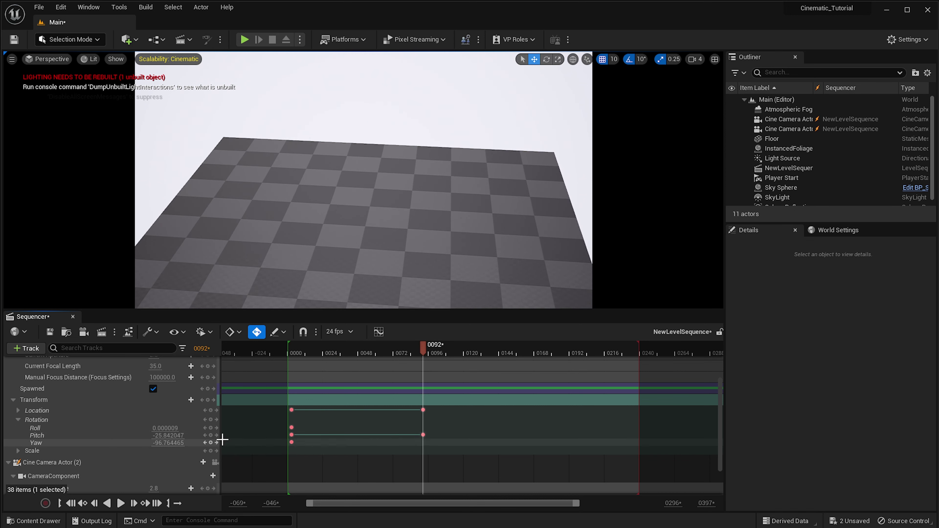
{"action": "left_click", "coordinate": [202, 435]}
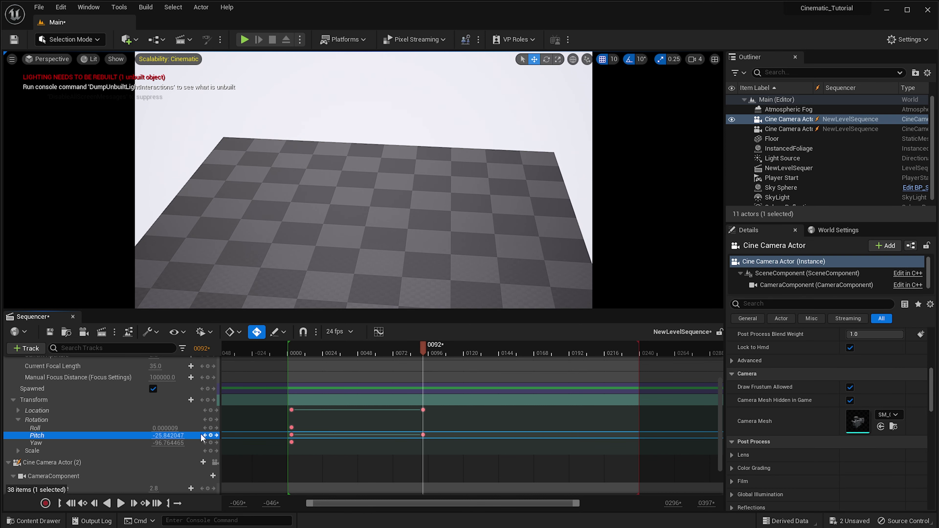
{"action": "left_click", "coordinate": [206, 436]}
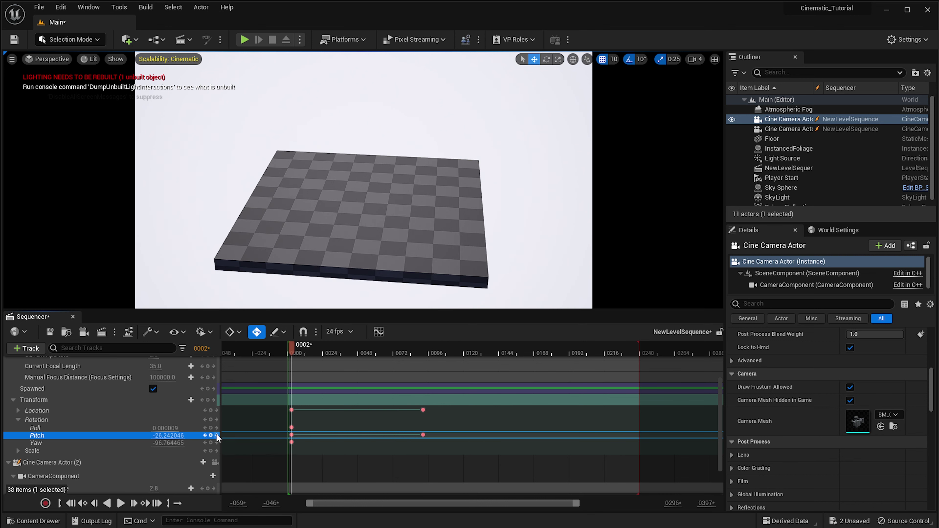
Set the camera's Pitch to about -34 and Roll to about 25.5 at frame 92, and play the move from frame 2.
{"action": "left_click", "coordinate": [216, 436]}
{"action": "mouse_move", "coordinate": [180, 434]}
{"action": "left_mouse_down"}
{"action": "mouse_move", "coordinate": [196, 435]}
{"action": "mouse_move", "coordinate": [166, 434]}
{"action": "left_mouse_up"}
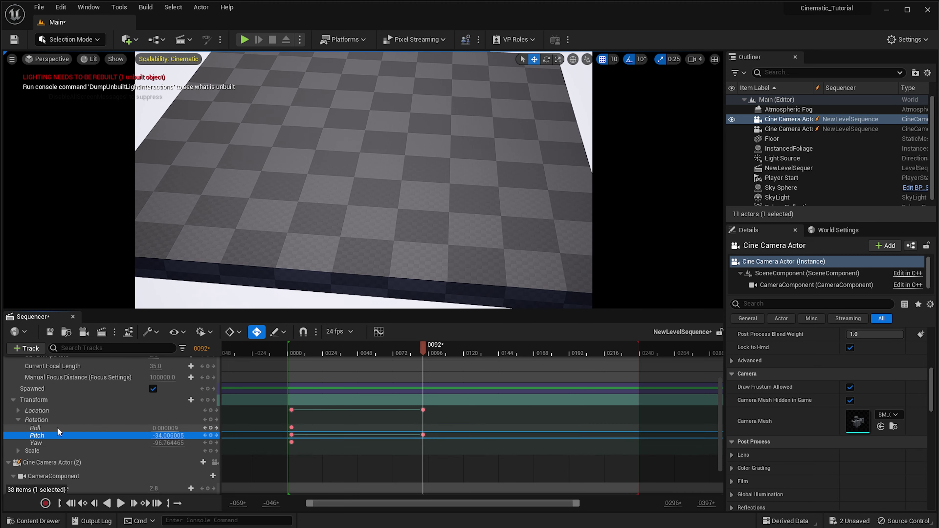
{"action": "left_click_drag", "start_coordinate": [165, 428], "coordinate": [189, 428]}
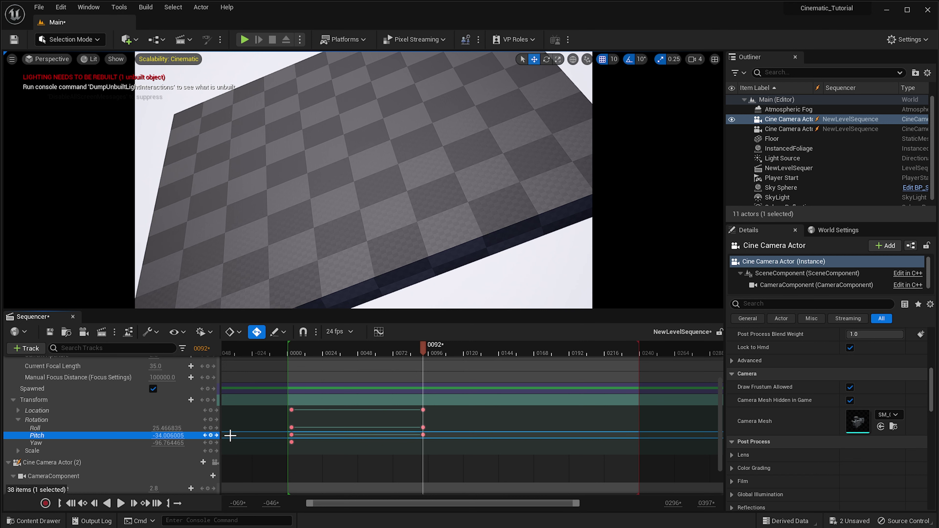
{"action": "left_click", "coordinate": [205, 436]}
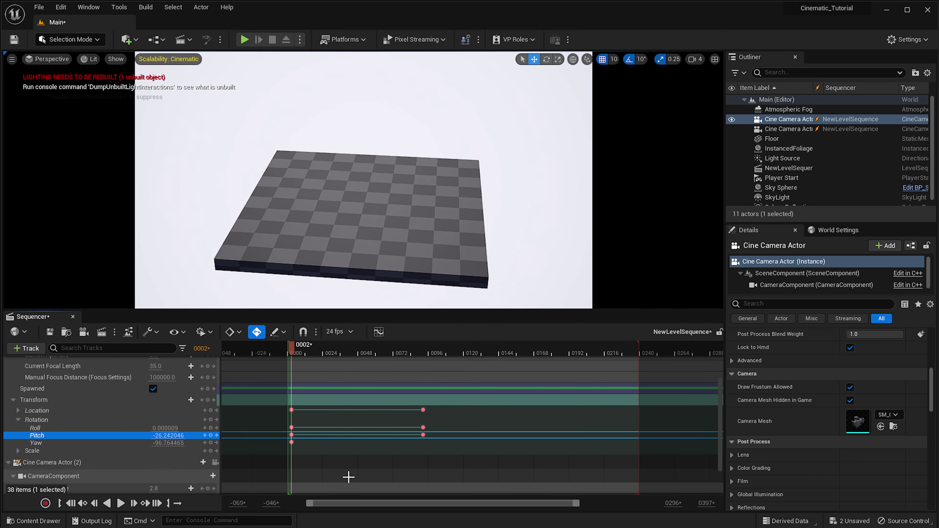
{"action": "key", "text": "space"}
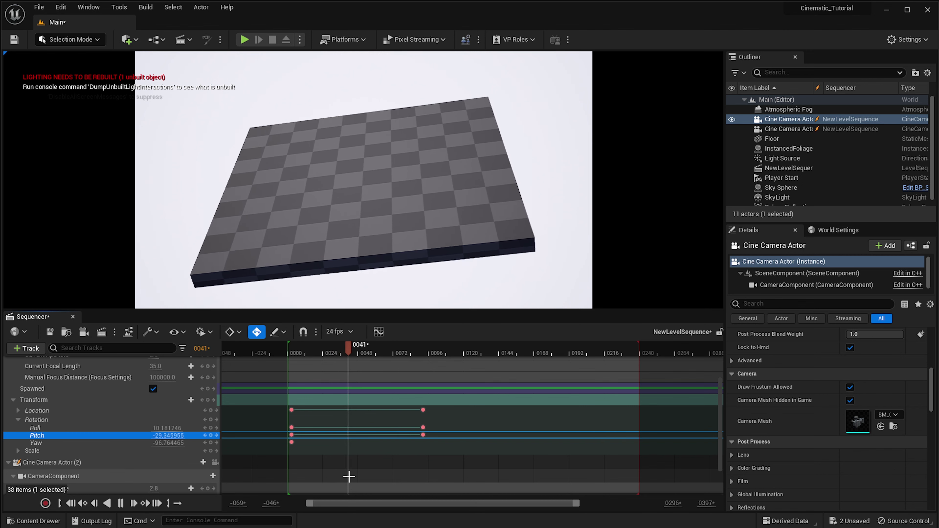
{"action": "key", "text": "space"}
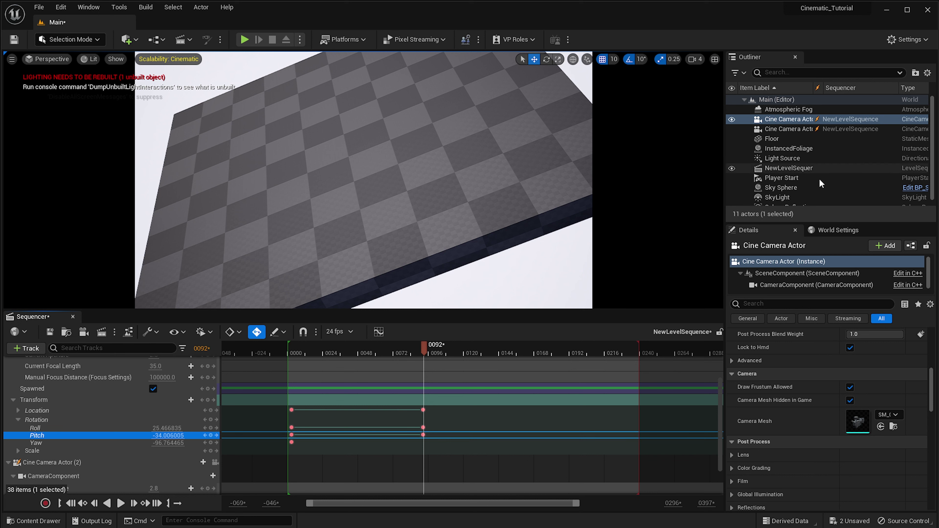
Expand the Cine Camera Actor's Filmback settings and change the preset to 16:9 DSLR.
{"action": "scroll", "coordinate": [884, 387], "scroll_direction": "up", "scroll_amount": 8}
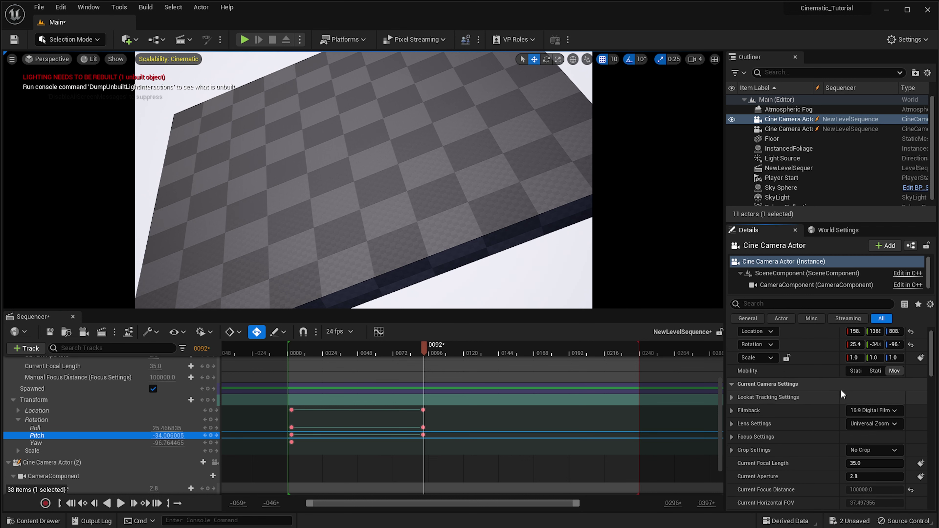
{"action": "left_click", "coordinate": [732, 411]}
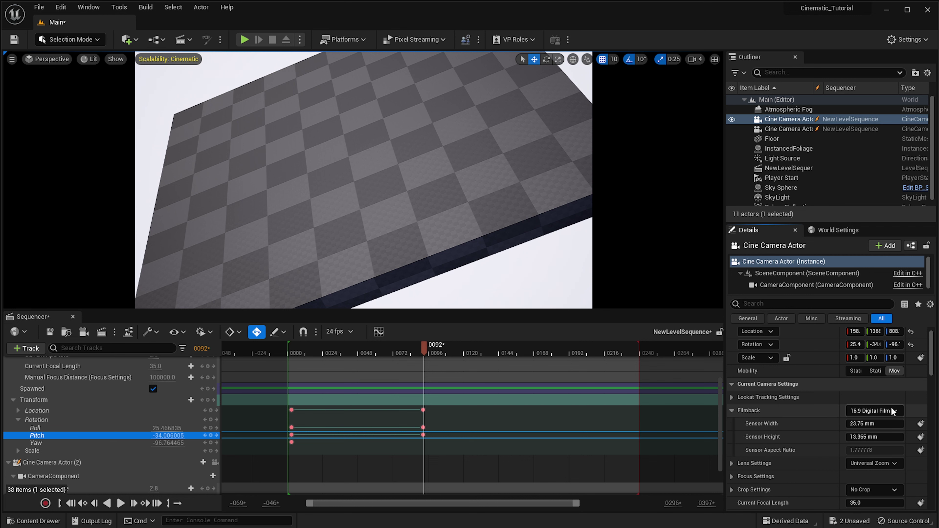
{"action": "left_click", "coordinate": [872, 410]}
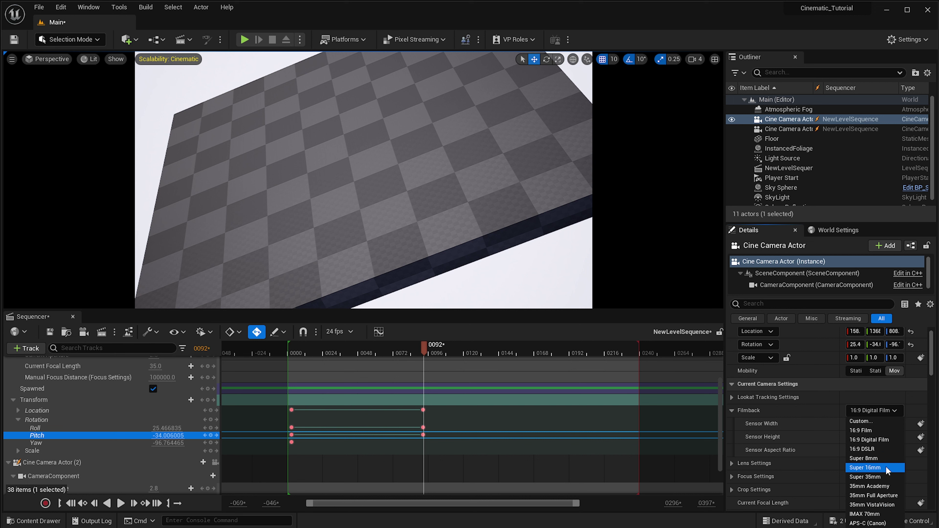
{"action": "left_click", "coordinate": [869, 440]}
{"action": "scroll", "coordinate": [883, 437], "scroll_direction": "down", "scroll_amount": 1}
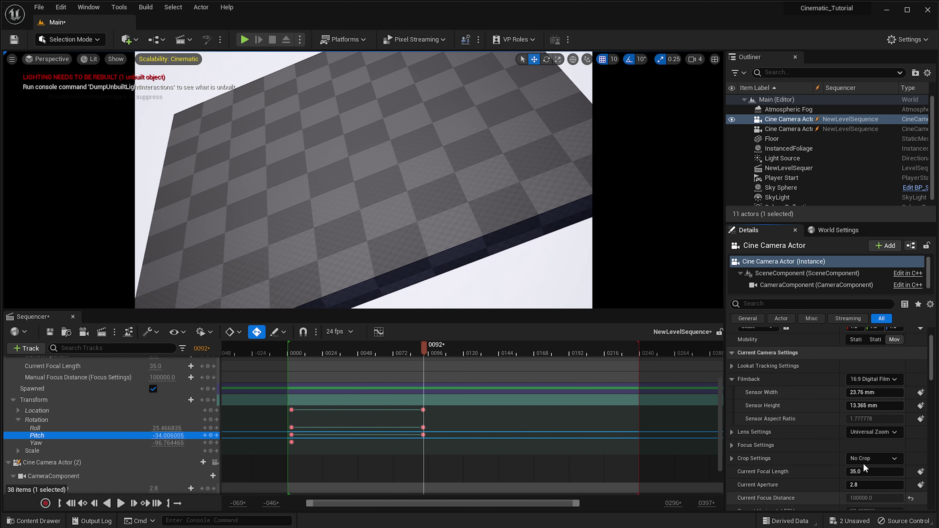
{"action": "left_click", "coordinate": [874, 380]}
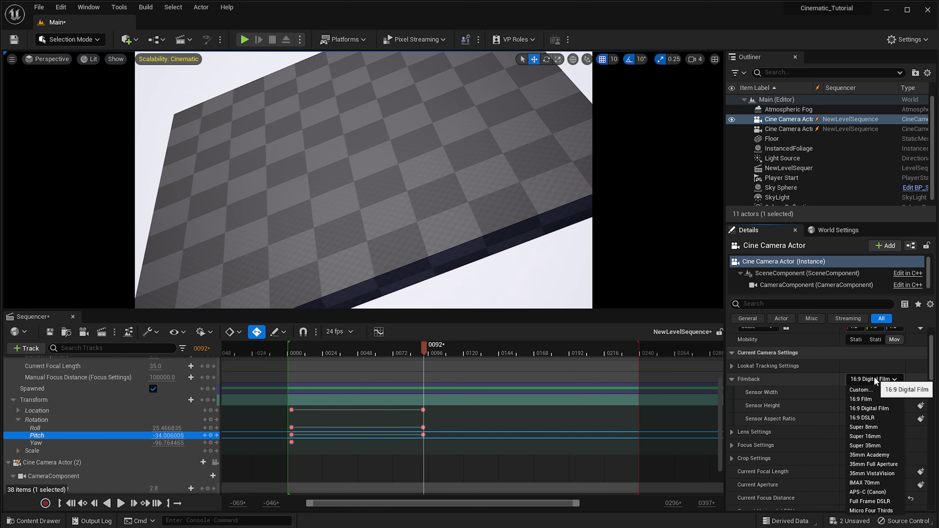
{"action": "left_click", "coordinate": [878, 419]}
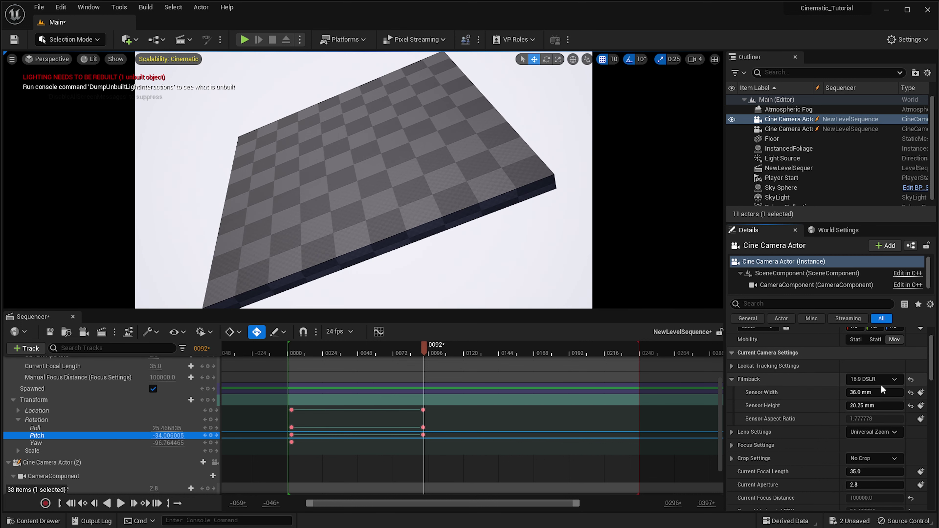
Expand the camera's Lens Settings and try the 12mm Prime f/2.8, 105mm Prime f/2 and 85mm Prime f/1.8 presets.
{"action": "left_click", "coordinate": [731, 432]}
{"action": "scroll", "coordinate": [734, 439], "scroll_direction": "down", "scroll_amount": 2}
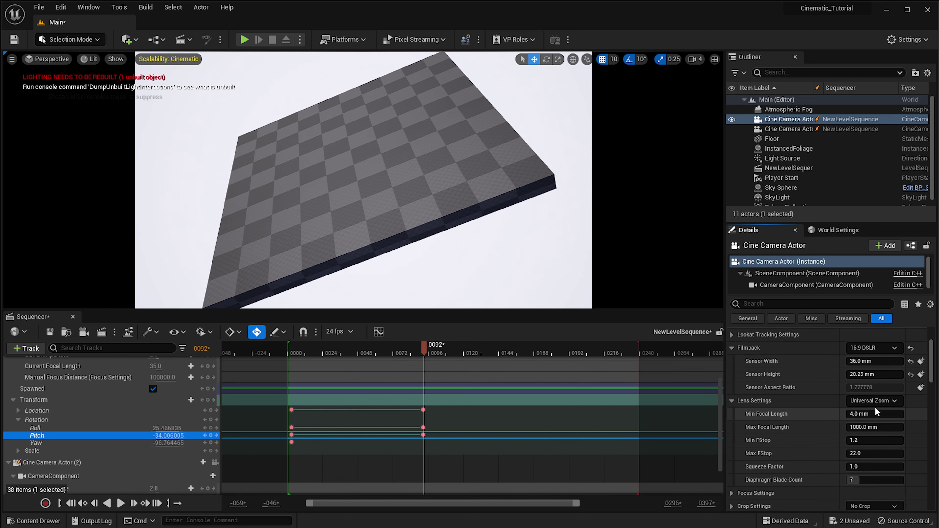
{"action": "left_click", "coordinate": [873, 401]}
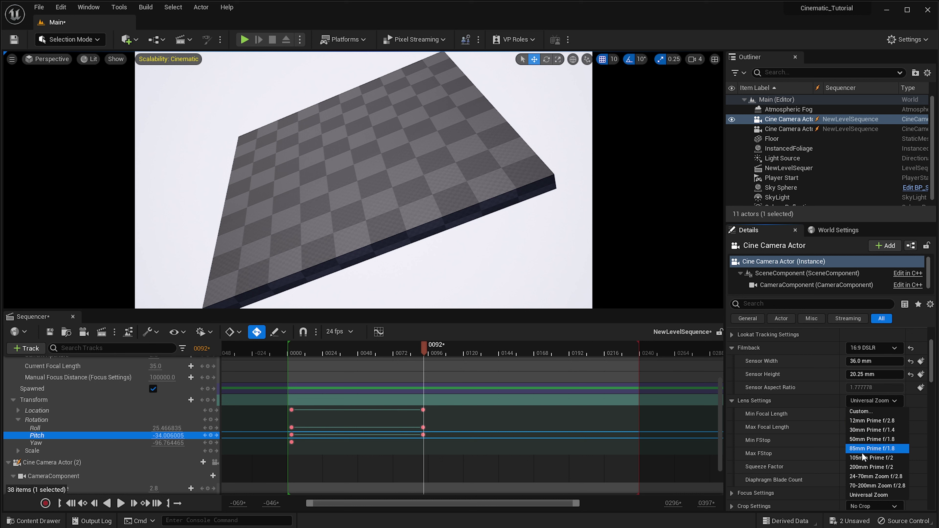
{"action": "left_click", "coordinate": [863, 422]}
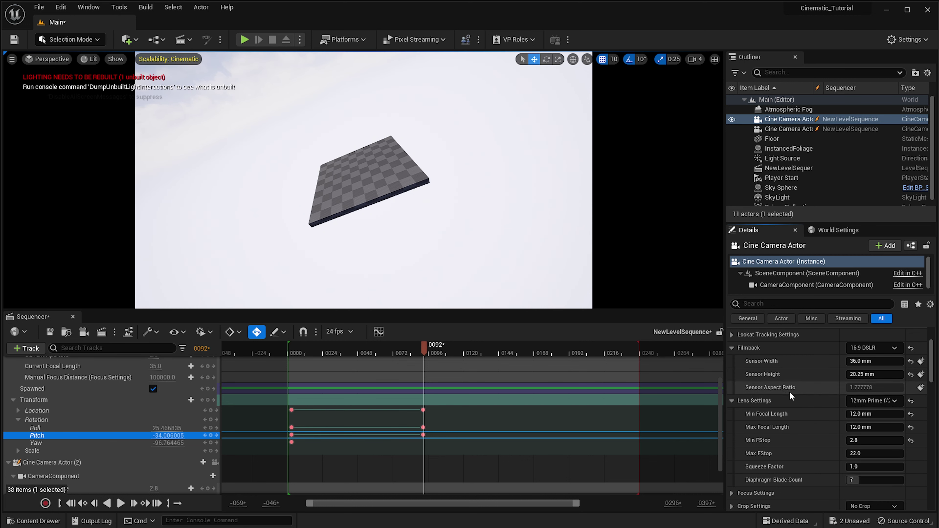
{"action": "left_click", "coordinate": [862, 402]}
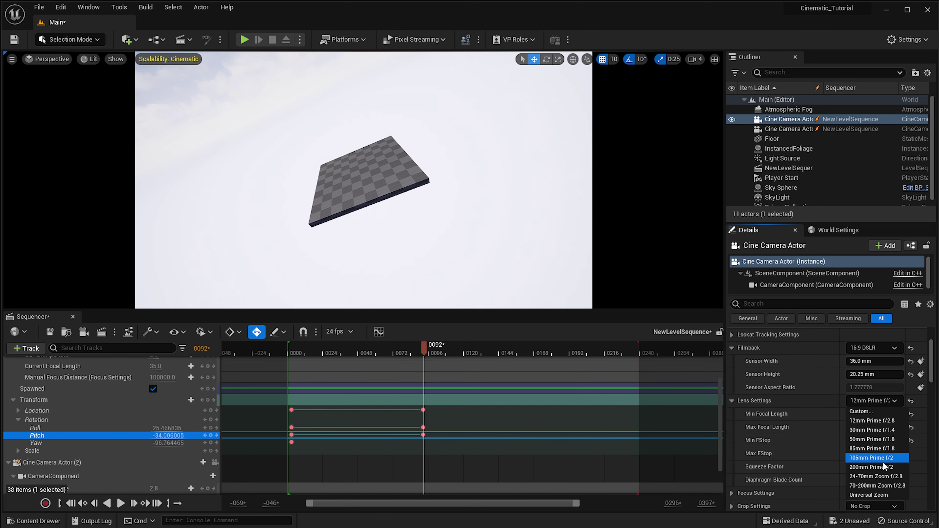
{"action": "left_click", "coordinate": [870, 459]}
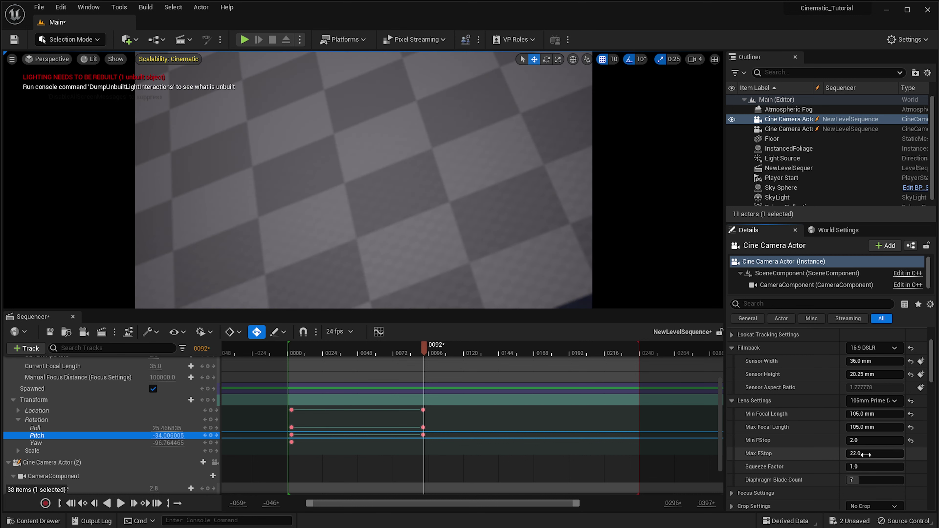
{"action": "left_click", "coordinate": [865, 402]}
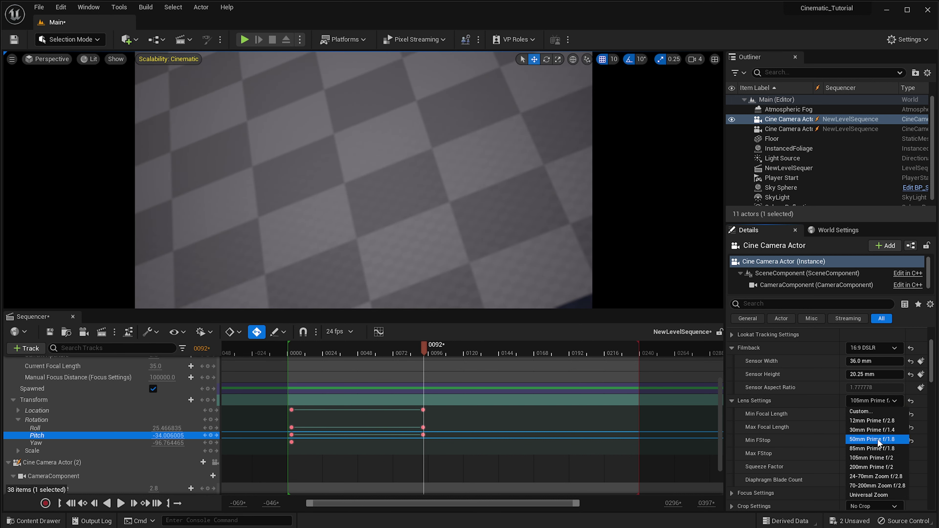
{"action": "left_click", "coordinate": [865, 449]}
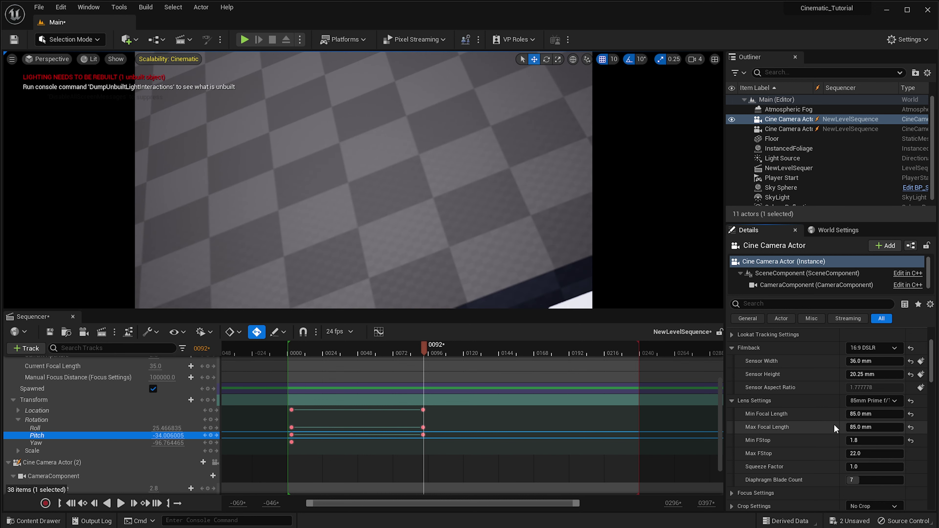
Set the Cine Camera Actor's lens preset to 30mm Prime f/1.4.
{"action": "left_click", "coordinate": [862, 404]}
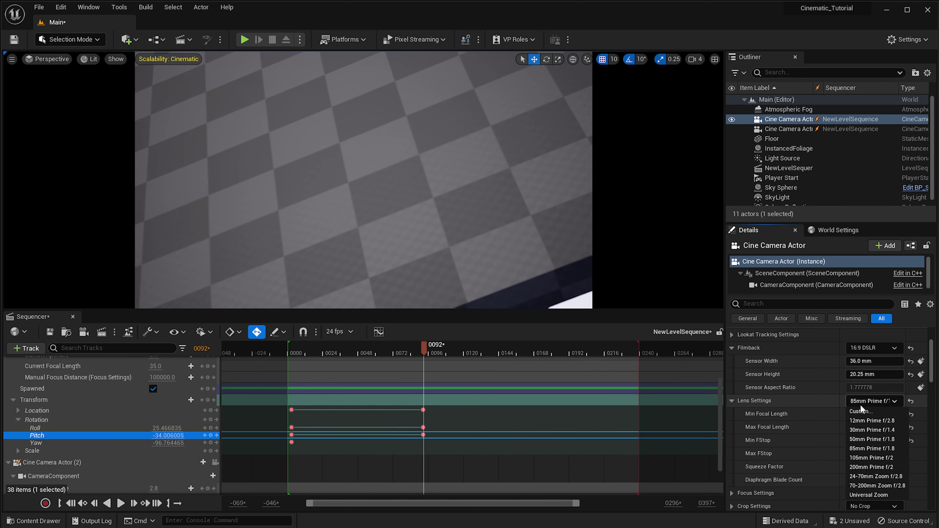
{"action": "left_click", "coordinate": [869, 431]}
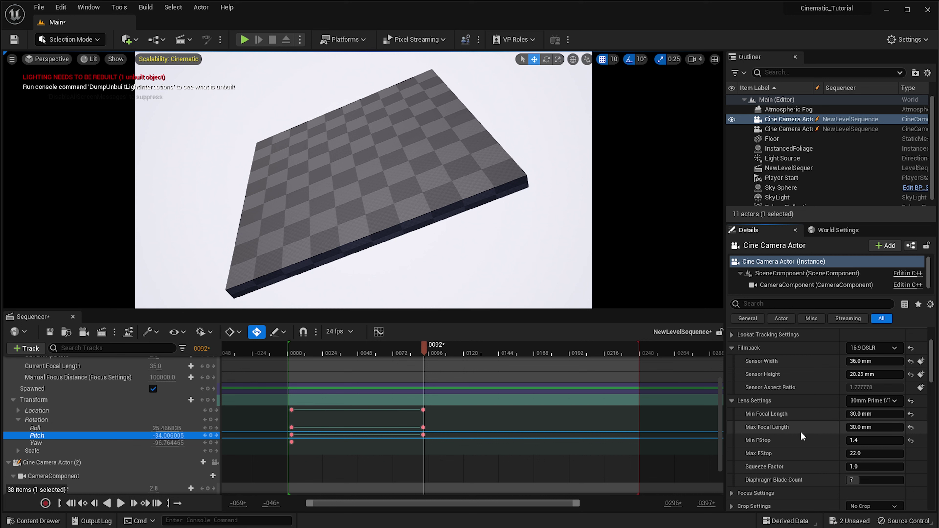
{"action": "scroll", "coordinate": [801, 437], "scroll_direction": "down", "scroll_amount": 1}
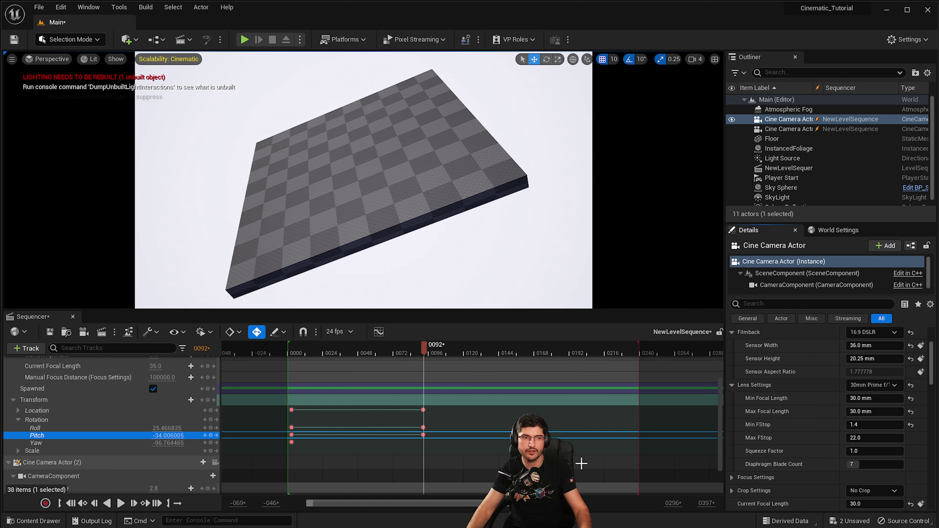
Expand the Cine Camera Actor's Focus Settings, try a Manual Focus Distance of about 25.6 cm and raise it to about 459.2 cm.
{"action": "scroll", "coordinate": [847, 407], "scroll_direction": "down", "scroll_amount": 1}
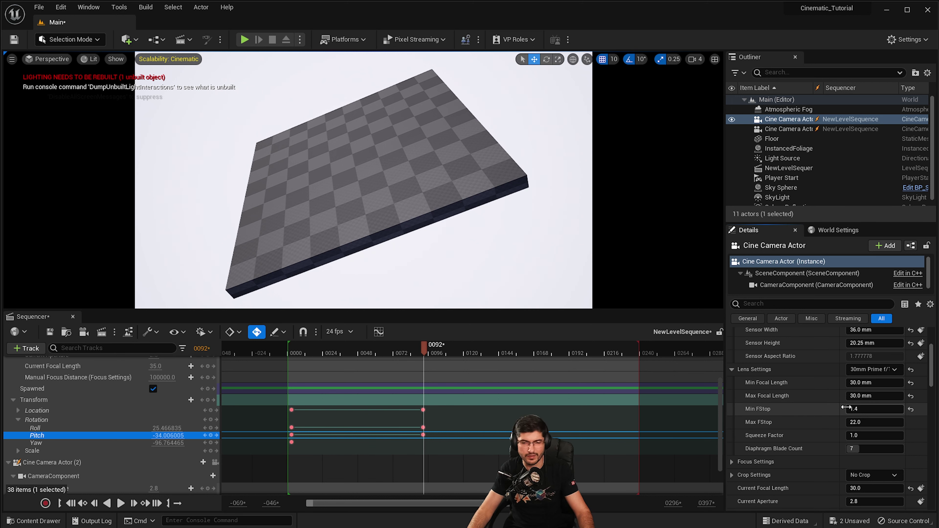
{"action": "scroll", "coordinate": [746, 415], "scroll_direction": "down", "scroll_amount": 3}
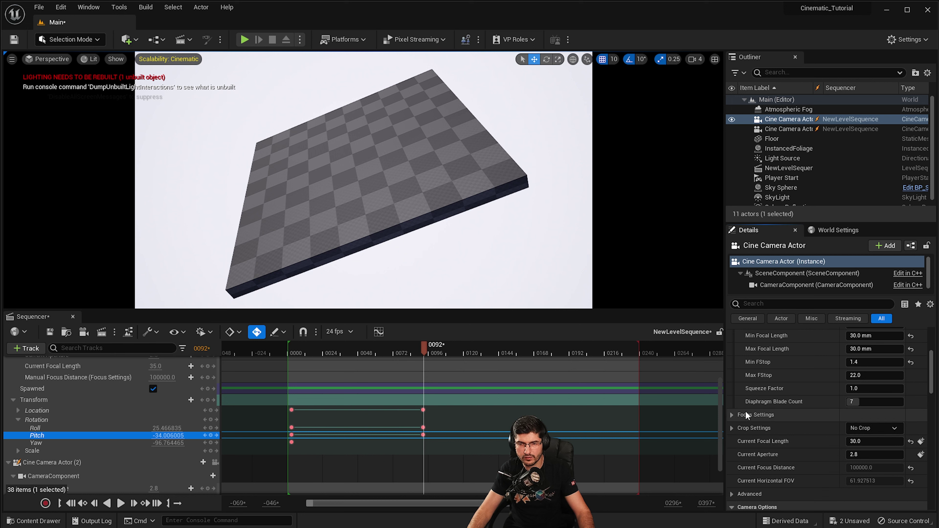
{"action": "left_click", "coordinate": [732, 415]}
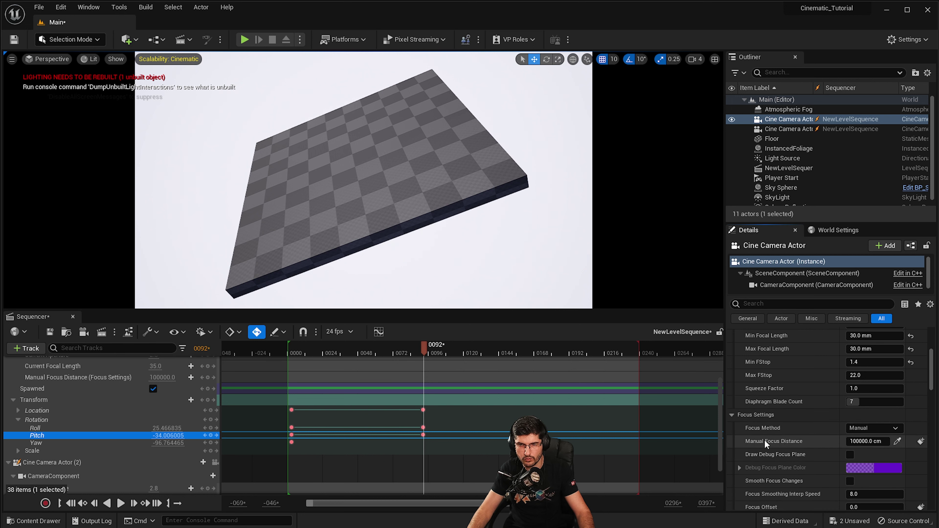
{"action": "scroll", "coordinate": [788, 429], "scroll_direction": "down", "scroll_amount": 1}
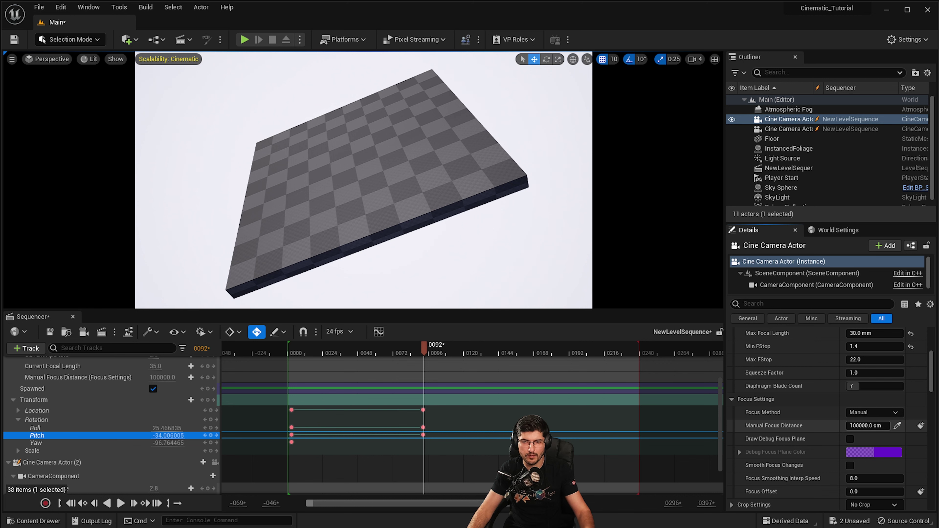
{"action": "left_click_drag", "start_coordinate": [869, 428], "coordinate": [776, 428]}
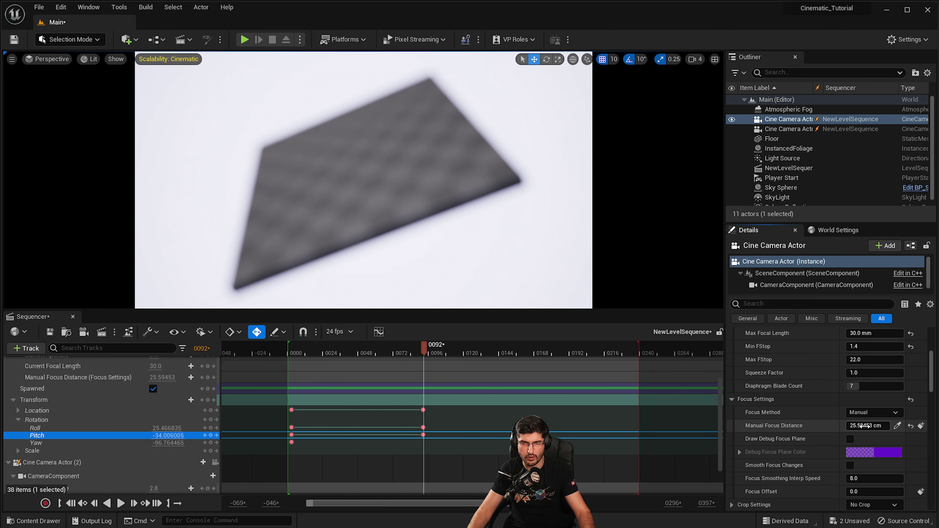
{"action": "left_click_drag", "start_coordinate": [868, 425], "coordinate": [888, 425]}
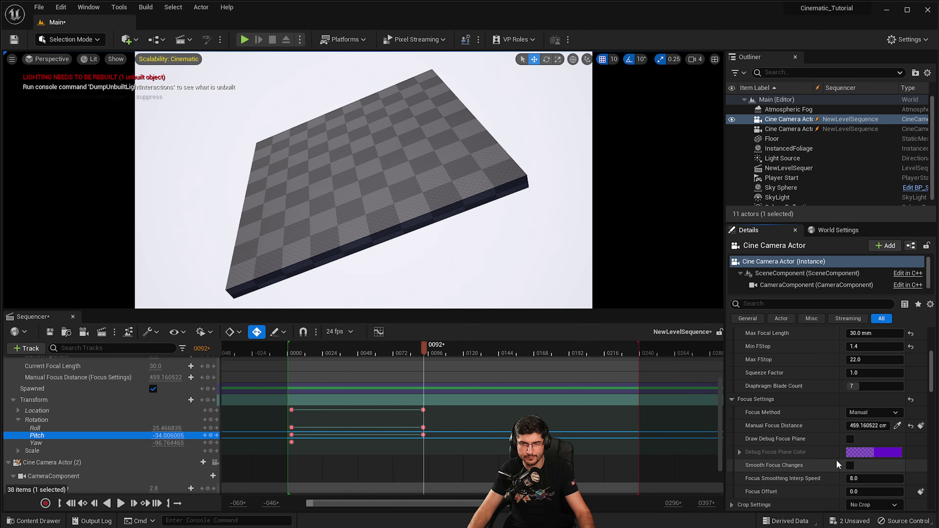
Try the Disable focus method on the camera and switch it to Tracking.
{"action": "left_click", "coordinate": [873, 412]}
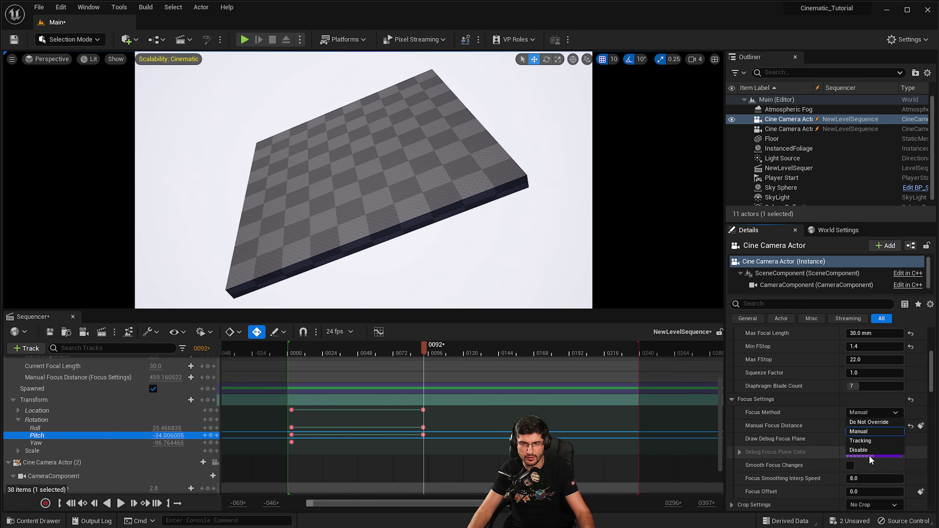
{"action": "left_click", "coordinate": [859, 450]}
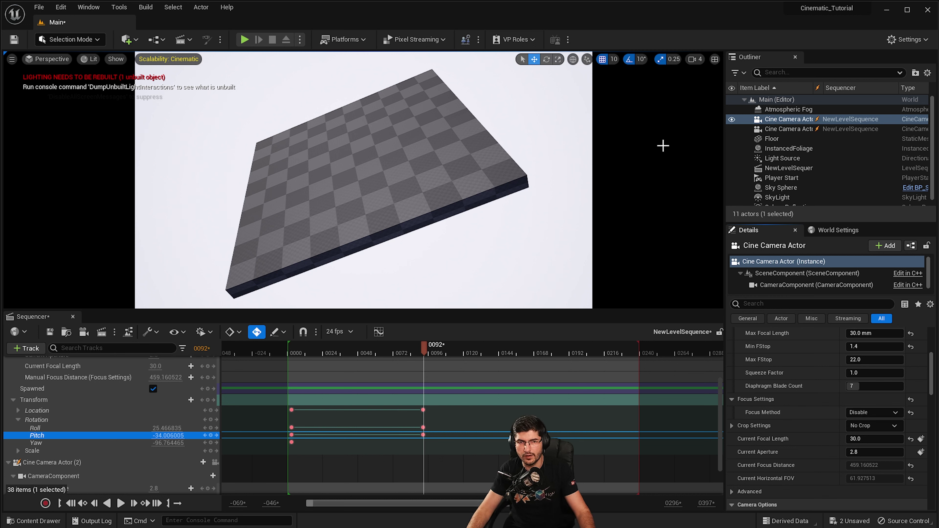
{"action": "left_click", "coordinate": [850, 413]}
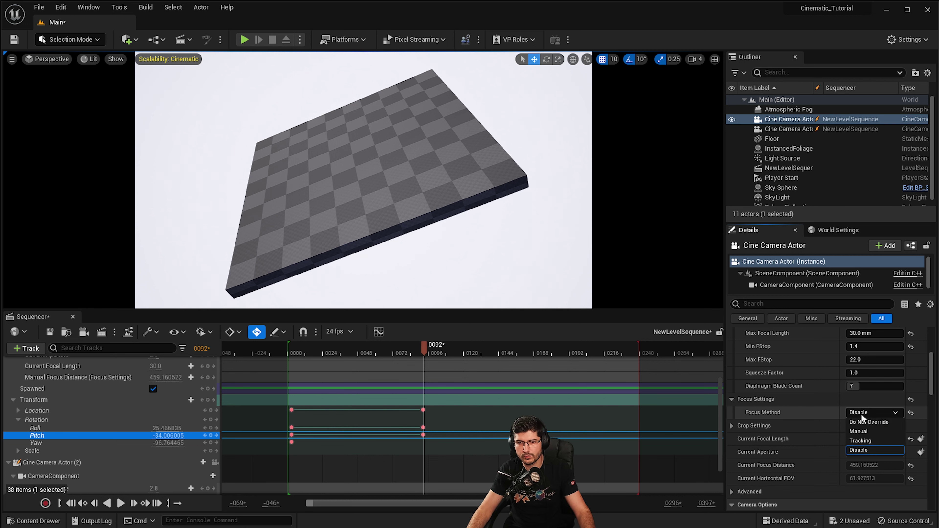
{"action": "left_click", "coordinate": [865, 439]}
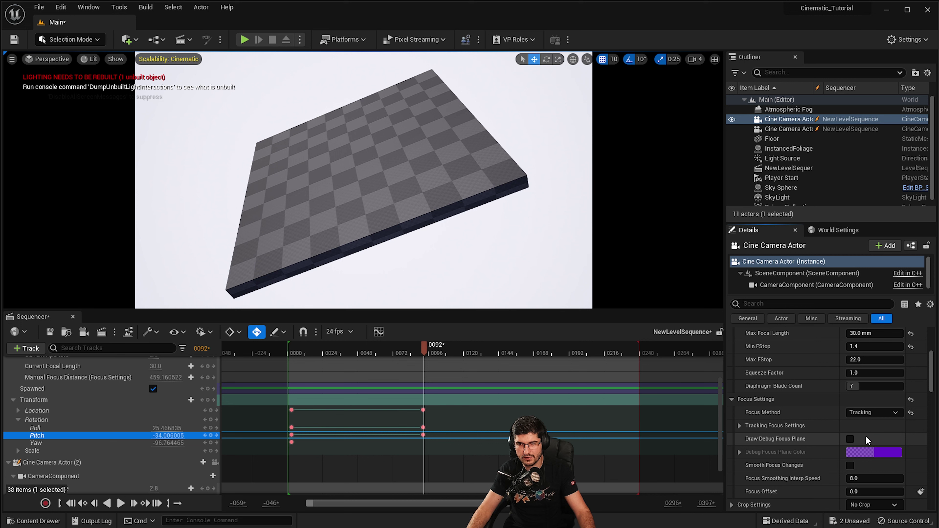
Expand the Tracking Focus Settings, pick the Floor as the Actor to Track and scrub the sequence to frame 43.
{"action": "left_click", "coordinate": [739, 426]}
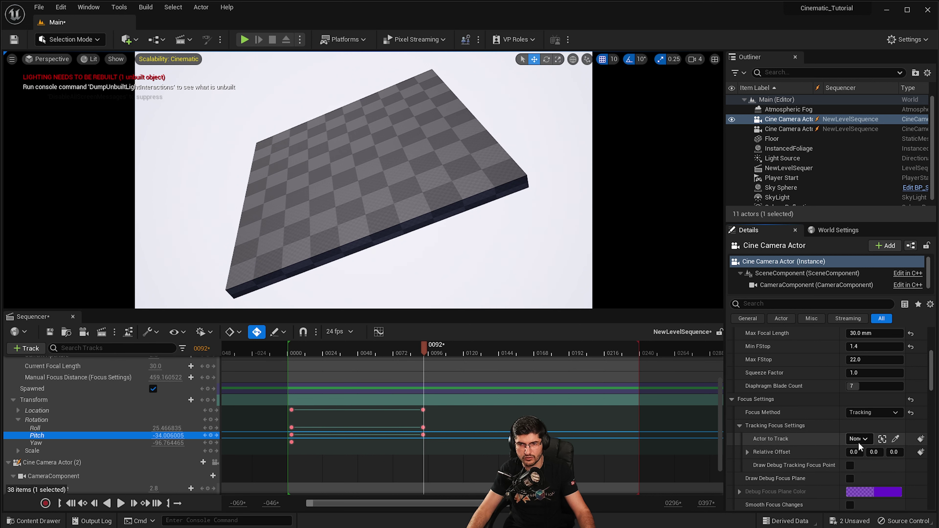
{"action": "left_click", "coordinate": [895, 439]}
{"action": "left_click", "coordinate": [409, 190]}
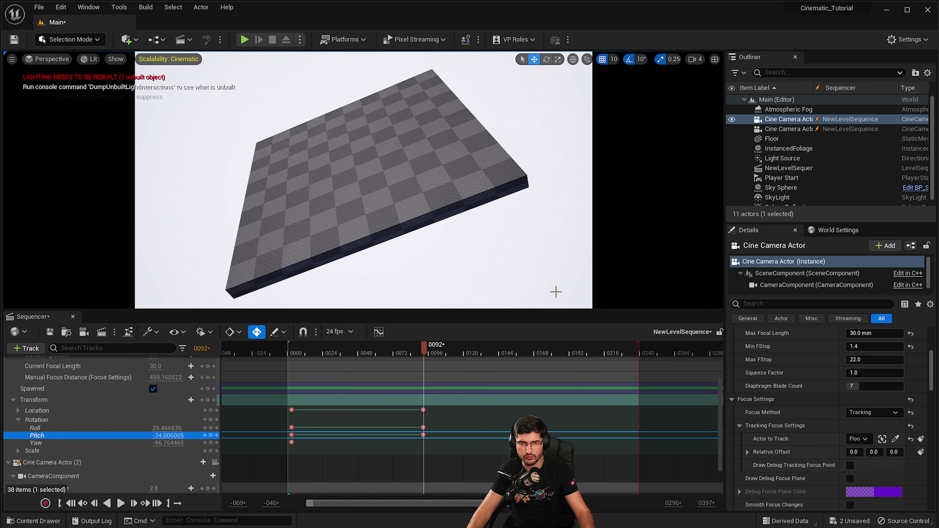
{"action": "left_click_drag", "start_coordinate": [366, 344], "coordinate": [352, 376]}
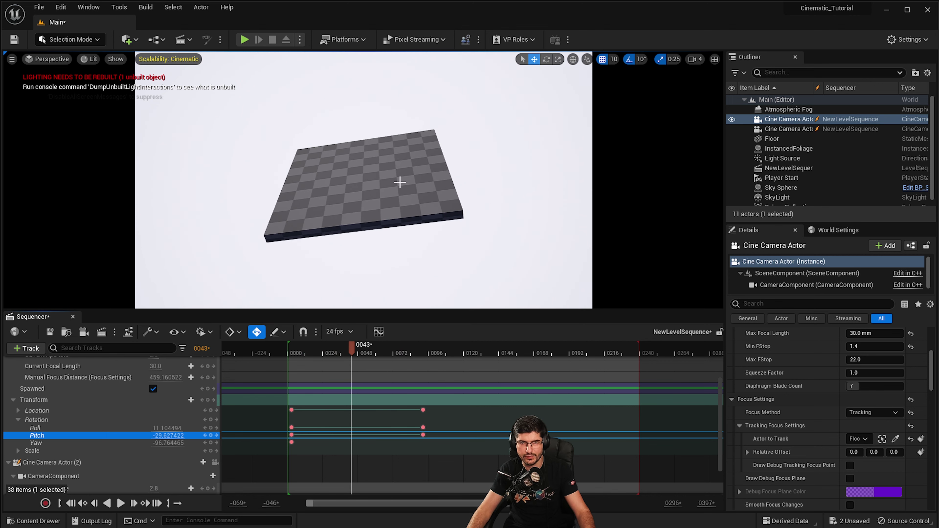
Place a Sphere shape in the level near the far corner of the floor.
{"action": "left_click", "coordinate": [127, 39]}
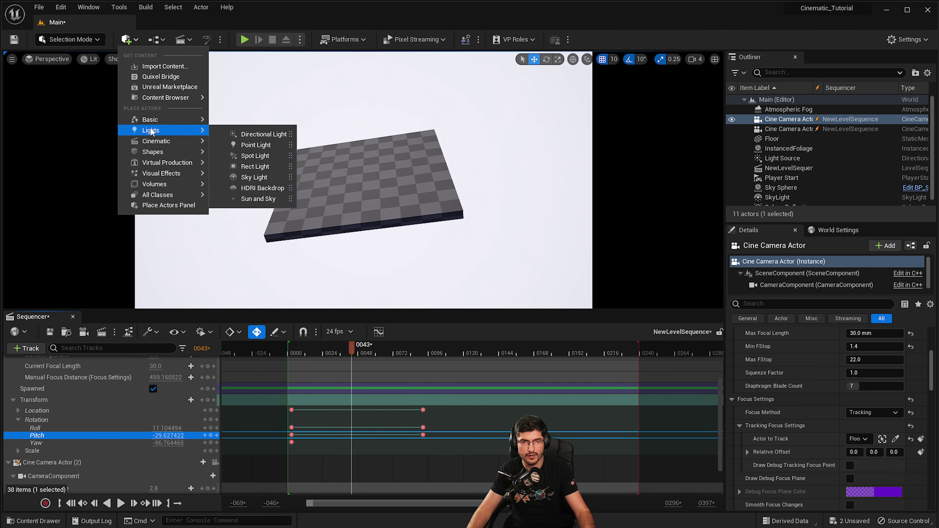
{"action": "left_click", "coordinate": [140, 167]}
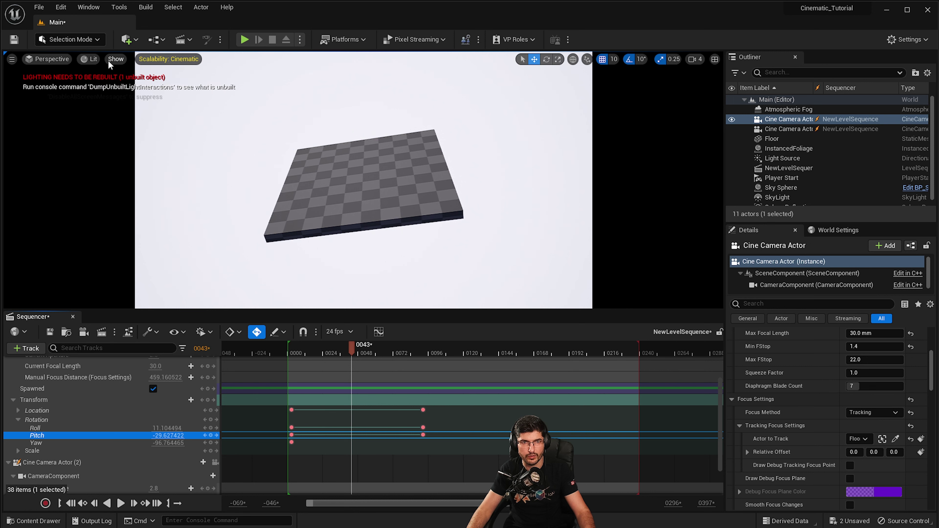
{"action": "left_click", "coordinate": [130, 41]}
{"action": "mouse_move", "coordinate": [160, 151]}
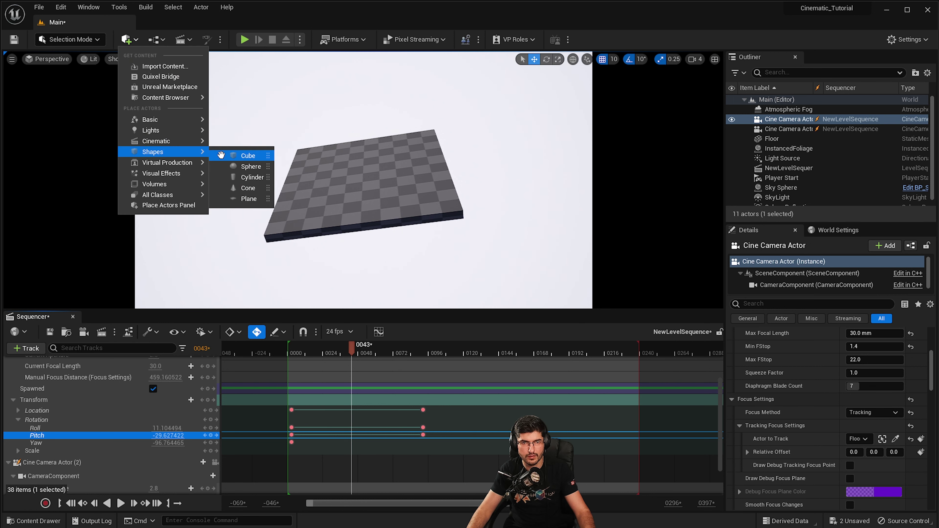
{"action": "left_click_drag", "start_coordinate": [246, 166], "coordinate": [392, 95]}
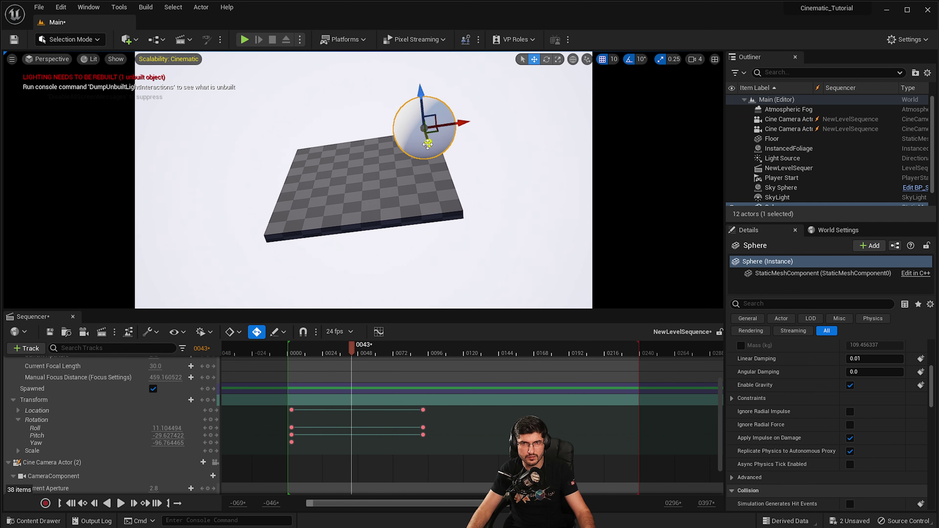
Move the sphere close to the camera so that it covers part of the floor in the shot.
{"action": "left_click_drag", "start_coordinate": [427, 145], "coordinate": [418, 69]}
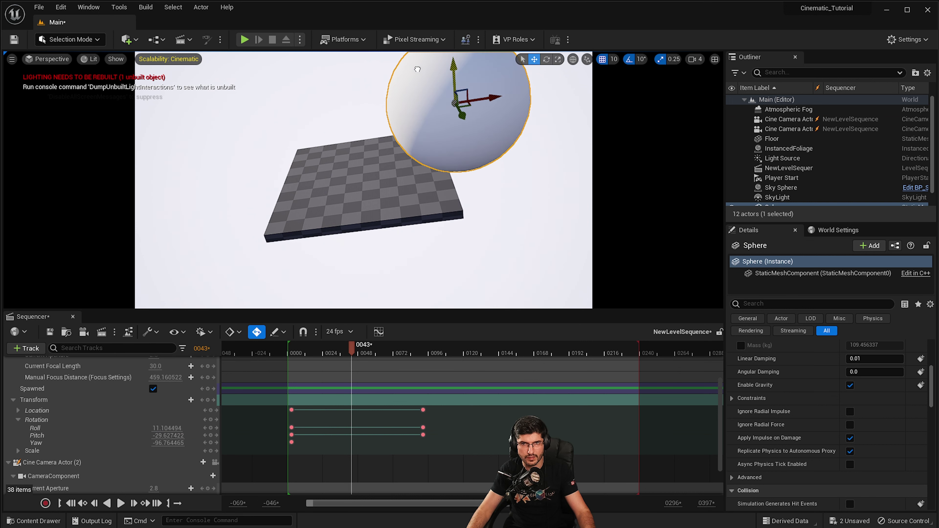
{"action": "left_click_drag", "start_coordinate": [466, 116], "coordinate": [546, 229]}
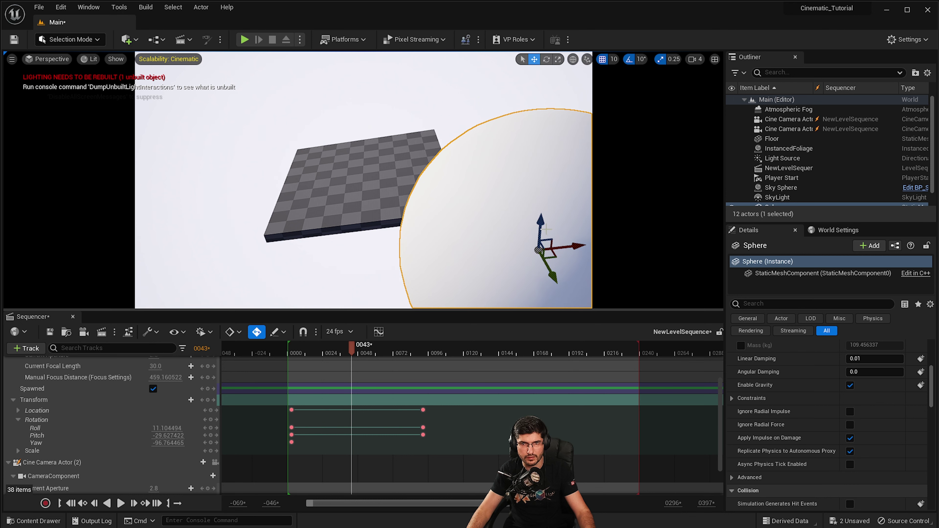
{"action": "left_click_drag", "start_coordinate": [583, 255], "coordinate": [435, 112]}
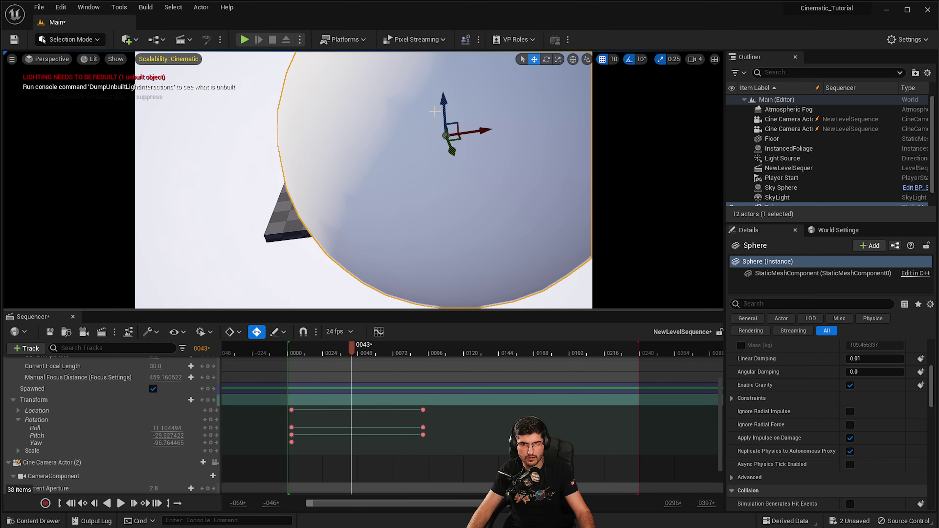
{"action": "left_click_drag", "start_coordinate": [456, 145], "coordinate": [638, 218]}
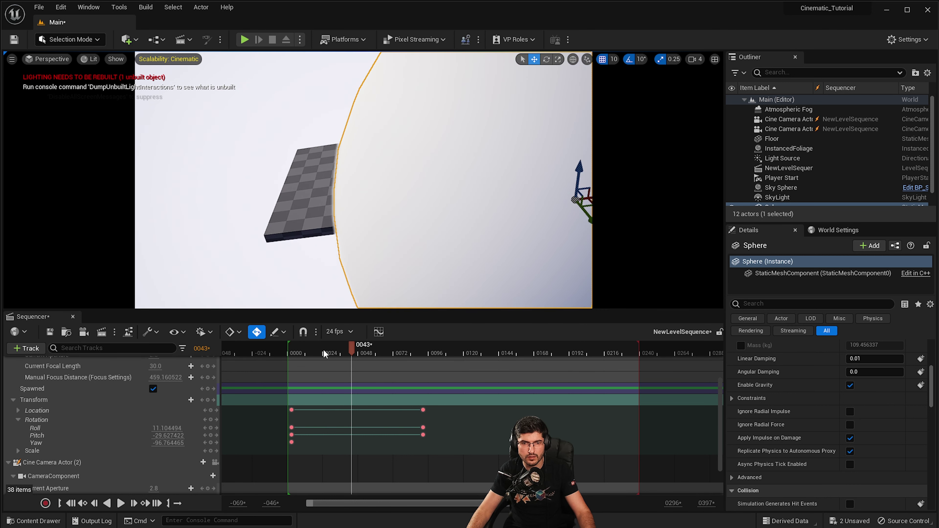
Scrub the sequence back and forth up to frame 45 to examine the focus on the sphere and floor.
{"action": "left_click_drag", "start_coordinate": [324, 354], "coordinate": [354, 355]}
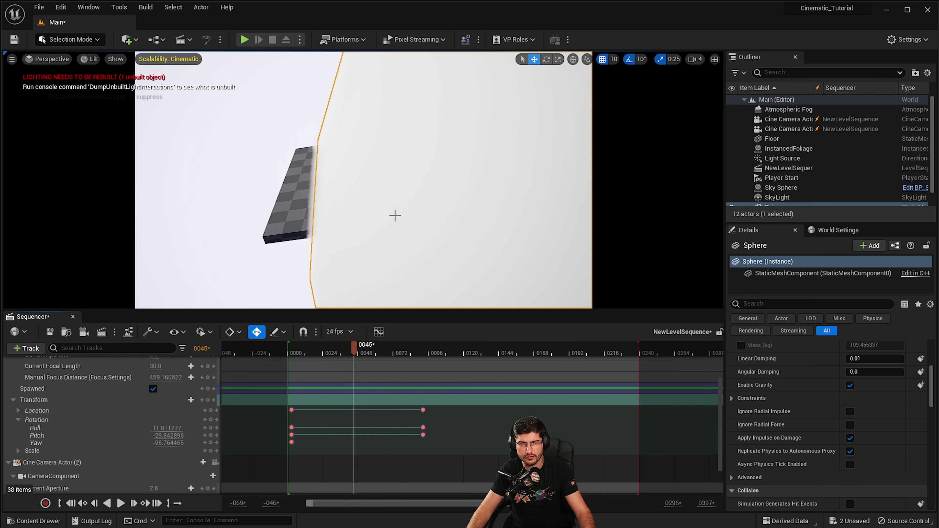
{"action": "left_click_drag", "start_coordinate": [338, 354], "coordinate": [354, 354]}
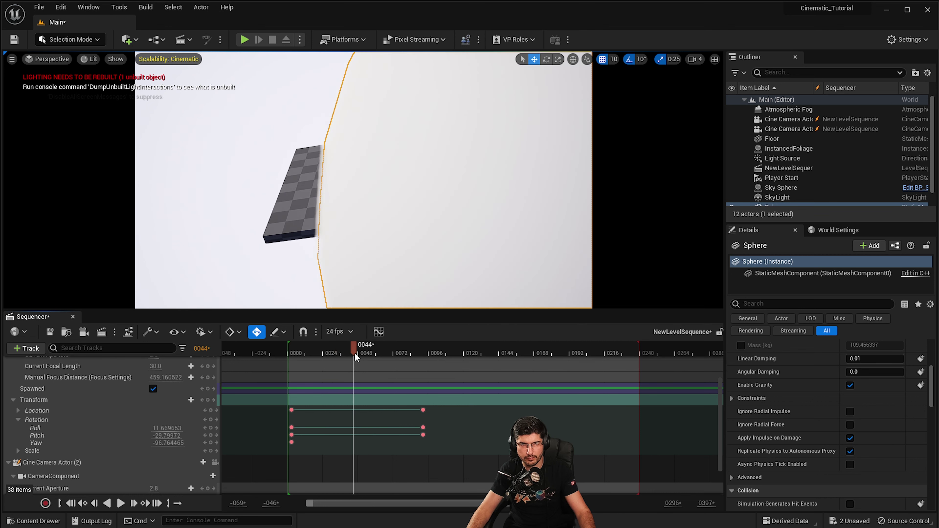
{"action": "scroll", "coordinate": [876, 411], "scroll_direction": "down", "scroll_amount": 5}
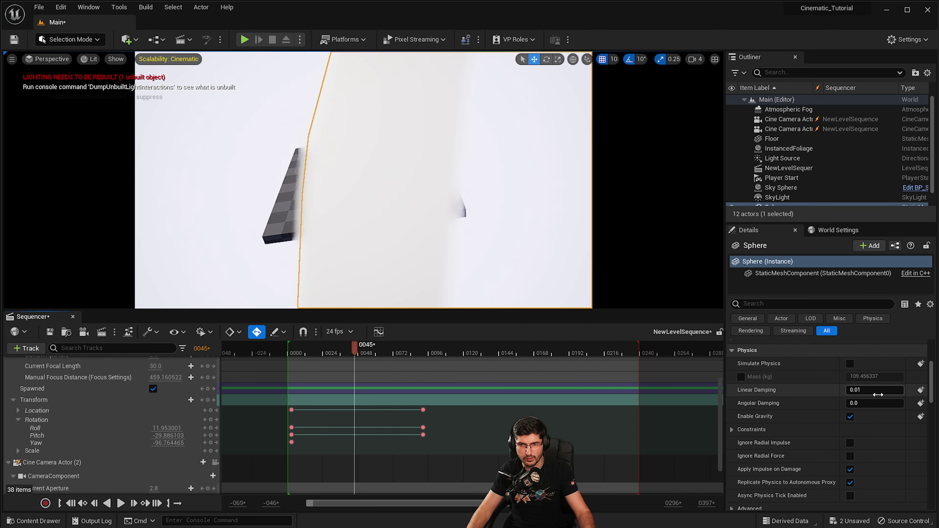
Select the first Cine Camera Actor and toggle Draw Debug Tracking Focus Point on and off in its Tracking Focus Settings.
{"action": "left_click", "coordinate": [788, 119]}
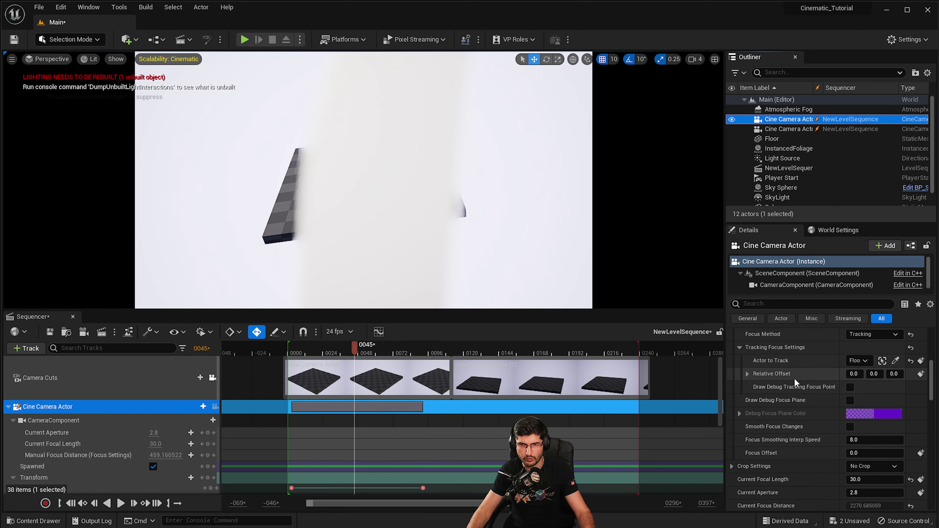
{"action": "scroll", "coordinate": [862, 377], "scroll_direction": "up", "scroll_amount": 1}
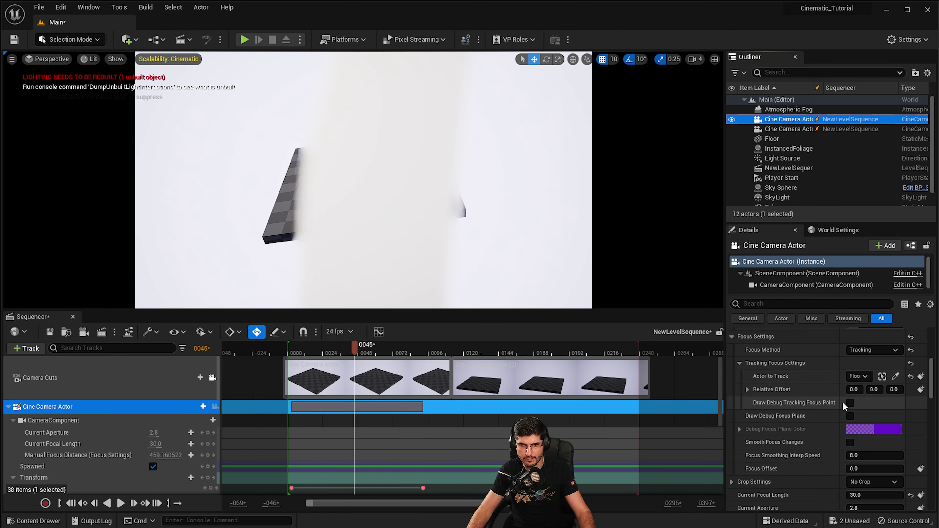
{"action": "left_click", "coordinate": [850, 402]}
{"action": "left_click", "coordinate": [851, 403]}
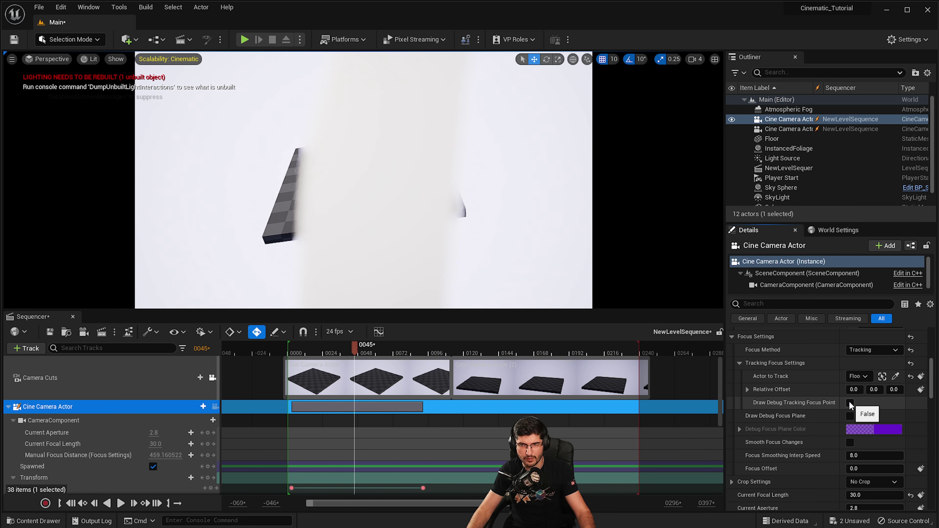
{"action": "scroll", "coordinate": [796, 358], "scroll_direction": "up", "scroll_amount": 3}
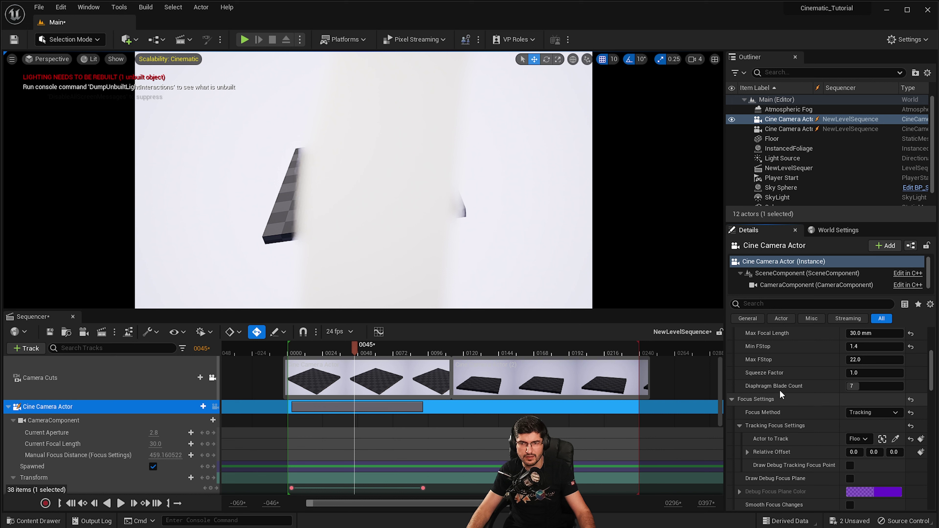
{"action": "mouse_move", "coordinate": [851, 372]}
{"action": "left_mouse_down"}
{"action": "mouse_move", "coordinate": [874, 372]}
{"action": "mouse_move", "coordinate": [850, 371]}
{"action": "left_mouse_up"}
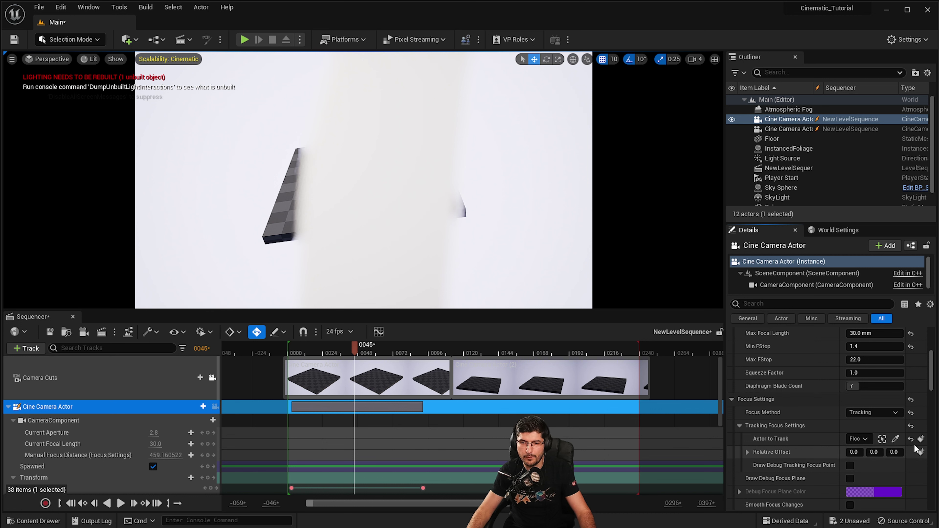
Switch the camera's Focus Method to Manual and lower the Manual Focus Distance to about 27.3 cm.
{"action": "left_click", "coordinate": [871, 413]}
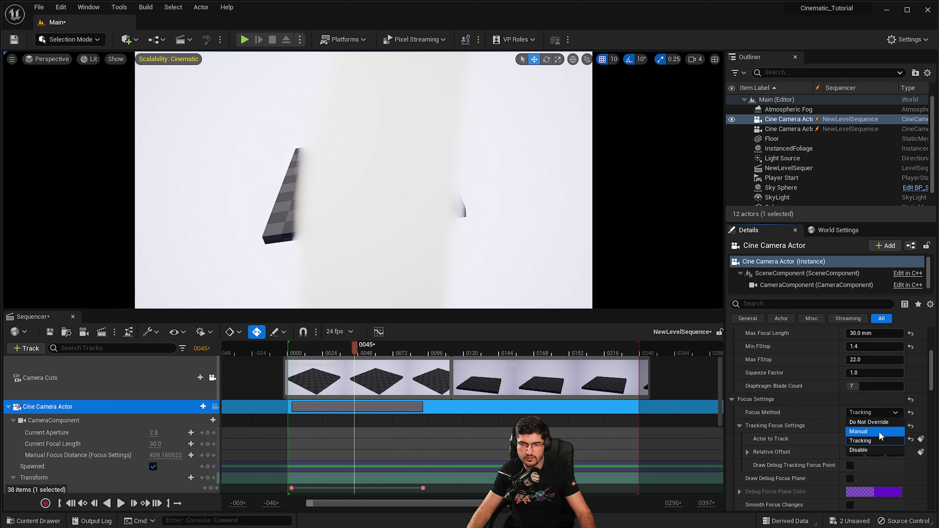
{"action": "left_click", "coordinate": [858, 431]}
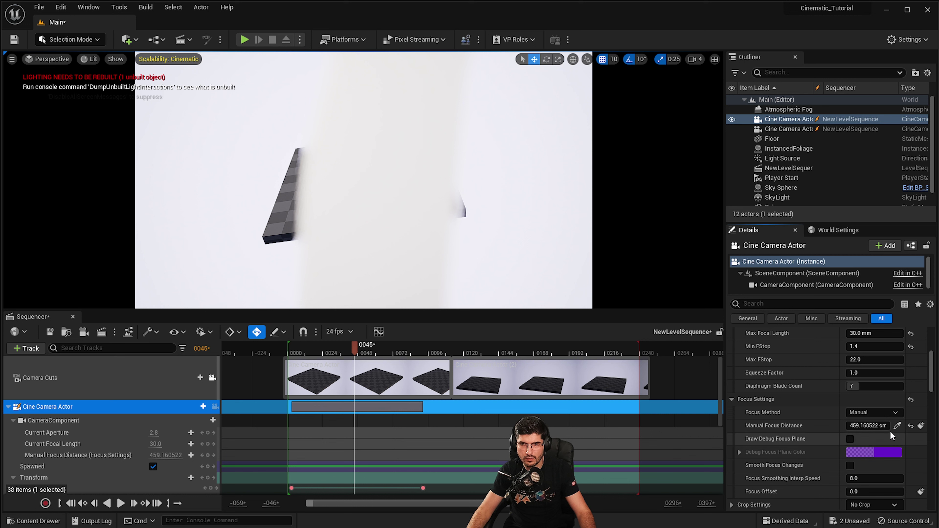
{"action": "left_click_drag", "start_coordinate": [867, 426], "coordinate": [558, 308]}
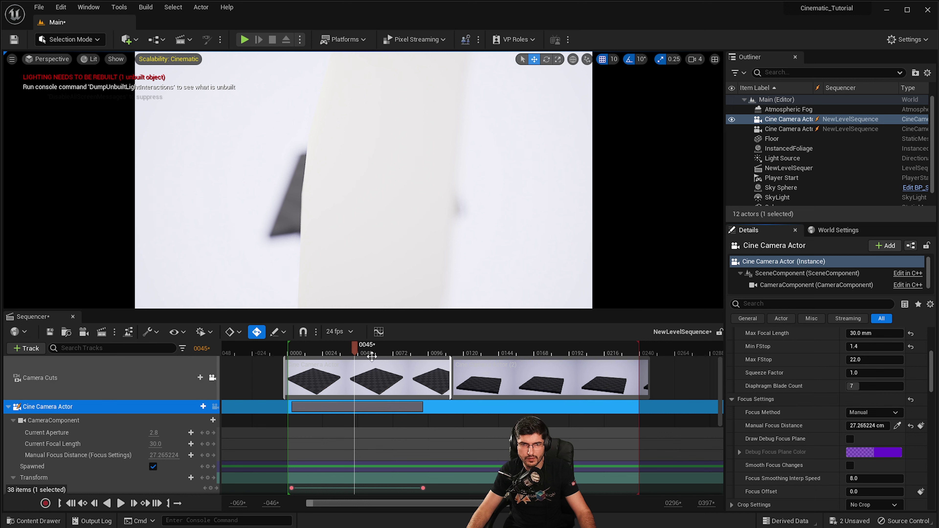
Scrub the sequence to frame 41 and raise the camera's Manual Focus Distance to about 106.3 cm.
{"action": "left_click_drag", "start_coordinate": [363, 349], "coordinate": [349, 350]}
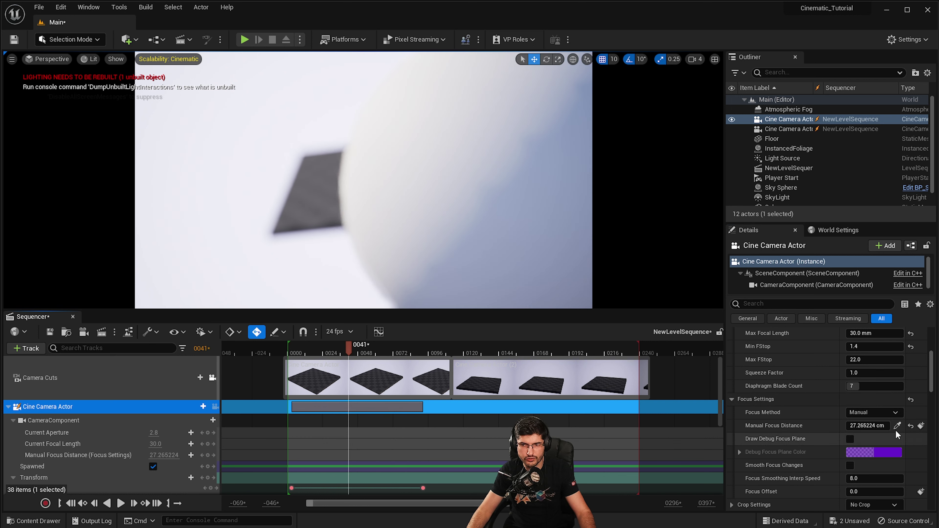
{"action": "mouse_move", "coordinate": [867, 426]}
{"action": "left_mouse_down"}
{"action": "mouse_move", "coordinate": [889, 426]}
{"action": "mouse_move", "coordinate": [851, 426]}
{"action": "mouse_move", "coordinate": [871, 426]}
{"action": "left_mouse_up"}
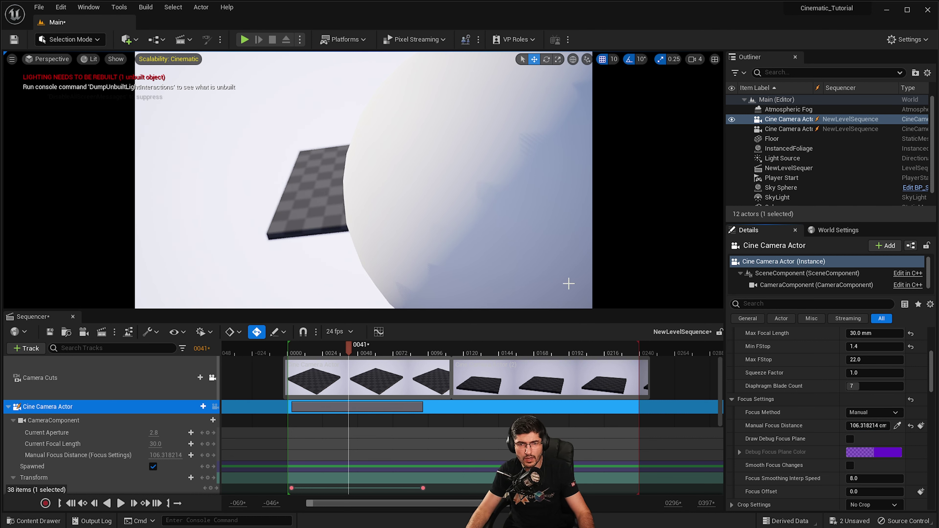
{"action": "scroll", "coordinate": [406, 462], "scroll_direction": "down", "scroll_amount": 3}
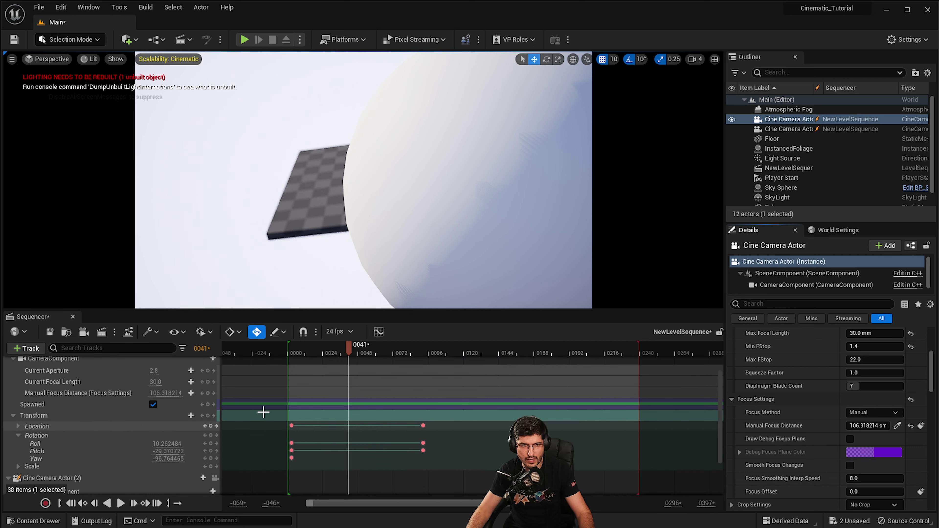
{"action": "scroll", "coordinate": [352, 432], "scroll_direction": "down", "scroll_amount": 2}
{"action": "scroll", "coordinate": [370, 407], "scroll_direction": "up", "scroll_amount": 3}
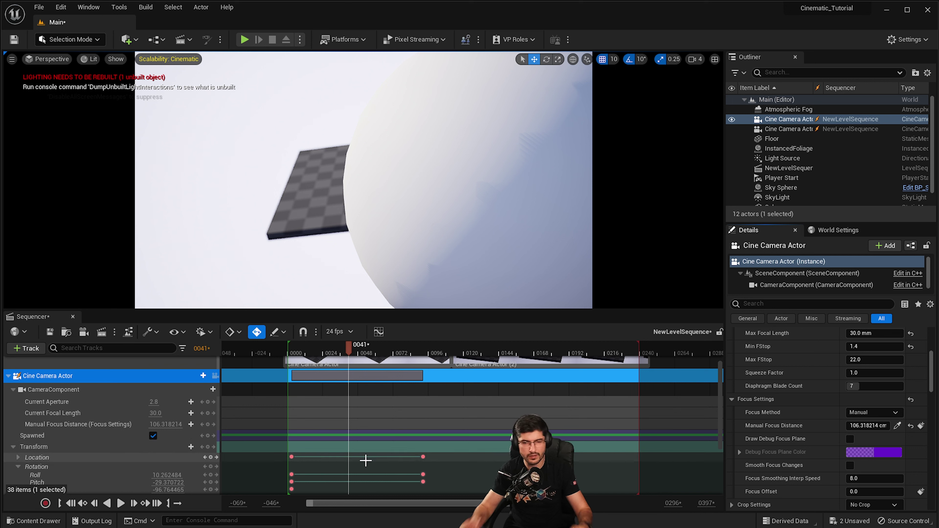
{"action": "scroll", "coordinate": [366, 459], "scroll_direction": "up", "scroll_amount": 1}
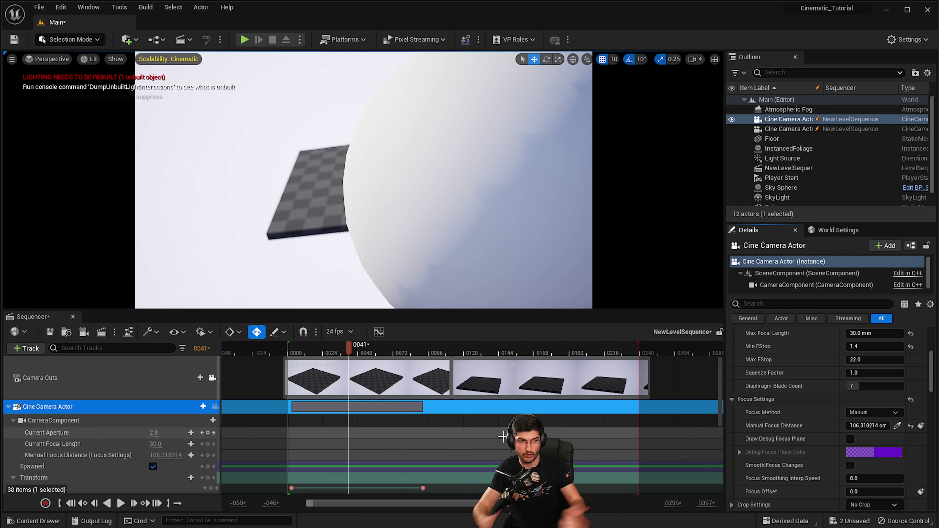
{"action": "scroll", "coordinate": [151, 396], "scroll_direction": "down", "scroll_amount": 4}
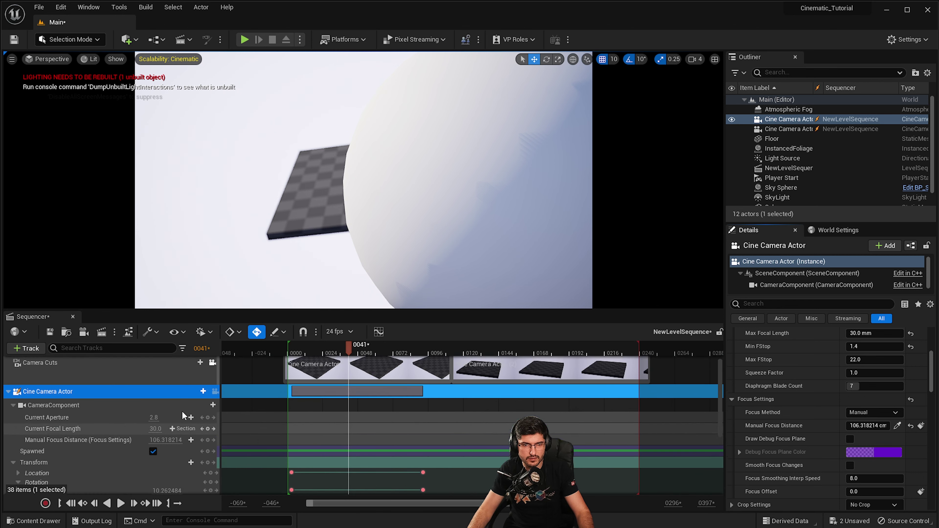
Select the sphere and move it along its red axis so it covers less of the floor in the camera view.
{"action": "left_click", "coordinate": [487, 213]}
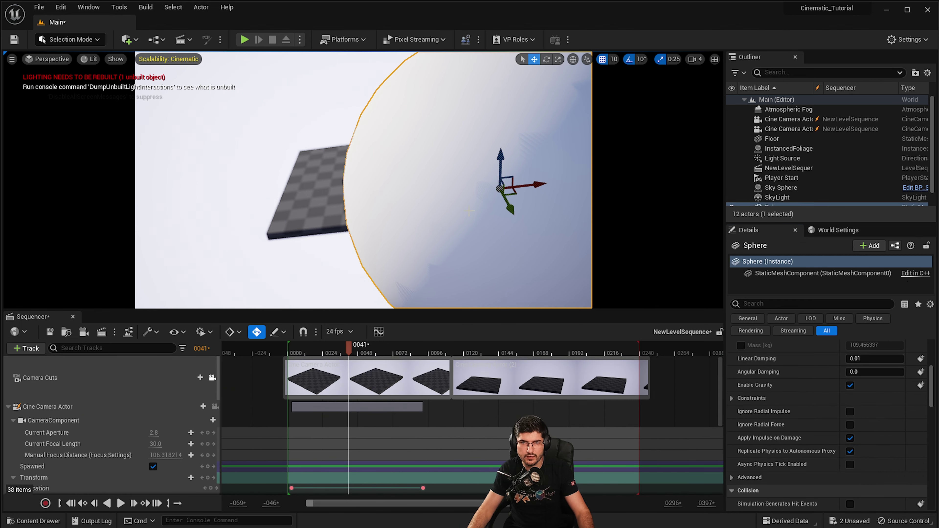
{"action": "left_click_drag", "start_coordinate": [540, 184], "coordinate": [626, 188]}
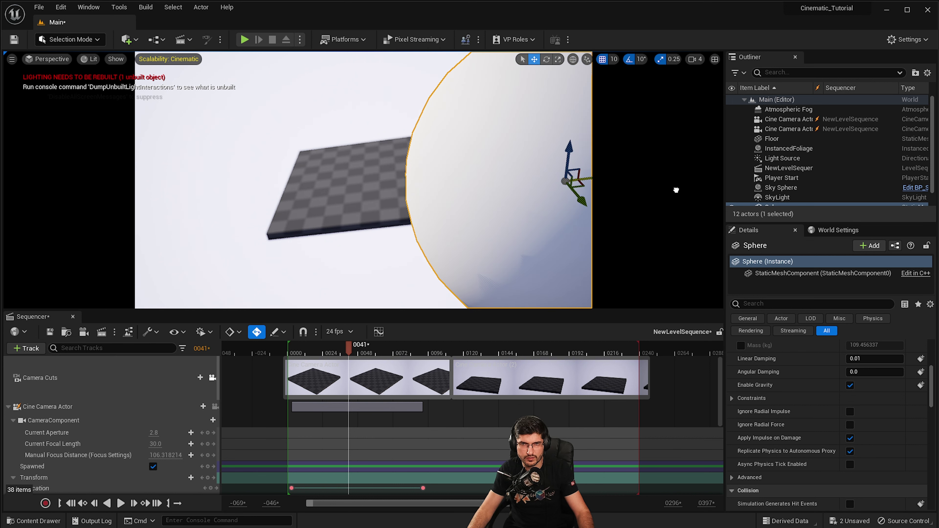
Add the Floor actor from the Outliner to the level sequence and delete its track again.
{"action": "left_click", "coordinate": [794, 139]}
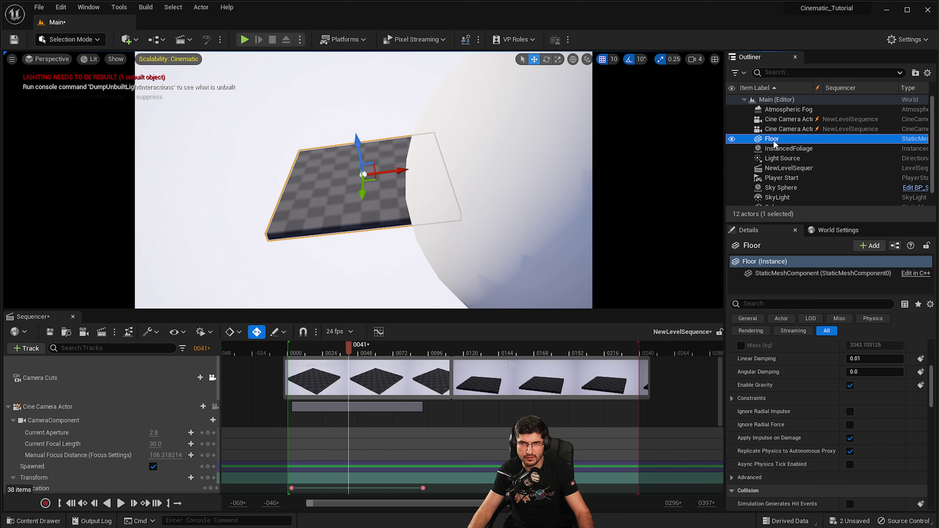
{"action": "left_click_drag", "start_coordinate": [774, 143], "coordinate": [253, 443]}
{"action": "left_click_drag", "start_coordinate": [97, 439], "coordinate": [96, 436]}
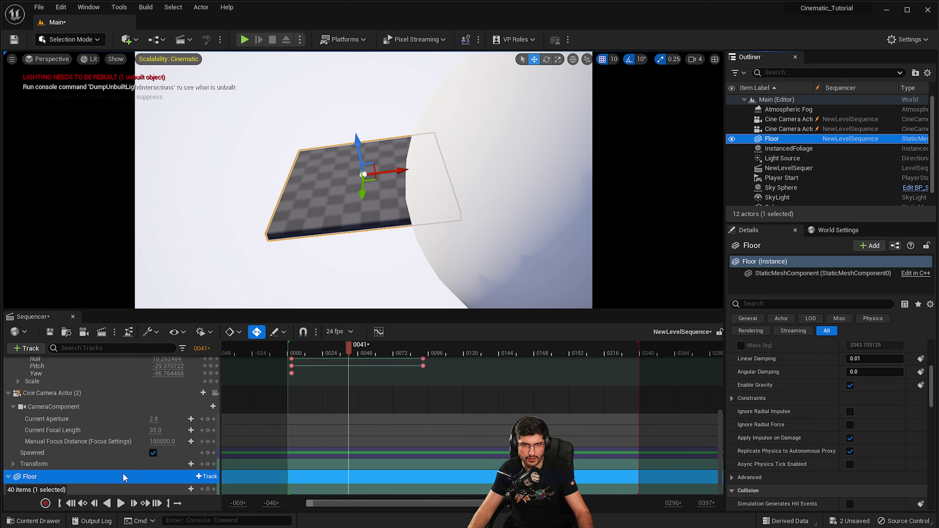
{"action": "key", "text": "Delete"}
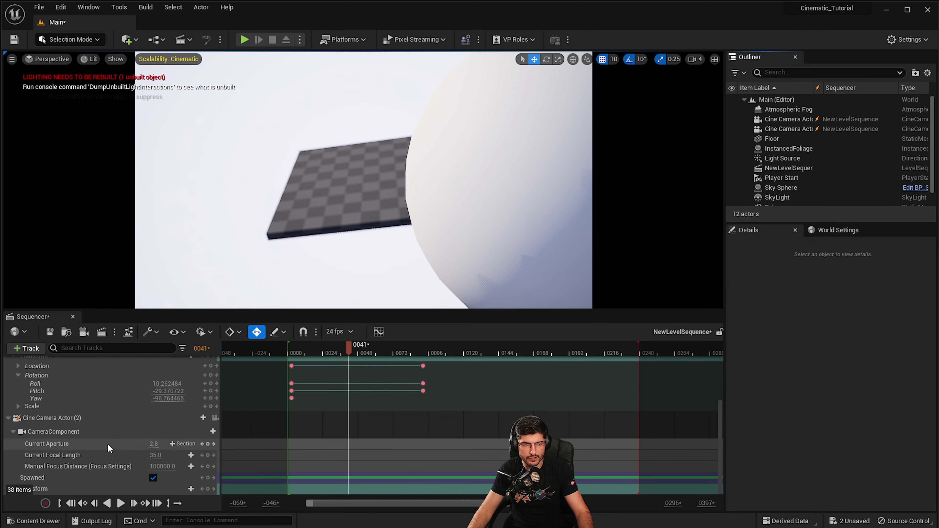
Add a Time Dilation track with a value of 0.2 and play the sequence from the start.
{"action": "left_click", "coordinate": [26, 349]}
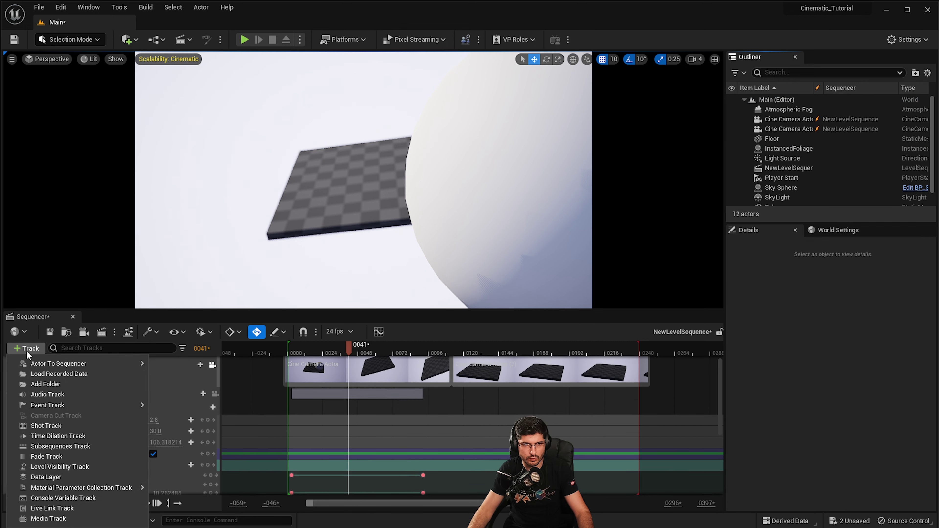
{"action": "mouse_move", "coordinate": [36, 366]}
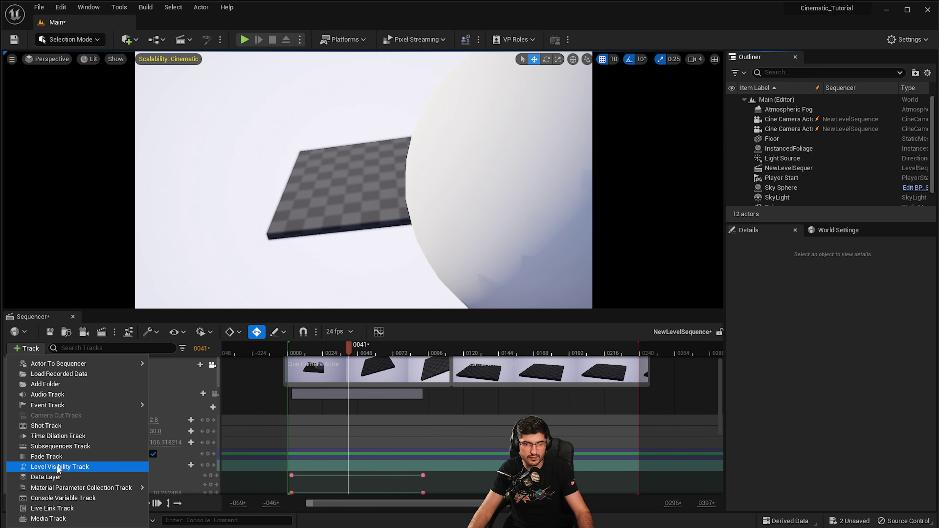
{"action": "mouse_move", "coordinate": [81, 406]}
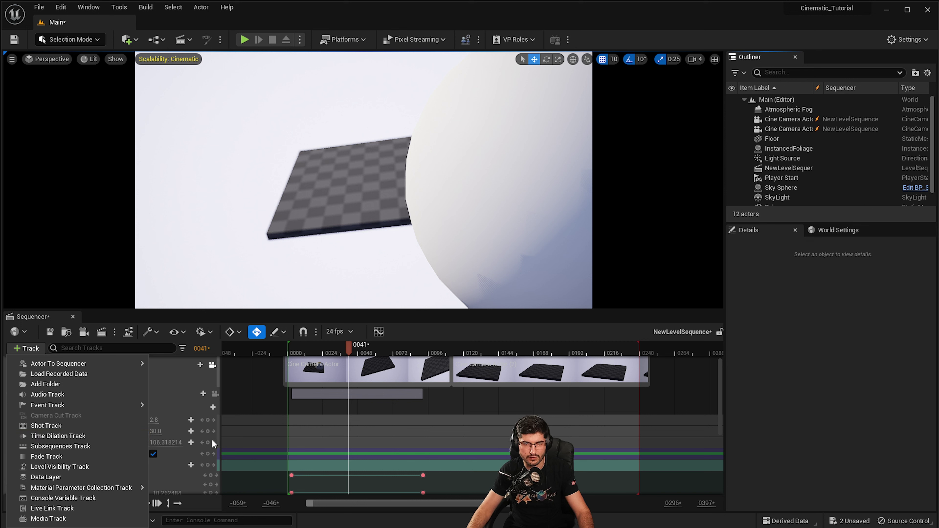
{"action": "left_click", "coordinate": [58, 436]}
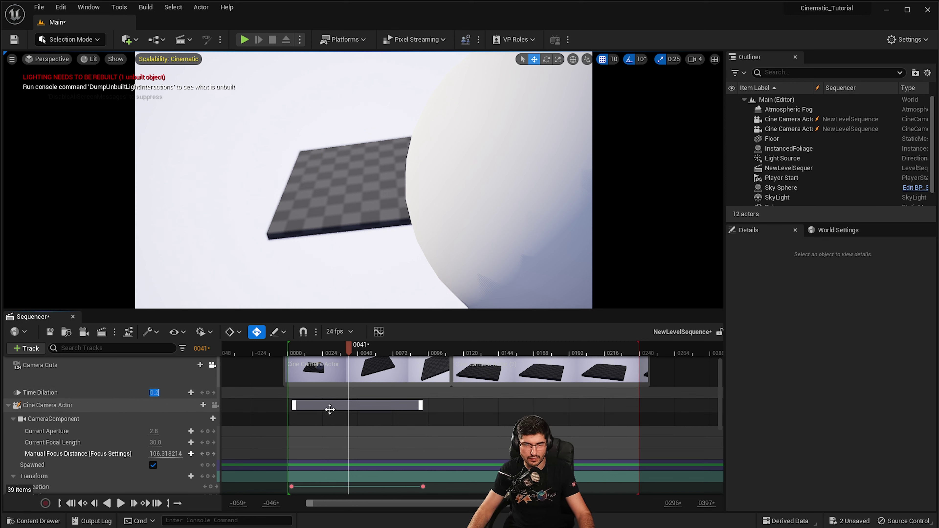
{"action": "left_click", "coordinate": [336, 390]}
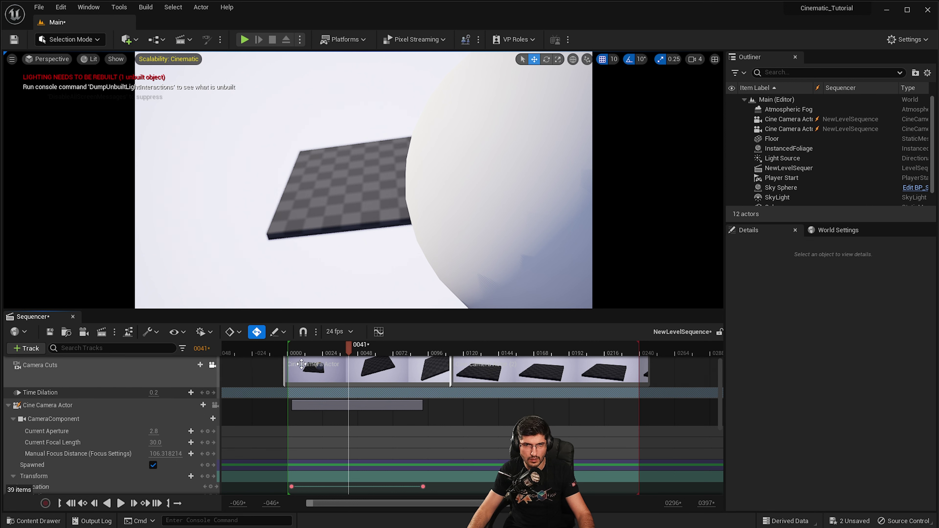
{"action": "left_click_drag", "start_coordinate": [313, 370], "coordinate": [308, 354]}
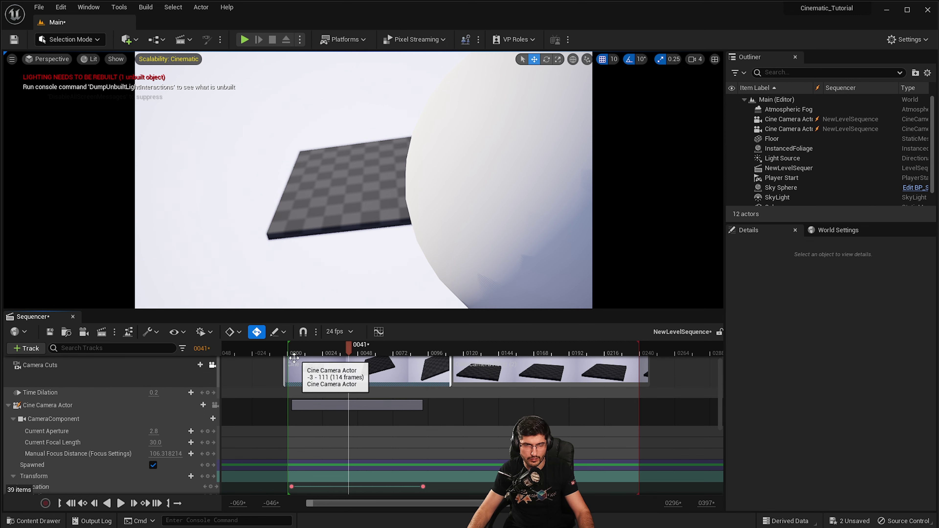
{"action": "left_click", "coordinate": [276, 350]}
{"action": "key", "text": "space"}
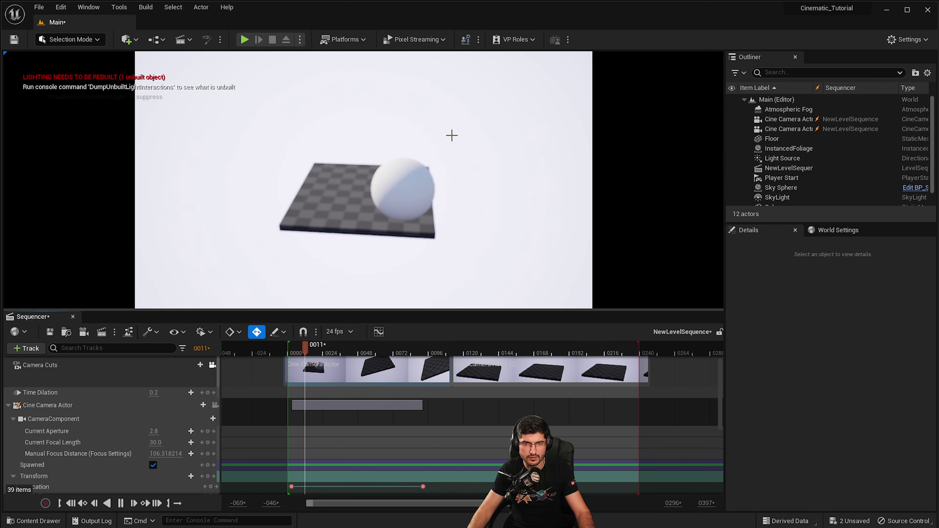
Set the time dilation to 1.0 and delete the Time Dilation track.
{"action": "left_click", "coordinate": [153, 392]}
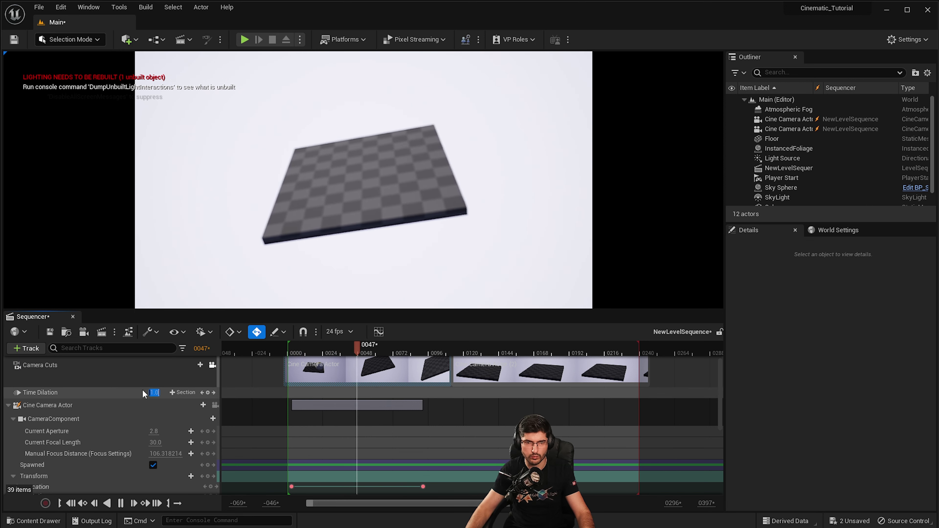
{"action": "left_click", "coordinate": [51, 394]}
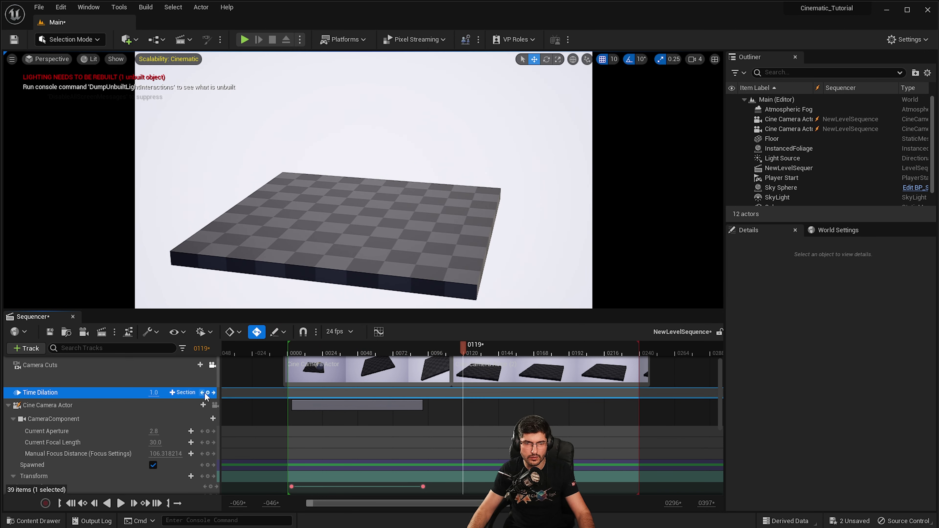
{"action": "left_click", "coordinate": [178, 393]}
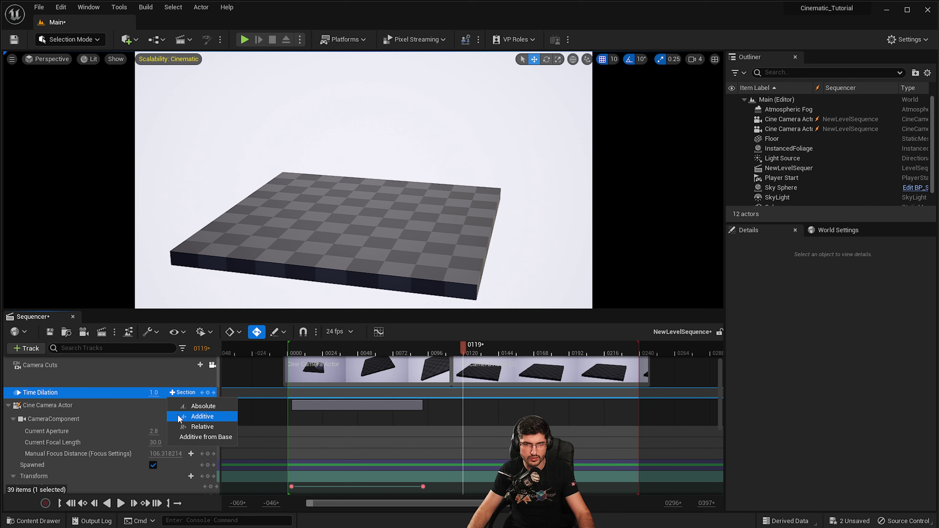
{"action": "left_click", "coordinate": [154, 404]}
{"action": "left_click", "coordinate": [145, 395]}
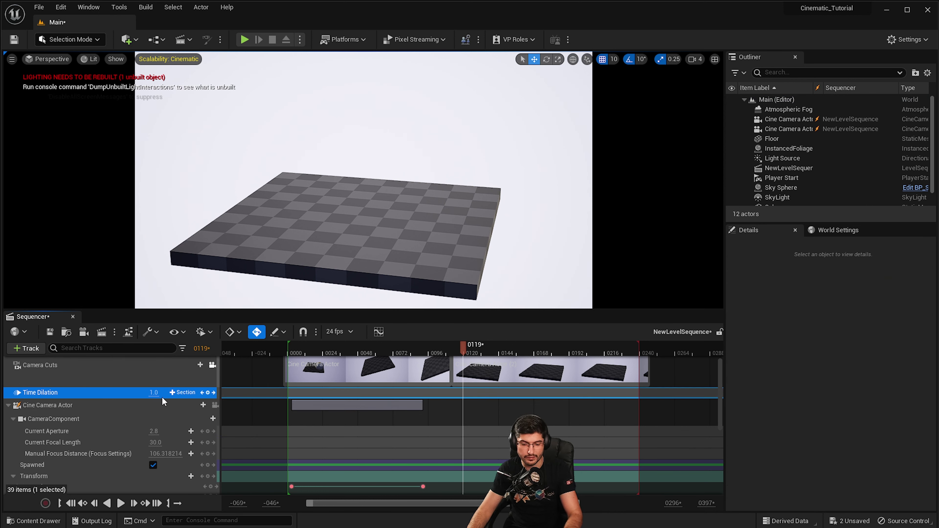
{"action": "key", "text": "Delete"}
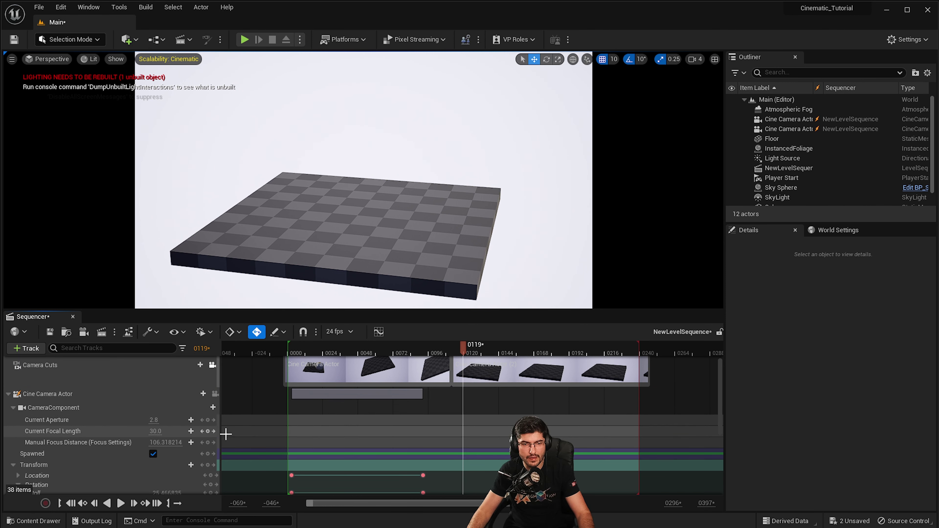
Go to frame 25, add the Floor actor to the sequence and place its track above Cine Camera Actor (2).
{"action": "left_click_drag", "start_coordinate": [312, 354], "coordinate": [325, 354]}
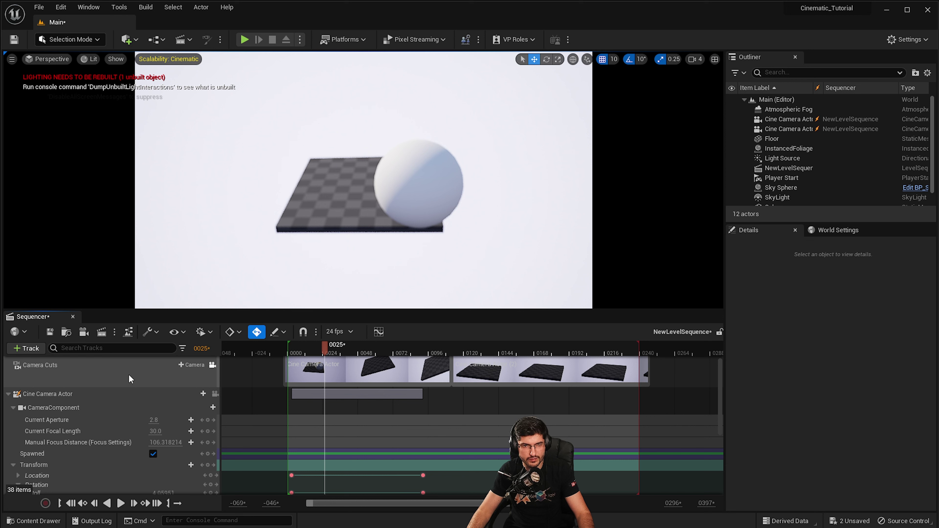
{"action": "left_click", "coordinate": [34, 349]}
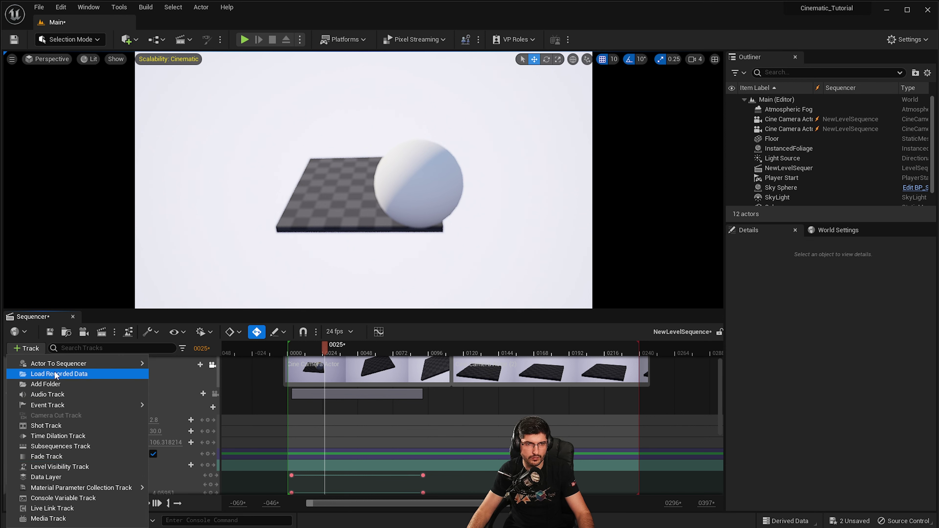
{"action": "mouse_move", "coordinate": [67, 363]}
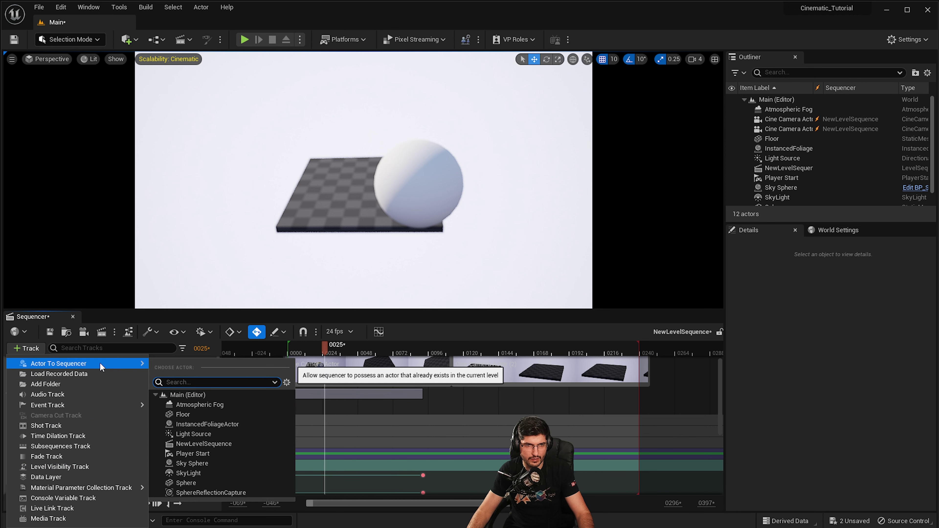
{"action": "left_click", "coordinate": [177, 414]}
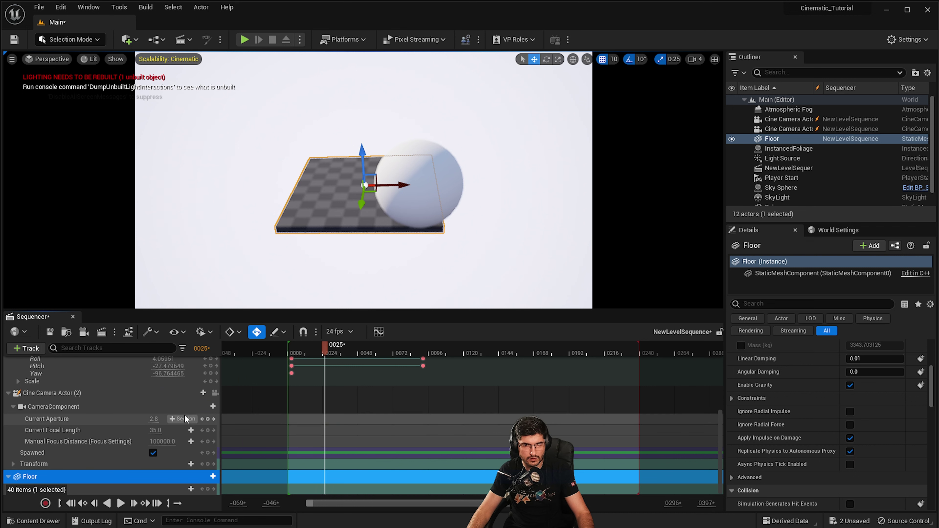
{"action": "left_click_drag", "start_coordinate": [130, 477], "coordinate": [113, 444]}
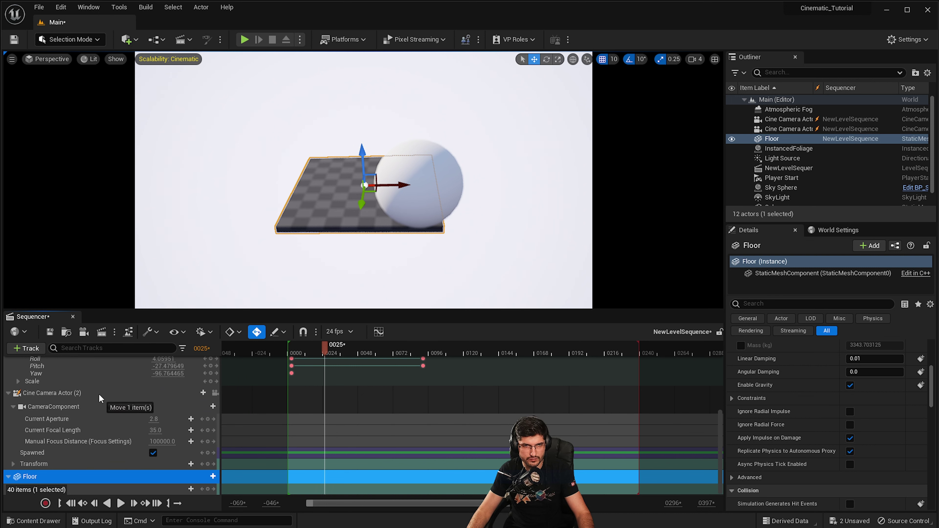
{"action": "left_click_drag", "start_coordinate": [105, 389], "coordinate": [106, 389]}
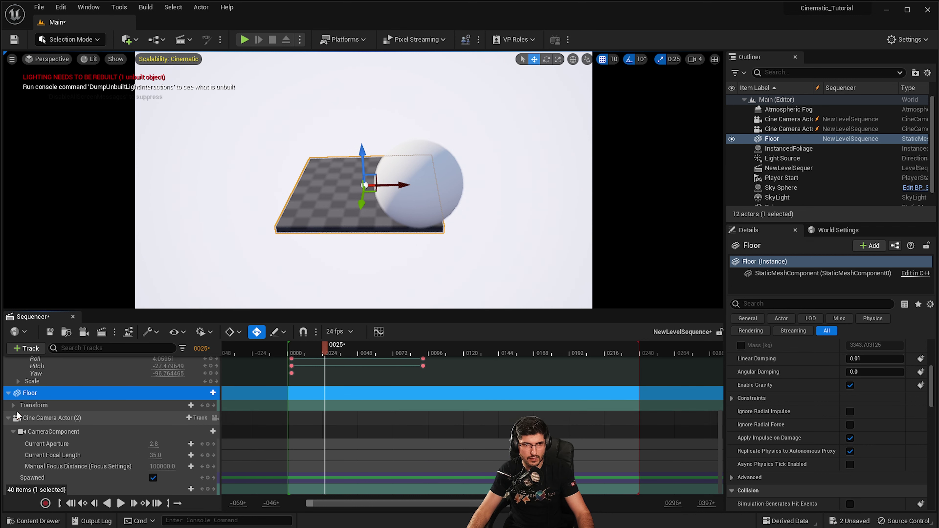
Add an Actor Hidden In Game track to the Floor, keying visibility on at frame 25 and off at frame 62.
{"action": "left_click", "coordinate": [212, 392]}
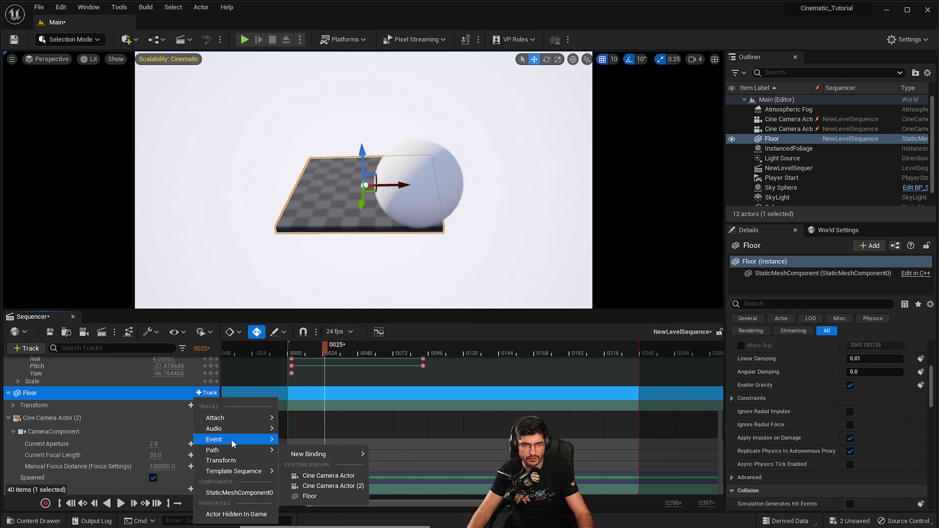
{"action": "mouse_move", "coordinate": [231, 441]}
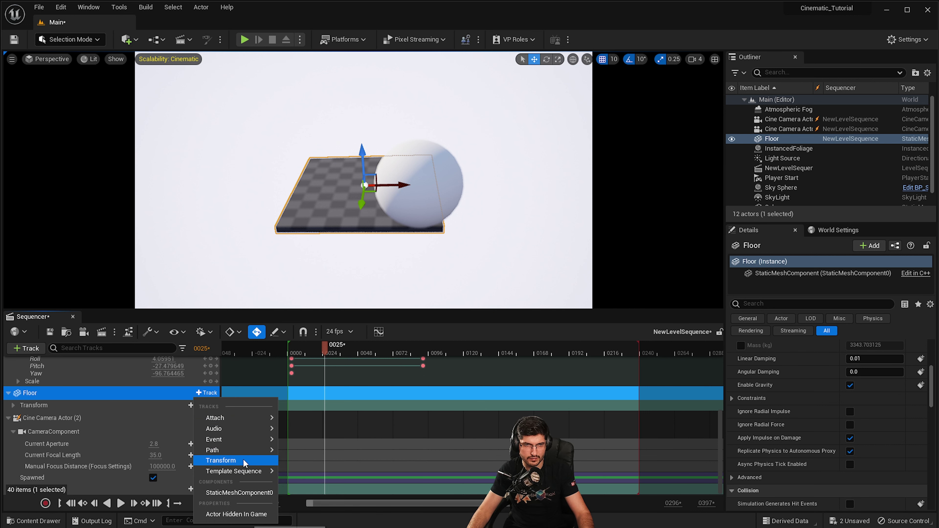
{"action": "left_click", "coordinate": [253, 517]}
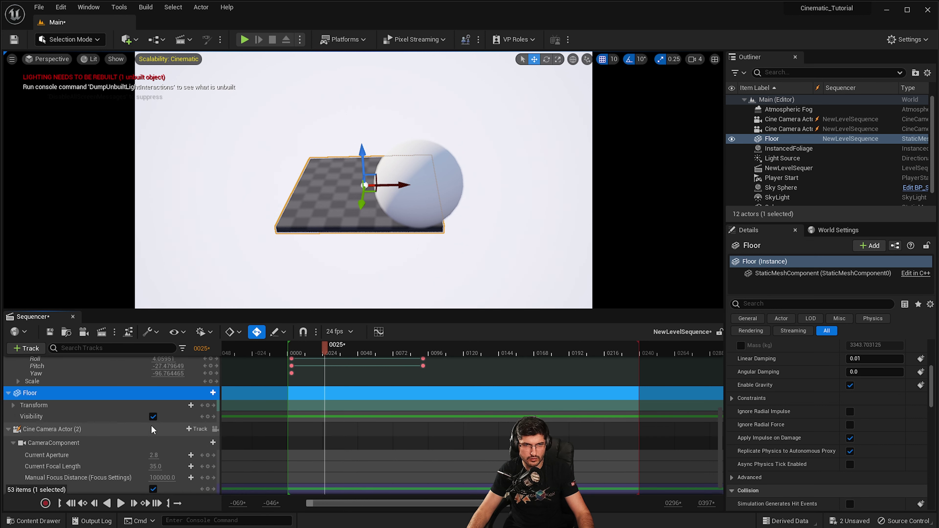
{"action": "left_click", "coordinate": [208, 416]}
{"action": "left_click", "coordinate": [379, 350]}
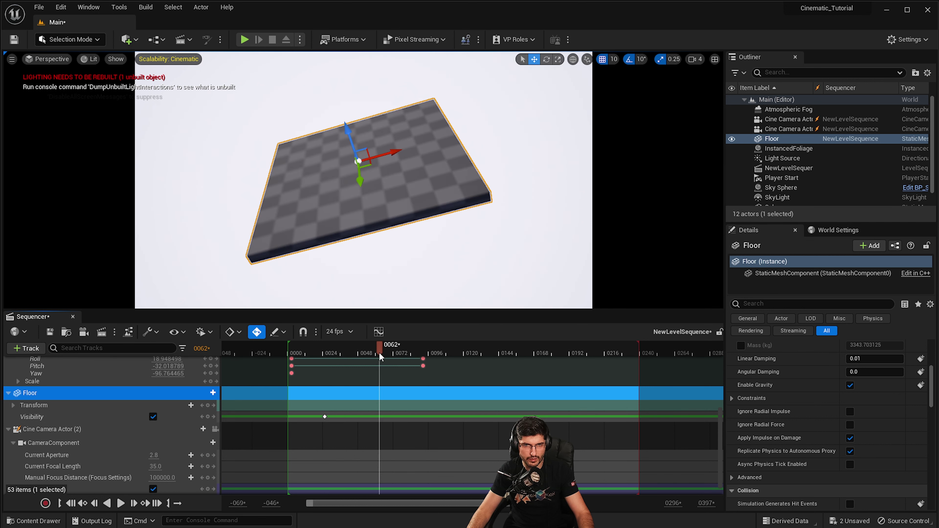
{"action": "left_click", "coordinate": [153, 417]}
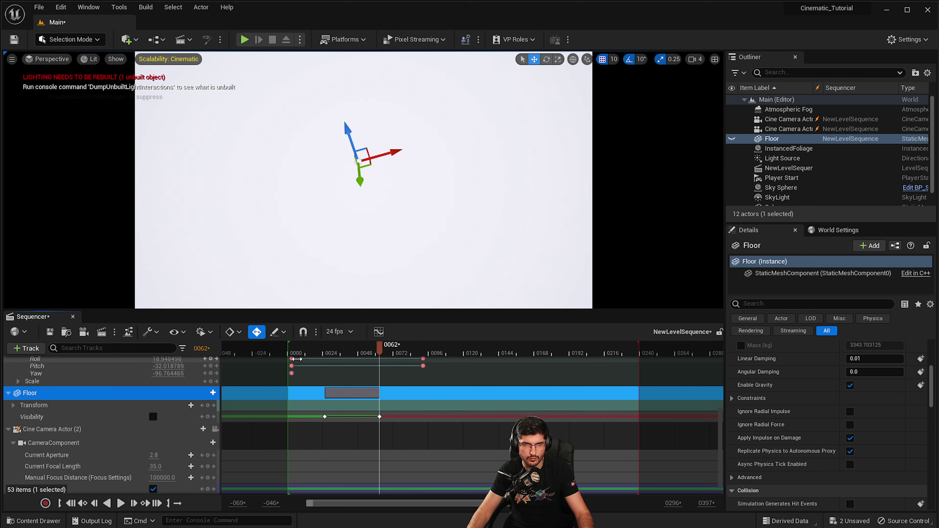
Play the sequence from the start and replay it from an earlier frame to check the Floor's visibility change.
{"action": "left_click", "coordinate": [290, 353]}
{"action": "key", "text": "space"}
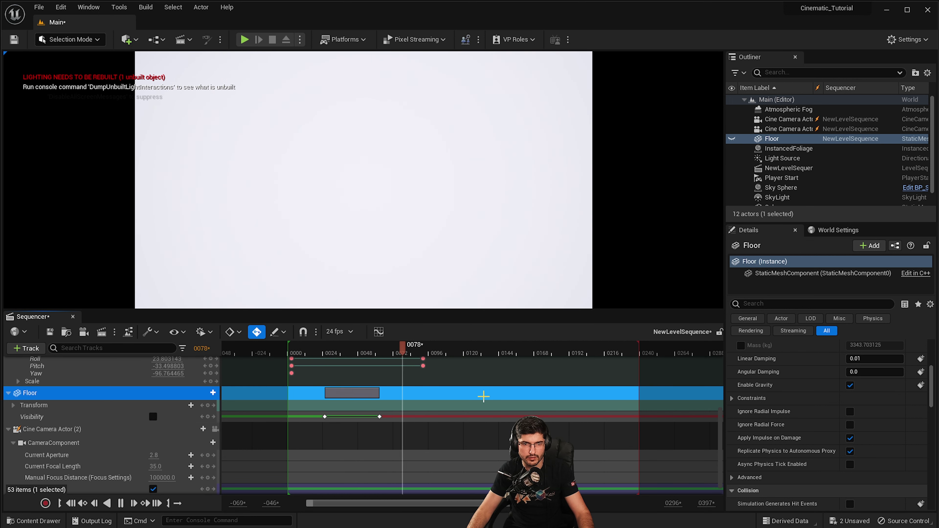
{"action": "key", "text": "space"}
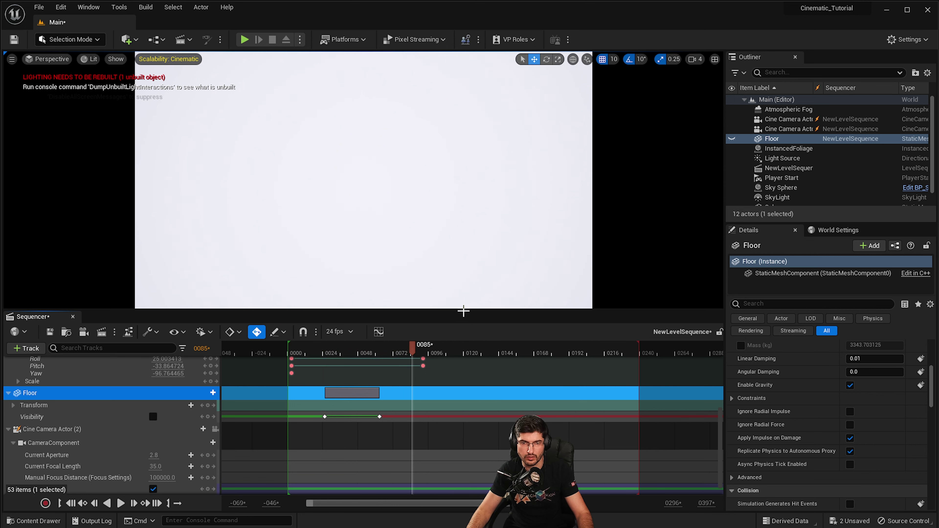
{"action": "left_click_drag", "start_coordinate": [358, 352], "coordinate": [314, 367]}
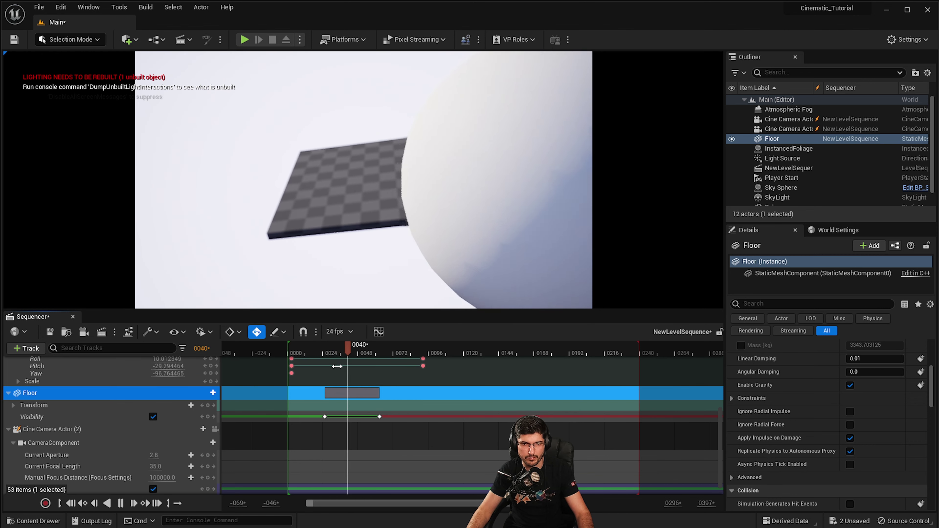
{"action": "key", "text": "space"}
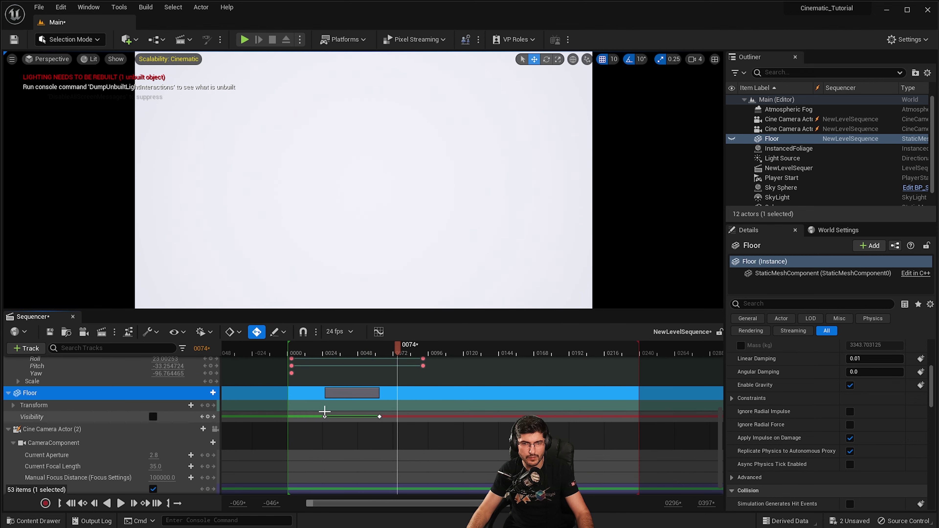
Space the Floor's visibility keys wider apart, shift them to about frames 80 and 124, and play the sequence.
{"action": "left_click", "coordinate": [341, 366]}
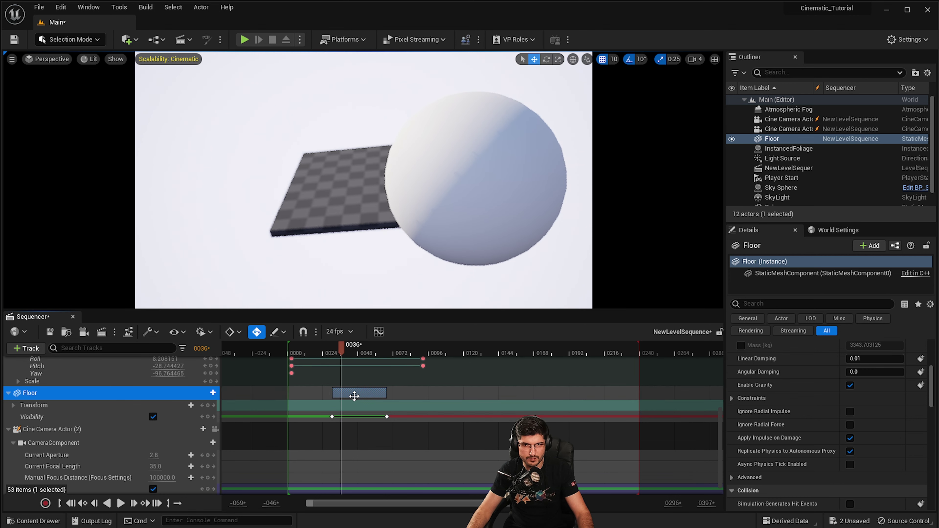
{"action": "left_click_drag", "start_coordinate": [352, 393], "coordinate": [310, 392]}
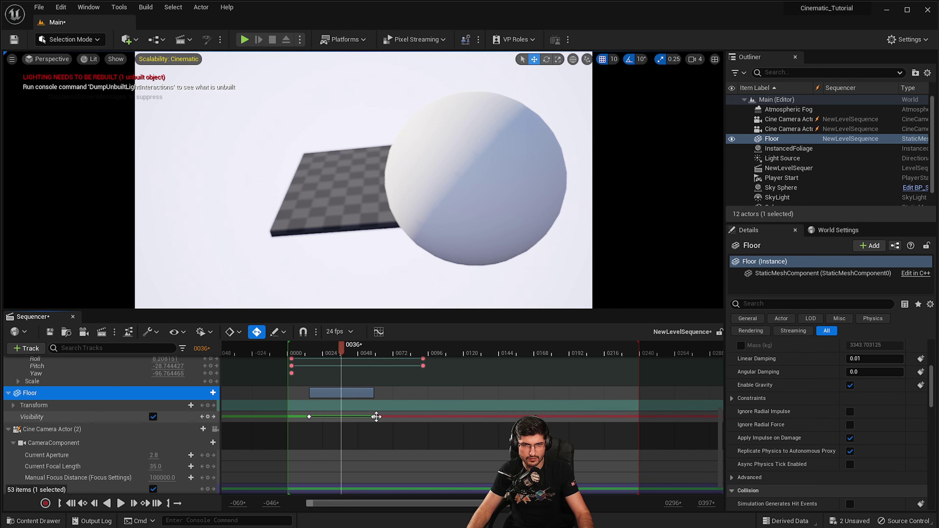
{"action": "left_click_drag", "start_coordinate": [352, 391], "coordinate": [449, 416]}
{"action": "key", "text": "space"}
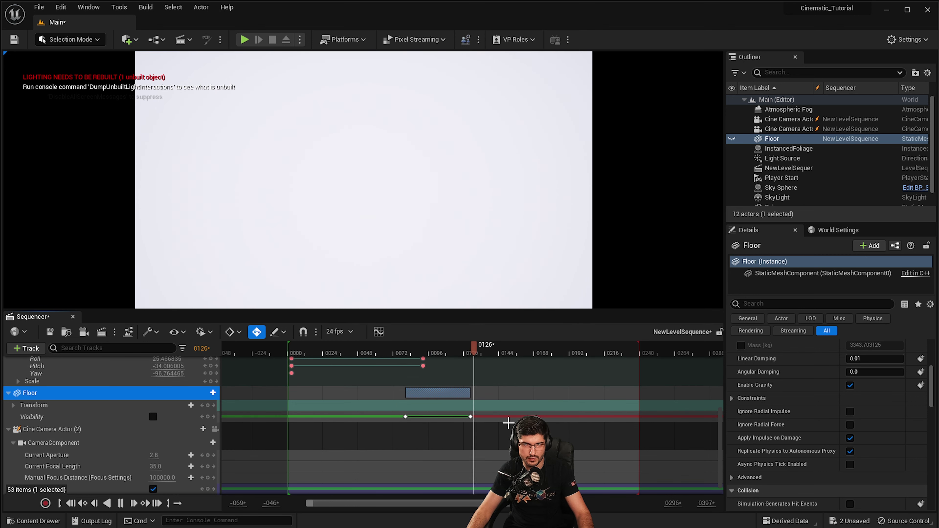
Stop the playback and move the playhead to frame 59 to review the camera and Floor tracks.
{"action": "key", "text": "space"}
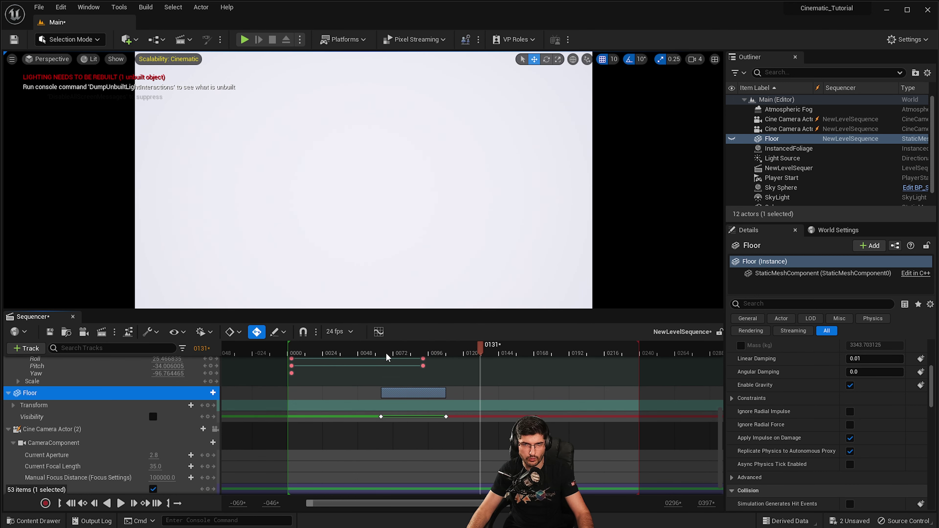
{"action": "left_click", "coordinate": [375, 354]}
{"action": "scroll", "coordinate": [318, 400], "scroll_direction": "up", "scroll_amount": 5}
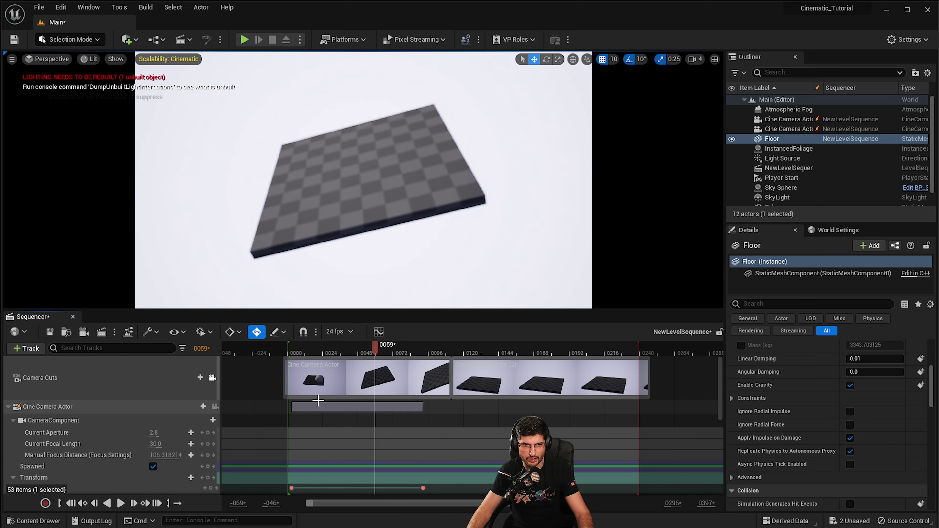
{"action": "scroll", "coordinate": [432, 411], "scroll_direction": "down", "scroll_amount": 4}
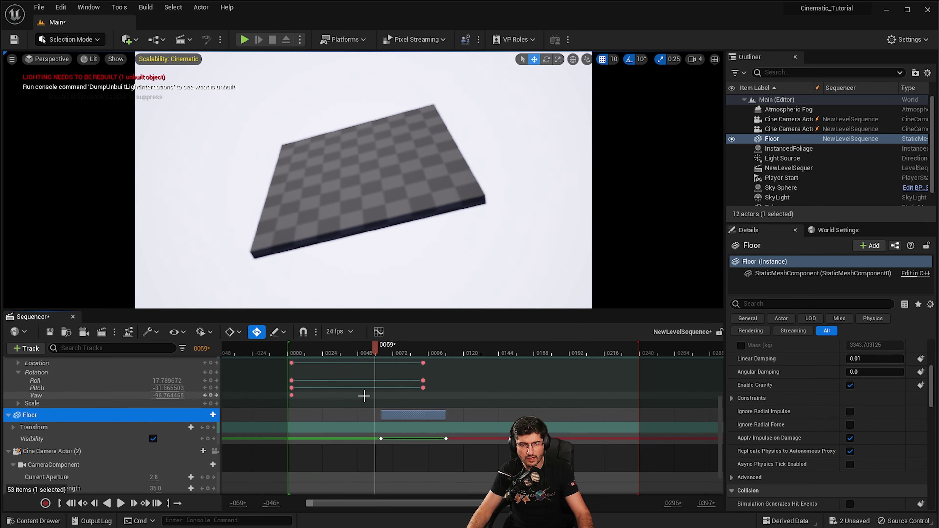
{"action": "scroll", "coordinate": [430, 420], "scroll_direction": "down", "scroll_amount": 2}
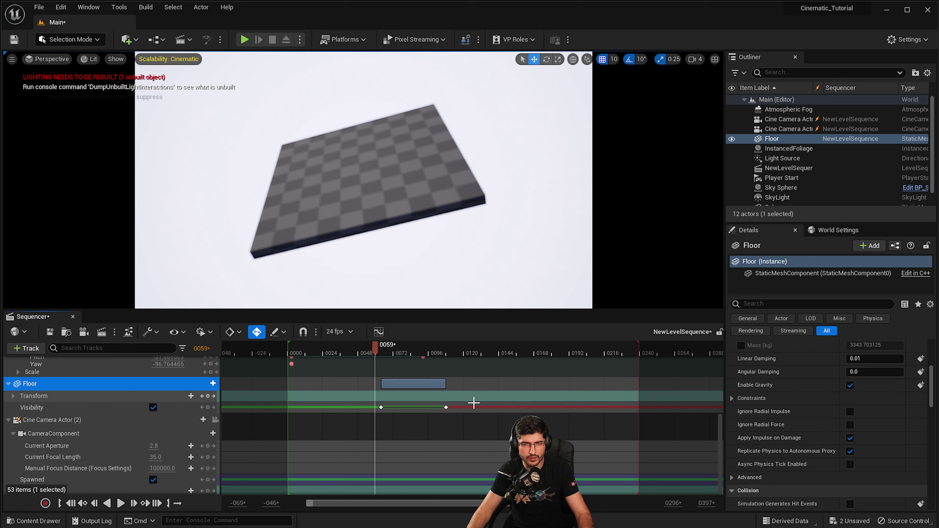
Turn on Channel Colors in the Sequencer's view options.
{"action": "left_click", "coordinate": [286, 368]}
{"action": "left_click", "coordinate": [169, 332]}
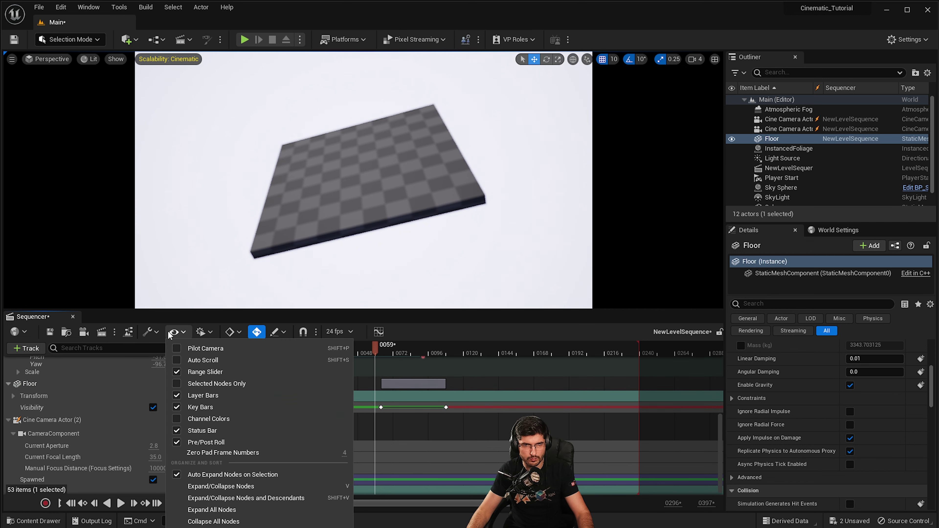
{"action": "left_click", "coordinate": [184, 420]}
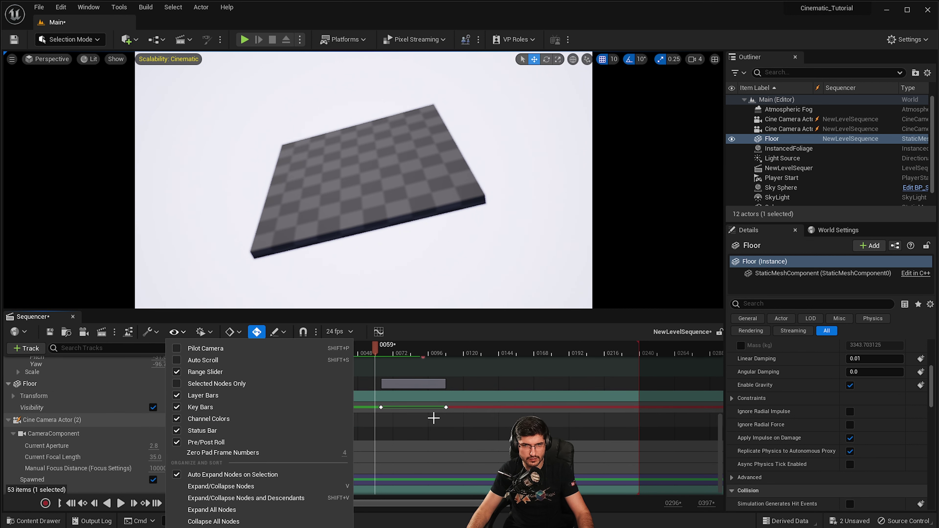
{"action": "left_click", "coordinate": [433, 418]}
Add a Yaw rotation keyframe for the first Cine Camera Actor at its Pitch key on frame 92.
{"action": "scroll", "coordinate": [433, 418], "scroll_direction": "up", "scroll_amount": 3}
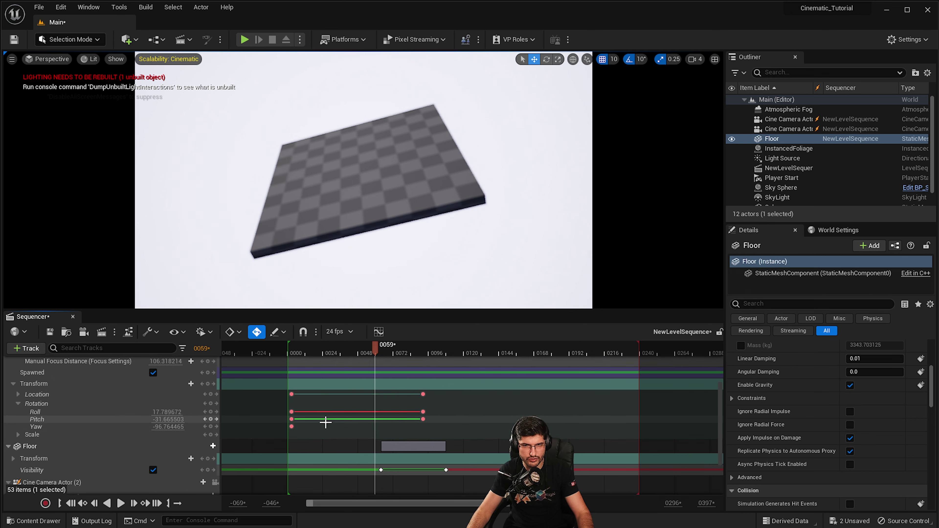
{"action": "left_click", "coordinate": [217, 419]}
{"action": "left_click", "coordinate": [210, 428]}
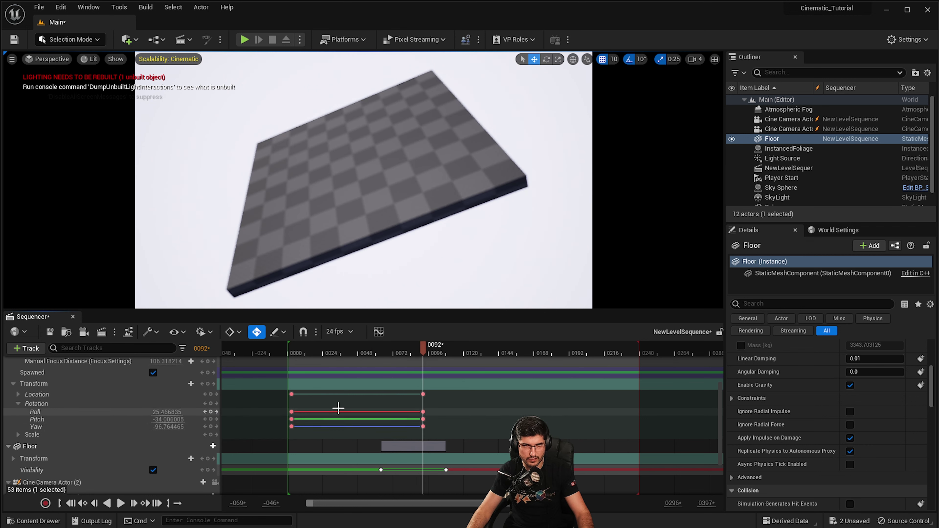
Shift the Floor track's visibility keys a few frames forward on the timeline.
{"action": "scroll", "coordinate": [425, 389], "scroll_direction": "down", "scroll_amount": 2}
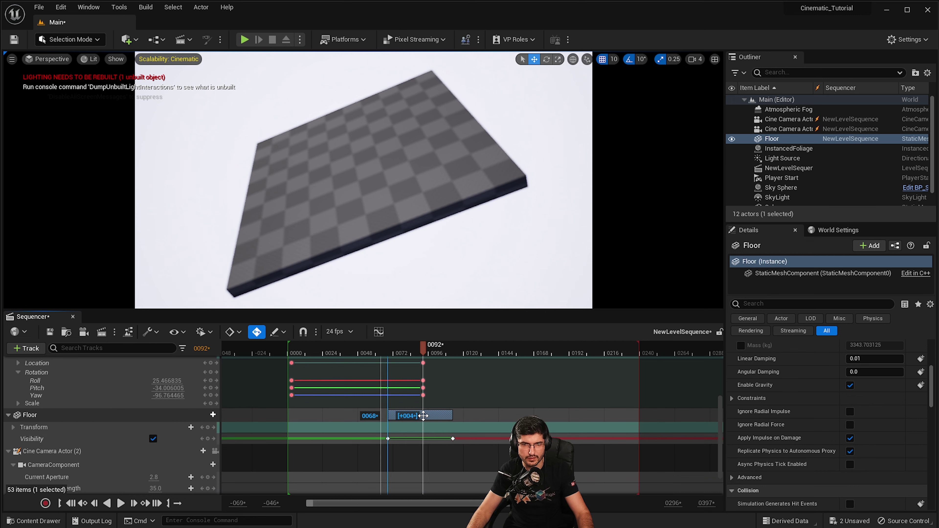
{"action": "left_click_drag", "start_coordinate": [413, 415], "coordinate": [422, 415]}
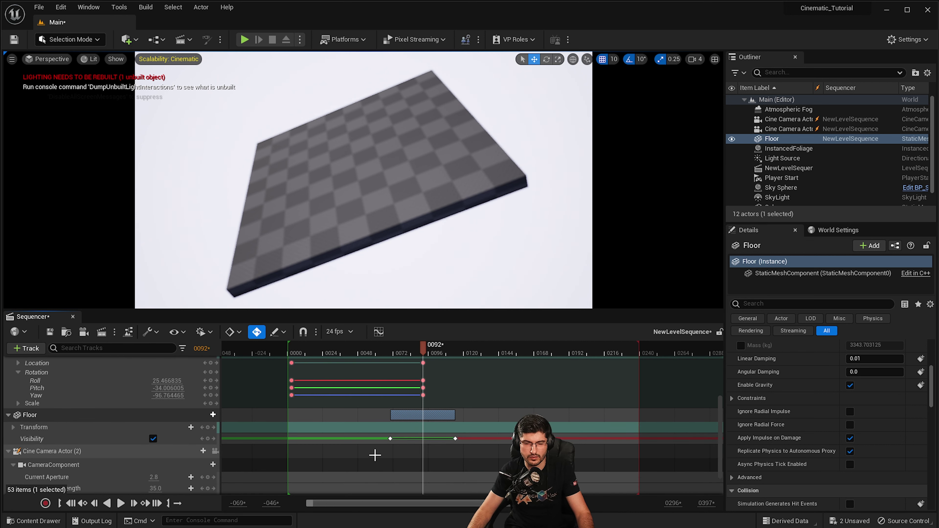
Scrub through the sequence to check both camera shots, leaving the playhead at frame 18.
{"action": "left_click_drag", "start_coordinate": [425, 358], "coordinate": [399, 361]}
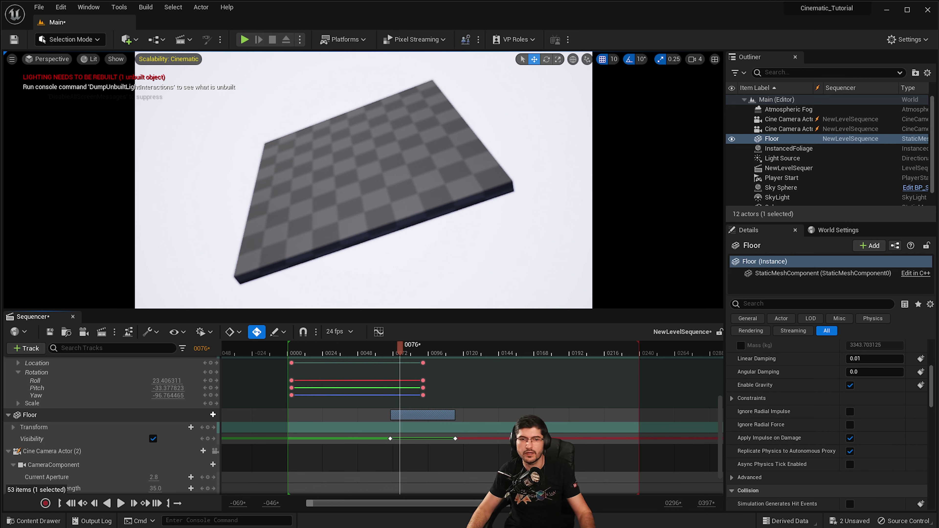
{"action": "left_click_drag", "start_coordinate": [392, 355], "coordinate": [362, 353]}
{"action": "scroll", "coordinate": [465, 390], "scroll_direction": "up", "scroll_amount": 5}
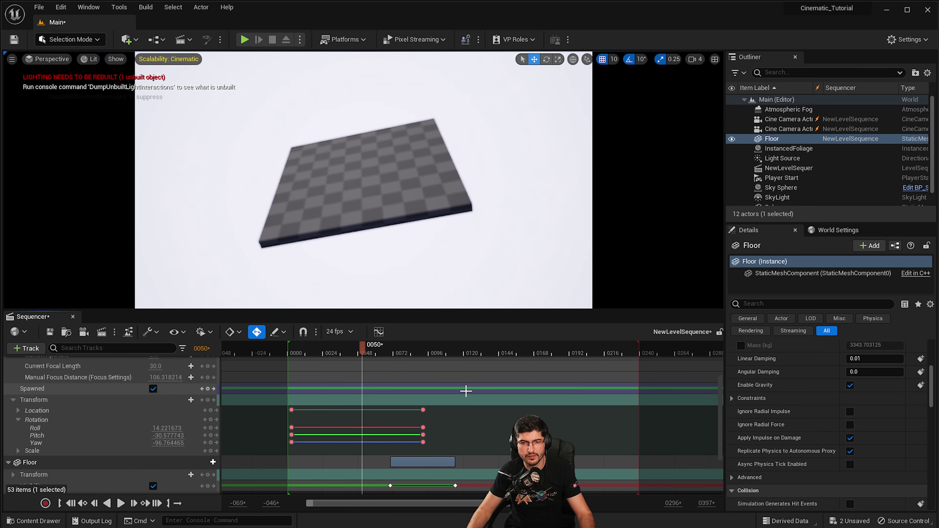
{"action": "left_click", "coordinate": [435, 354]}
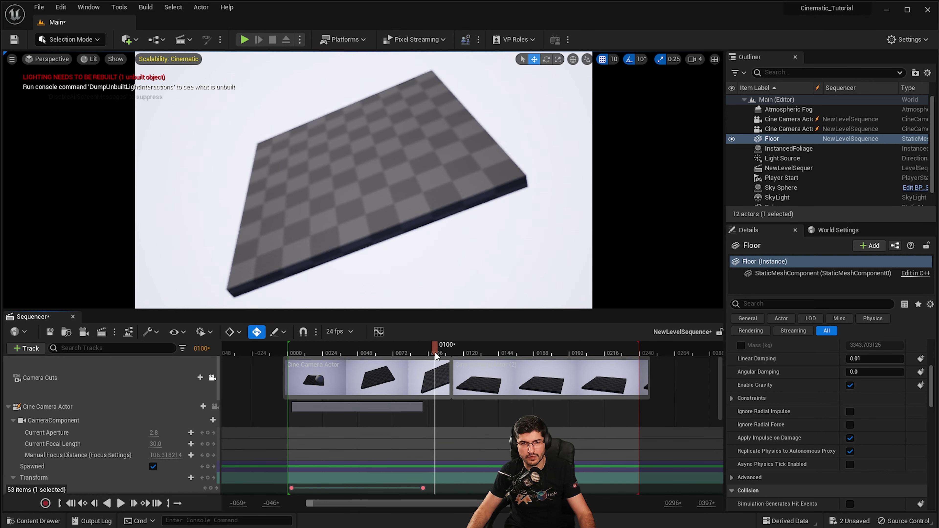
{"action": "left_click_drag", "start_coordinate": [451, 354], "coordinate": [315, 352]}
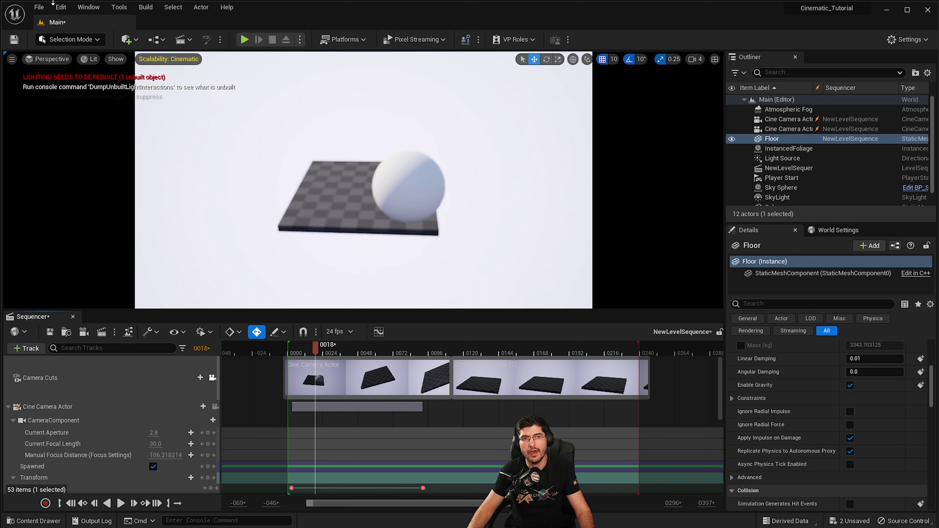
Add a PostProcessVolume to the level and reset its location to 0, 0, 0.
{"action": "left_click", "coordinate": [128, 38]}
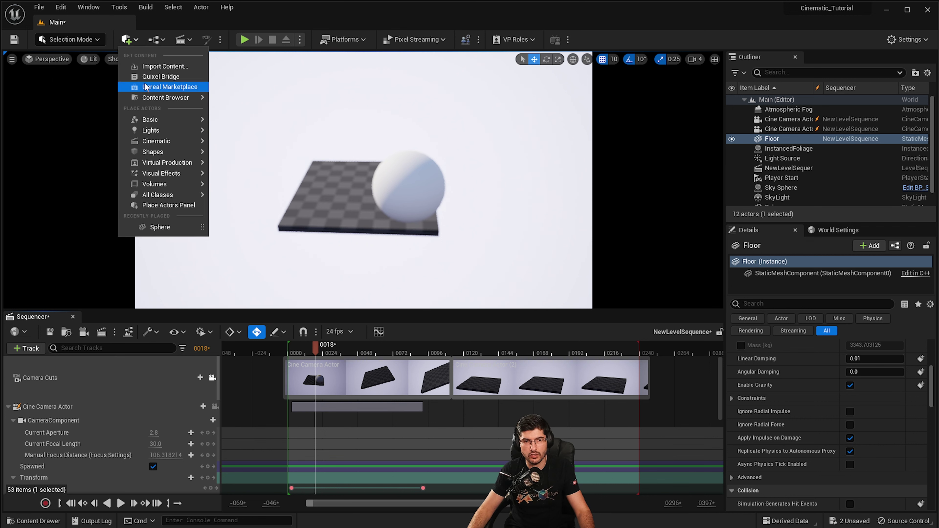
{"action": "mouse_move", "coordinate": [158, 177]}
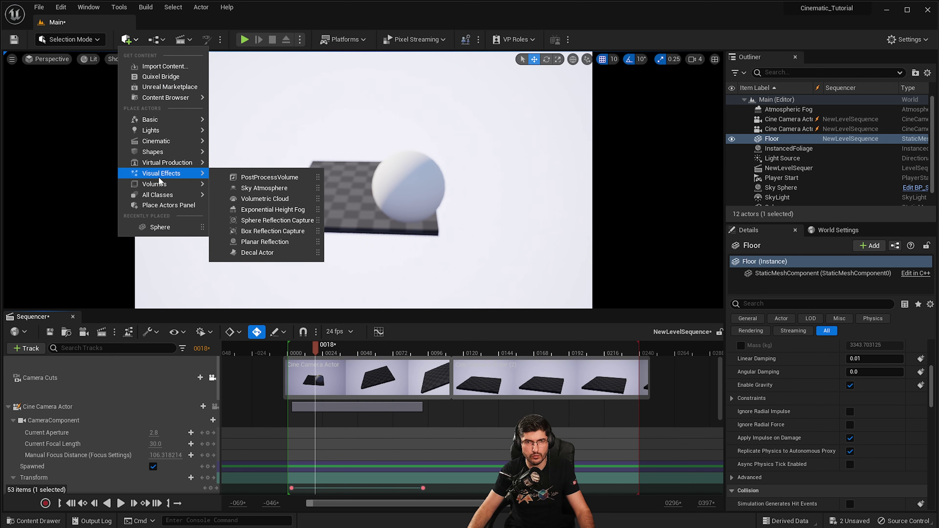
{"action": "mouse_move", "coordinate": [150, 146]}
{"action": "left_click", "coordinate": [264, 178]}
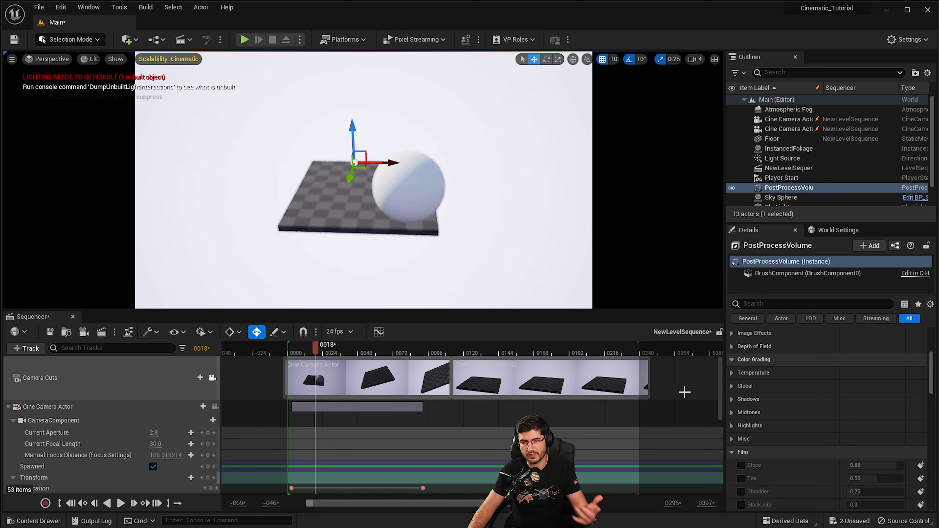
{"action": "scroll", "coordinate": [807, 420], "scroll_direction": "up", "scroll_amount": 3}
{"action": "scroll", "coordinate": [808, 419], "scroll_direction": "up", "scroll_amount": 3}
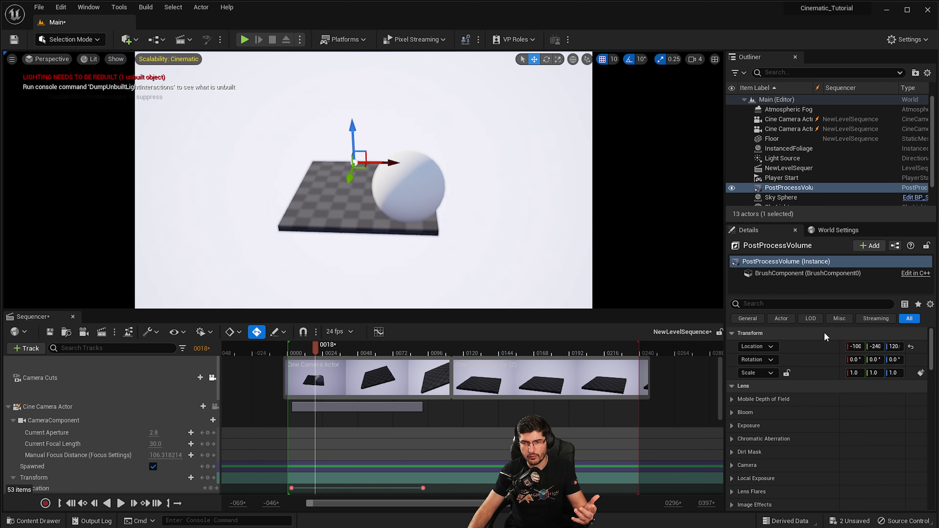
{"action": "left_click", "coordinate": [911, 346]}
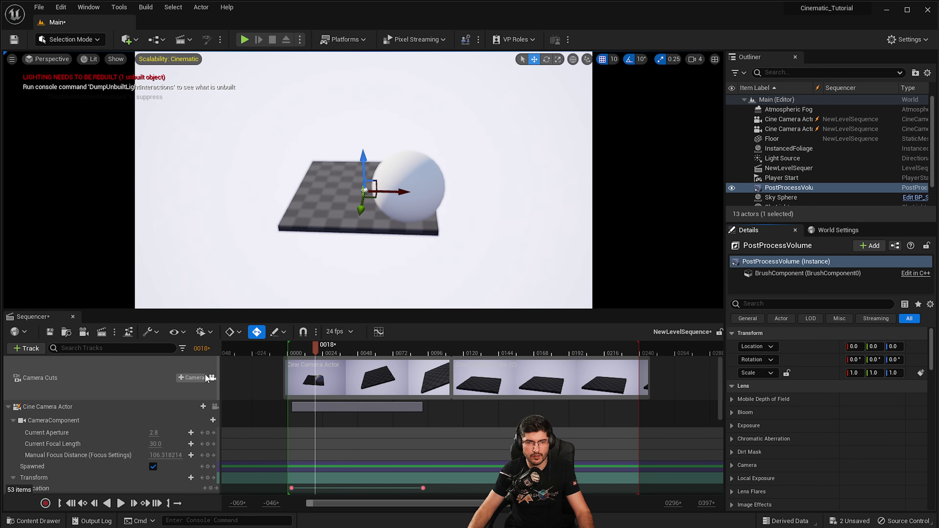
Unlock the viewport from the camera cuts and view the PostProcessVolume up close in the free perspective.
{"action": "left_click", "coordinate": [212, 378]}
{"action": "scroll", "coordinate": [535, 219], "scroll_direction": "up", "scroll_amount": 10}
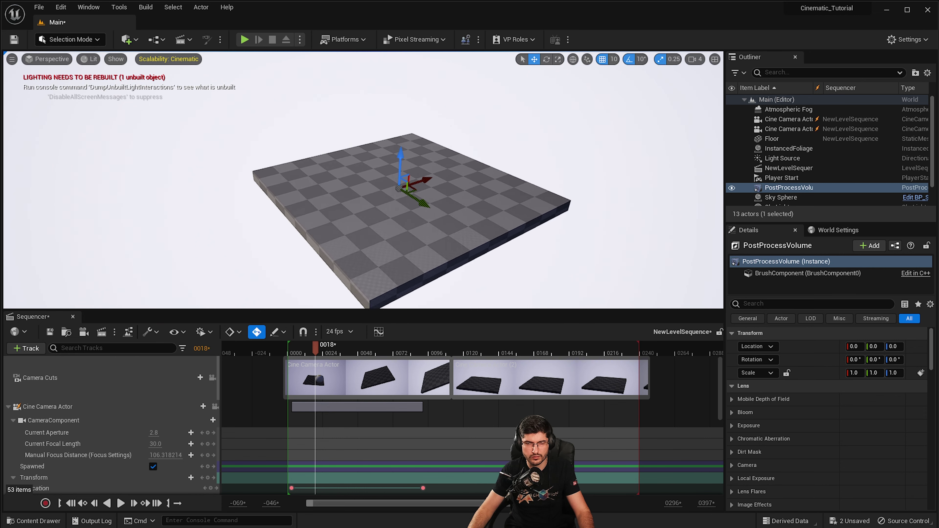
{"action": "right_click_drag", "start_coordinate": [535, 219], "coordinate": [519, 219]}
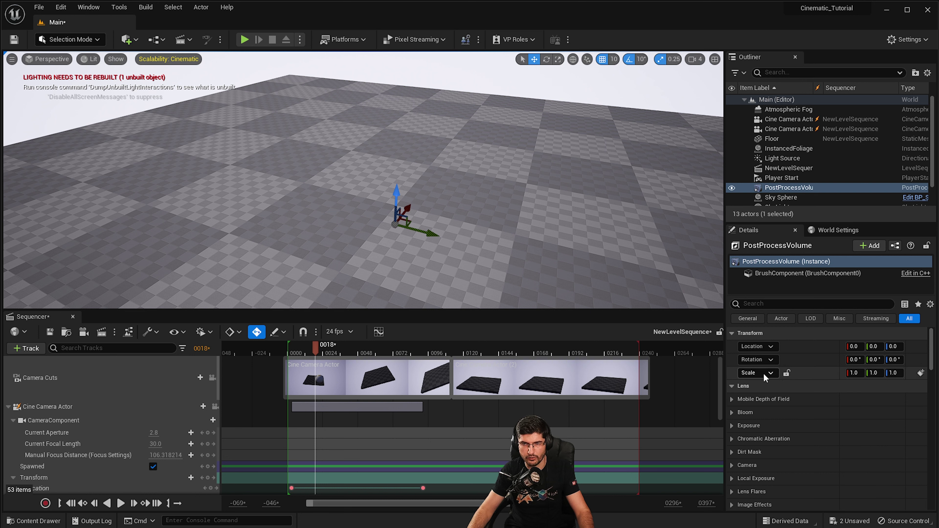
Lock the PostProcessVolume's scale proportions and enlarge it uniformly to a scale of 6.82.
{"action": "left_click", "coordinate": [787, 373]}
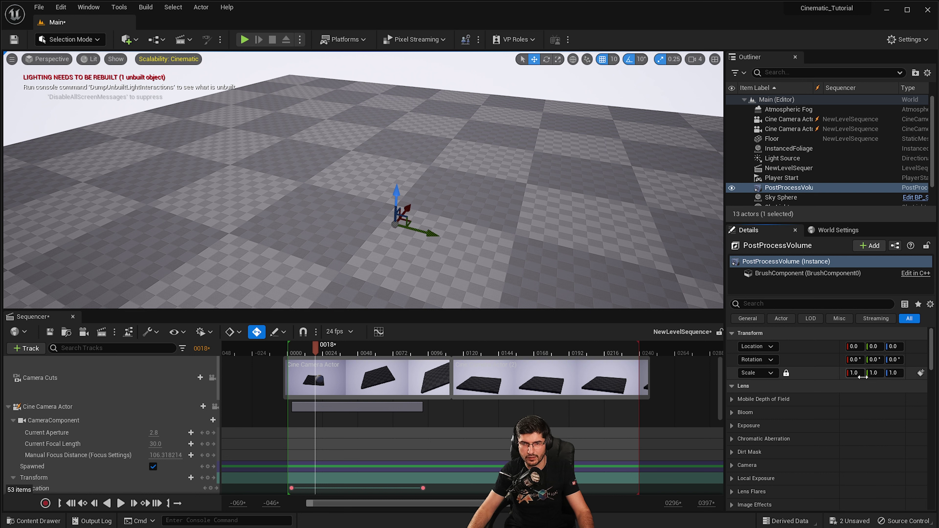
{"action": "left_click_drag", "start_coordinate": [863, 377], "coordinate": [900, 376]}
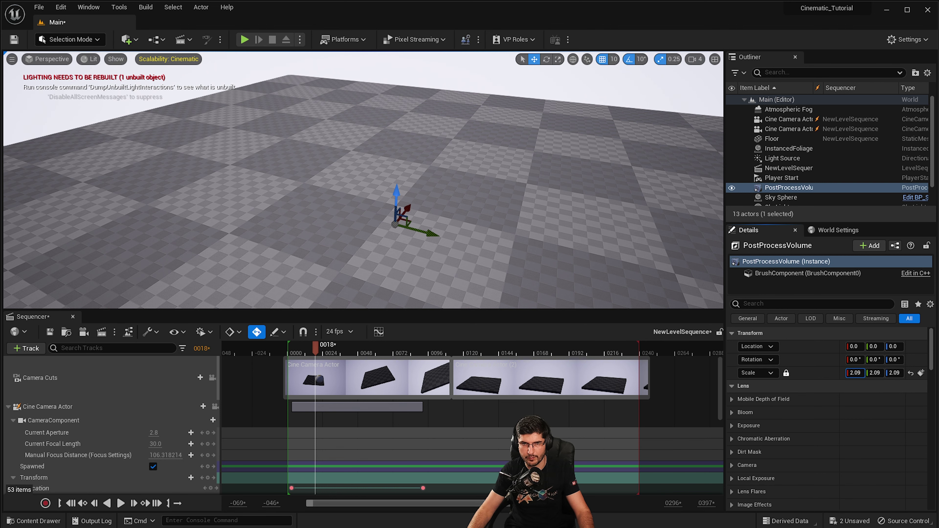
{"action": "scroll", "coordinate": [564, 192], "scroll_direction": "down", "scroll_amount": 10}
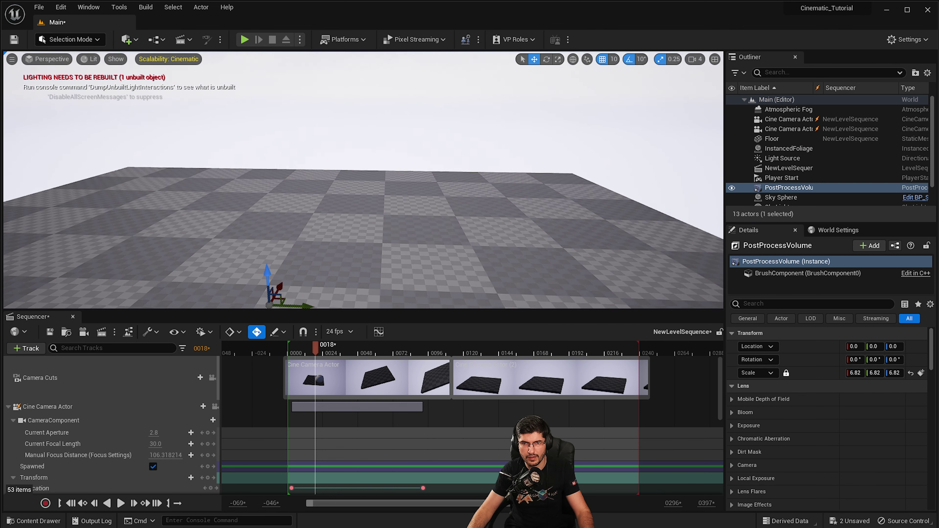
{"action": "key", "text": "f"}
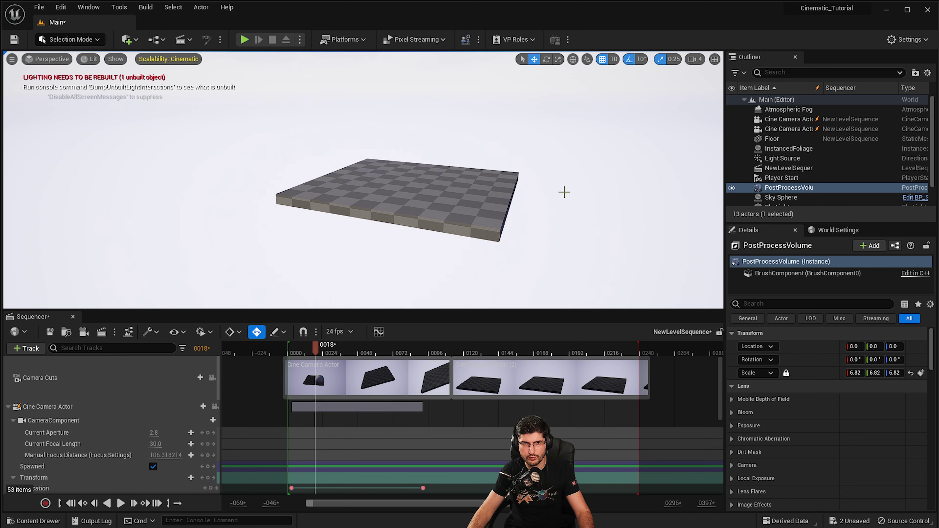
{"action": "scroll", "coordinate": [564, 192], "scroll_direction": "up", "scroll_amount": 3}
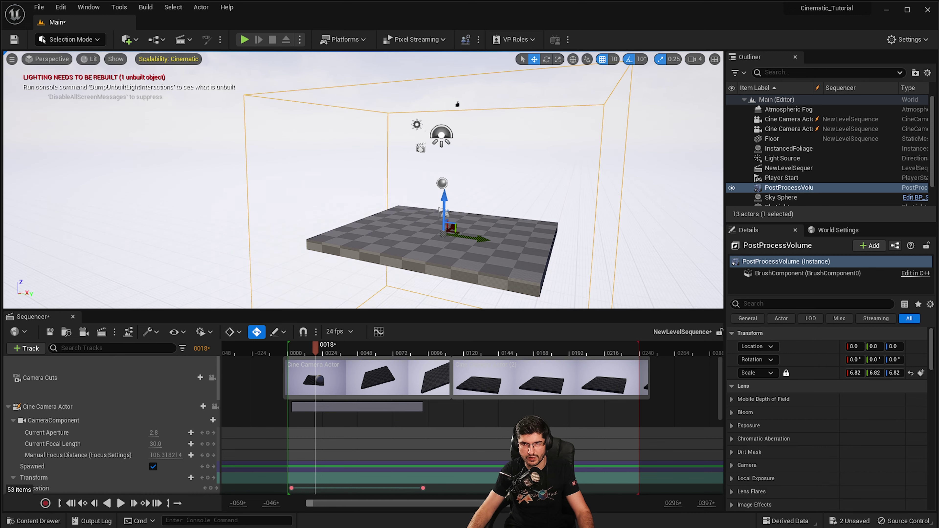
Reduce the PostProcessVolume's uniform scale to 5.62 and inspect its bounds around the floor from several angles.
{"action": "right_click_drag", "start_coordinate": [543, 189], "coordinate": [572, 189]}
{"action": "left_click_drag", "start_coordinate": [861, 372], "coordinate": [841, 373]}
{"action": "mouse_move", "coordinate": [431, 107]}
{"action": "right_mouse_down"}
{"action": "mouse_move", "coordinate": [451, 103]}
{"action": "mouse_move", "coordinate": [431, 107]}
{"action": "right_mouse_up"}
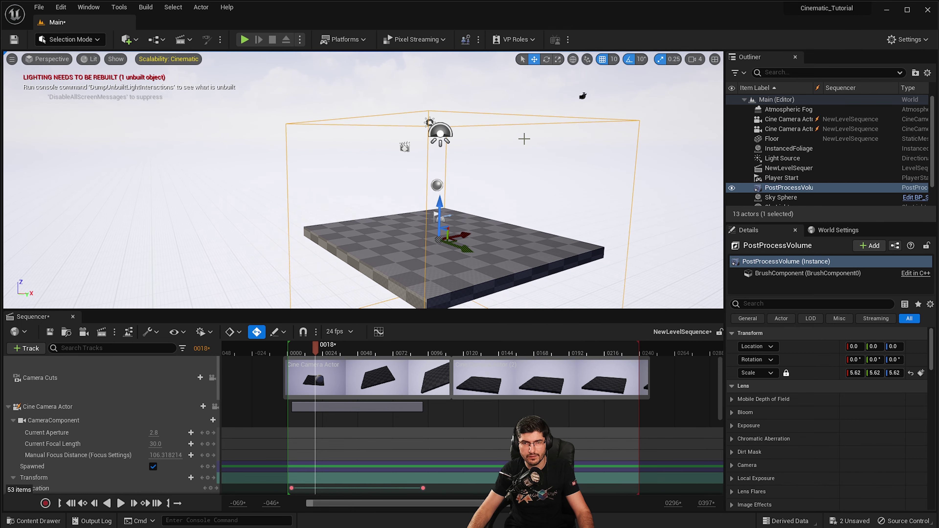
{"action": "right_click_drag", "start_coordinate": [524, 139], "coordinate": [222, 114]}
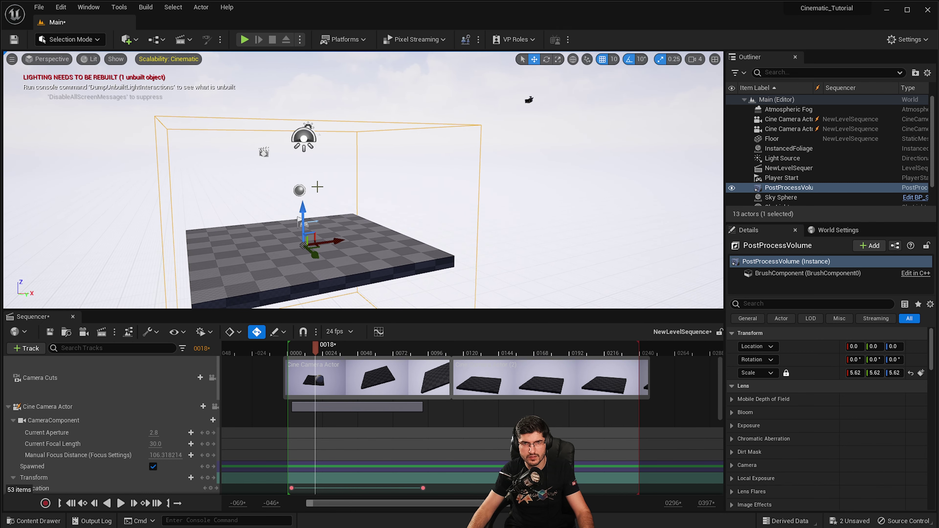
{"action": "right_click_drag", "start_coordinate": [317, 187], "coordinate": [290, 187]}
{"action": "right_click_drag", "start_coordinate": [411, 143], "coordinate": [429, 163]}
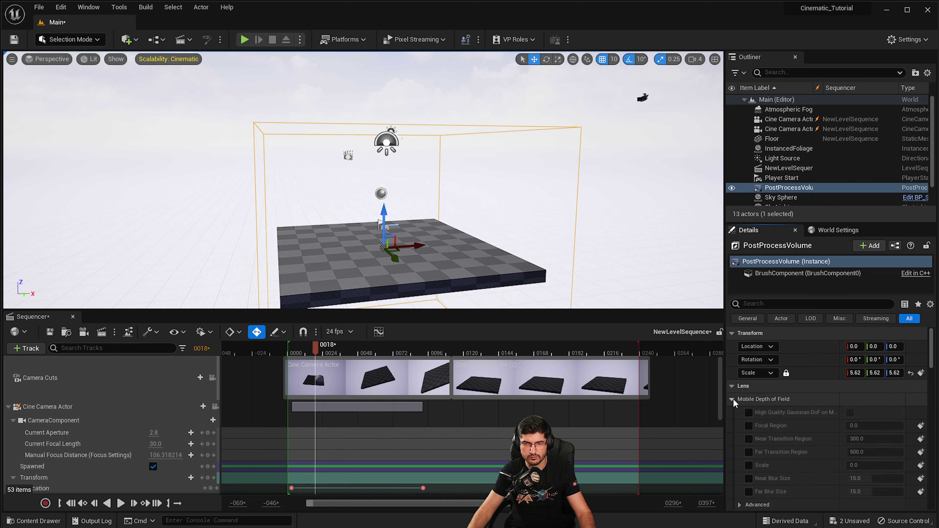
Enable the Bloom Method and Intensity overrides on the PostProcessVolume and set the intensity to 50.
{"action": "left_click", "coordinate": [738, 411]}
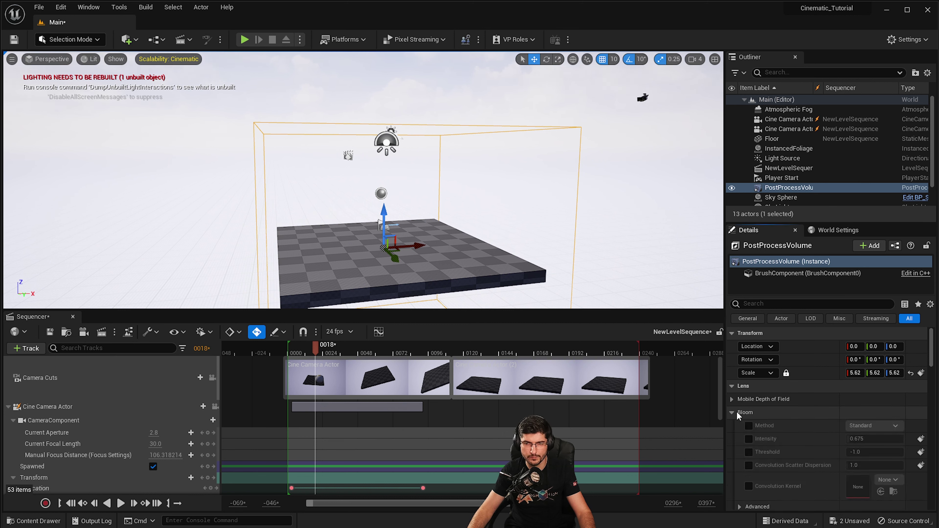
{"action": "left_click", "coordinate": [749, 426]}
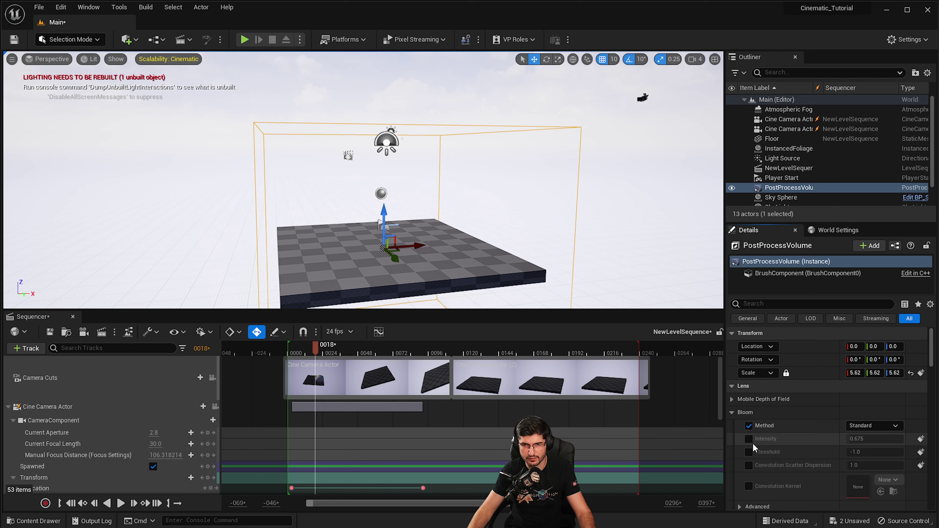
{"action": "left_click", "coordinate": [748, 439]}
{"action": "left_click", "coordinate": [857, 440]}
{"action": "type", "text": "5"}
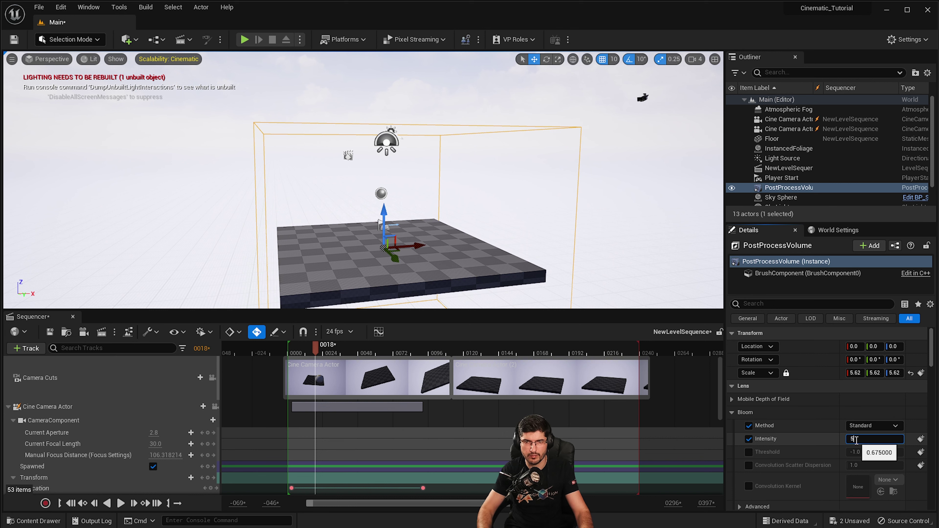
{"action": "type", "text": "10"}
{"action": "key", "text": "Return"}
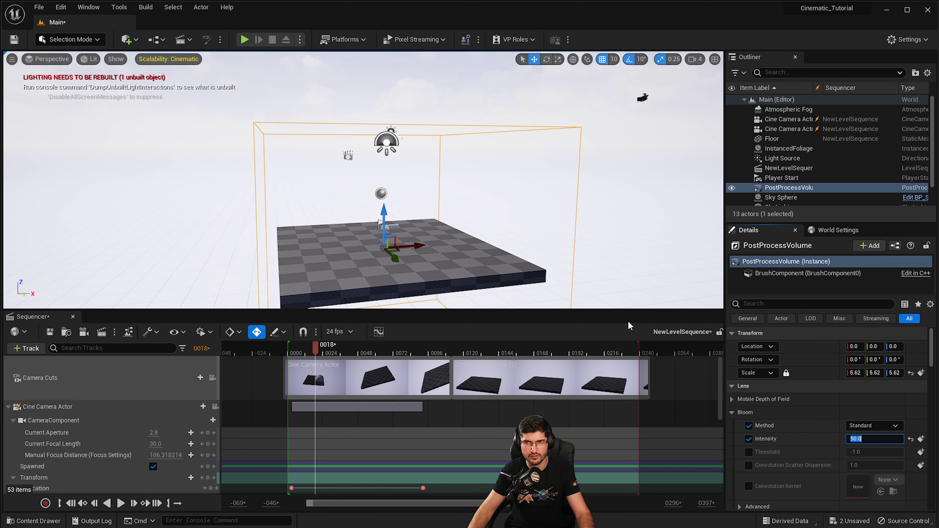
Look over the bloom effect in the viewport and set the Bloom intensity to 10.
{"action": "left_click_drag", "start_coordinate": [626, 235], "coordinate": [626, 262]}
{"action": "left_click", "coordinate": [882, 439]}
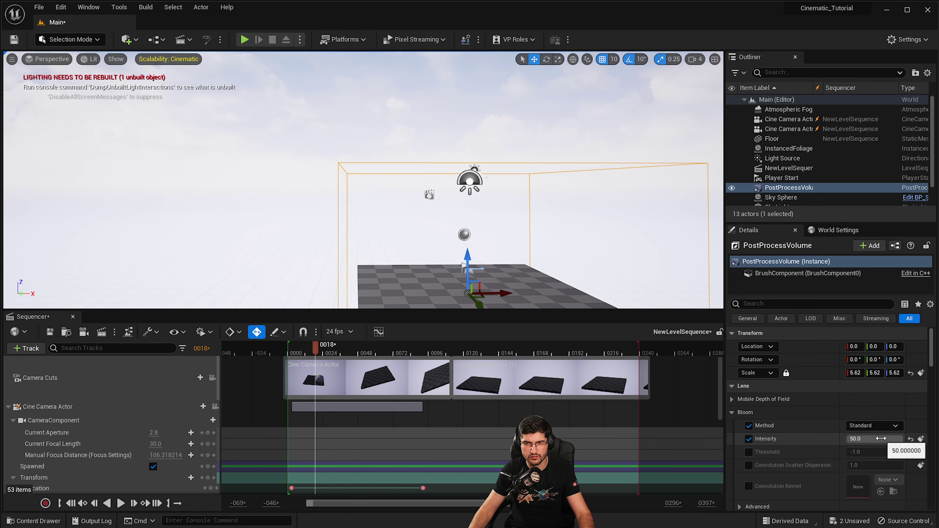
{"action": "type", "text": "10"}
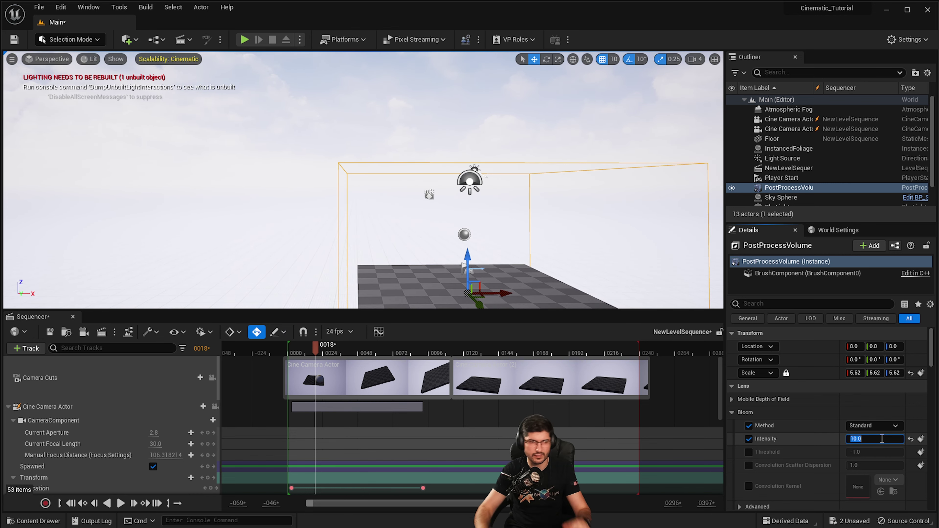
Set the PostProcessVolume's Bloom intensity to 8 and check the effect inside and outside the volume.
{"action": "key", "text": "Return"}
{"action": "left_click_drag", "start_coordinate": [591, 202], "coordinate": [528, 179]}
{"action": "left_click_drag", "start_coordinate": [482, 211], "coordinate": [421, 148]}
{"action": "left_click_drag", "start_coordinate": [873, 439], "coordinate": [857, 438]}
{"action": "type", "text": "8"}
{"action": "key", "text": "Return"}
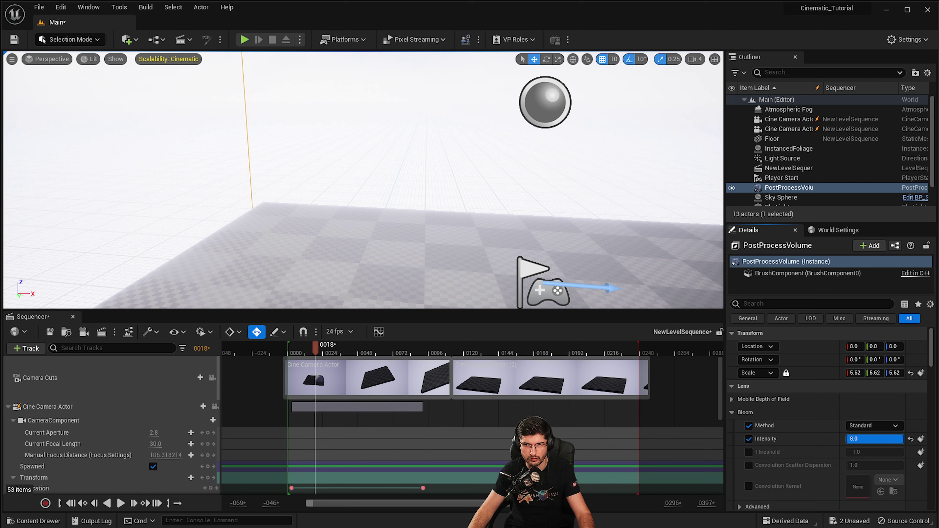
{"action": "left_click_drag", "start_coordinate": [421, 148], "coordinate": [480, 155]}
{"action": "scroll", "coordinate": [379, 241], "scroll_direction": "down", "scroll_amount": 10}
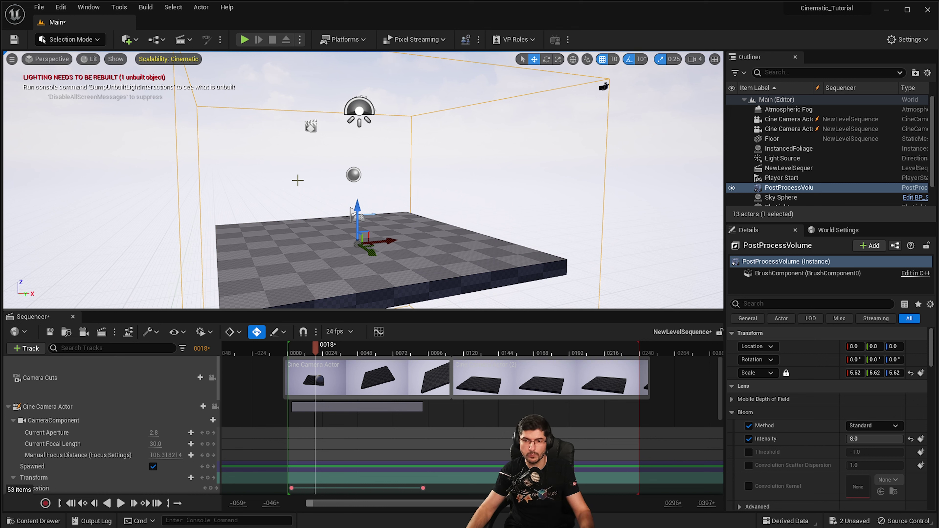
Enable Infinite Extent (Unbound) on the PostProcessVolume and check the bloom from outside its bounds.
{"action": "left_click_drag", "start_coordinate": [932, 350], "coordinate": [932, 444]}
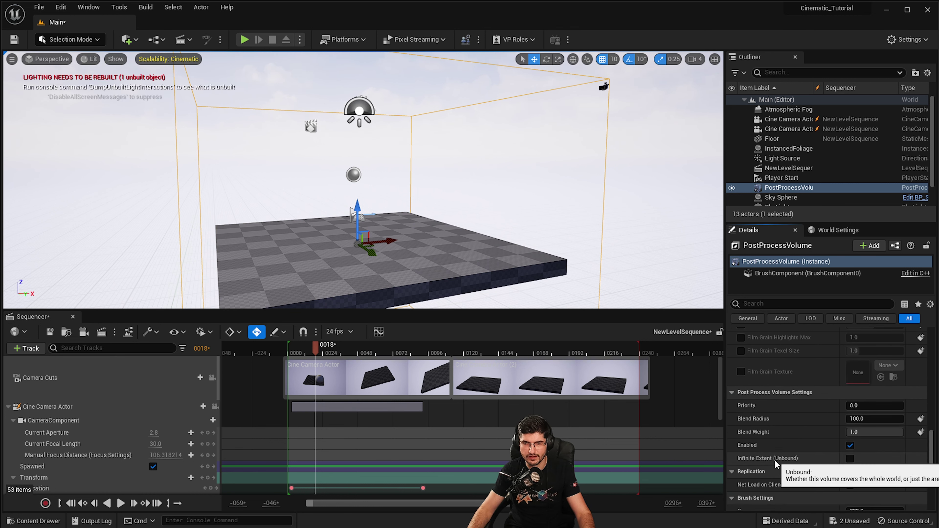
{"action": "left_click", "coordinate": [850, 459]}
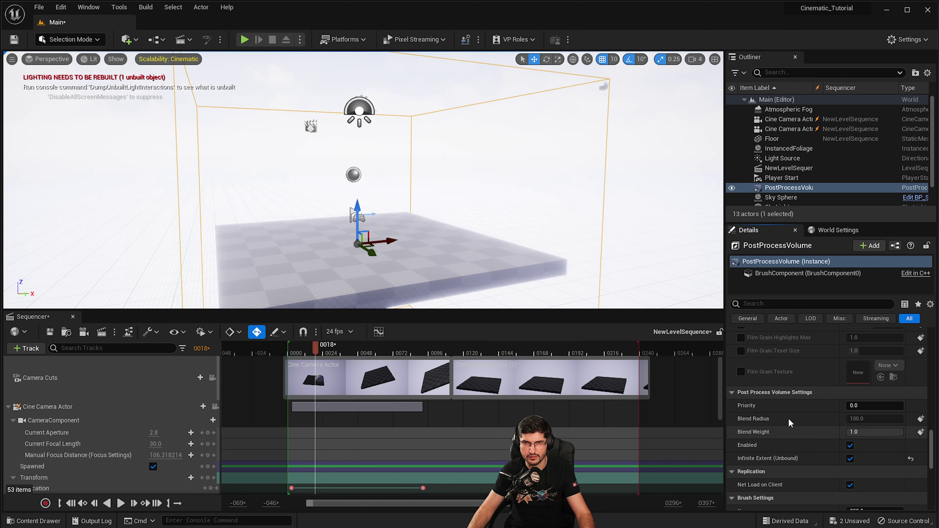
{"action": "right_click_drag", "start_coordinate": [380, 147], "coordinate": [380, 147]}
{"action": "right_click_drag", "start_coordinate": [484, 221], "coordinate": [484, 222]}
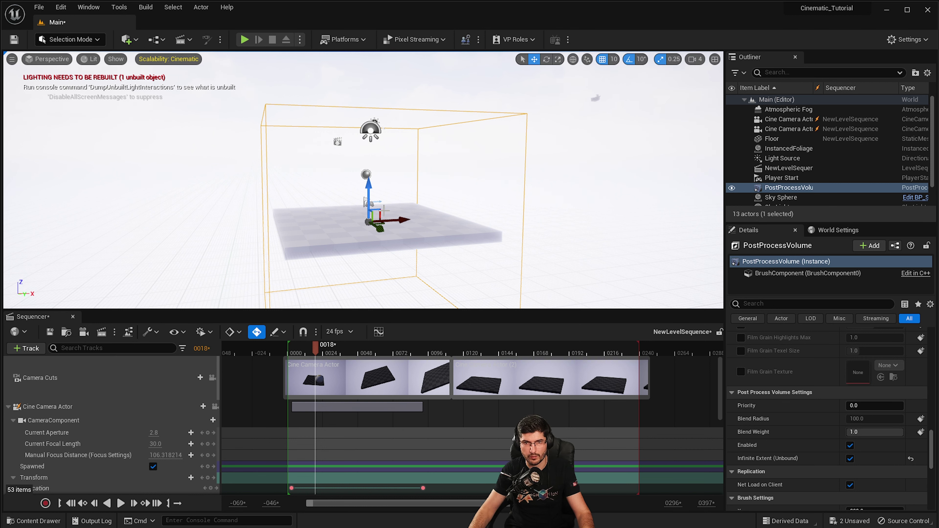
Duplicate the PostProcessVolume along the X axis beside the floor and disable Infinite Extent (Unbound) on the copy.
{"action": "left_click_drag", "start_coordinate": [397, 220], "coordinate": [540, 212], "text": "alt"}
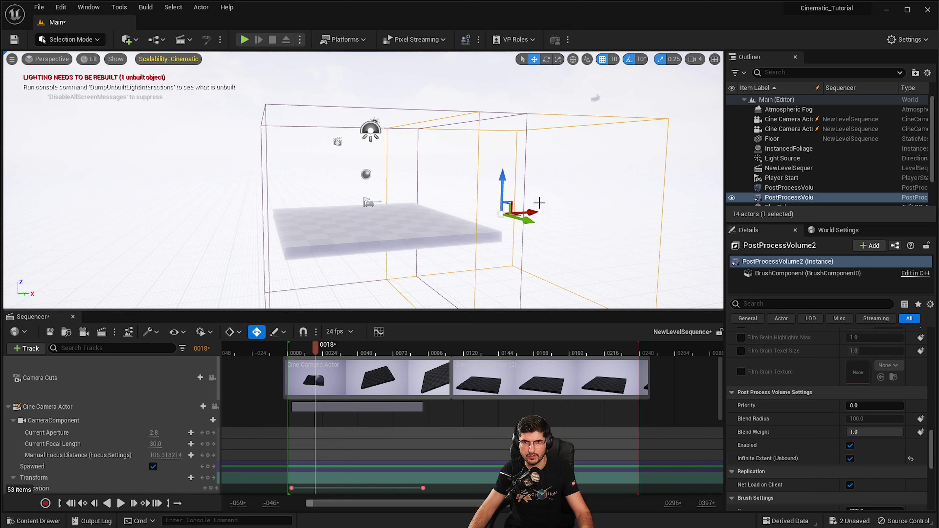
{"action": "key", "text": "d"}
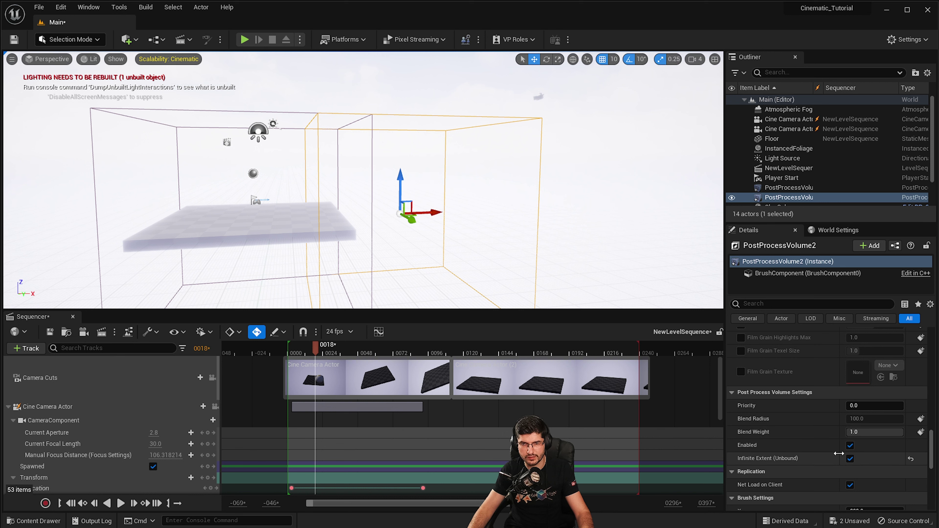
{"action": "left_click", "coordinate": [850, 458]}
{"action": "key", "text": "a"}
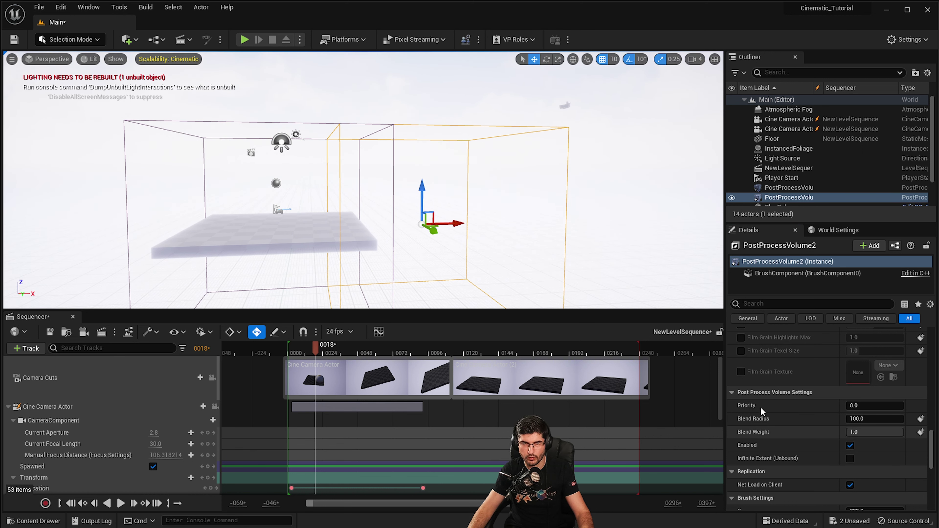
Set the duplicate volume's Bloom intensity to 100 and compare the effect inside and outside its bounds.
{"action": "left_click_drag", "start_coordinate": [931, 459], "coordinate": [930, 378]}
{"action": "scroll", "coordinate": [849, 416], "scroll_direction": "up", "scroll_amount": 4}
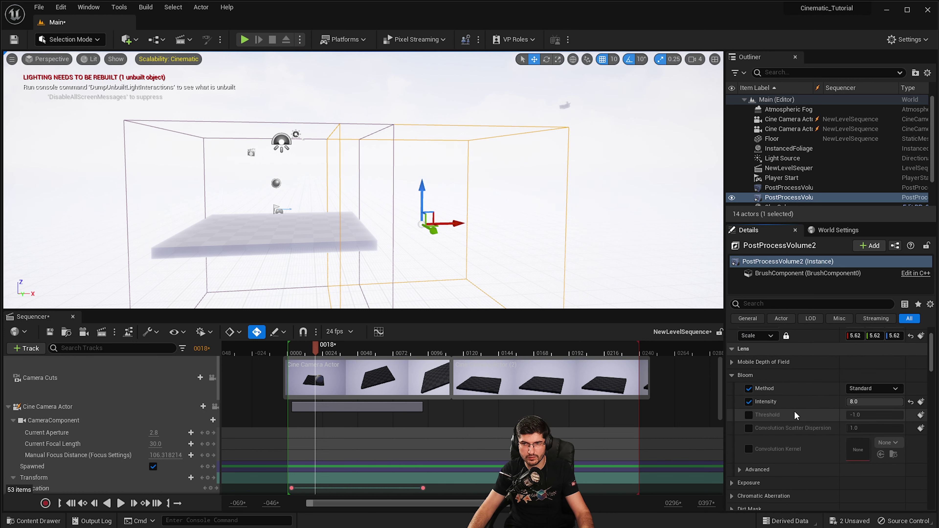
{"action": "left_click", "coordinate": [850, 417]}
{"action": "type", "text": "100"}
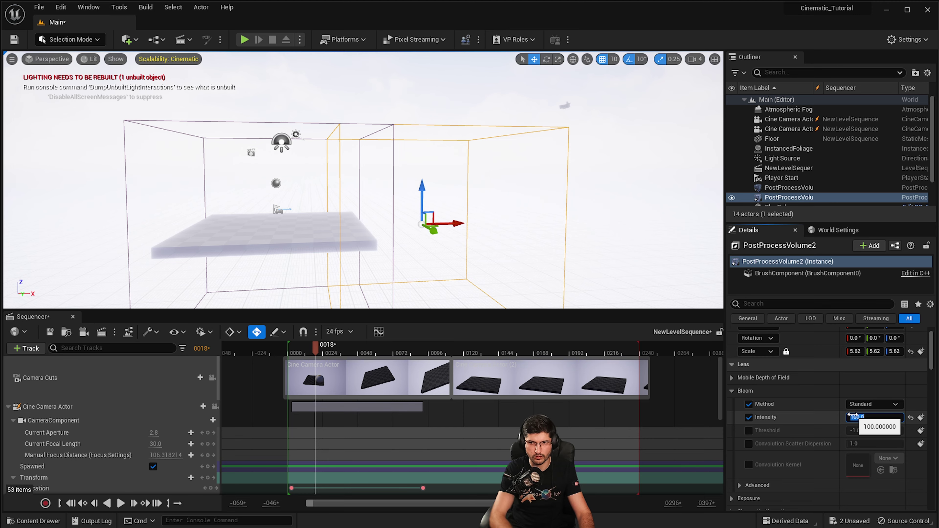
{"action": "key", "text": "Return"}
{"action": "right_click_drag", "start_coordinate": [418, 208], "coordinate": [417, 192]}
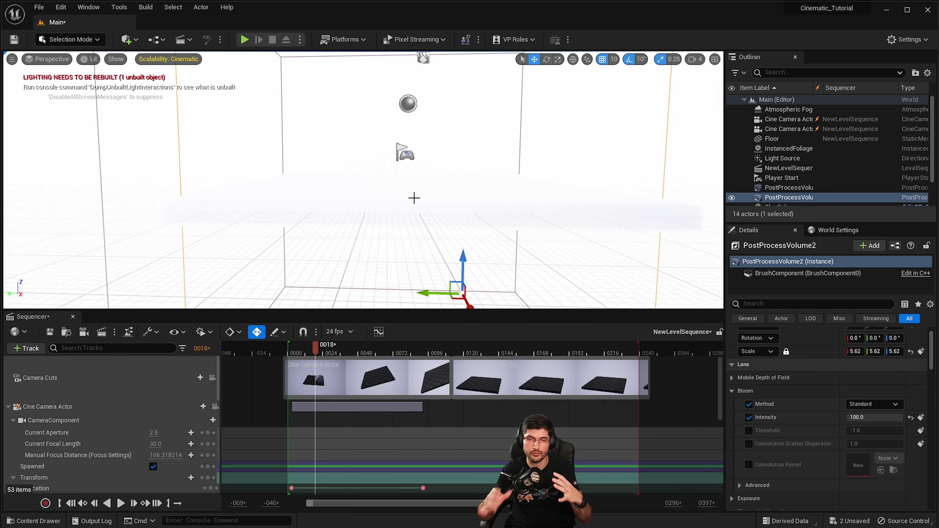
{"action": "right_click_drag", "start_coordinate": [401, 187], "coordinate": [401, 187]}
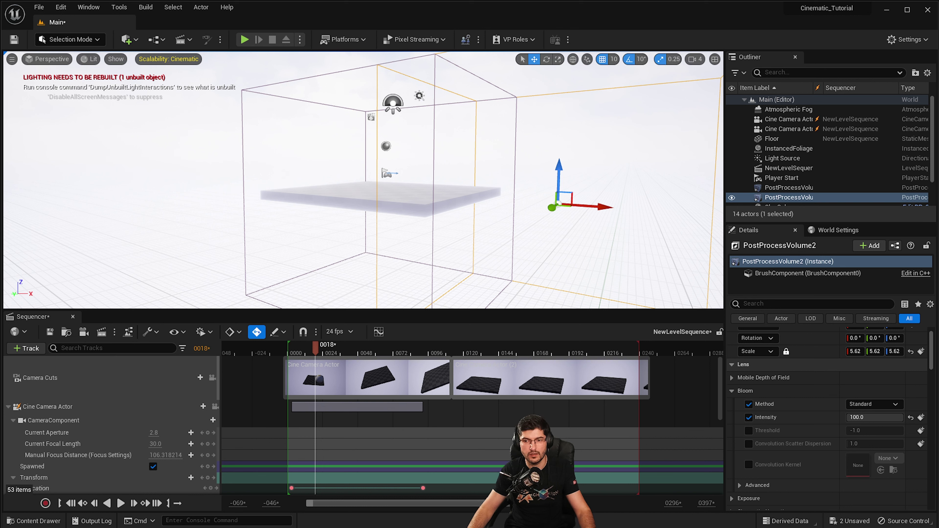
Move PostProcessVolume2 back along the X axis to overlap the original volume over the floor's edge.
{"action": "right_click_drag", "start_coordinate": [560, 235], "coordinate": [592, 239]}
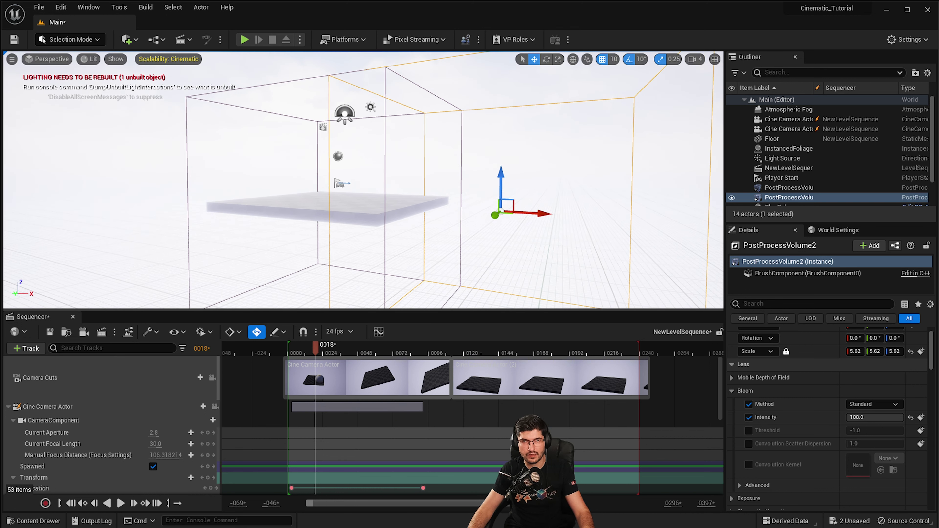
{"action": "left_click_drag", "start_coordinate": [529, 214], "coordinate": [453, 211]}
{"action": "middle_click_drag", "start_coordinate": [453, 211], "coordinate": [338, 166]}
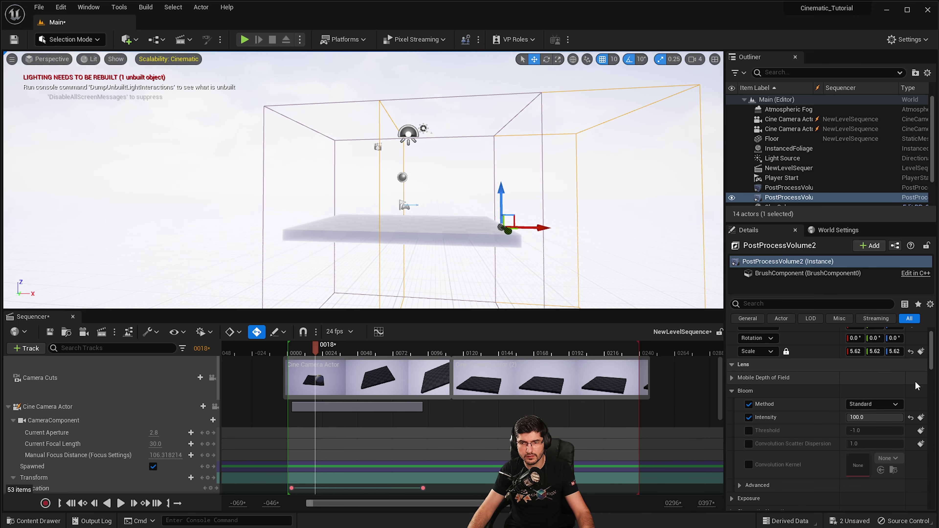
Disable Infinite Extent (Unbound) on the original PostProcessVolume and inspect the bloom where the two volumes overlap.
{"action": "left_click_drag", "start_coordinate": [930, 364], "coordinate": [931, 462]}
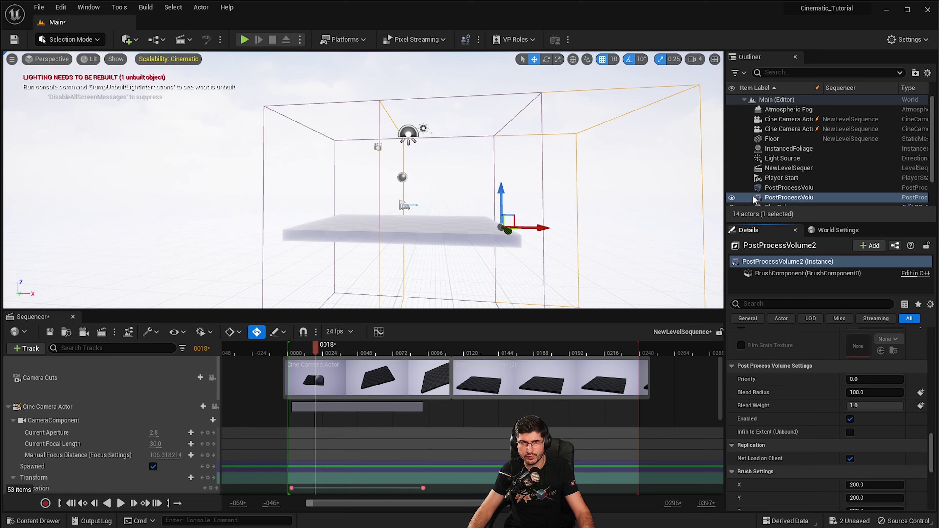
{"action": "left_click", "coordinate": [782, 188]}
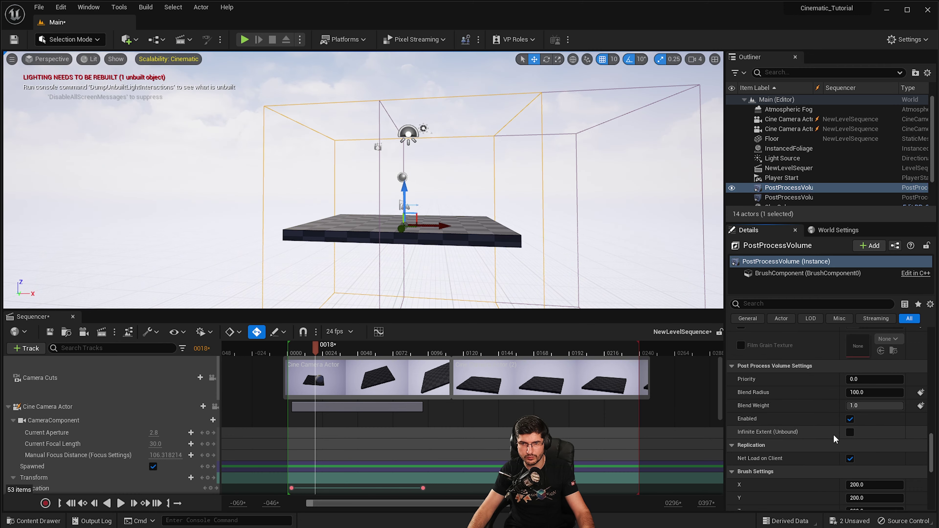
{"action": "key", "text": "f"}
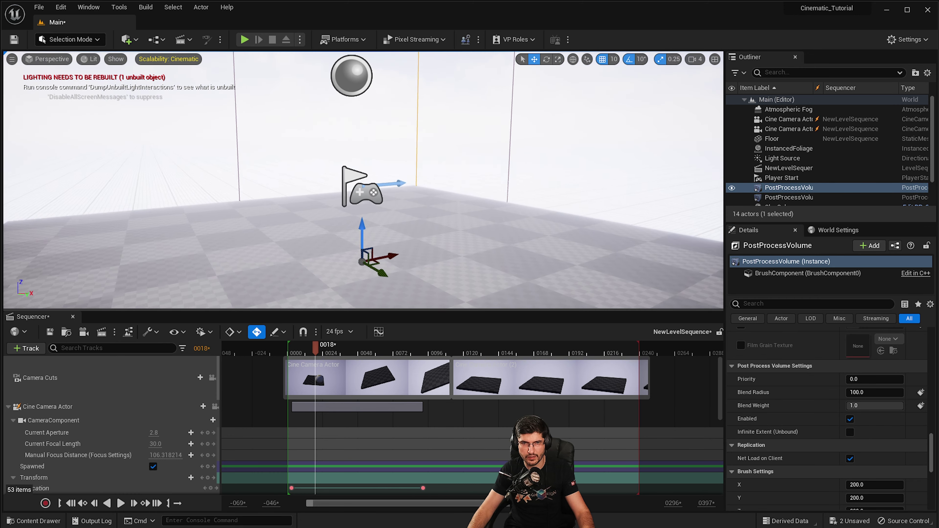
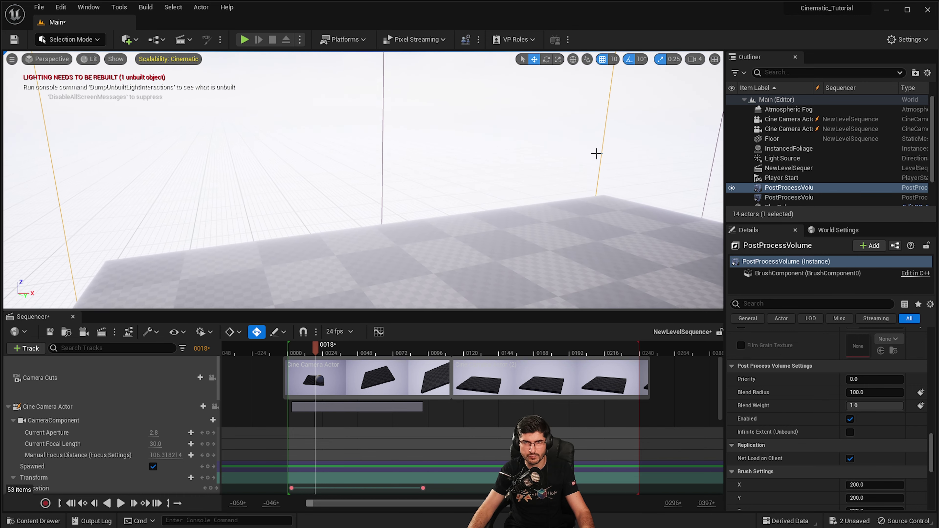
{"action": "right_click_drag", "start_coordinate": [534, 202], "coordinate": [535, 203]}
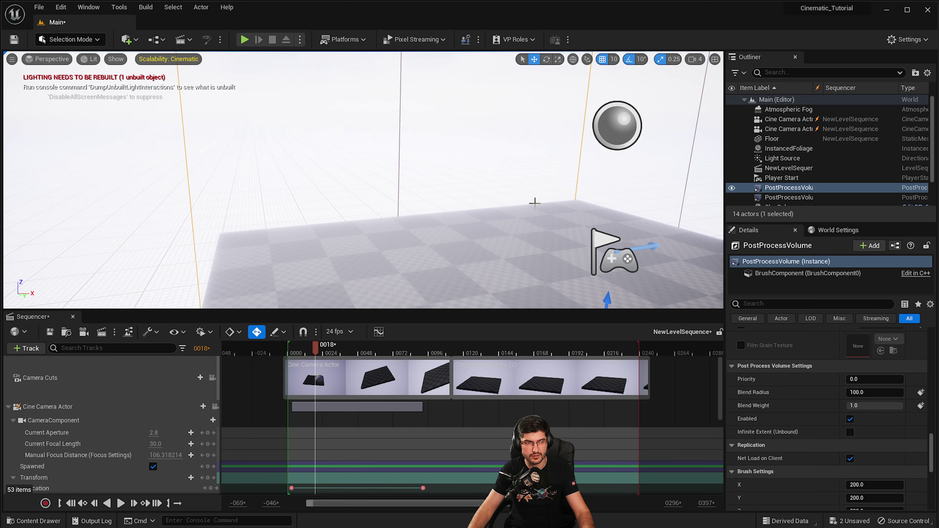
{"action": "key", "text": "f"}
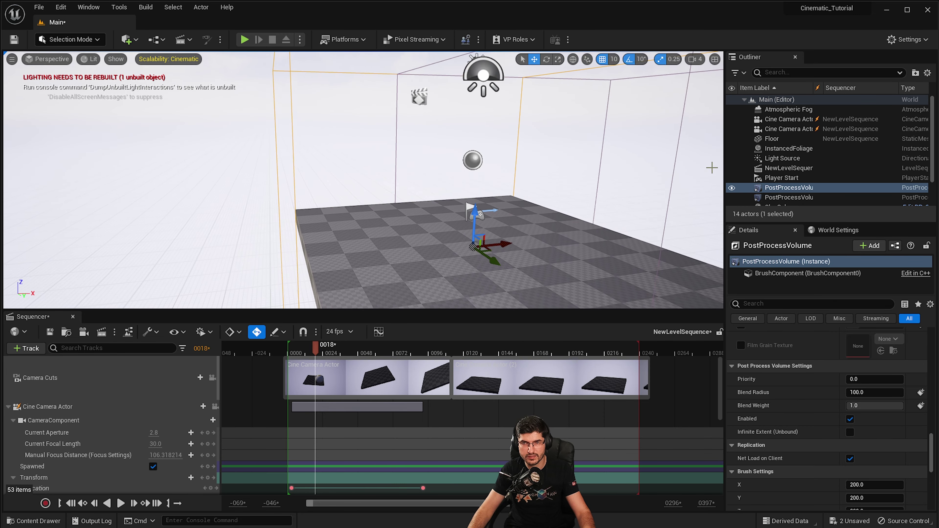
Set PostProcessVolume2's Priority to 1 and examine which bloom applies in the overlapping area.
{"action": "left_click", "coordinate": [809, 197]}
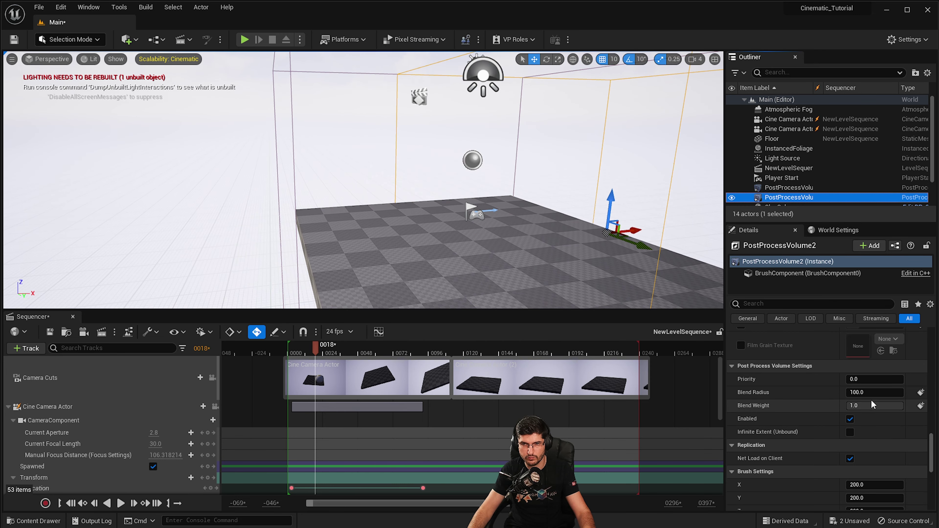
{"action": "left_click", "coordinate": [854, 379]}
{"action": "type", "text": "1"}
{"action": "key", "text": "Return"}
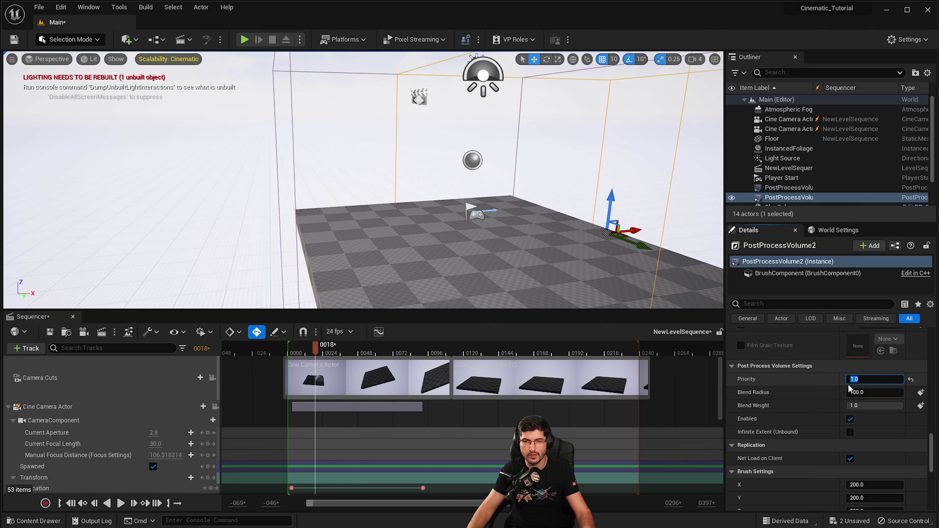
{"action": "left_click_drag", "start_coordinate": [430, 279], "coordinate": [425, 206]}
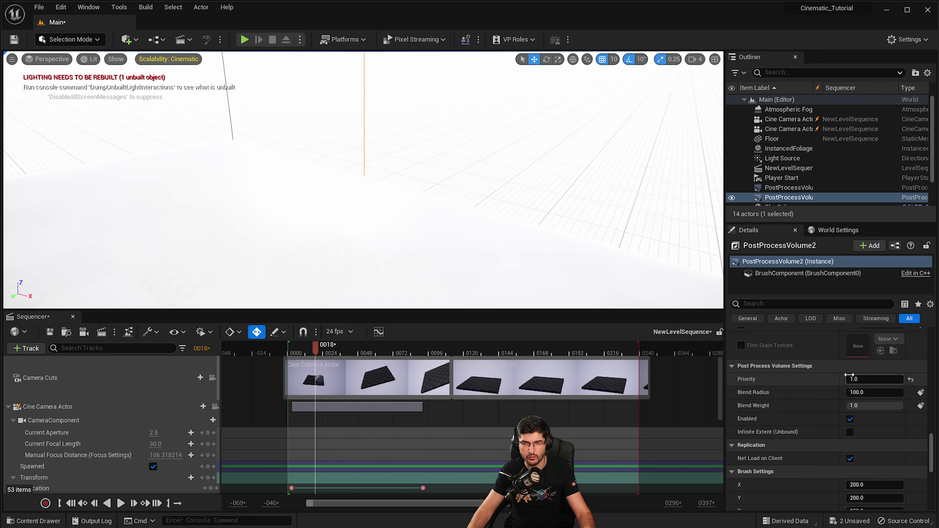
{"action": "left_click_drag", "start_coordinate": [444, 270], "coordinate": [454, 240]}
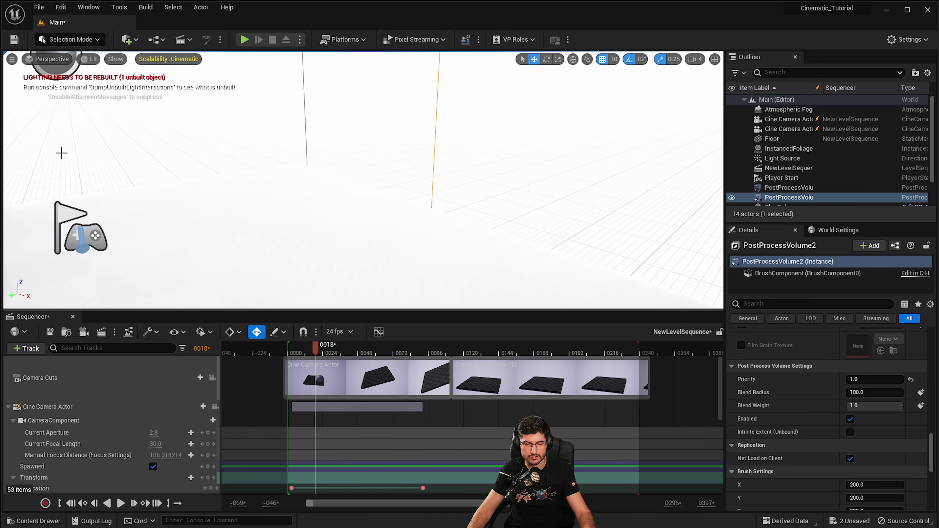
{"action": "left_click_drag", "start_coordinate": [289, 173], "coordinate": [446, 167]}
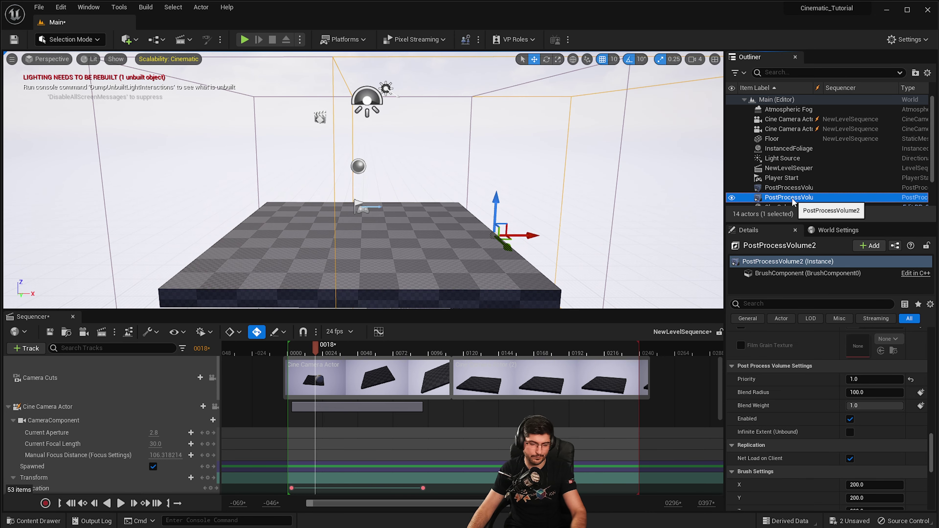
Delete PostProcessVolume2 and enable Infinite Extent (Unbound) on the original PostProcessVolume.
{"action": "key", "text": "Delete"}
{"action": "left_click", "coordinate": [789, 187]}
{"action": "left_click_drag", "start_coordinate": [570, 179], "coordinate": [526, 174]}
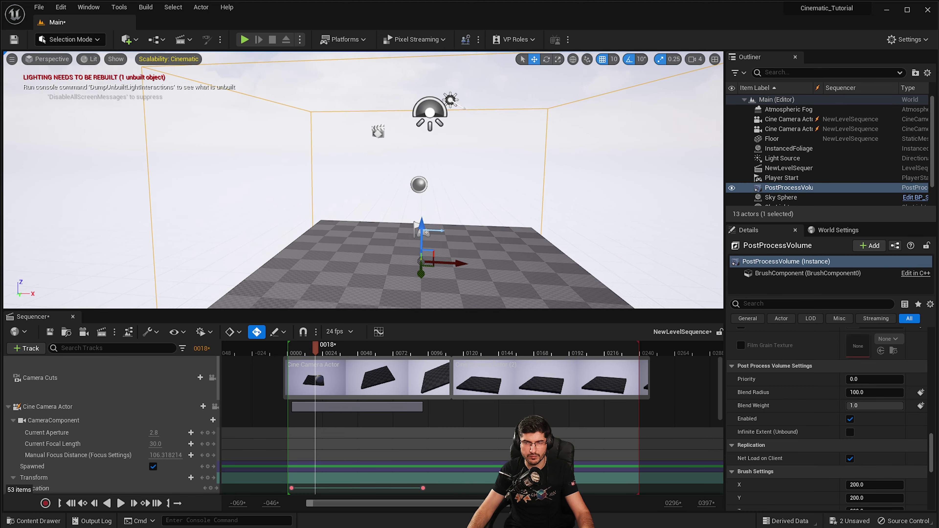
{"action": "left_click", "coordinate": [850, 433]}
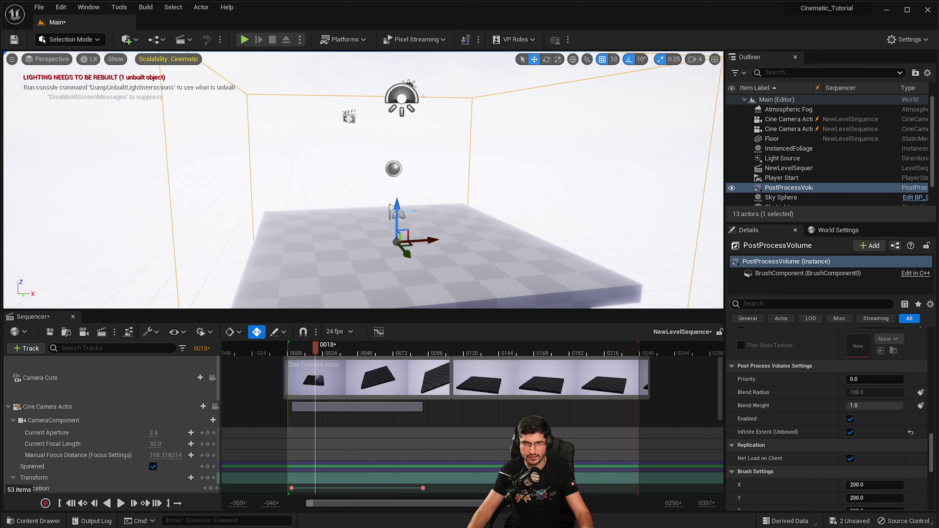
Set the remaining PostProcessVolume's Bloom intensity to 4.
{"action": "scroll", "coordinate": [885, 389], "scroll_direction": "up", "scroll_amount": 10}
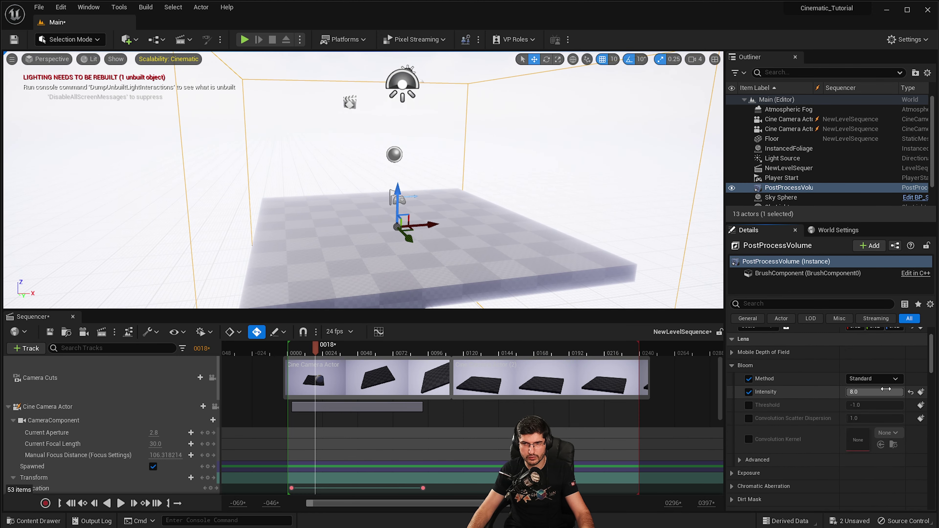
{"action": "type", "text": "4"}
{"action": "key", "text": "Return"}
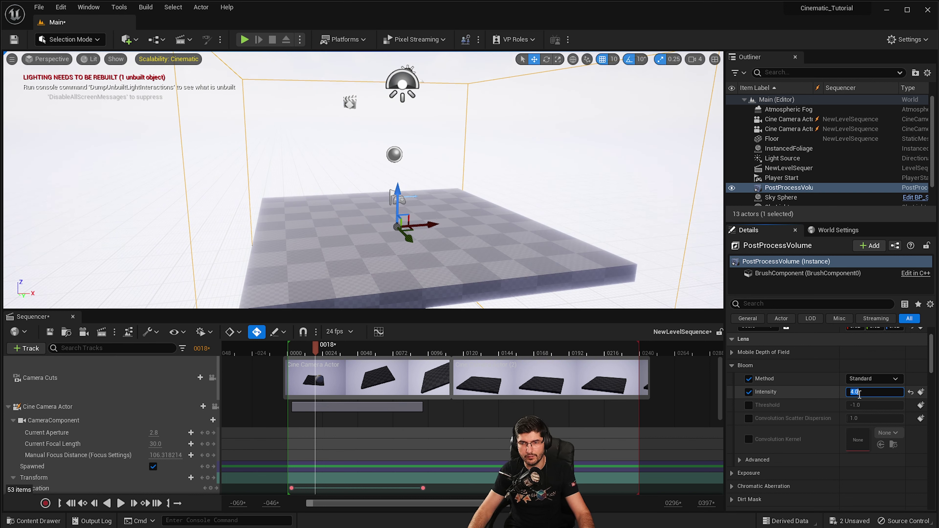
Switch the PostProcessVolume's Bloom Method to Convolution and set the intensity to 8.
{"action": "left_click", "coordinate": [873, 378]}
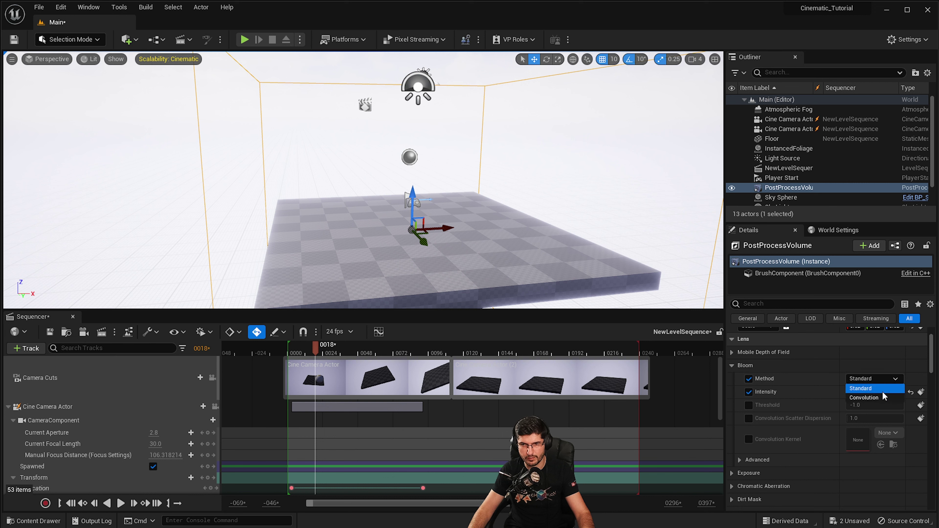
{"action": "left_click", "coordinate": [880, 397]}
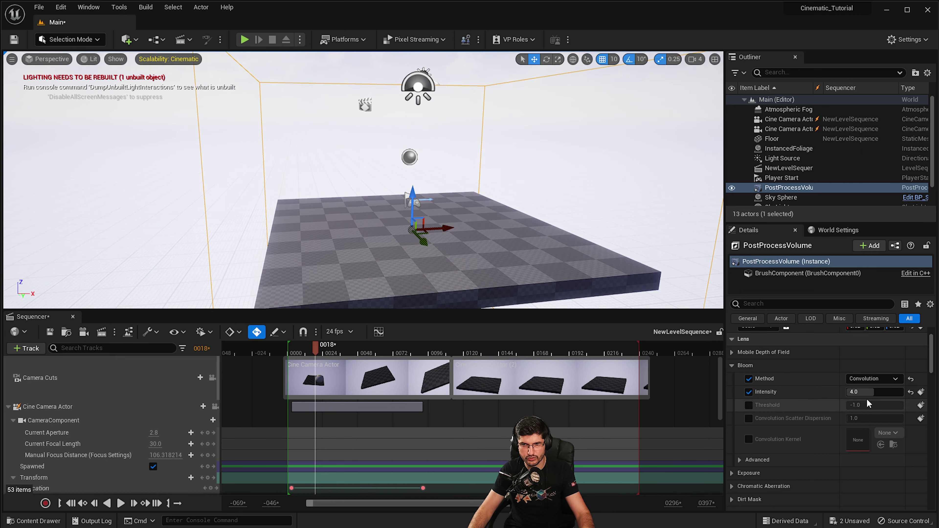
{"action": "mouse_move", "coordinate": [874, 392]}
{"action": "left_mouse_down"}
{"action": "mouse_move", "coordinate": [887, 391]}
{"action": "mouse_move", "coordinate": [861, 392]}
{"action": "left_mouse_up"}
{"action": "left_click", "coordinate": [852, 392]}
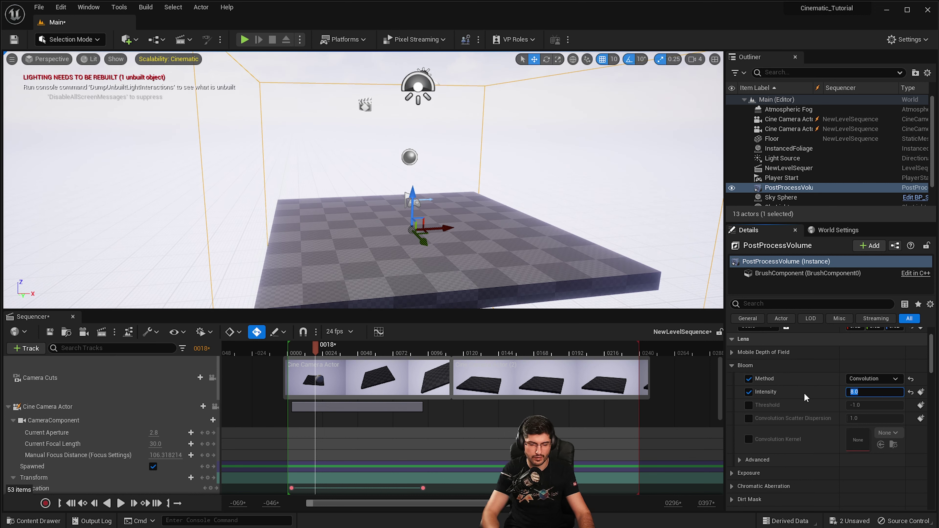
Try Convolution bloom intensities of 50 and 20, and settle on 10.
{"action": "type", "text": "50"}
{"action": "key", "text": "Return"}
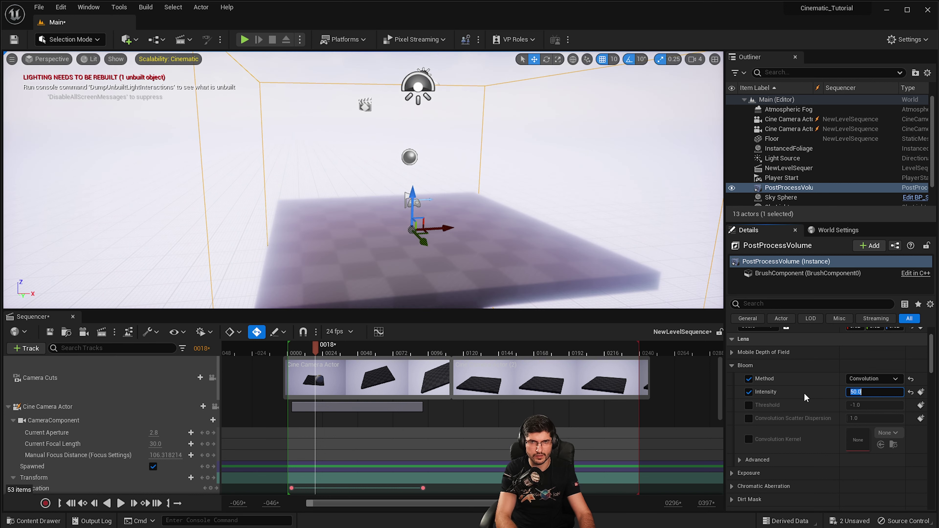
{"action": "type", "text": "20"}
{"action": "key", "text": "Return"}
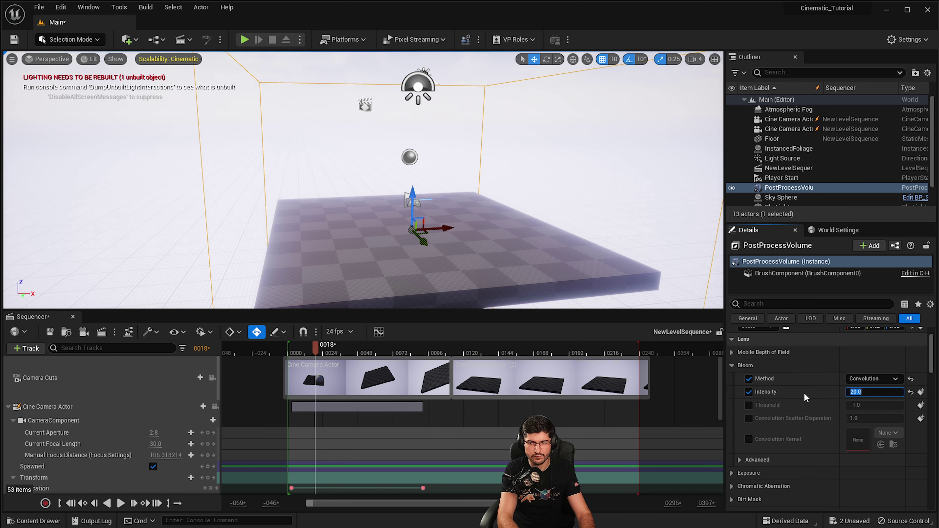
{"action": "type", "text": "10"}
{"action": "key", "text": "Return"}
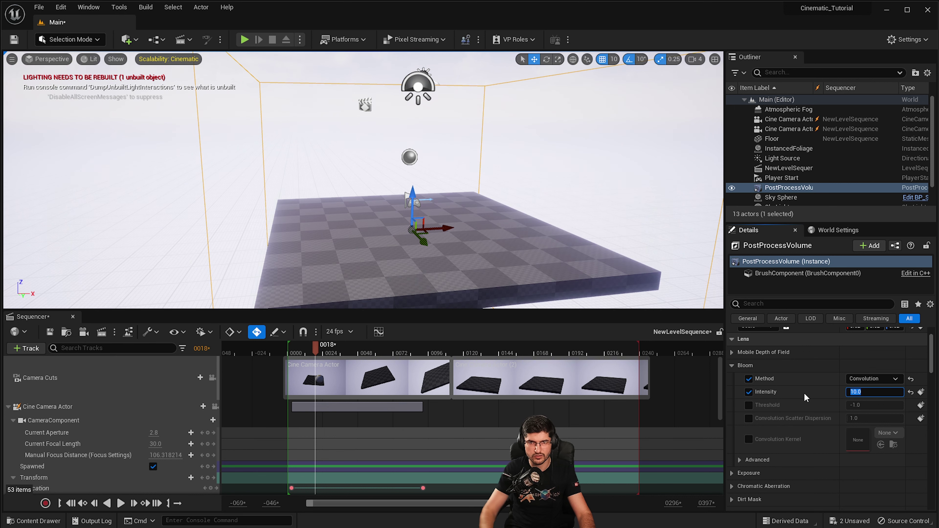
Enable the Min EV100 and Max EV100 overrides in the PostProcessVolume's Exposure settings.
{"action": "right_click_drag", "start_coordinate": [369, 184], "coordinate": [549, 263]}
{"action": "scroll", "coordinate": [430, 248], "scroll_direction": "up", "scroll_amount": 3}
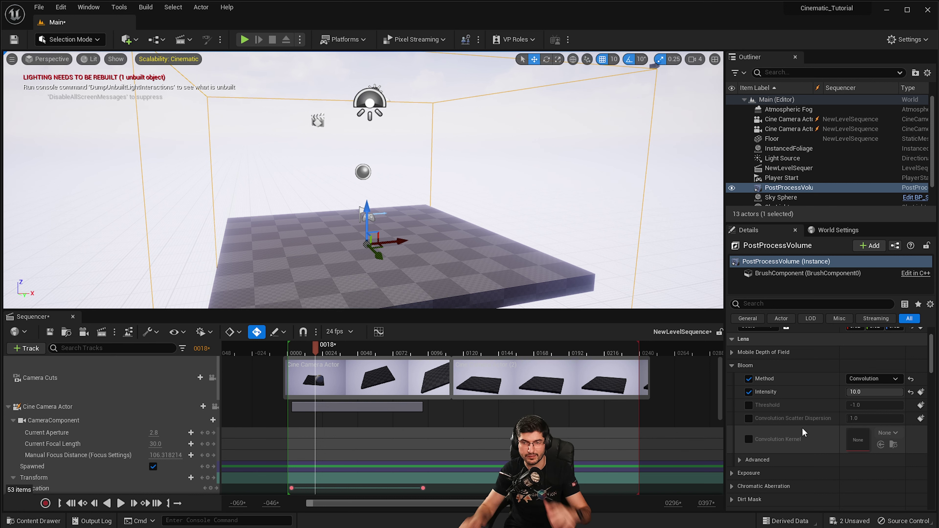
{"action": "scroll", "coordinate": [802, 428], "scroll_direction": "down", "scroll_amount": 4}
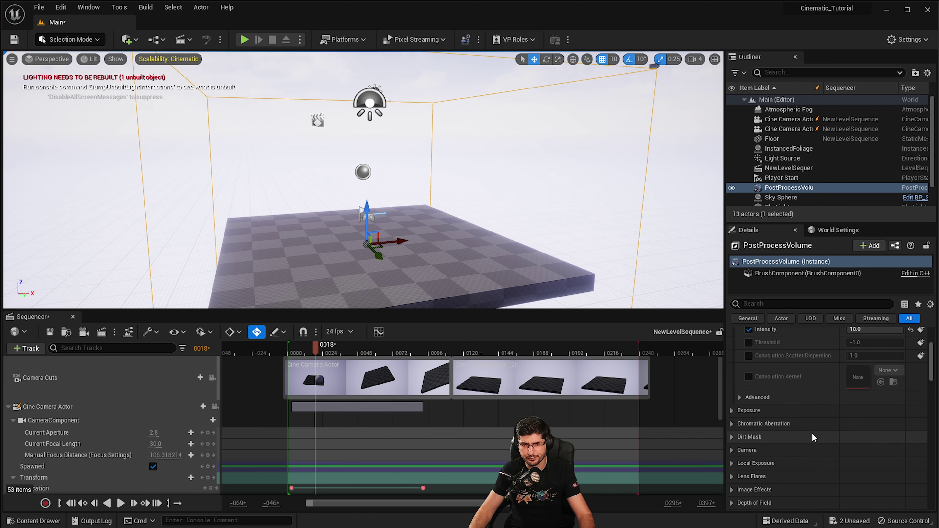
{"action": "right_click_drag", "start_coordinate": [369, 185], "coordinate": [325, 185]}
{"action": "left_click", "coordinate": [731, 410]}
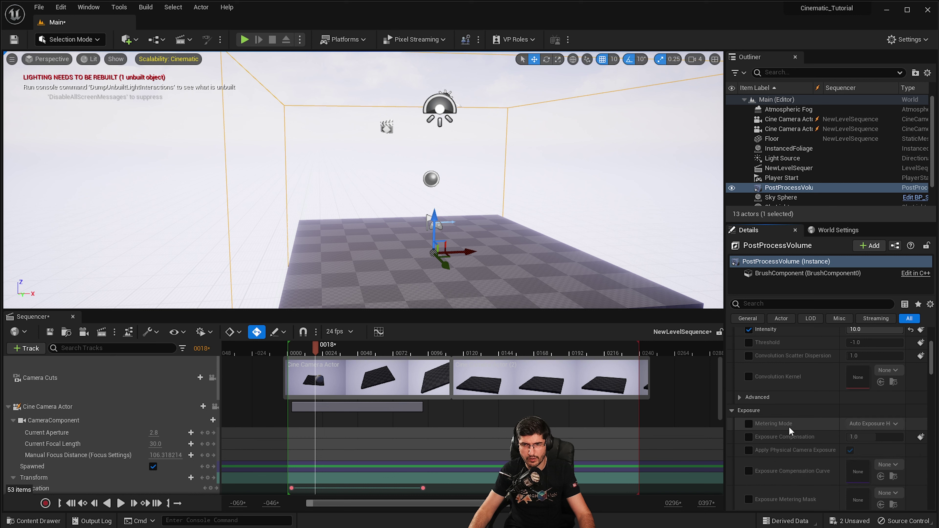
{"action": "scroll", "coordinate": [775, 446], "scroll_direction": "down", "scroll_amount": 1}
{"action": "scroll", "coordinate": [778, 418], "scroll_direction": "down", "scroll_amount": 3}
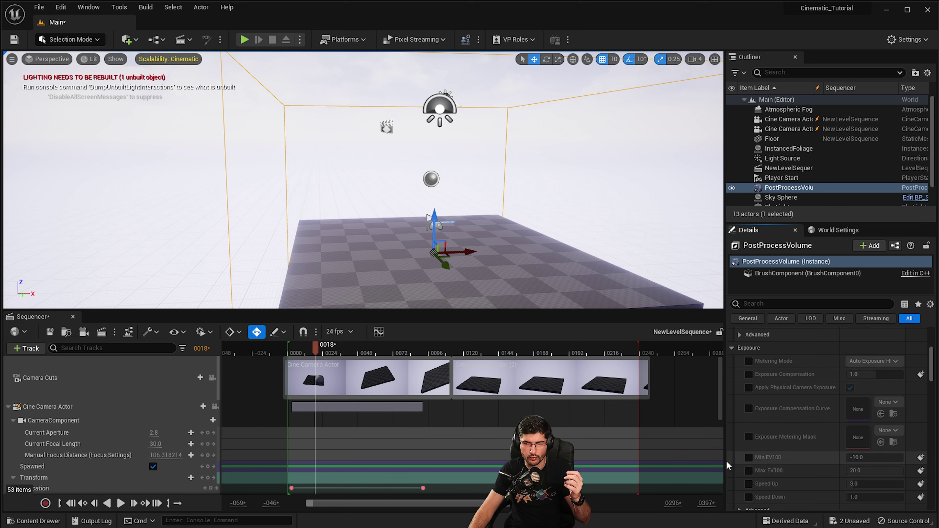
{"action": "left_click", "coordinate": [749, 458]}
{"action": "left_click", "coordinate": [749, 470]}
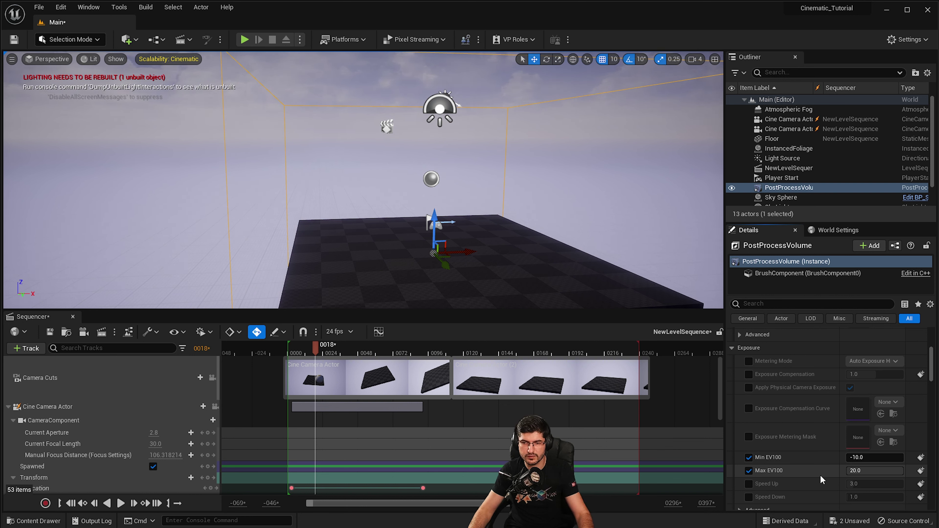
Try Max EV100 exposure values of 1 and 0 and check the brightness from another view angle.
{"action": "left_click", "coordinate": [857, 474]}
{"action": "type", "text": "1"}
{"action": "key", "text": "Return"}
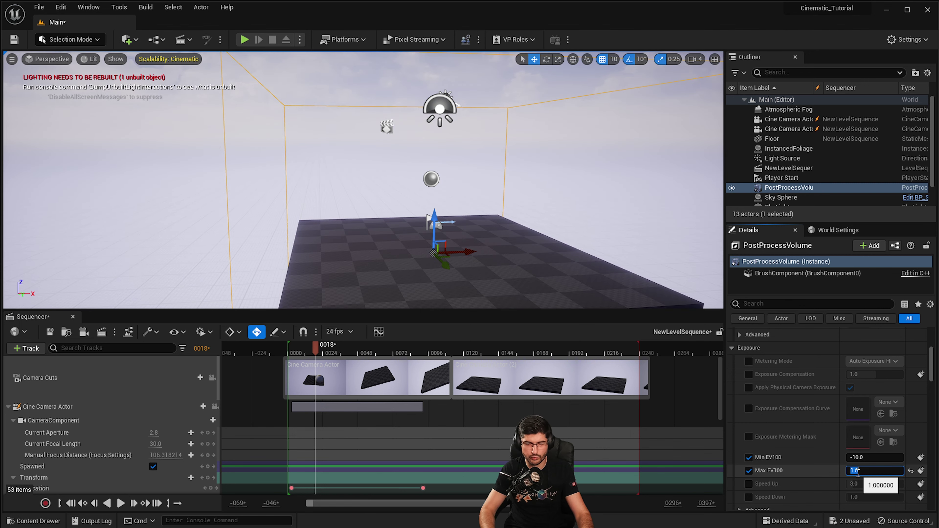
{"action": "key", "text": "Return"}
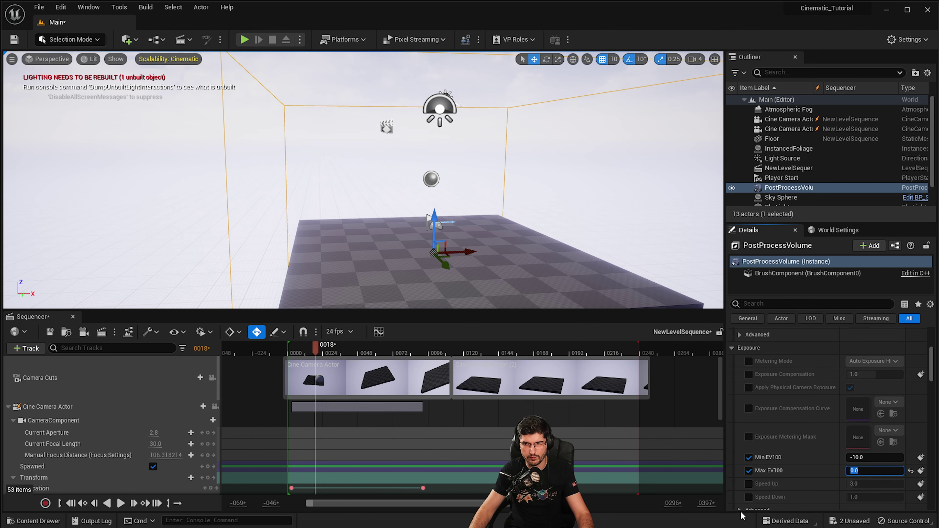
{"action": "key", "text": "Return"}
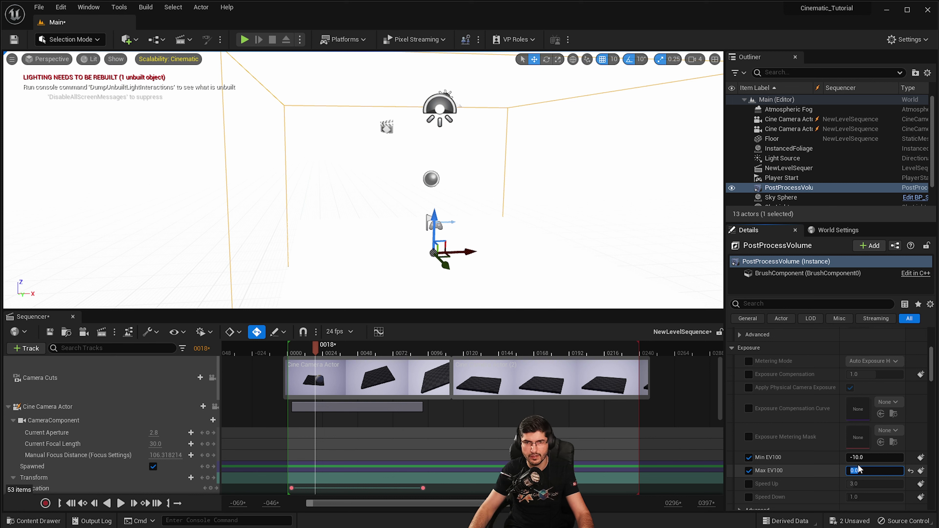
{"action": "type", "text": "0"}
{"action": "key", "text": "Return"}
{"action": "right_click_drag", "start_coordinate": [407, 185], "coordinate": [473, 207]}
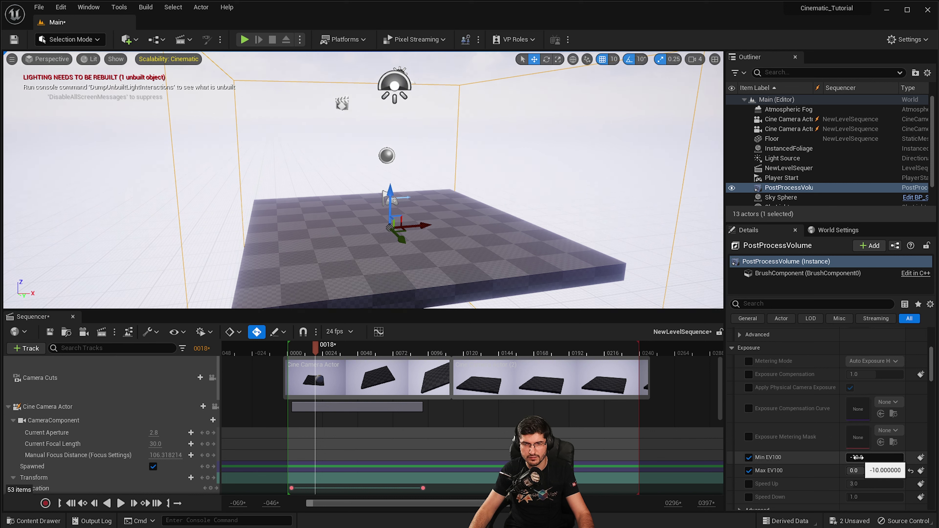
Try a Min EV100 of about 15, restore it to -10, and lower Max EV100 to about -0.5.
{"action": "left_click_drag", "start_coordinate": [857, 457], "coordinate": [895, 457]}
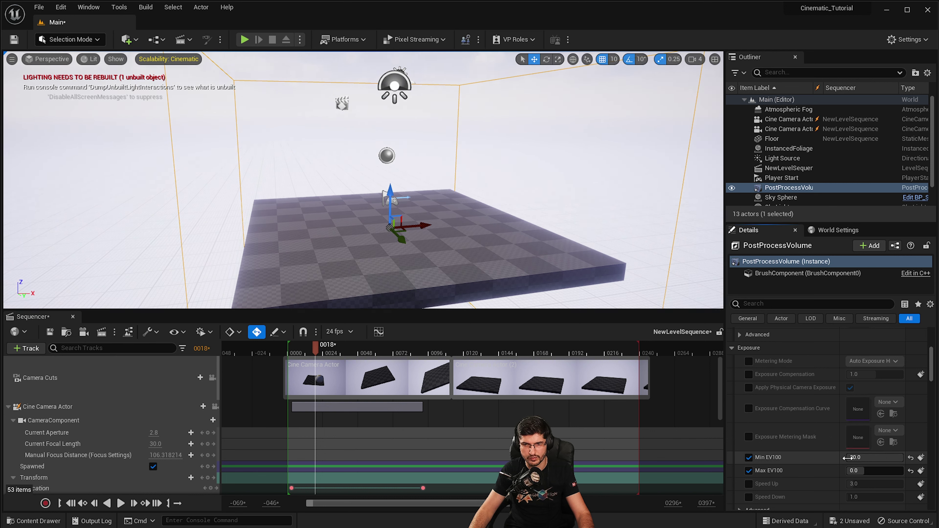
{"action": "left_click_drag", "start_coordinate": [874, 458], "coordinate": [898, 458]}
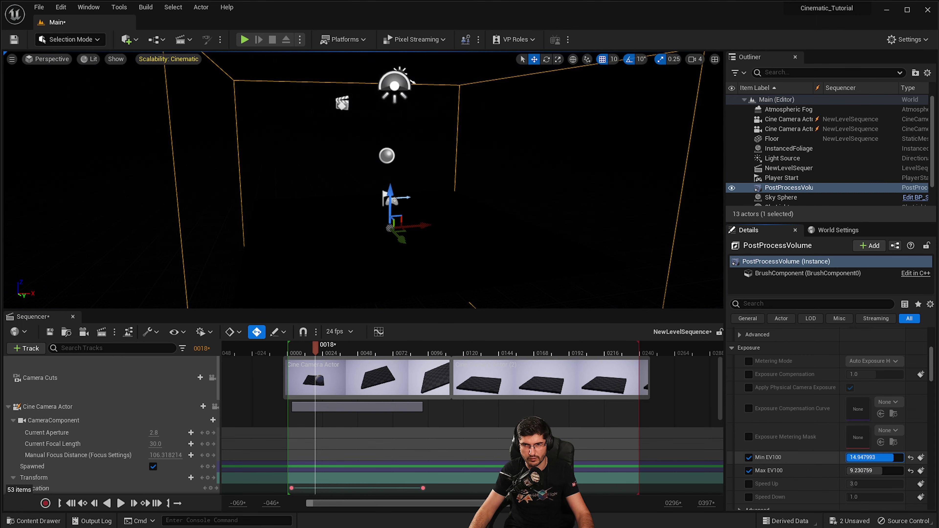
{"action": "right_click_drag", "start_coordinate": [377, 286], "coordinate": [357, 287]}
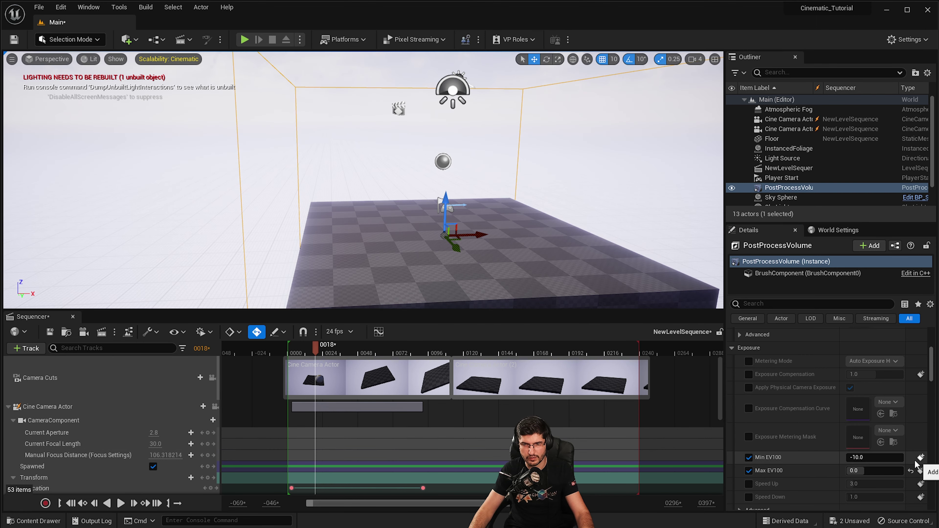
{"action": "mouse_move", "coordinate": [877, 471]}
{"action": "left_mouse_down"}
{"action": "mouse_move", "coordinate": [895, 470]}
{"action": "mouse_move", "coordinate": [874, 471]}
{"action": "left_mouse_up"}
{"action": "mouse_move", "coordinate": [369, 259]}
{"action": "right_mouse_down"}
{"action": "mouse_move", "coordinate": [400, 260]}
{"action": "mouse_move", "coordinate": [377, 259]}
{"action": "right_mouse_up"}
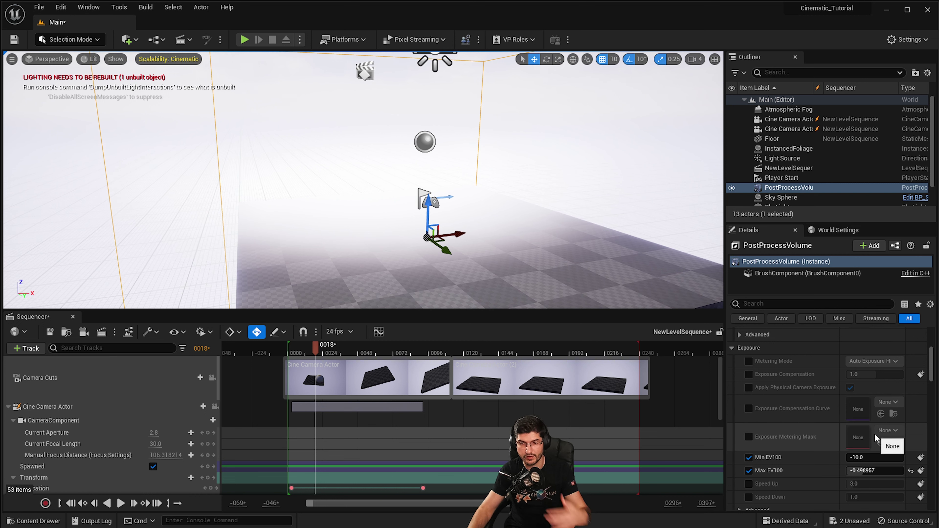
Reset Max EV100 to its default and disable both the Max EV100 and Min EV100 overrides.
{"action": "left_click", "coordinate": [862, 471]}
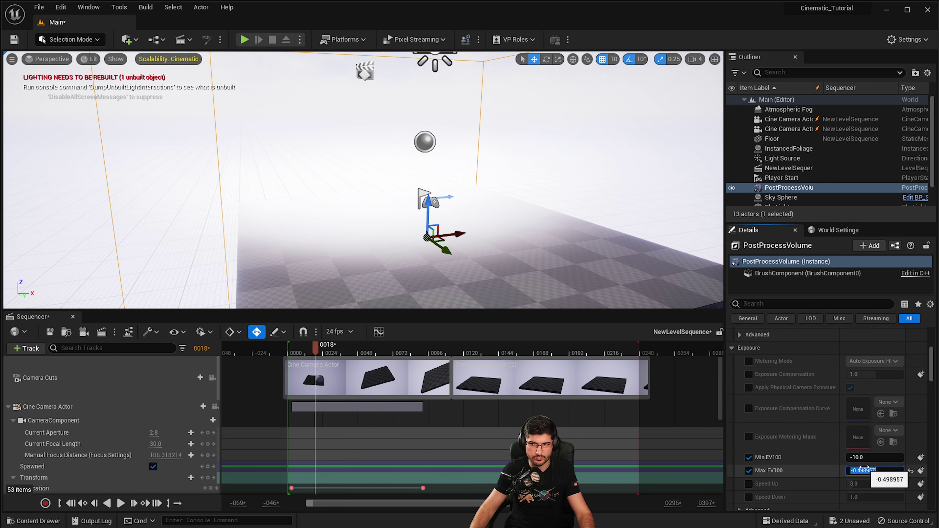
{"action": "left_click", "coordinate": [910, 470]}
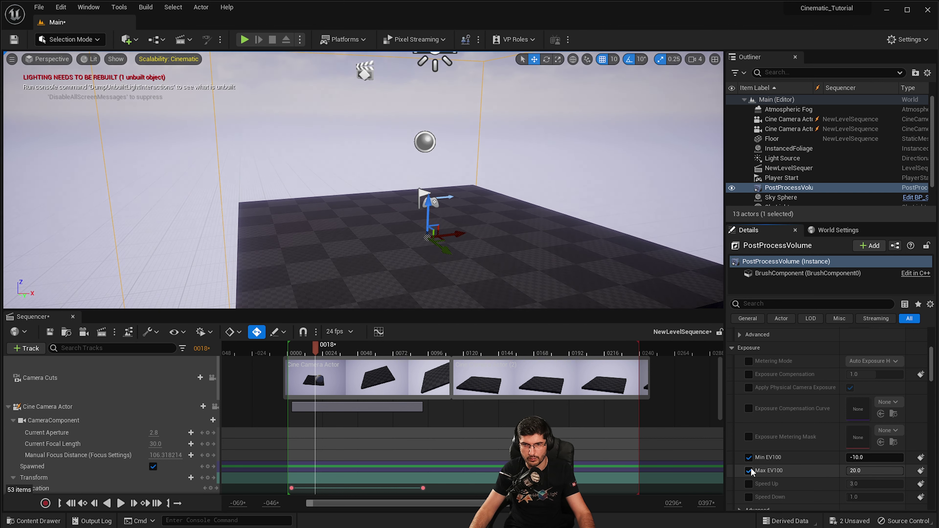
{"action": "left_click", "coordinate": [749, 471]}
{"action": "left_click", "coordinate": [749, 457]}
{"action": "scroll", "coordinate": [446, 273], "scroll_direction": "down", "scroll_amount": 3}
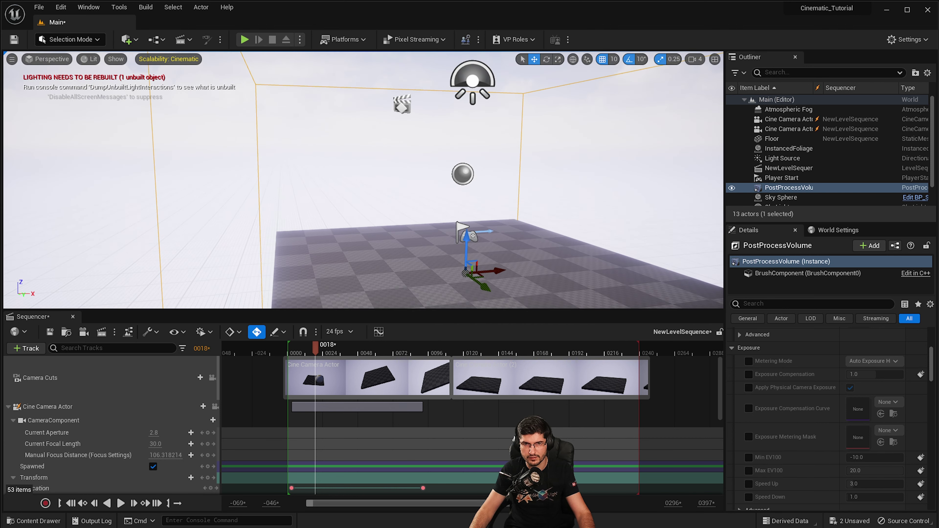
{"action": "middle_click_drag", "start_coordinate": [325, 147], "coordinate": [495, 206]}
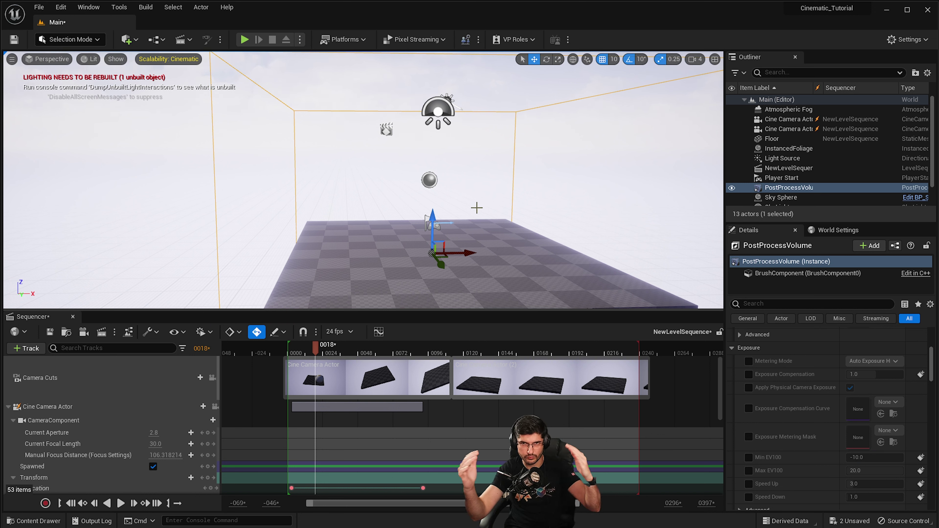
{"action": "middle_click_drag", "start_coordinate": [476, 207], "coordinate": [463, 208]}
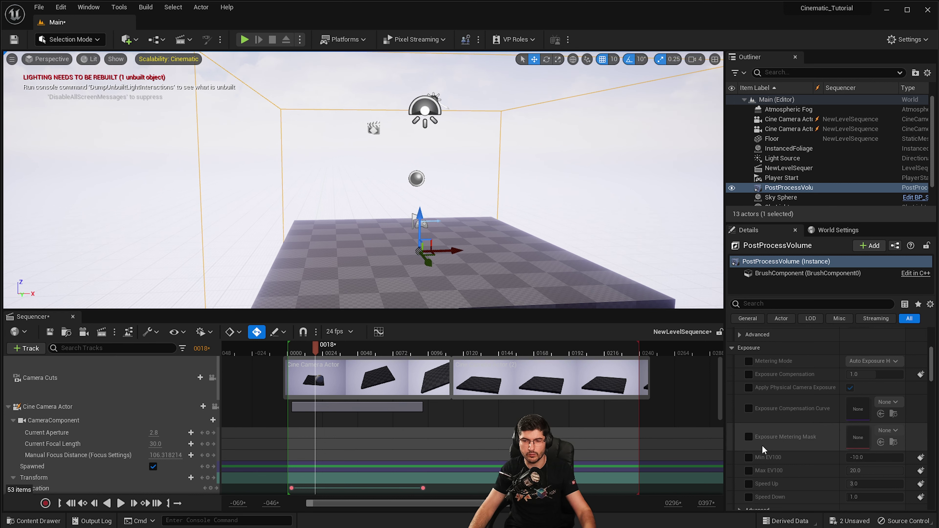
Enable the PostProcessVolume's Dirt Mask Texture, search for "dirt" and assign the T_ScreenDirt texture.
{"action": "scroll", "coordinate": [763, 446], "scroll_direction": "down", "scroll_amount": 5}
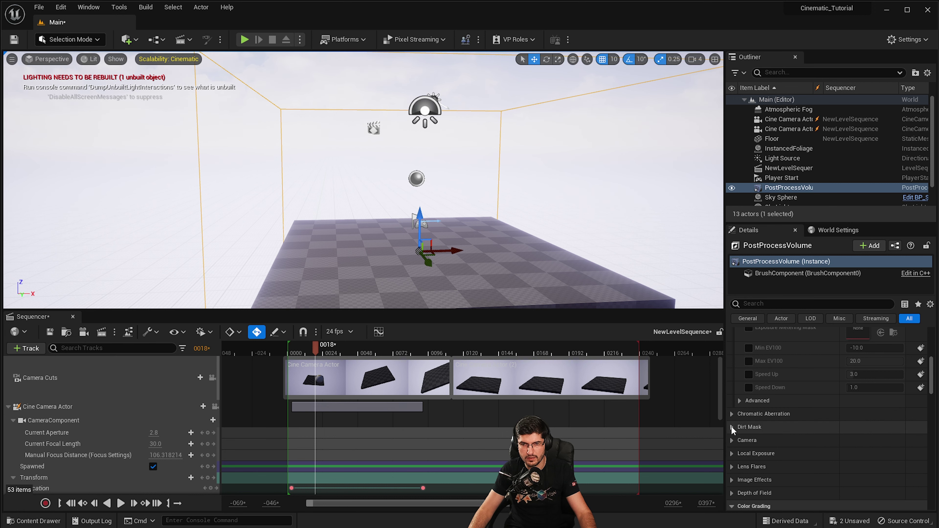
{"action": "left_click", "coordinate": [733, 414]}
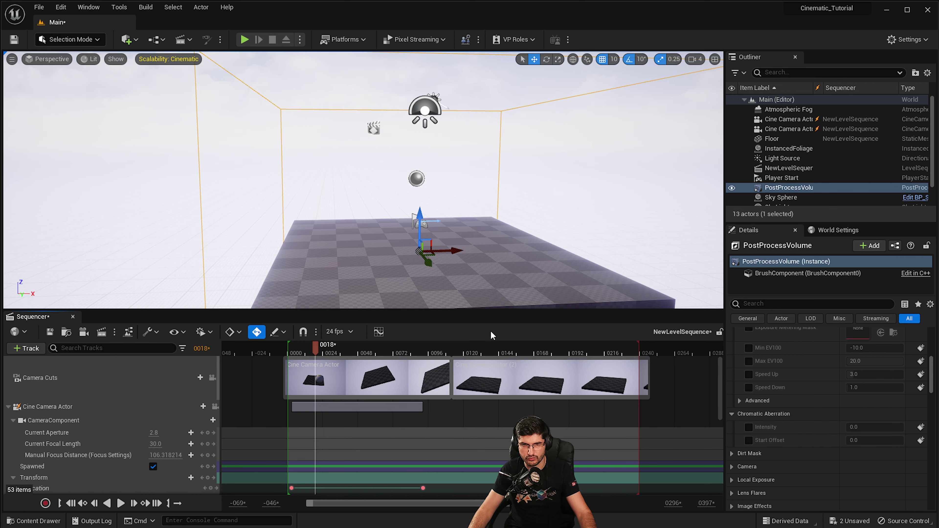
{"action": "mouse_move", "coordinate": [369, 185]}
{"action": "right_mouse_down"}
{"action": "mouse_move", "coordinate": [378, 181]}
{"action": "mouse_move", "coordinate": [370, 185]}
{"action": "right_mouse_up"}
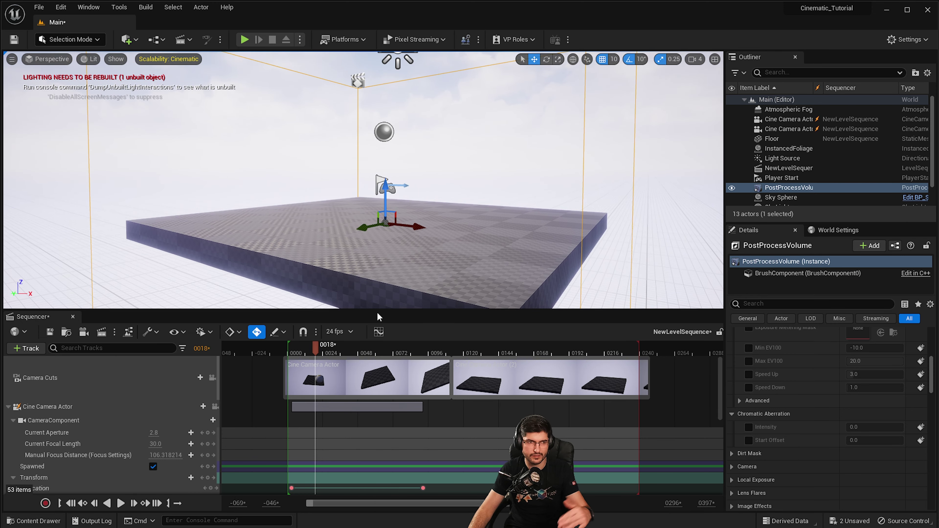
{"action": "left_click", "coordinate": [734, 454]}
{"action": "scroll", "coordinate": [736, 455], "scroll_direction": "down", "scroll_amount": 3}
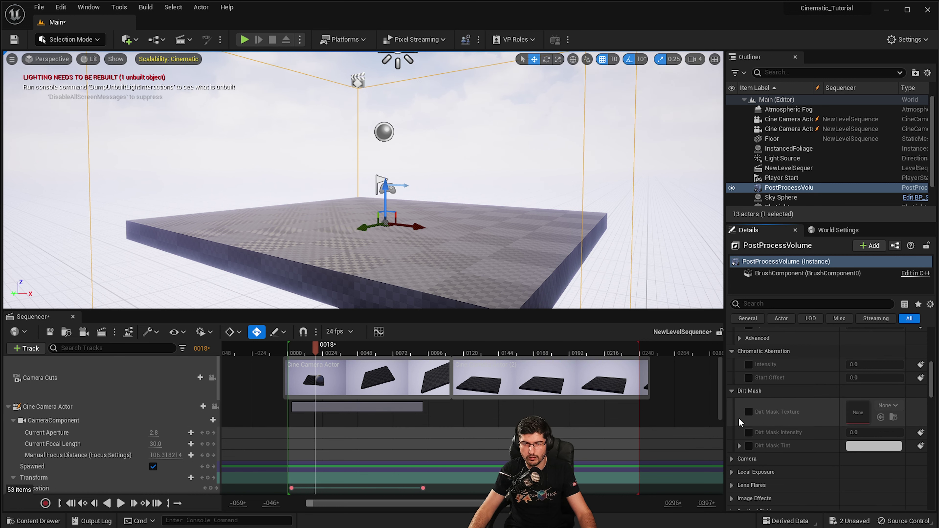
{"action": "left_click", "coordinate": [883, 405]}
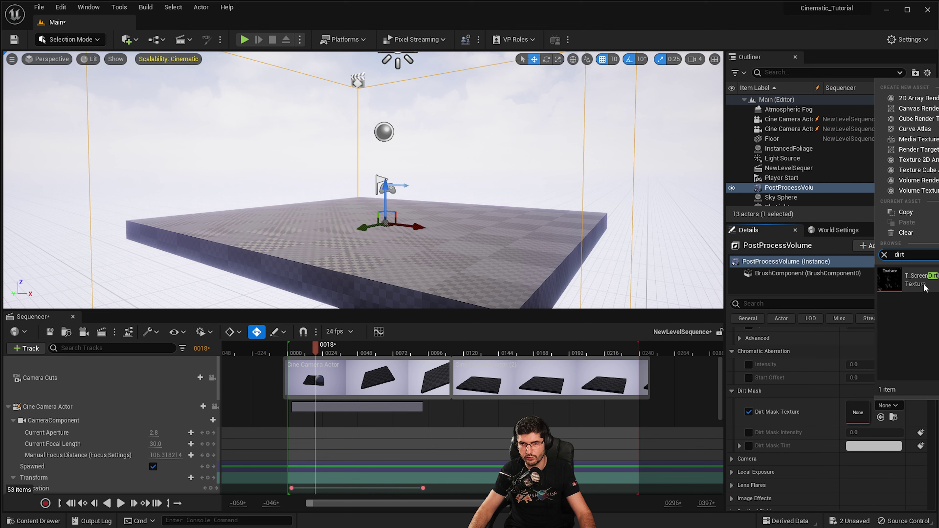
{"action": "left_click", "coordinate": [917, 280]}
{"action": "right_click_drag", "start_coordinate": [554, 222], "coordinate": [525, 141]}
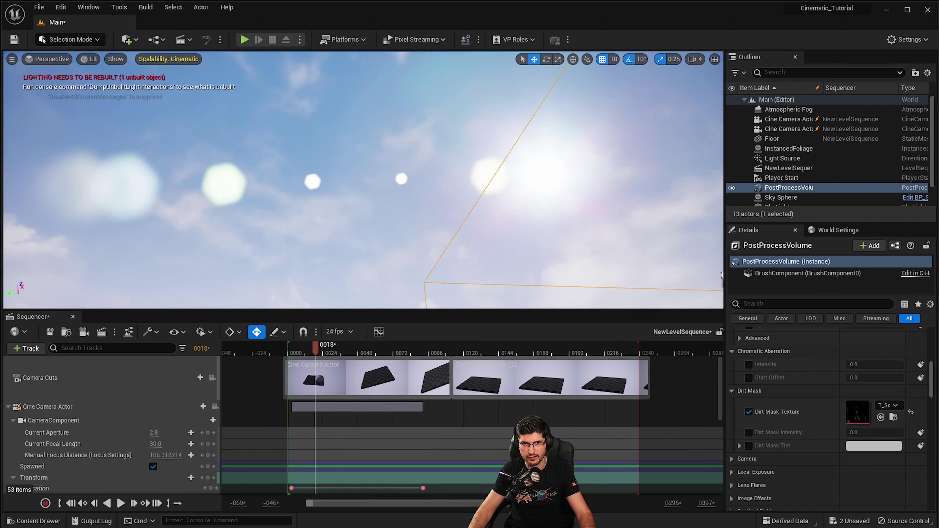
{"action": "right_click_drag", "start_coordinate": [651, 252], "coordinate": [708, 252]}
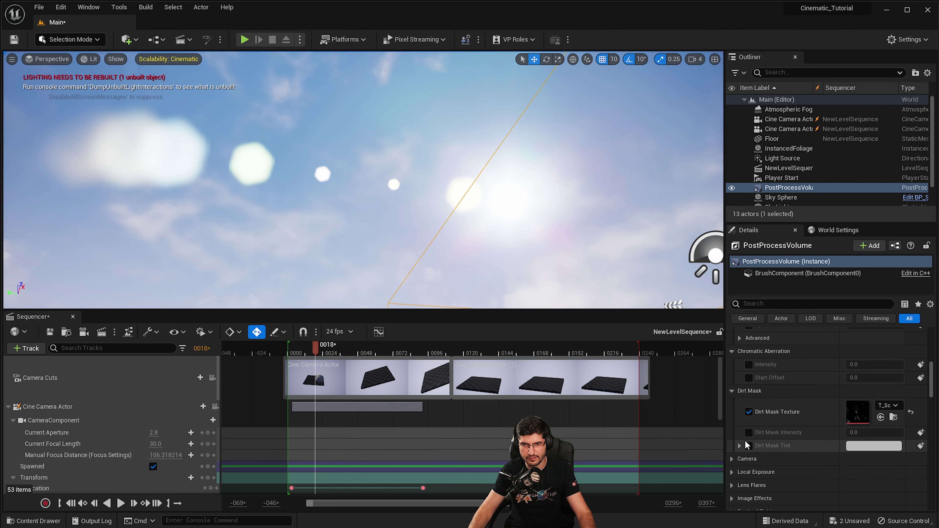
Enable Dirt Mask Intensity, try a value of 100, and raise it to 500.
{"action": "left_click", "coordinate": [749, 432]}
{"action": "type", "text": "500"}
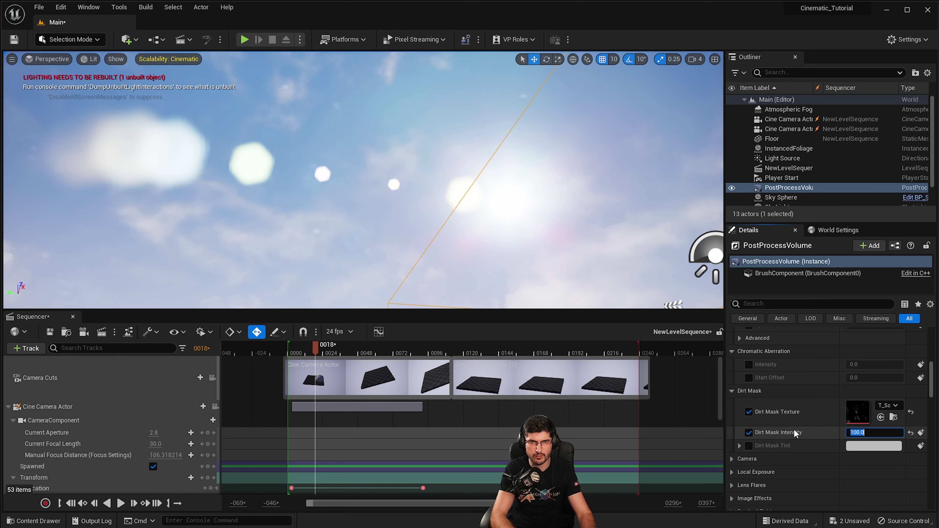
{"action": "key", "text": "Return"}
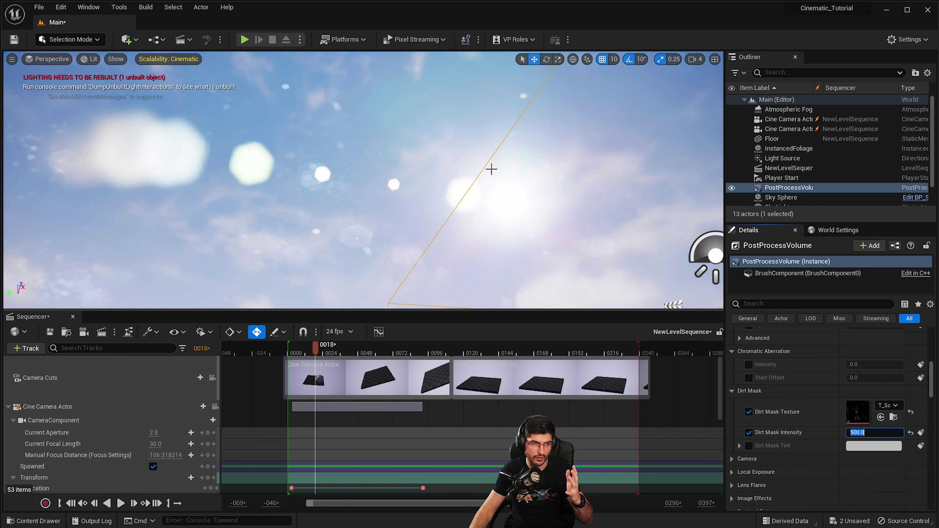
Enable the Lens Flares Intensity override on the PostProcessVolume and set it to 0.
{"action": "scroll", "coordinate": [840, 459], "scroll_direction": "down", "scroll_amount": 2}
{"action": "left_click", "coordinate": [735, 441]}
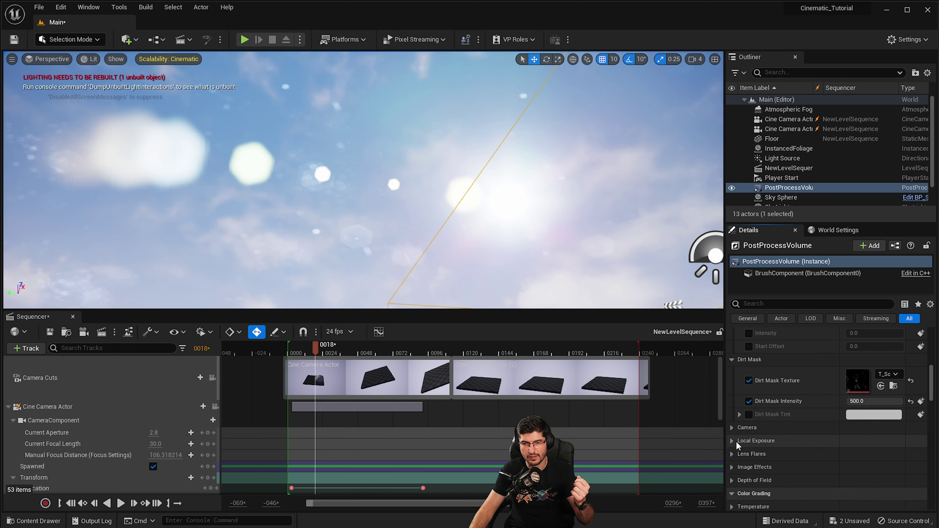
{"action": "left_click", "coordinate": [733, 440]}
{"action": "scroll", "coordinate": [748, 446], "scroll_direction": "down", "scroll_amount": 1}
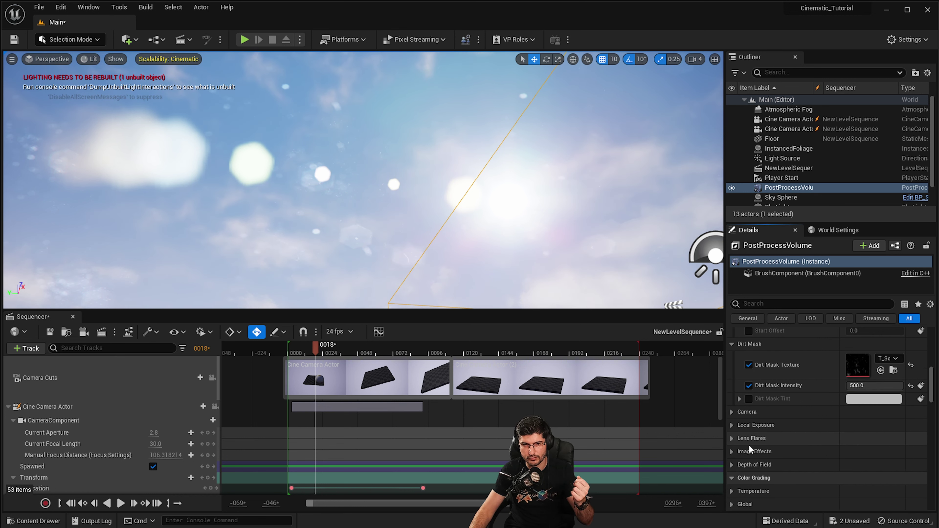
{"action": "left_click", "coordinate": [732, 438]}
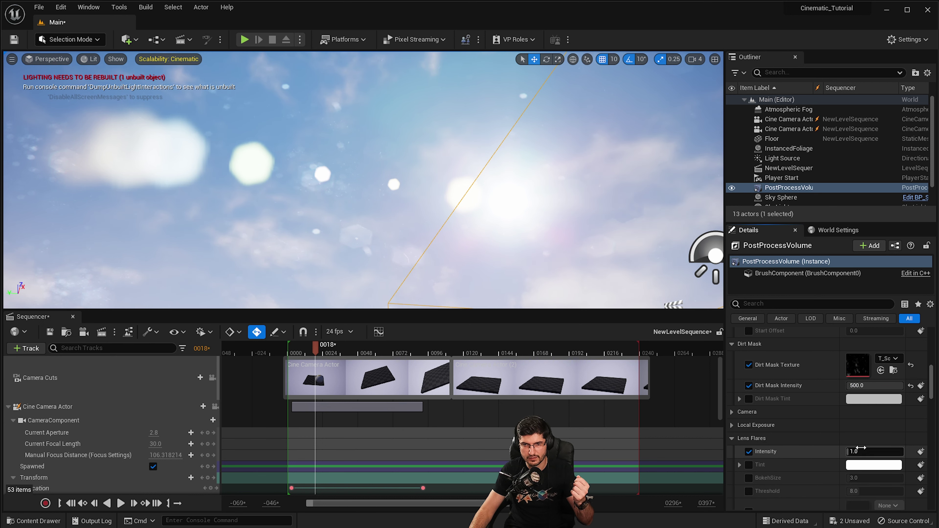
{"action": "left_click", "coordinate": [870, 451]}
{"action": "type", "text": "0"}
{"action": "key", "text": "Return"}
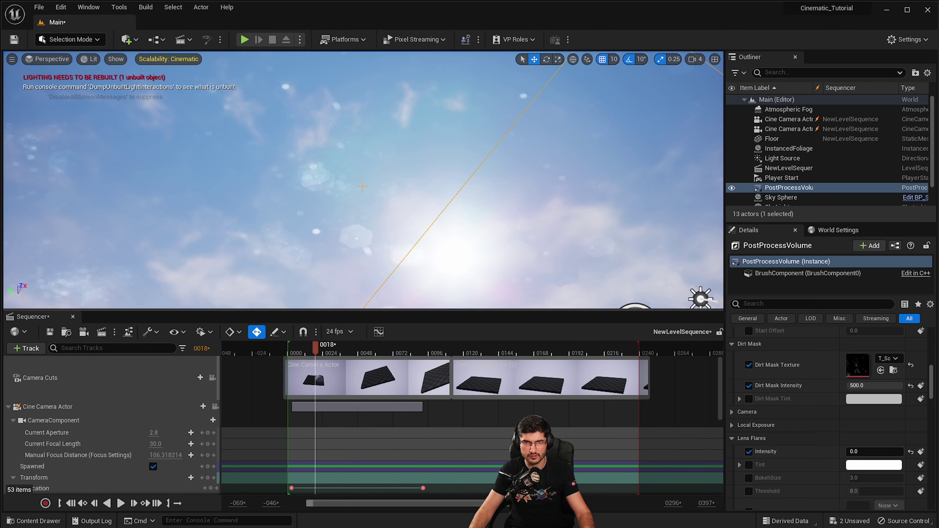
Set the Dirt Mask Intensity to 1000 and check the effect around the sun.
{"action": "right_click_drag", "start_coordinate": [362, 186], "coordinate": [362, 186]}
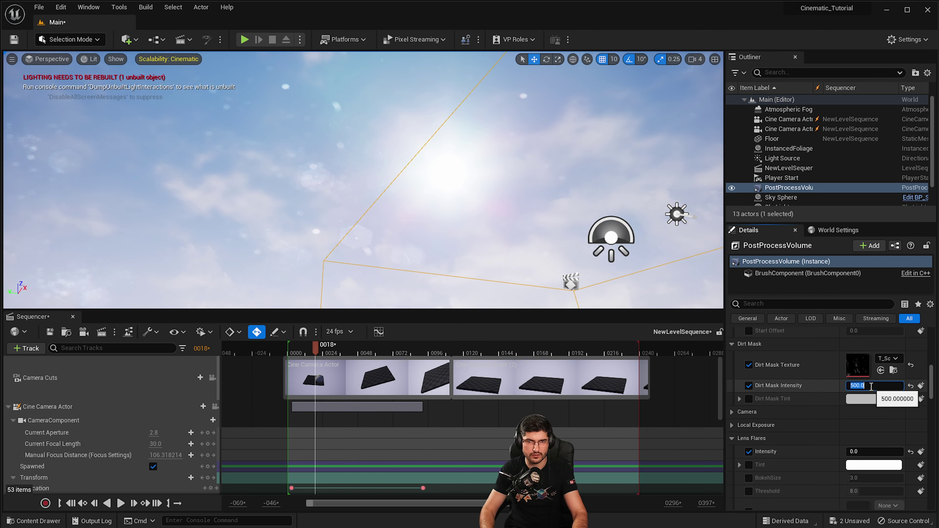
{"action": "type", "text": "1000"}
{"action": "key", "text": "Return"}
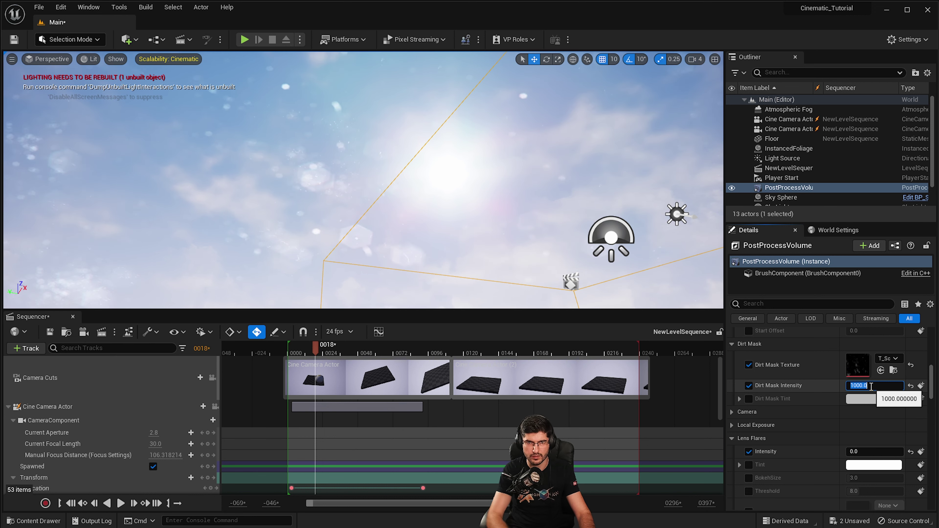
{"action": "right_click_drag", "start_coordinate": [433, 205], "coordinate": [433, 205]}
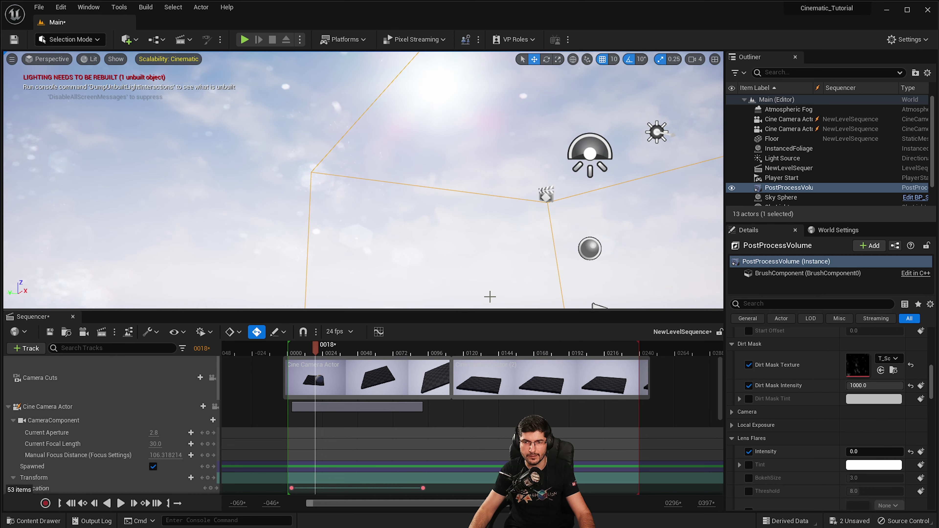
{"action": "scroll", "coordinate": [778, 427], "scroll_direction": "down", "scroll_amount": 5}
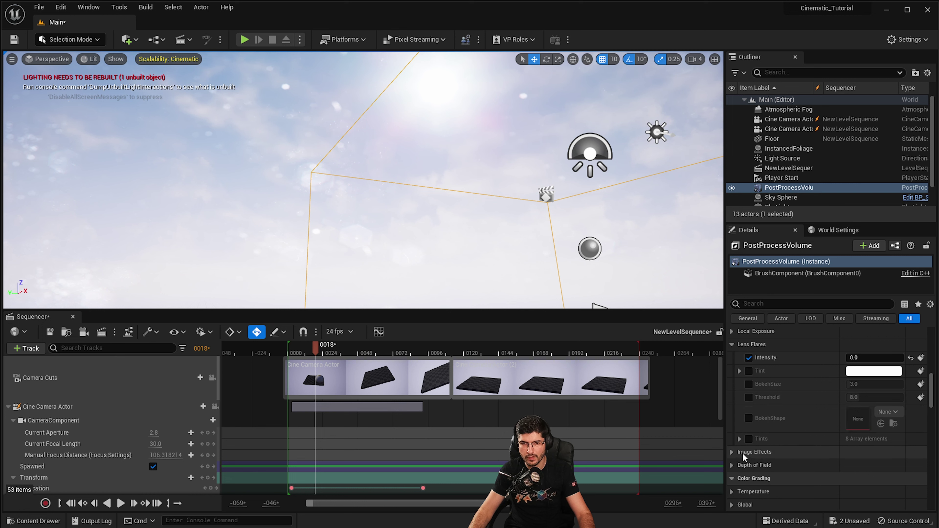
Enable the PostProcessVolume's Vignette Intensity override under Image Effects and try values of 1.0 and 0.0.
{"action": "left_click", "coordinate": [731, 452]}
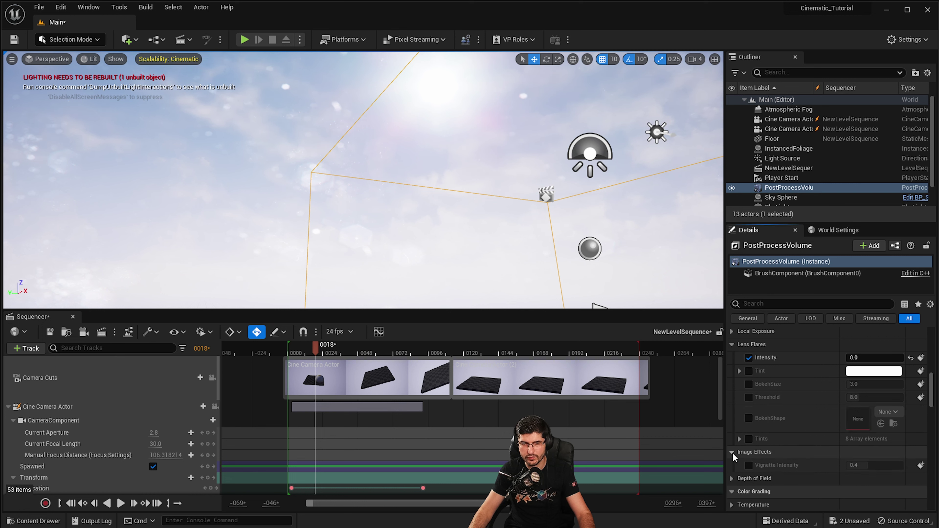
{"action": "left_click", "coordinate": [748, 466]}
{"action": "left_click_drag", "start_coordinate": [869, 465], "coordinate": [795, 467]}
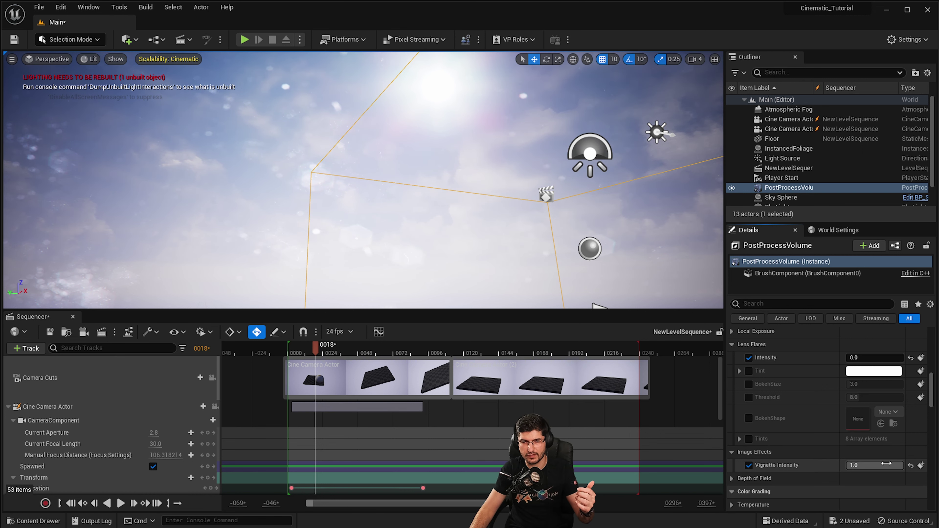
{"action": "left_click_drag", "start_coordinate": [881, 464], "coordinate": [846, 465]}
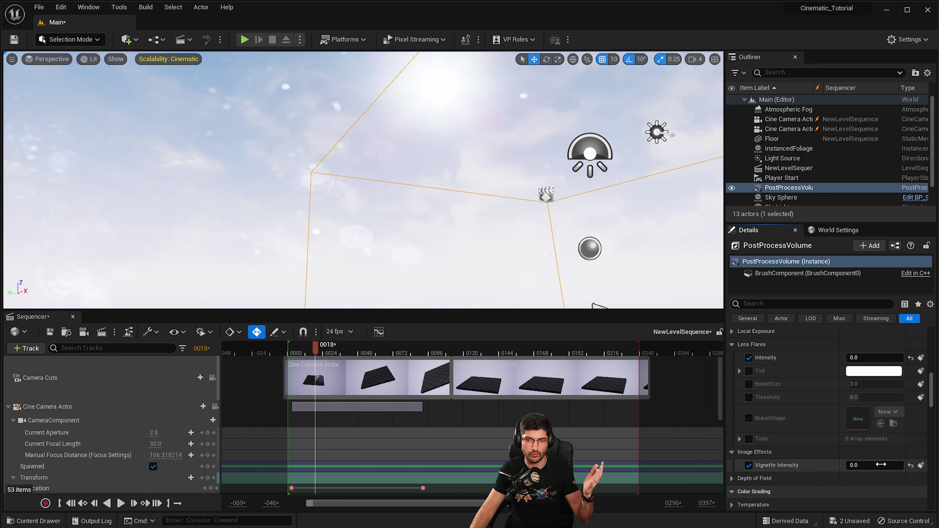
Try Vignette Intensity values of 3, 4, 1 and 0, then disable the override.
{"action": "left_click", "coordinate": [870, 465]}
{"action": "type", "text": "3"}
{"action": "key", "text": "Return"}
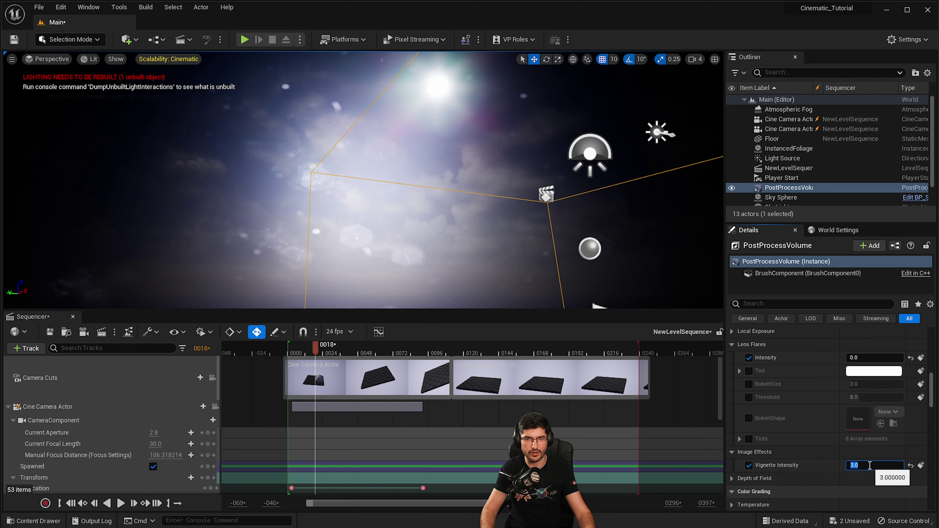
{"action": "type", "text": "4"}
{"action": "key", "text": "Return"}
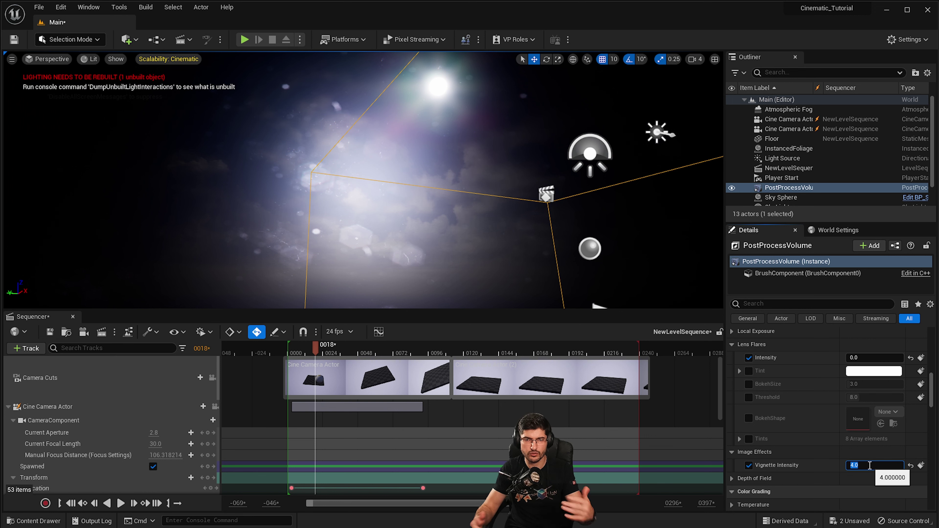
{"action": "type", "text": "1"}
{"action": "key", "text": "Return"}
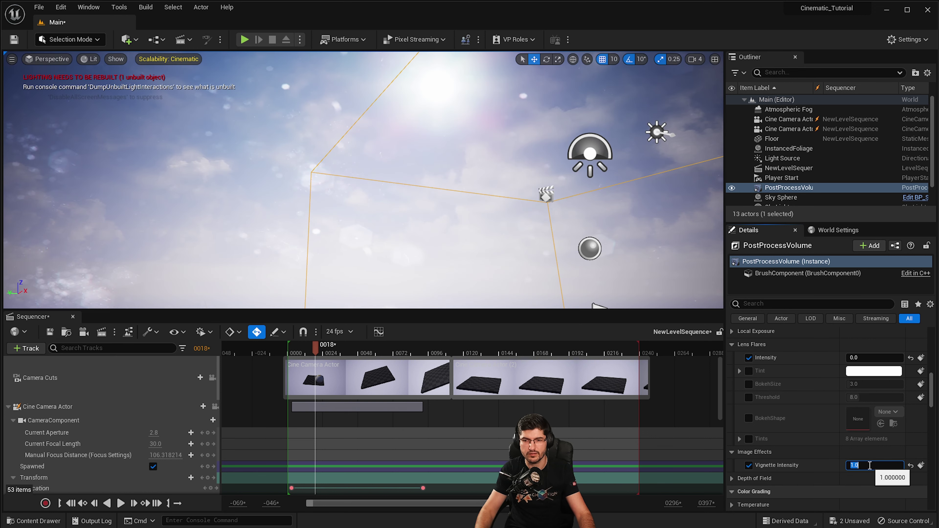
{"action": "type", "text": "0"}
{"action": "key", "text": "Return"}
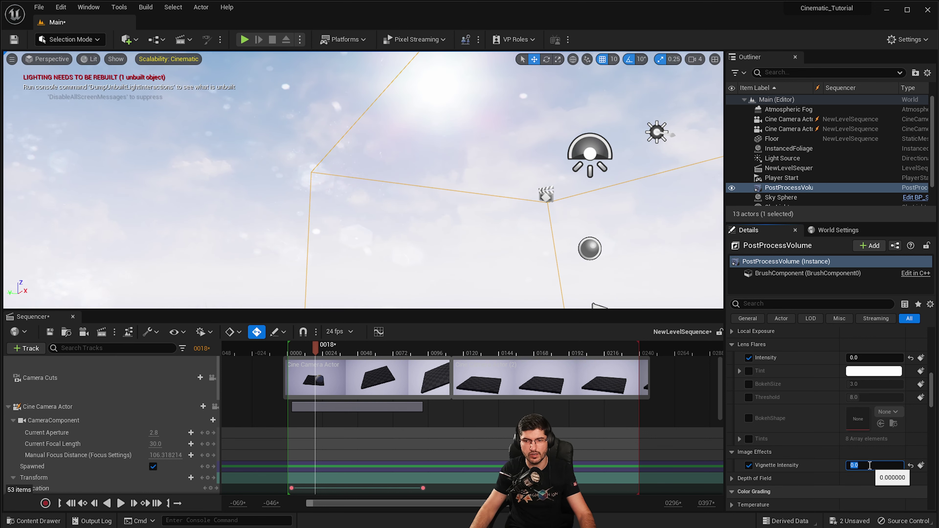
{"action": "left_click", "coordinate": [748, 465]}
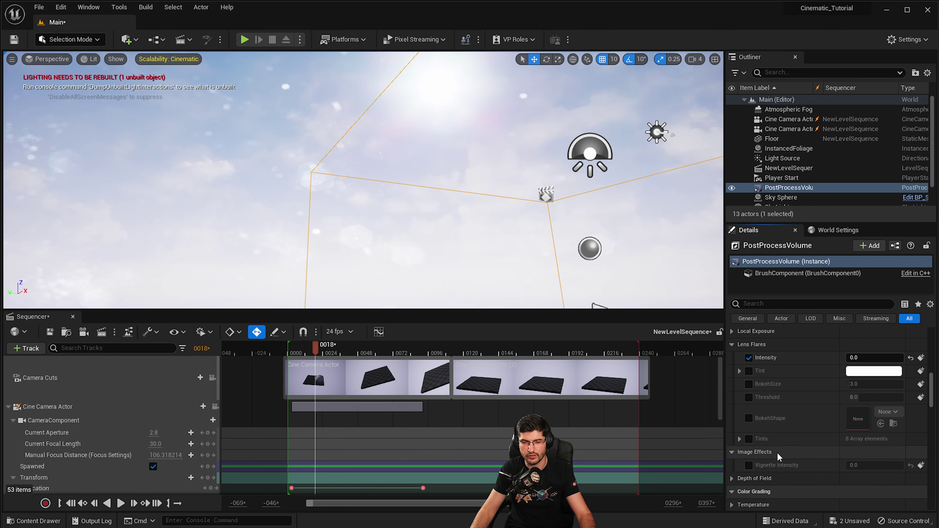
Examine the PostProcessVolume's Depth of Field, Local Exposure and Camera settings.
{"action": "scroll", "coordinate": [773, 451], "scroll_direction": "down", "scroll_amount": 2}
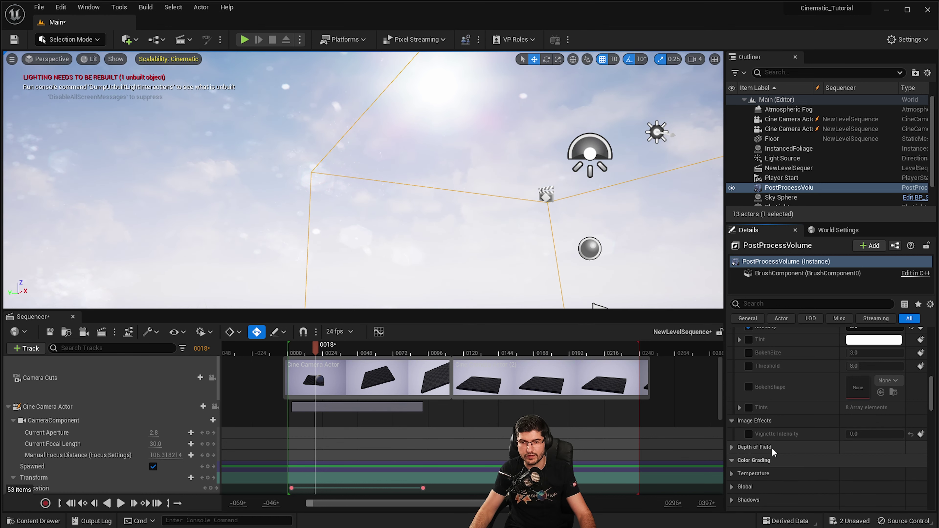
{"action": "left_click", "coordinate": [732, 447]}
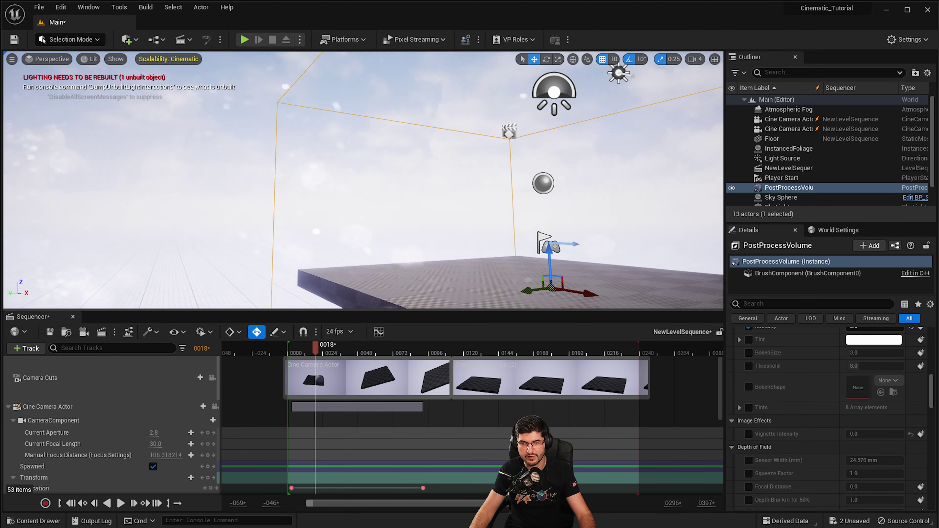
{"action": "mouse_move", "coordinate": [554, 240]}
{"action": "right_mouse_down"}
{"action": "mouse_move", "coordinate": [558, 230]}
{"action": "mouse_move", "coordinate": [571, 240]}
{"action": "right_mouse_up"}
{"action": "key", "text": "w"}
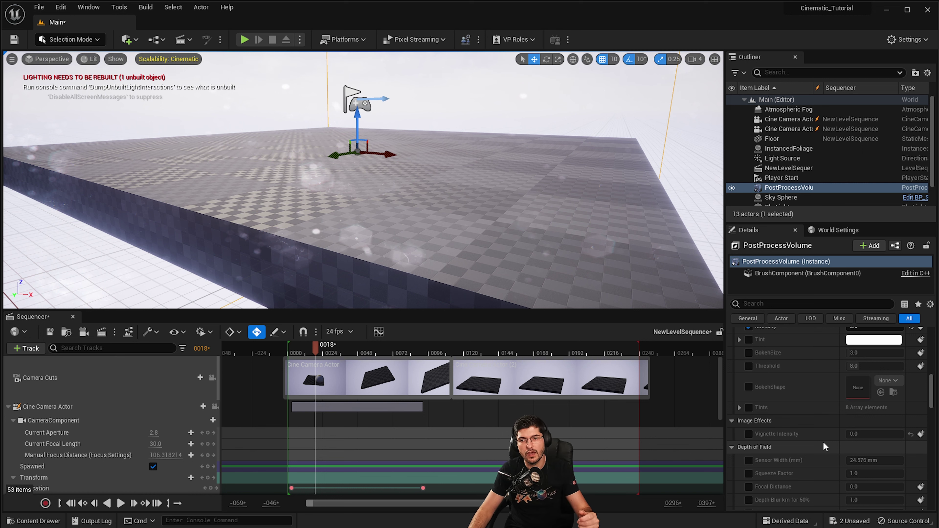
{"action": "scroll", "coordinate": [824, 447], "scroll_direction": "up", "scroll_amount": 4}
{"action": "left_click", "coordinate": [731, 379]}
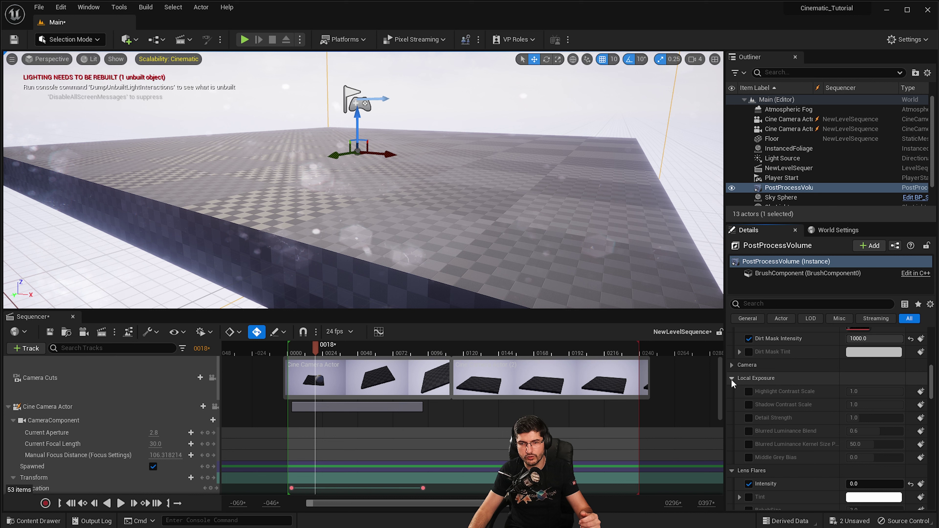
{"action": "left_click", "coordinate": [732, 378]}
{"action": "left_click", "coordinate": [732, 365]}
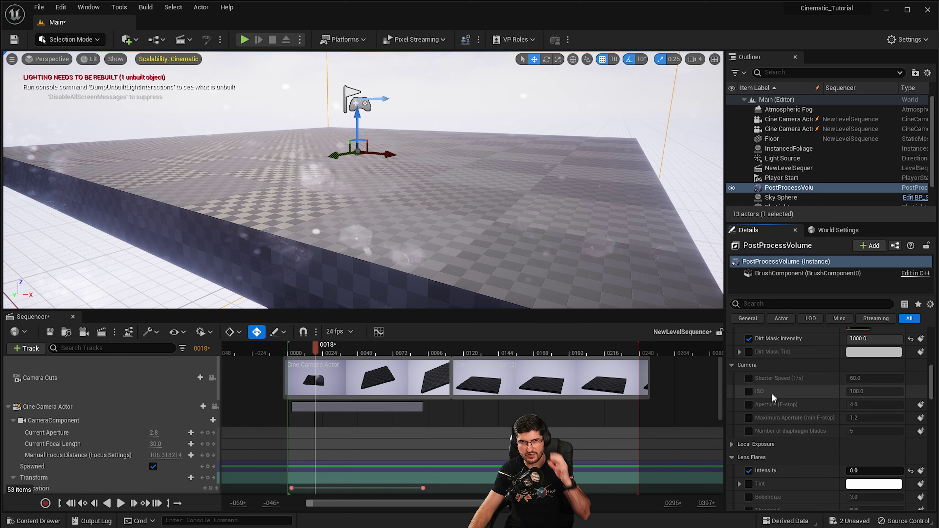
{"action": "left_click", "coordinate": [731, 366]}
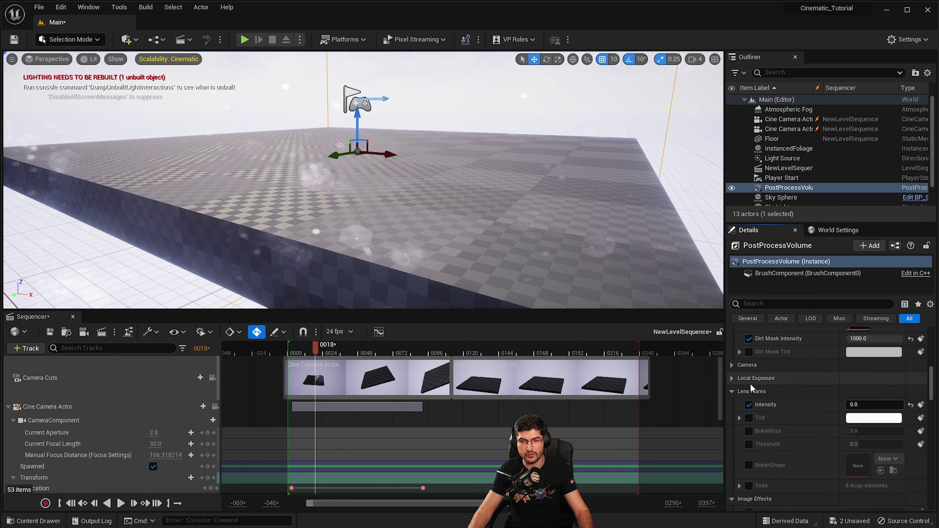
Look through the Color Grading, Film, Global Illumination and Reflections settings of the PostProcessVolume.
{"action": "scroll", "coordinate": [751, 384], "scroll_direction": "down", "scroll_amount": 4}
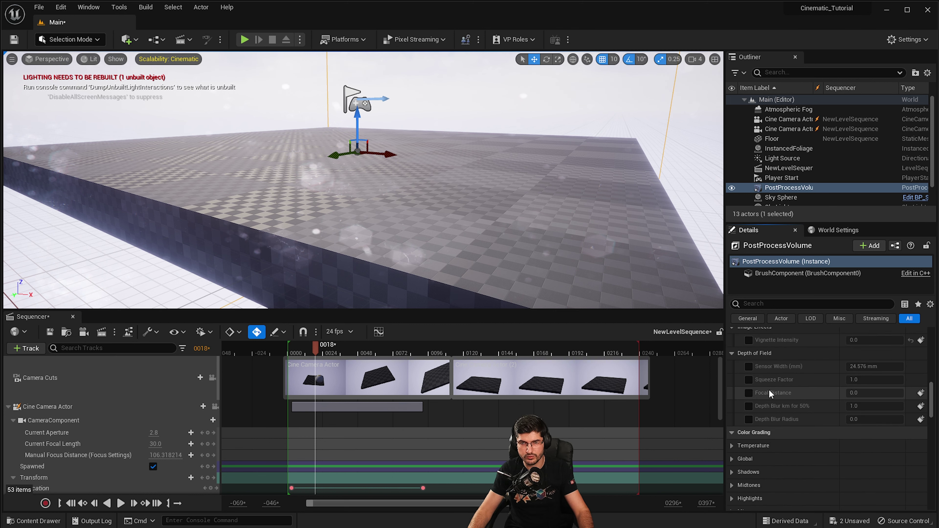
{"action": "scroll", "coordinate": [769, 389], "scroll_direction": "down", "scroll_amount": 2}
{"action": "scroll", "coordinate": [760, 404], "scroll_direction": "down", "scroll_amount": 5}
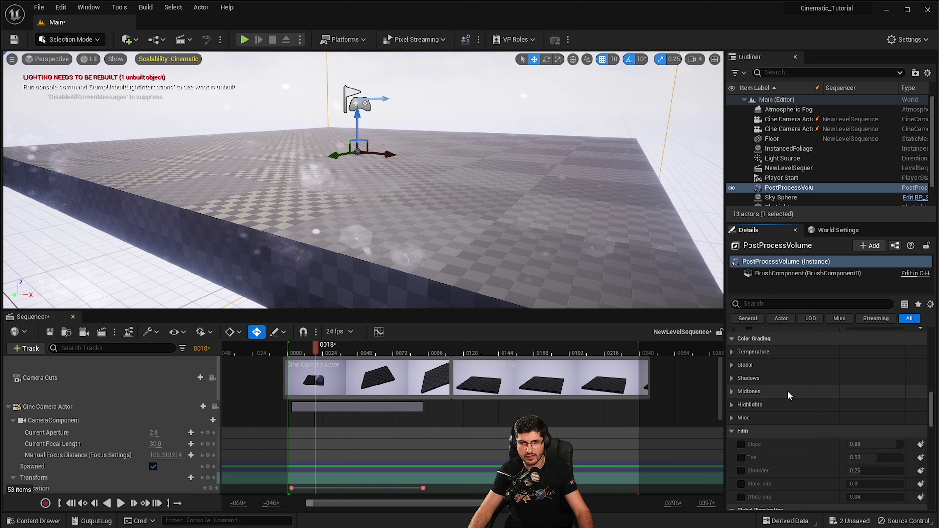
{"action": "scroll", "coordinate": [783, 405], "scroll_direction": "down", "scroll_amount": 3}
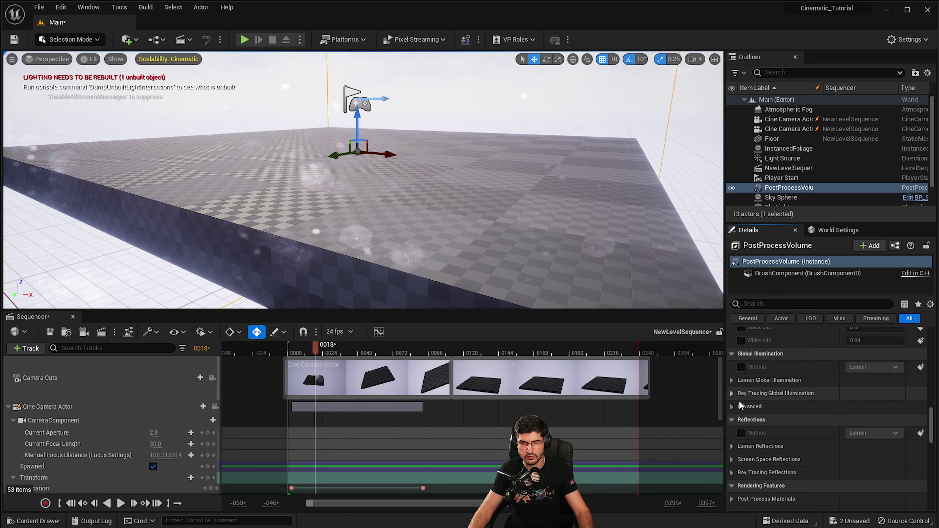
{"action": "right_click_drag", "start_coordinate": [557, 267], "coordinate": [503, 222]}
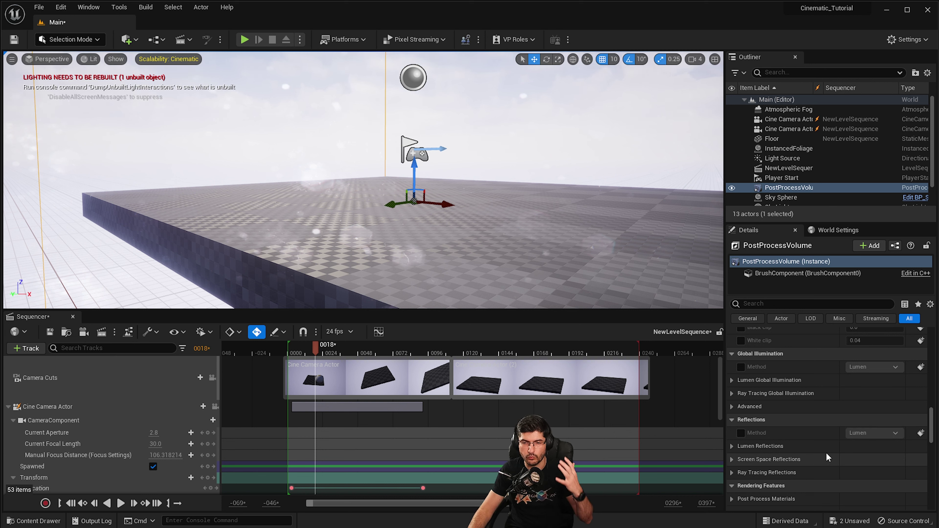
{"action": "scroll", "coordinate": [821, 409], "scroll_direction": "down", "scroll_amount": 2}
{"action": "scroll", "coordinate": [819, 403], "scroll_direction": "up", "scroll_amount": 2}
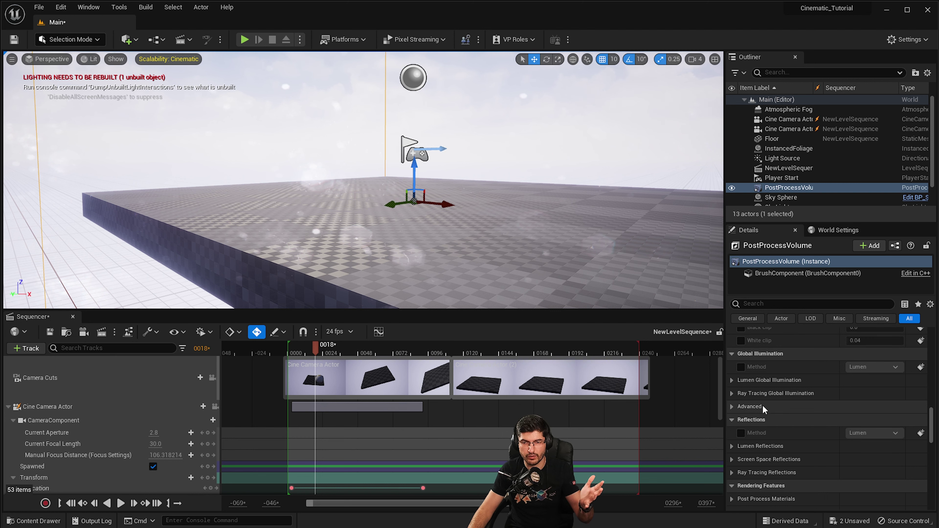
Enable the Global Illumination Method override with Lumen and set Lumen Scene Lighting Quality to 2.0.
{"action": "left_click", "coordinate": [740, 367]}
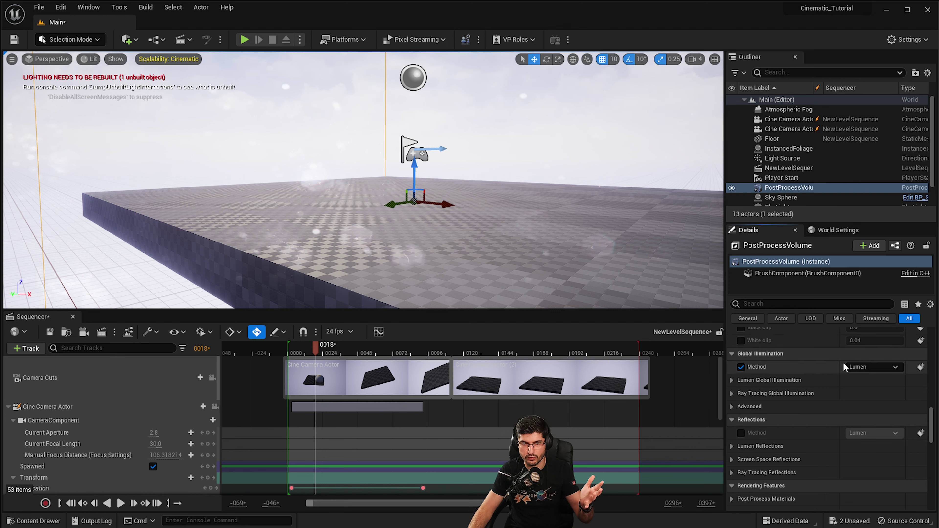
{"action": "left_click", "coordinate": [739, 381]}
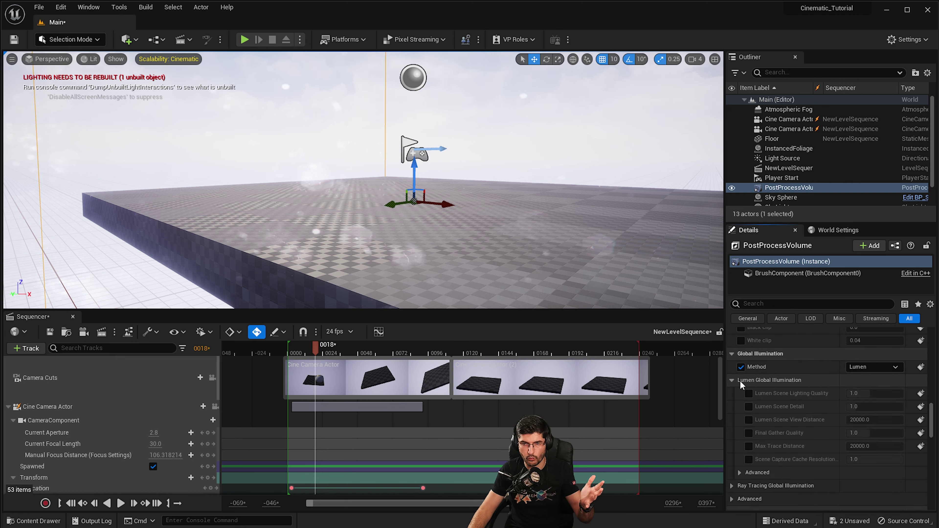
{"action": "left_click", "coordinate": [750, 394]}
{"action": "left_click_drag", "start_coordinate": [850, 394], "coordinate": [902, 394]}
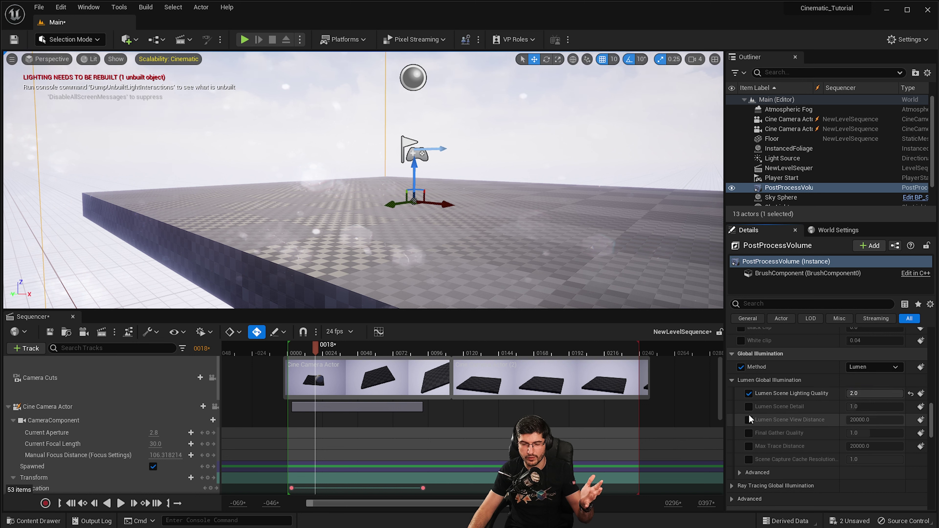
Enable Lumen Scene Detail, try a value of 4.0 in the viewport, and set it to 1.0.
{"action": "left_click", "coordinate": [748, 406]}
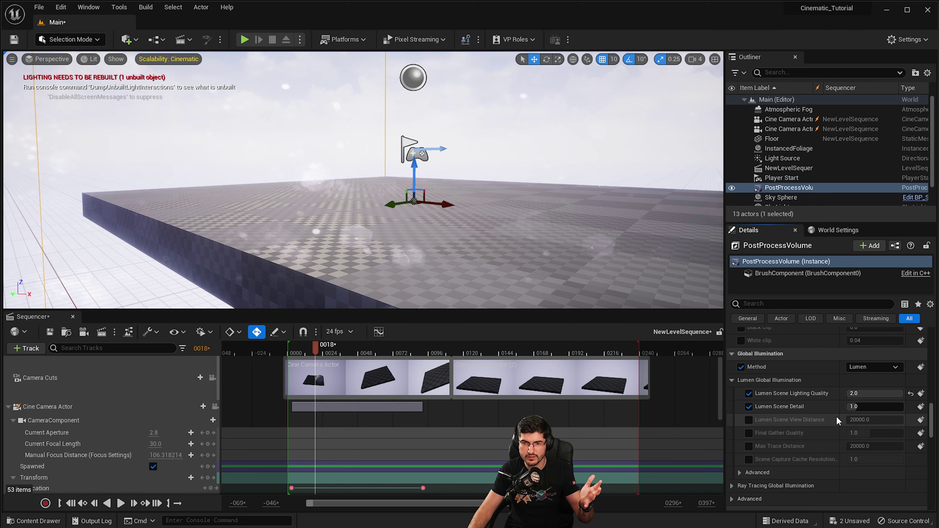
{"action": "left_click_drag", "start_coordinate": [867, 408], "coordinate": [902, 409]}
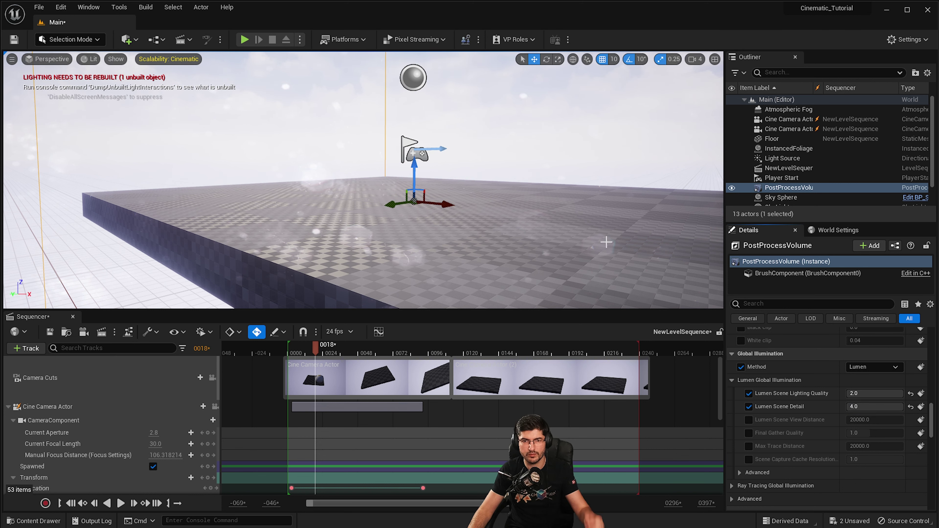
{"action": "right_click_drag", "start_coordinate": [521, 210], "coordinate": [577, 178]}
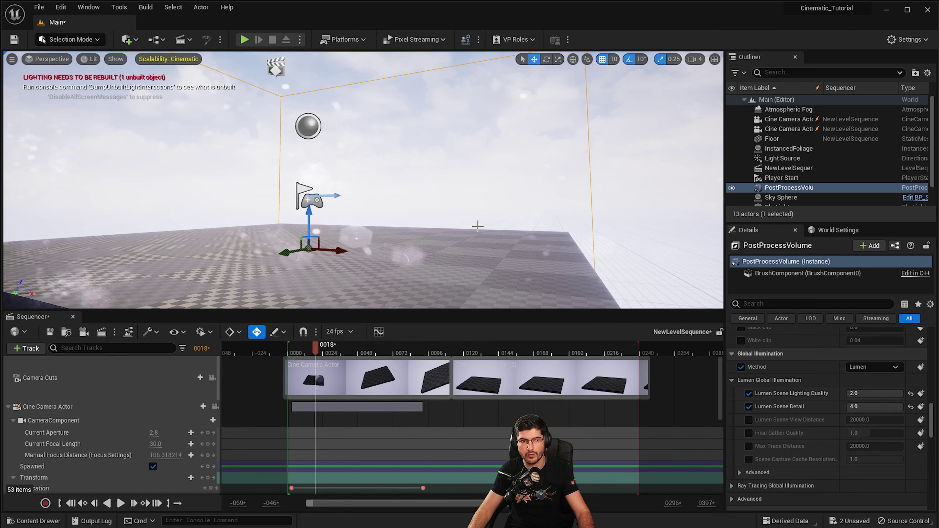
{"action": "left_click_drag", "start_coordinate": [899, 408], "coordinate": [873, 410]}
Look over the advanced Lumen Global Illumination settings, then enable Max Trace Distance and raise it to 2097152.
{"action": "scroll", "coordinate": [851, 418], "scroll_direction": "down", "scroll_amount": 2}
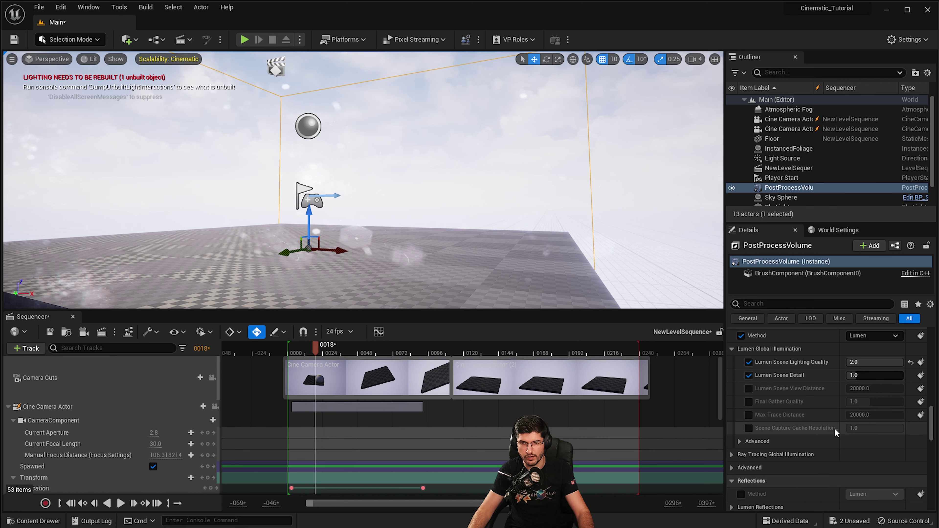
{"action": "left_click", "coordinate": [740, 442]}
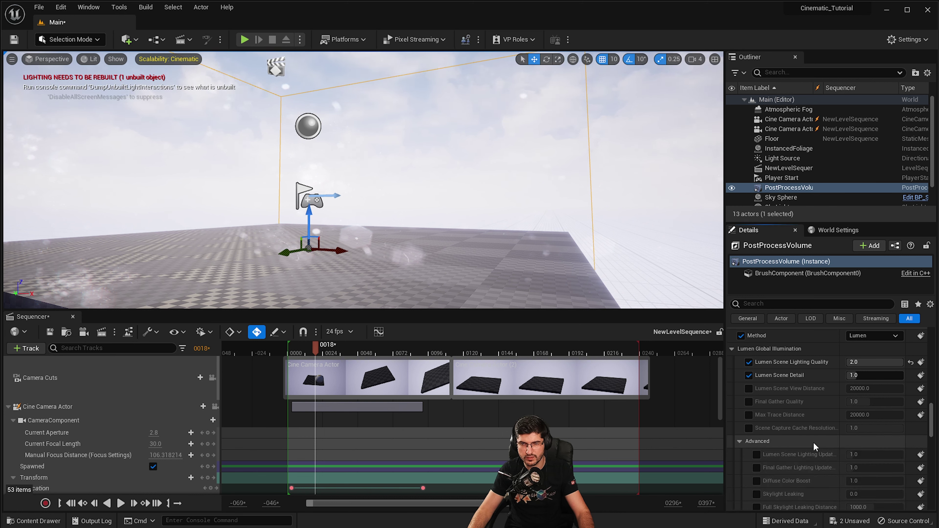
{"action": "scroll", "coordinate": [813, 442], "scroll_direction": "down", "scroll_amount": 3}
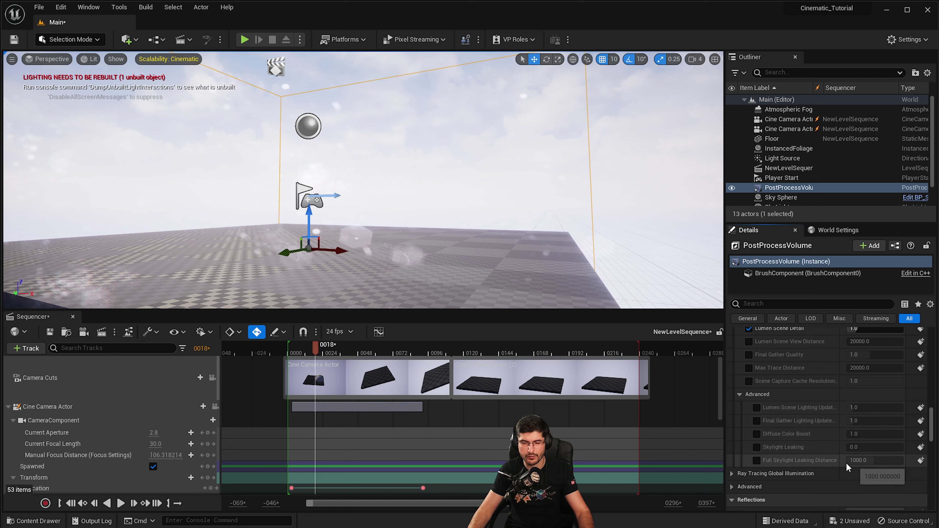
{"action": "scroll", "coordinate": [808, 454], "scroll_direction": "up", "scroll_amount": 2}
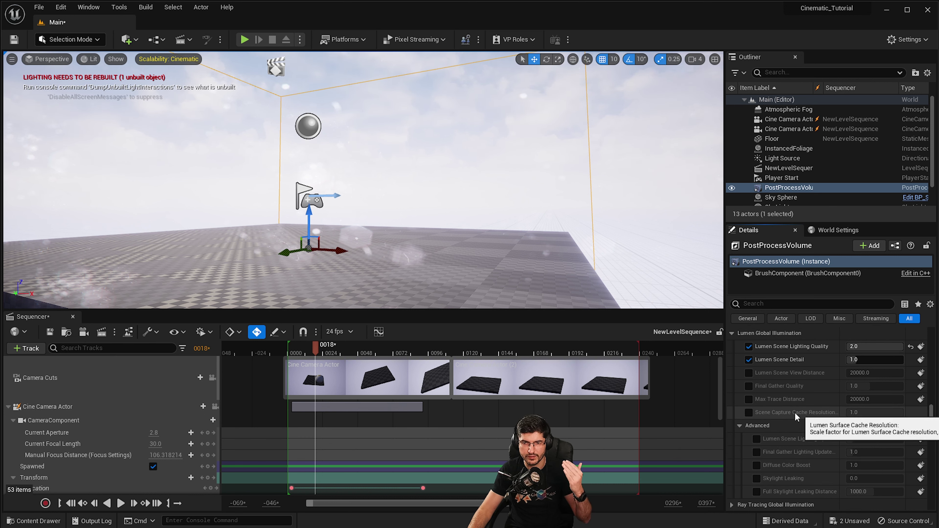
{"action": "left_click", "coordinate": [748, 399]}
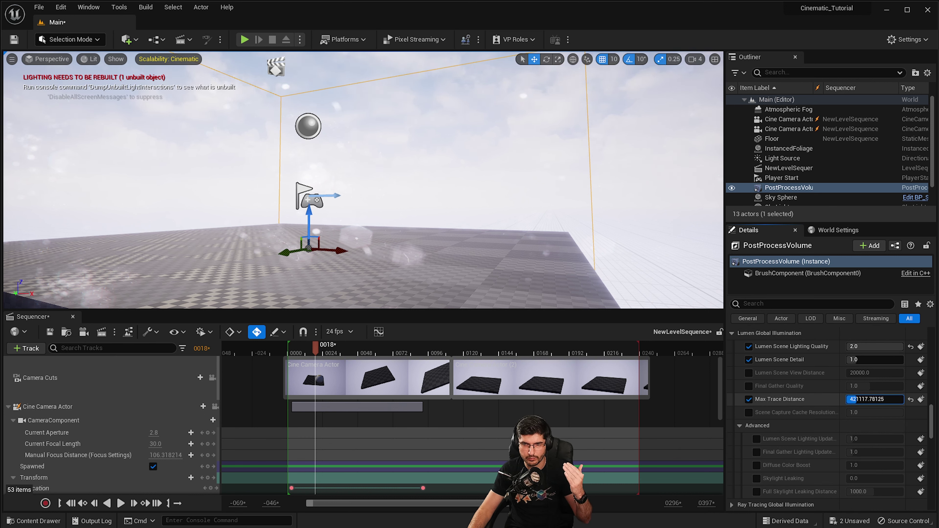
{"action": "left_click_drag", "start_coordinate": [865, 399], "coordinate": [872, 398]}
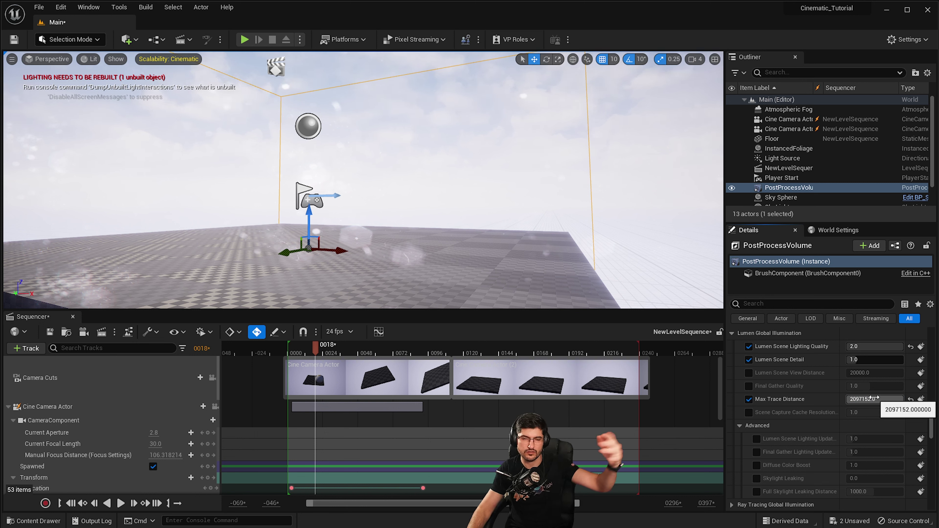
Enable the Reflections Method override with Lumen on the PostProcessVolume.
{"action": "scroll", "coordinate": [843, 431], "scroll_direction": "down", "scroll_amount": 5}
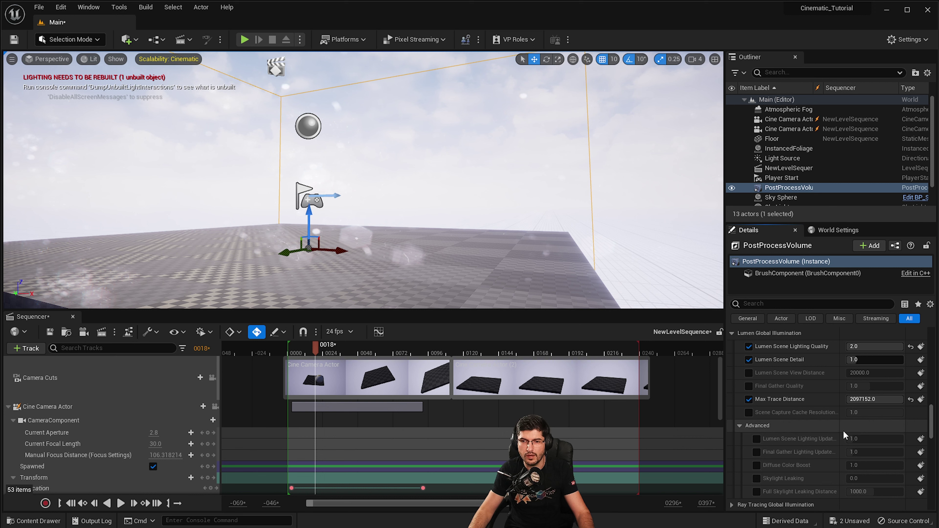
{"action": "scroll", "coordinate": [773, 414], "scroll_direction": "down", "scroll_amount": 1}
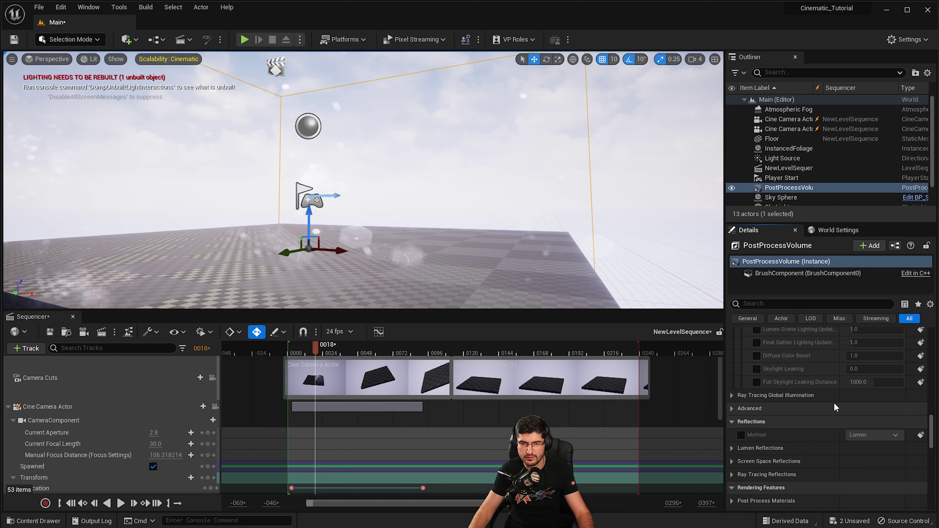
{"action": "left_click", "coordinate": [742, 435]}
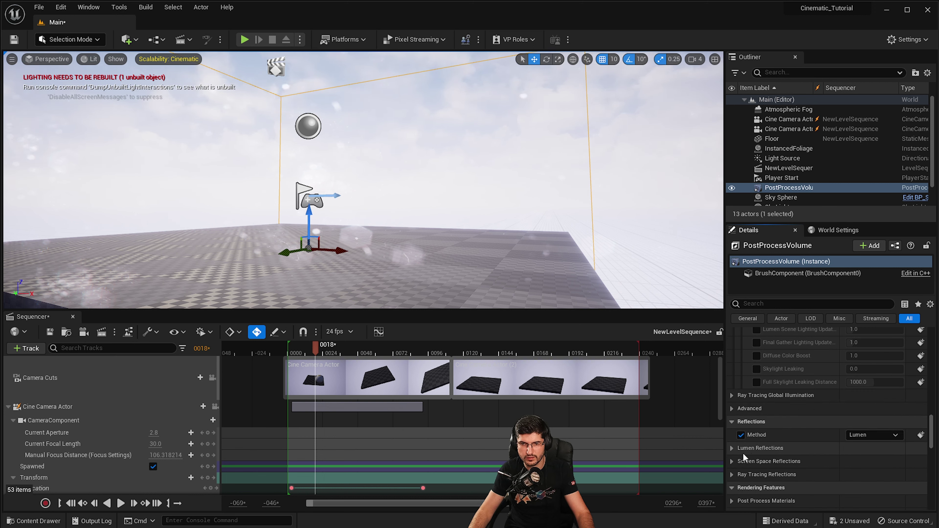
Set the Lumen Reflections Quality to 2.0 and enable High Quality Translucency Reflections.
{"action": "left_click", "coordinate": [732, 448]}
{"action": "scroll", "coordinate": [747, 449], "scroll_direction": "down", "scroll_amount": 2}
{"action": "left_click", "coordinate": [749, 430]}
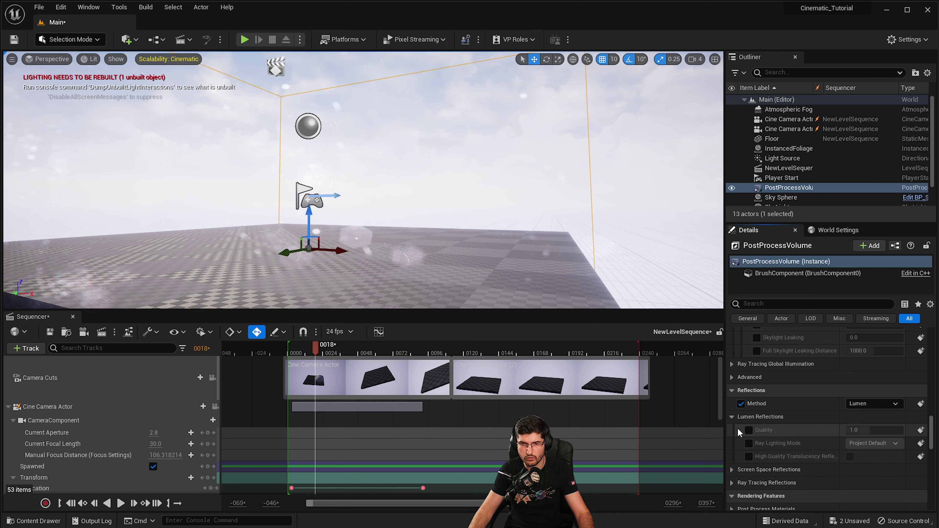
{"action": "left_click_drag", "start_coordinate": [882, 434], "coordinate": [888, 435]}
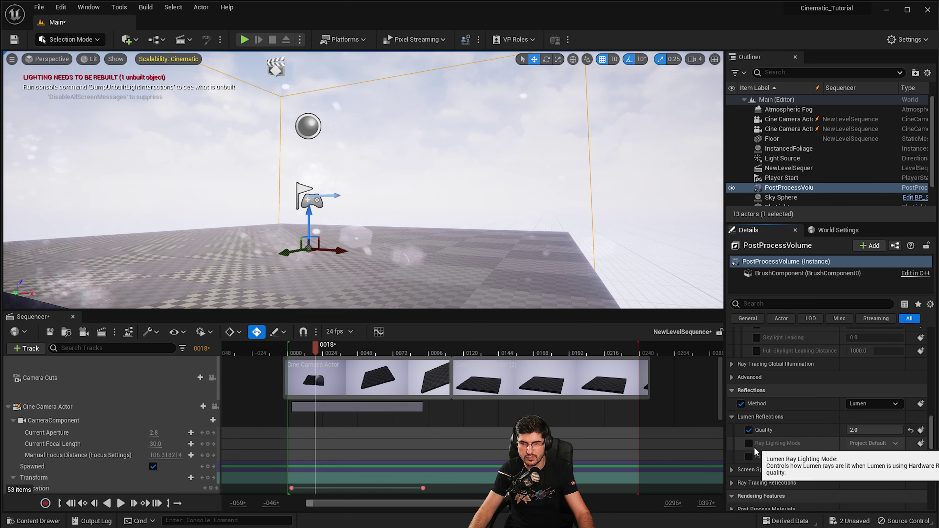
{"action": "left_click", "coordinate": [748, 458]}
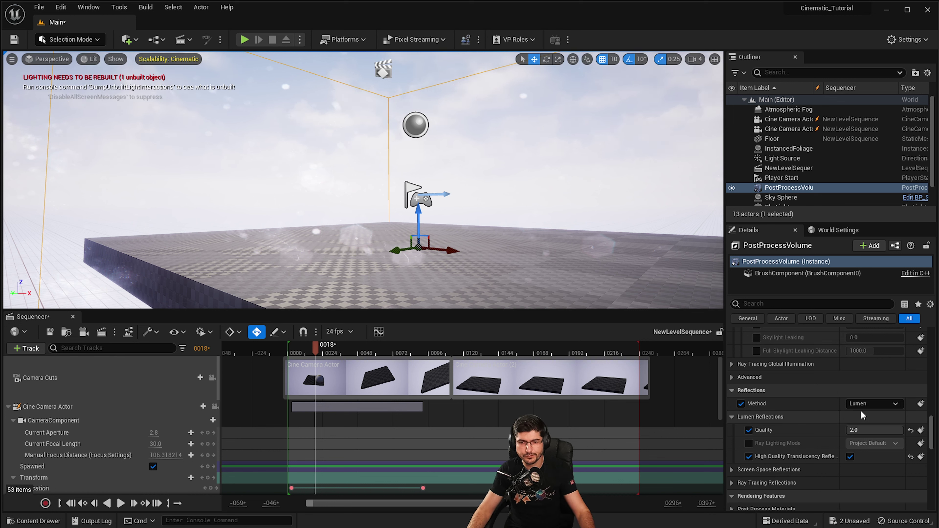
Save all unsaved changes to the Main level and the level sequence.
{"action": "scroll", "coordinate": [861, 410], "scroll_direction": "down", "scroll_amount": 3}
{"action": "scroll", "coordinate": [860, 418], "scroll_direction": "down", "scroll_amount": 20}
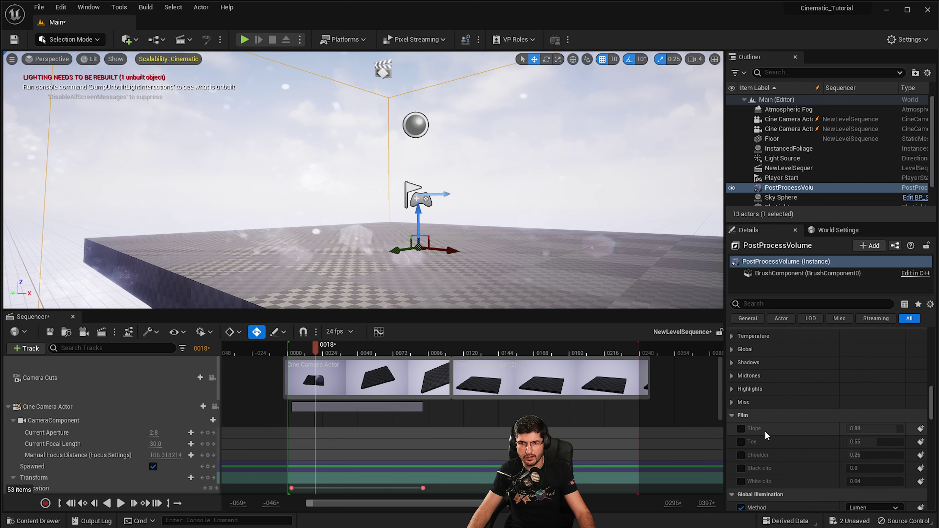
{"action": "scroll", "coordinate": [742, 429], "scroll_direction": "up", "scroll_amount": 5}
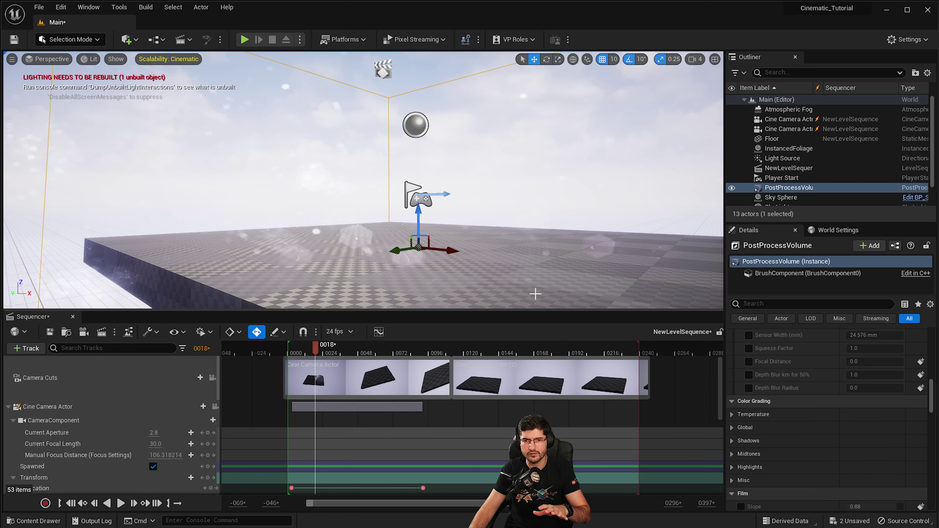
{"action": "middle_click_drag", "start_coordinate": [536, 291], "coordinate": [614, 300]}
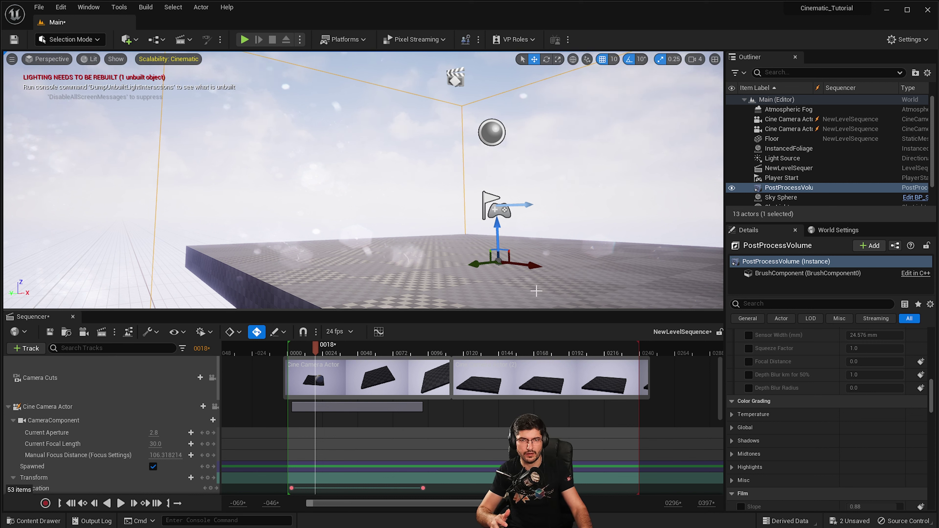
{"action": "key", "text": "ctrl+shift+s"}
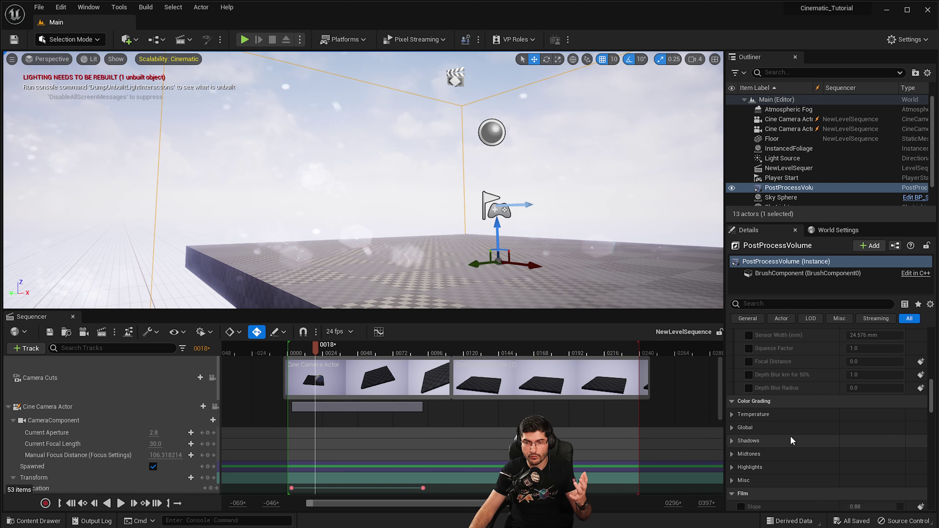
Enable Film Grain Intensity on the PostProcessVolume, try a value of 1.0, and set it to 0.3.
{"action": "scroll", "coordinate": [780, 379], "scroll_direction": "down", "scroll_amount": 2}
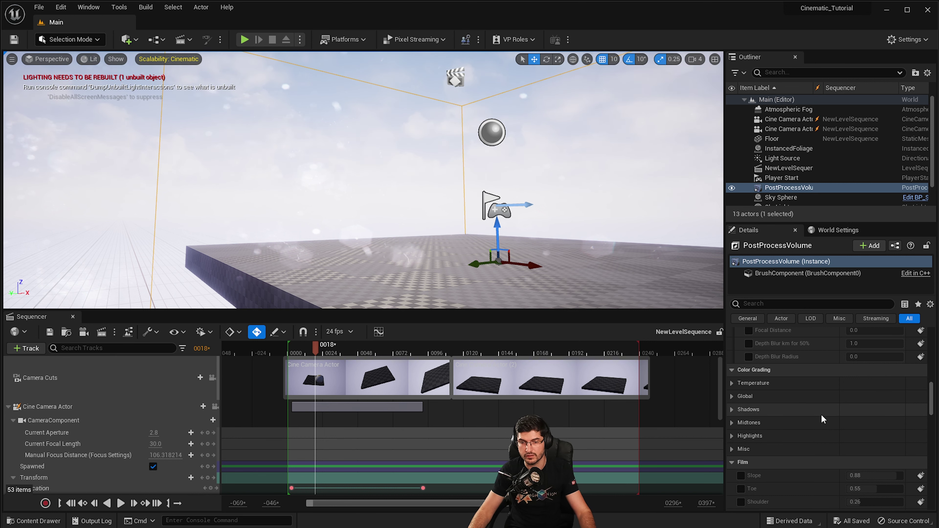
{"action": "scroll", "coordinate": [822, 419], "scroll_direction": "down", "scroll_amount": 15}
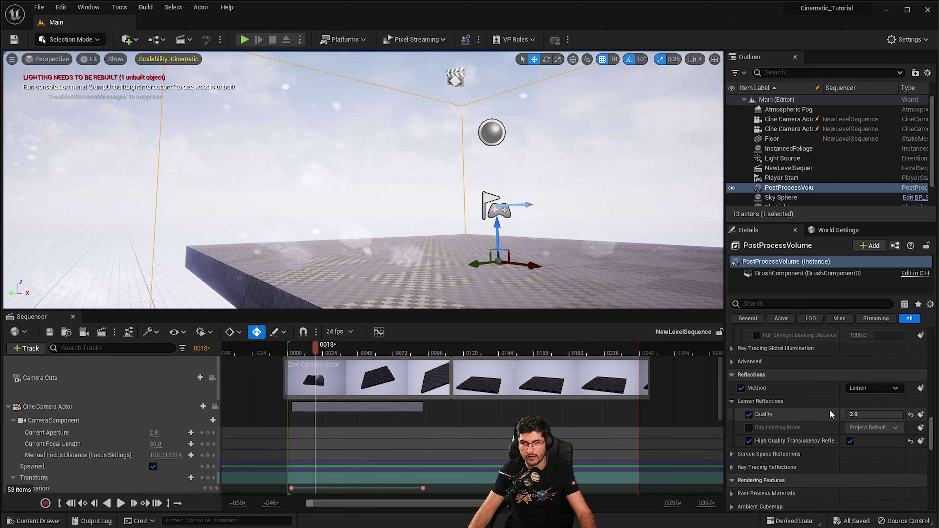
{"action": "scroll", "coordinate": [830, 415], "scroll_direction": "down", "scroll_amount": 3}
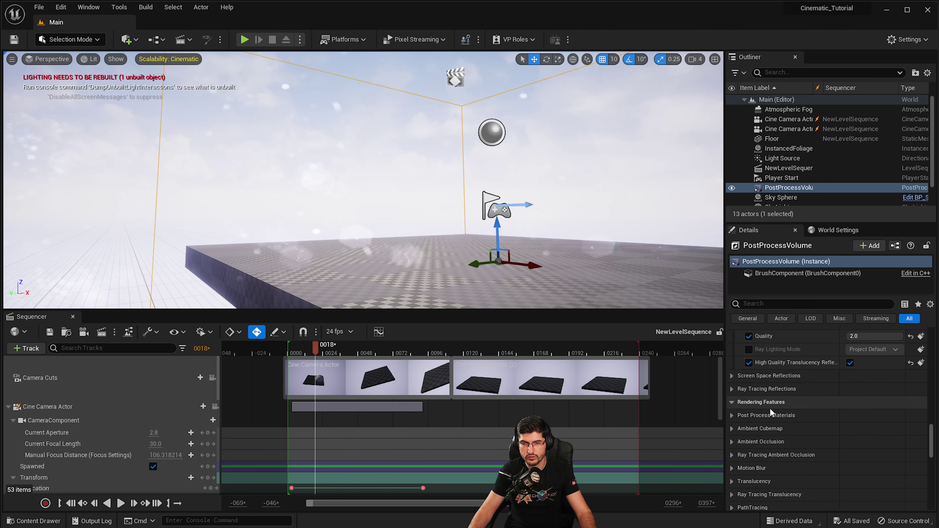
{"action": "scroll", "coordinate": [776, 424], "scroll_direction": "down", "scroll_amount": 3}
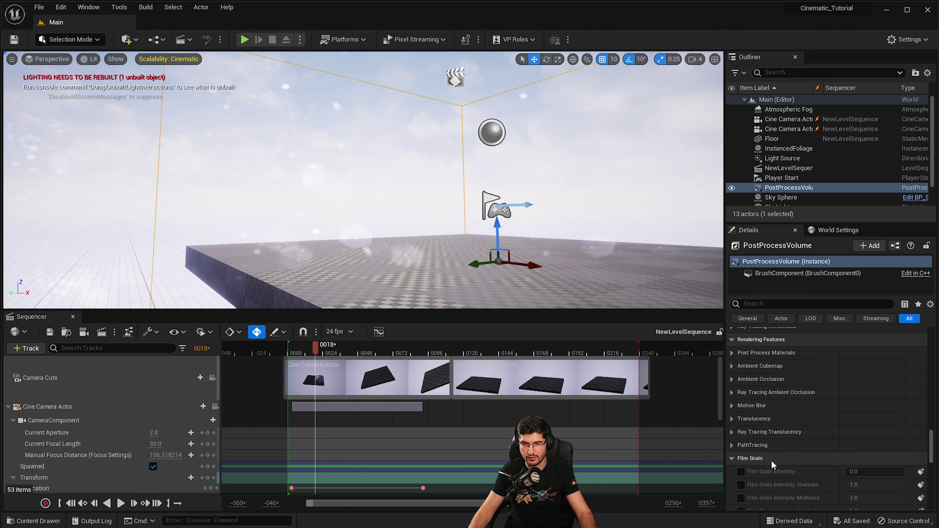
{"action": "scroll", "coordinate": [769, 462], "scroll_direction": "down", "scroll_amount": 1}
{"action": "left_click", "coordinate": [740, 456]}
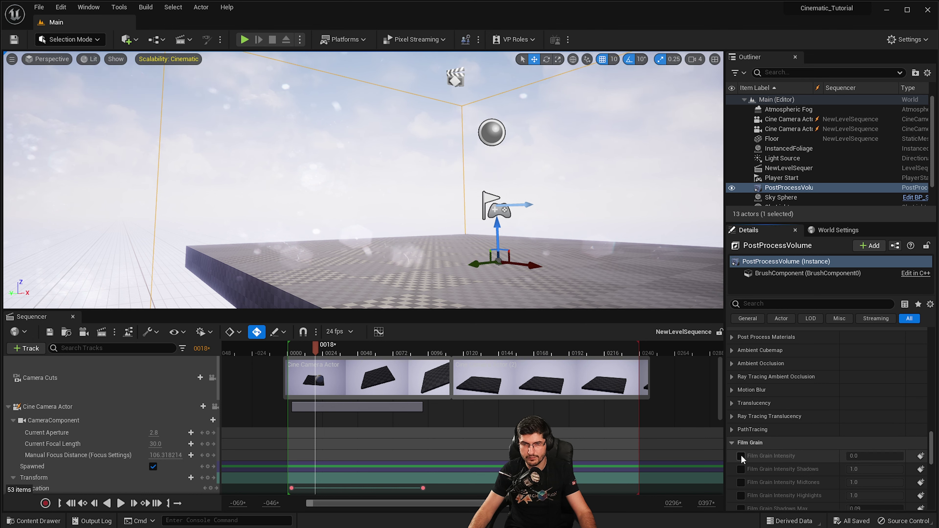
{"action": "left_click", "coordinate": [866, 458]}
{"action": "type", "text": "1"}
{"action": "key", "text": "Return"}
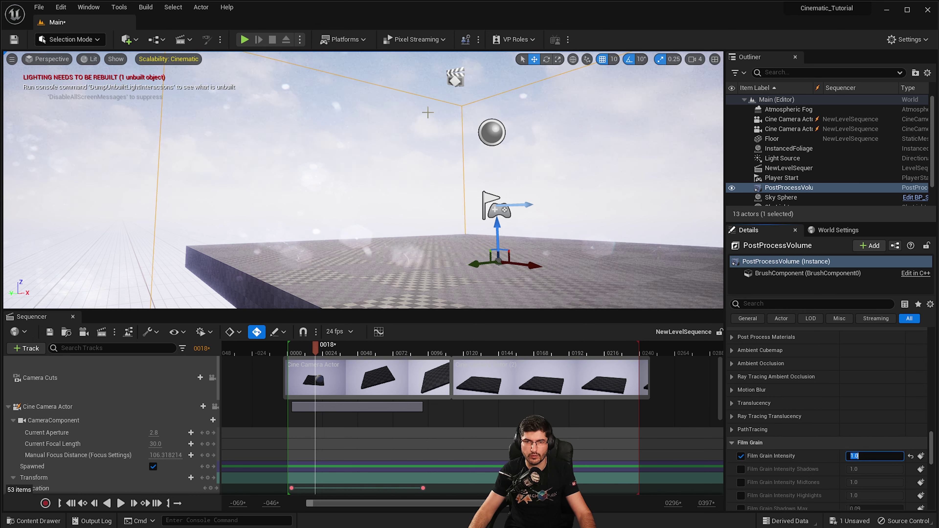
{"action": "type", "text": "0.3"}
{"action": "key", "text": "Return"}
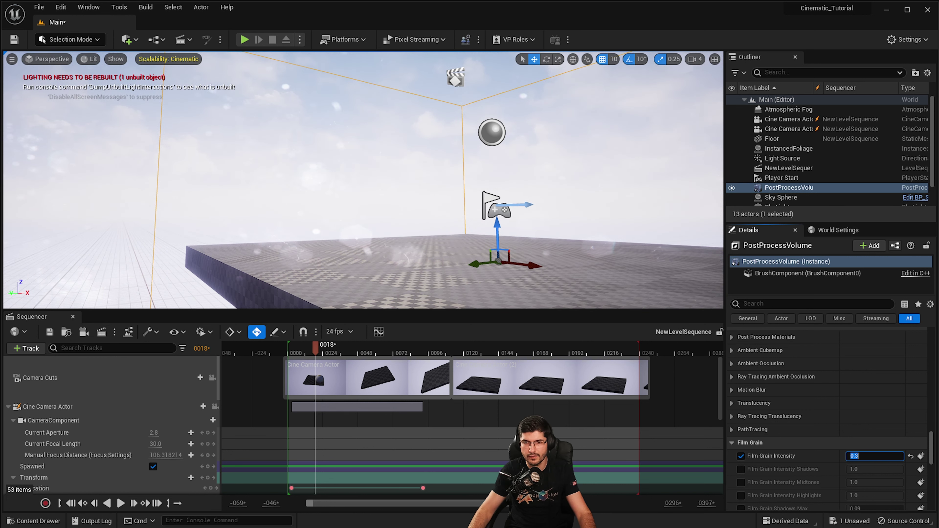
{"action": "right_click", "coordinate": [466, 145]}
Look through the PostProcessVolume's Post Process Materials, Motion Blur, Translucency, Film Grain and Post Process Volume Settings.
{"action": "left_click", "coordinate": [795, 187]}
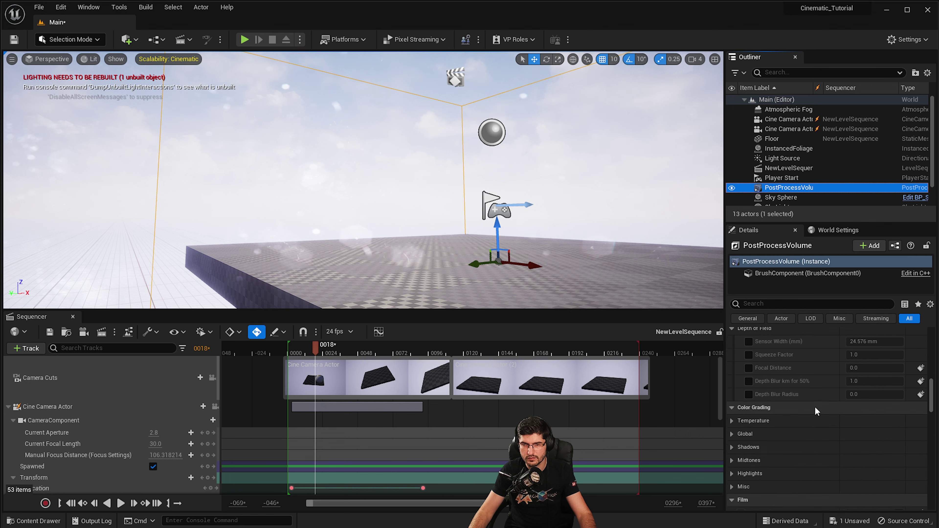
{"action": "scroll", "coordinate": [816, 411], "scroll_direction": "down", "scroll_amount": 10}
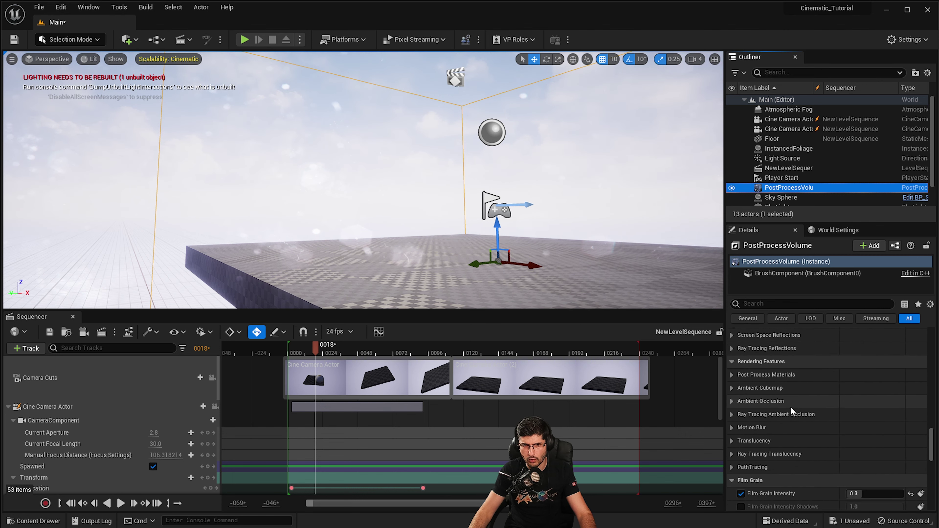
{"action": "left_click", "coordinate": [732, 375]}
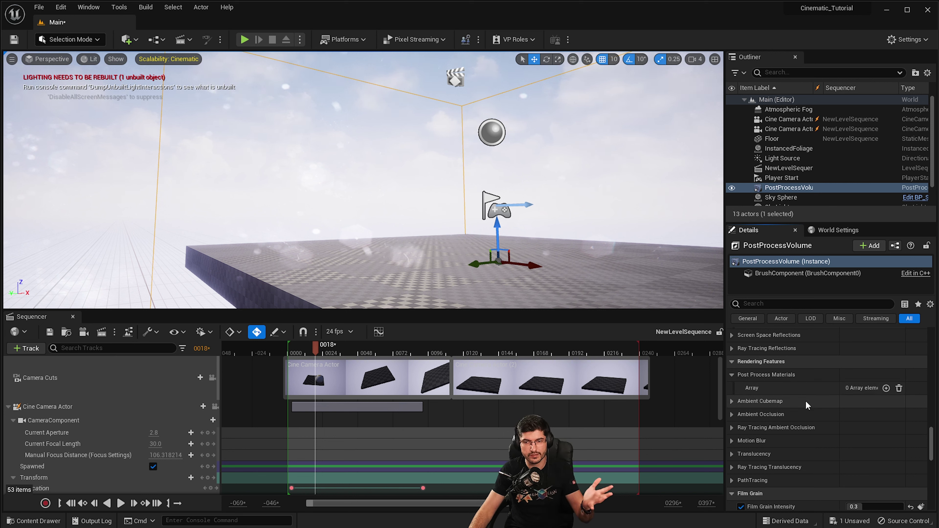
{"action": "scroll", "coordinate": [802, 400], "scroll_direction": "down", "scroll_amount": 1}
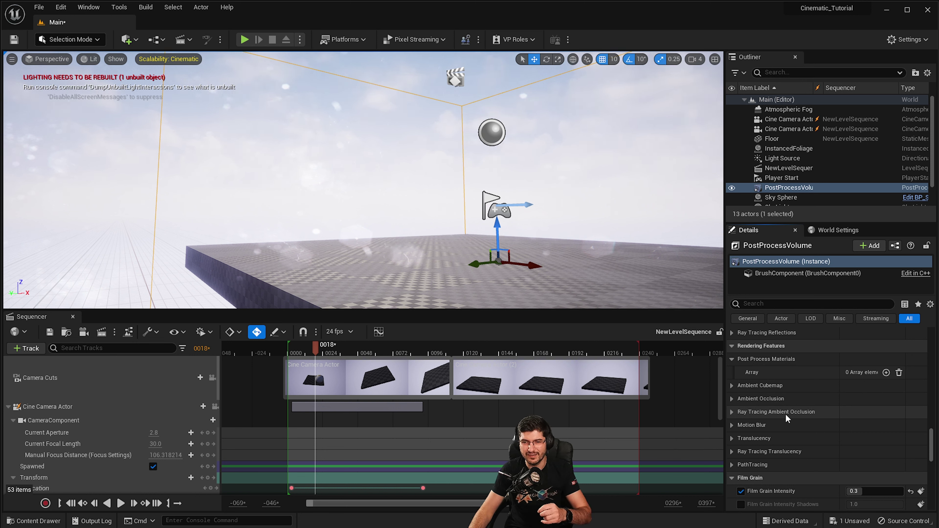
{"action": "scroll", "coordinate": [785, 414], "scroll_direction": "down", "scroll_amount": 1}
{"action": "left_click", "coordinate": [736, 409]}
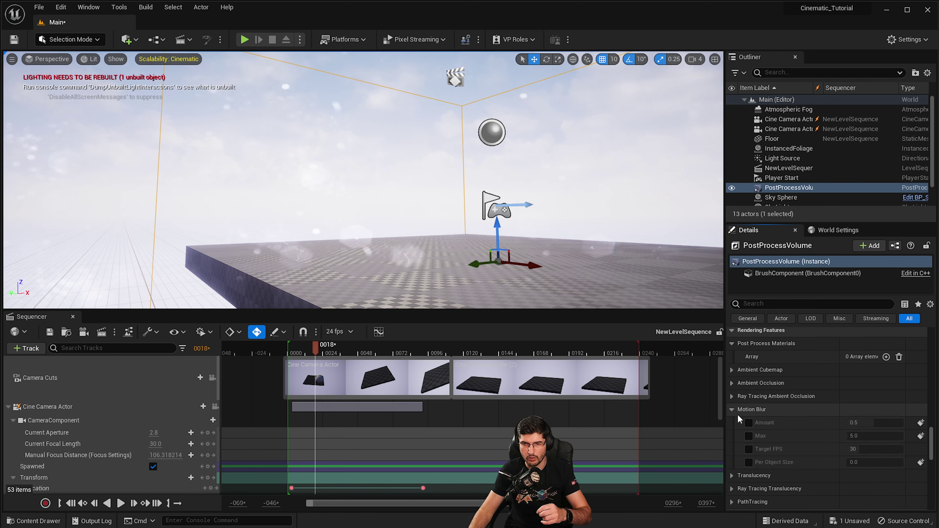
{"action": "left_click", "coordinate": [731, 410]}
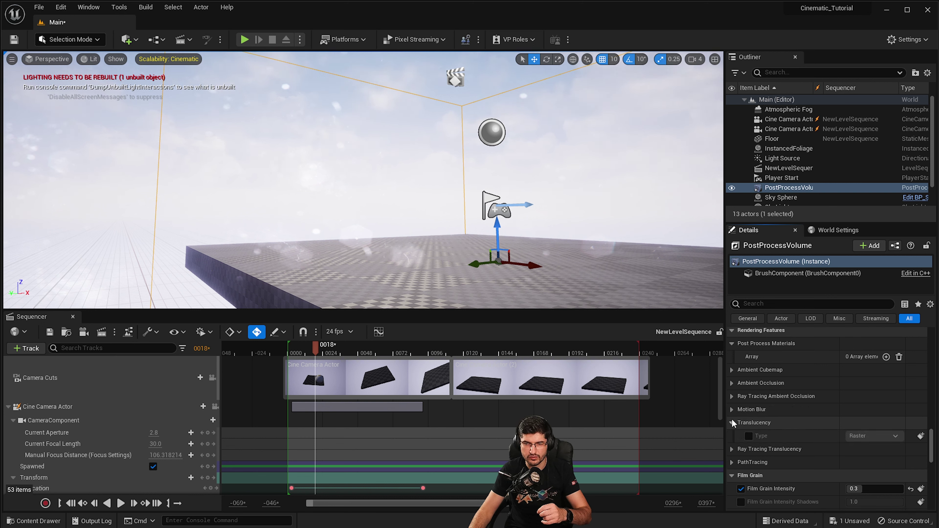
{"action": "left_click", "coordinate": [732, 422]}
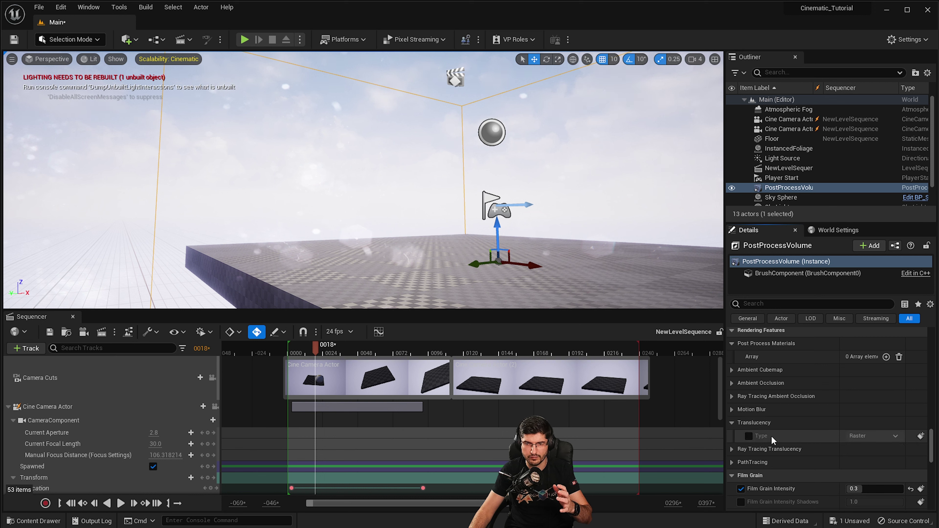
{"action": "left_click", "coordinate": [744, 423]}
{"action": "scroll", "coordinate": [758, 426], "scroll_direction": "down", "scroll_amount": 5}
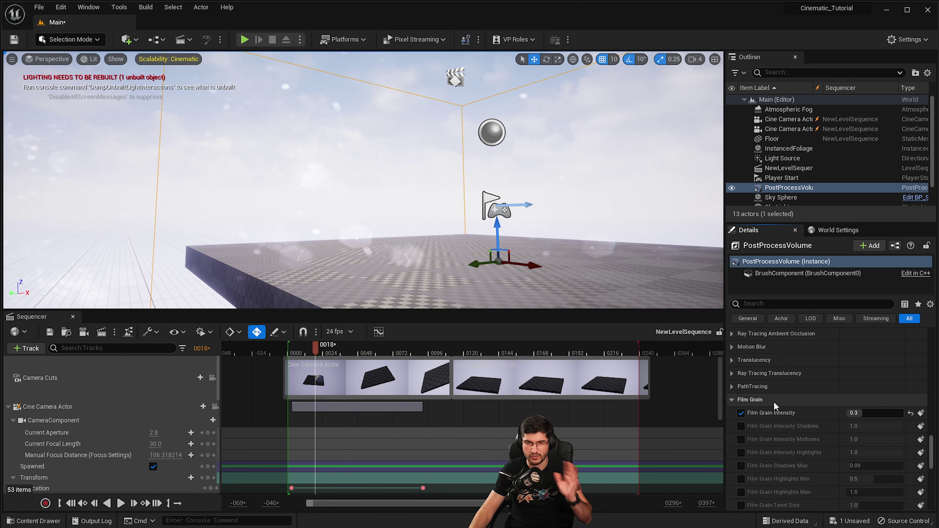
{"action": "scroll", "coordinate": [774, 402], "scroll_direction": "down", "scroll_amount": 5}
{"action": "scroll", "coordinate": [809, 407], "scroll_direction": "down", "scroll_amount": 5}
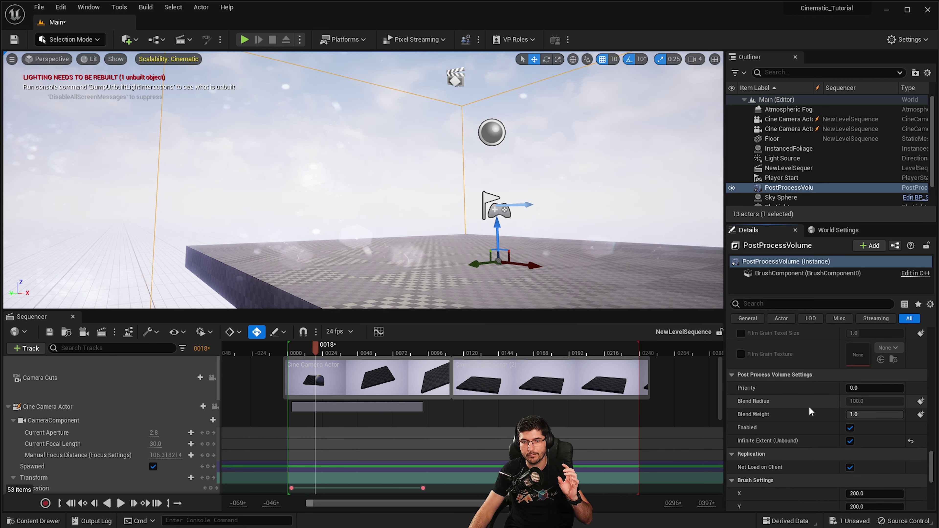
Review the PostProcessVolume settings again from Rendering Features back through Film, Lens Flares, Dirt Mask and Bloom.
{"action": "scroll", "coordinate": [835, 405], "scroll_direction": "up", "scroll_amount": 7}
{"action": "scroll", "coordinate": [835, 405], "scroll_direction": "up", "scroll_amount": 15}
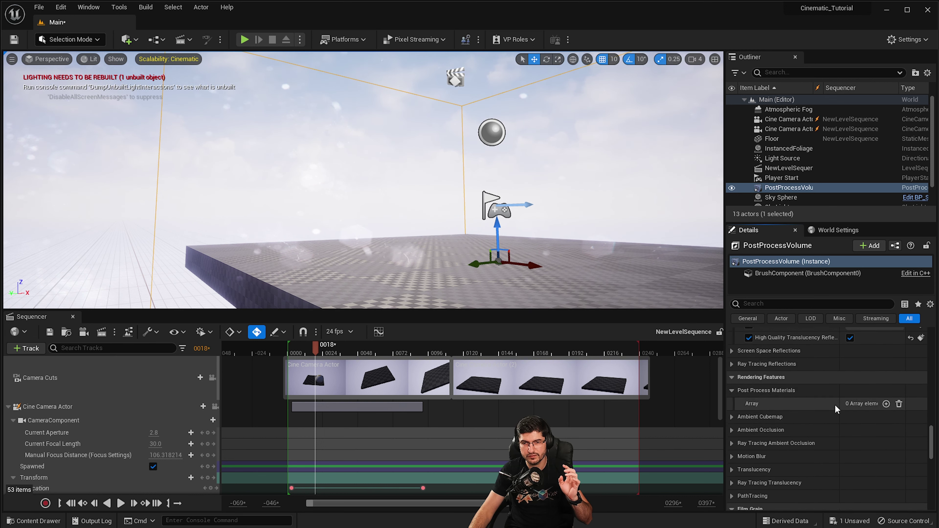
{"action": "scroll", "coordinate": [835, 404], "scroll_direction": "up", "scroll_amount": 10}
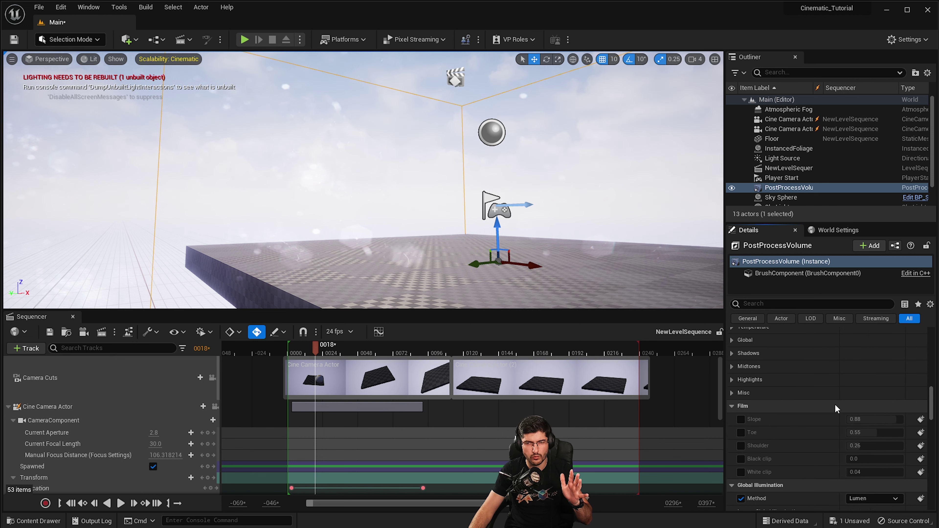
{"action": "scroll", "coordinate": [836, 404], "scroll_direction": "up", "scroll_amount": 3}
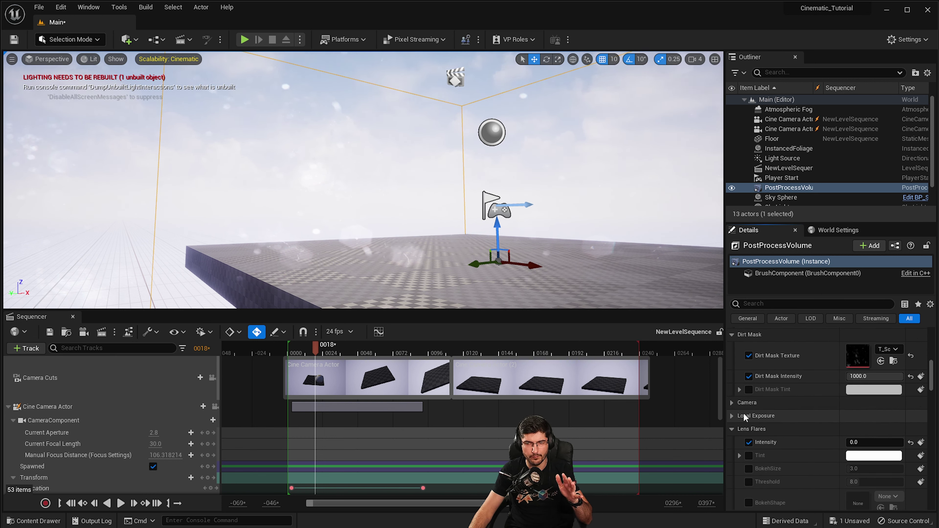
{"action": "scroll", "coordinate": [776, 407], "scroll_direction": "up", "scroll_amount": 3}
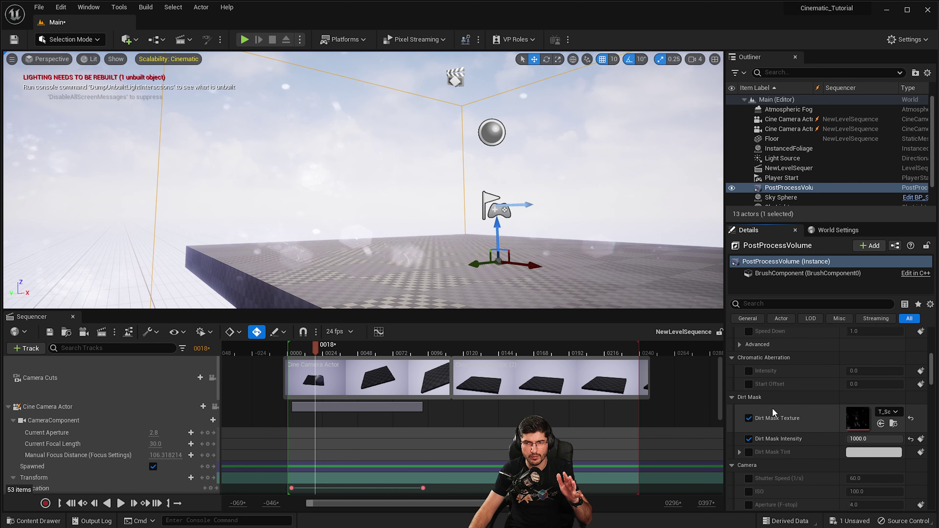
{"action": "scroll", "coordinate": [795, 413], "scroll_direction": "up", "scroll_amount": 5}
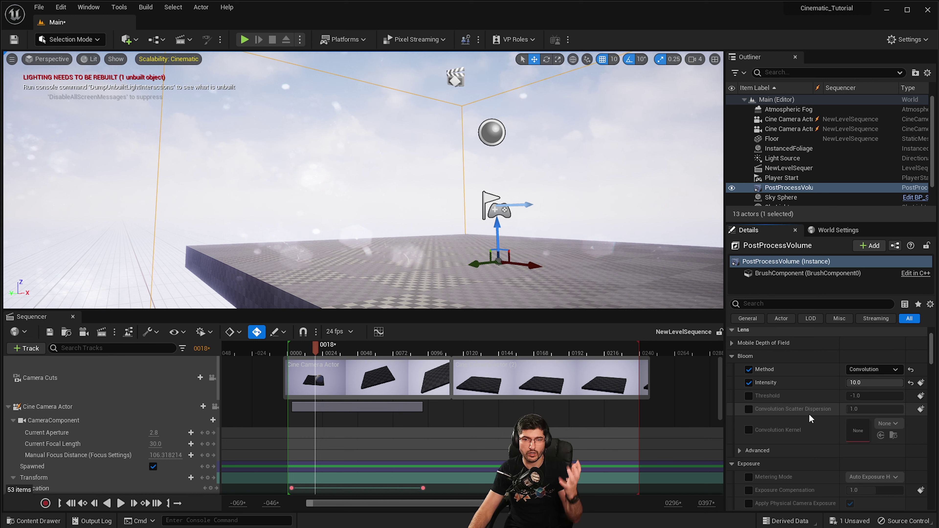
Select the first Cine Camera Actor and look over its focus, focal length, aperture and camera option settings.
{"action": "left_click", "coordinate": [791, 121]}
{"action": "scroll", "coordinate": [812, 430], "scroll_direction": "down", "scroll_amount": 5}
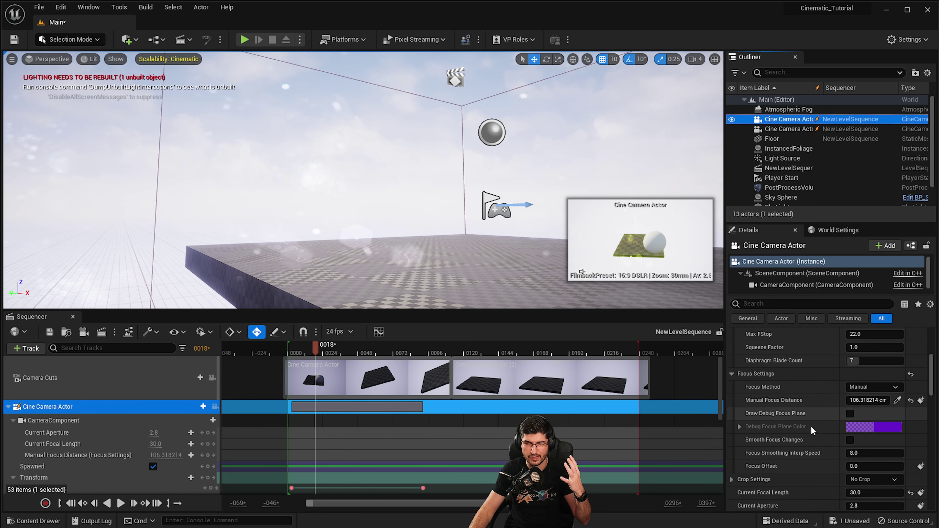
{"action": "scroll", "coordinate": [812, 429], "scroll_direction": "down", "scroll_amount": 5}
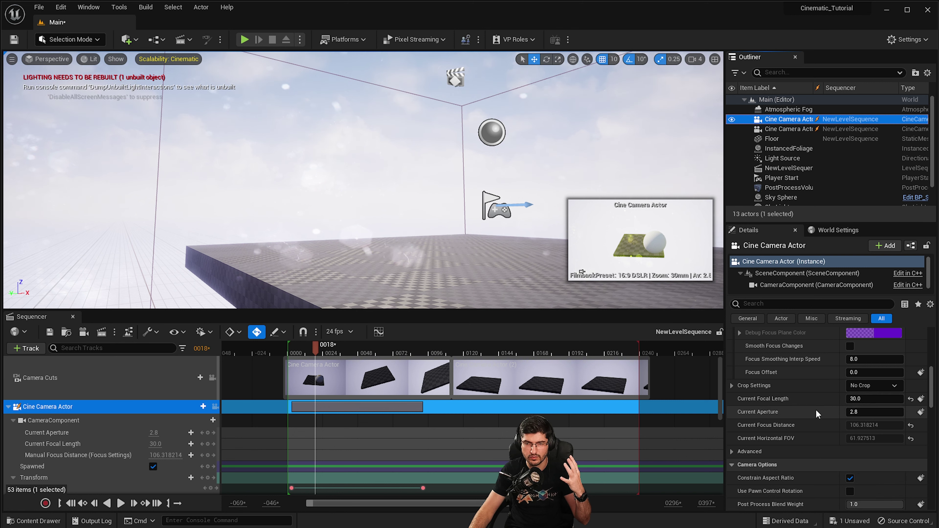
{"action": "scroll", "coordinate": [816, 410], "scroll_direction": "down", "scroll_amount": 3}
{"action": "scroll", "coordinate": [824, 398], "scroll_direction": "up", "scroll_amount": 5}
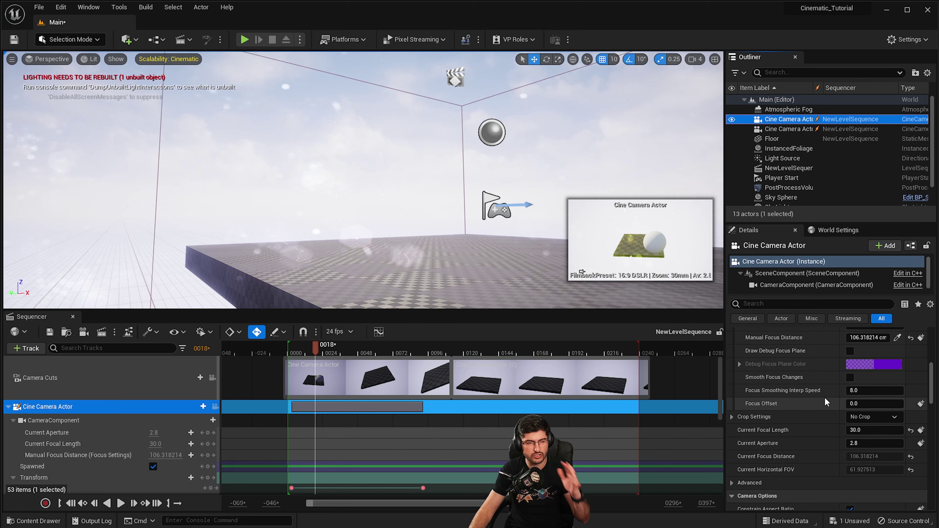
{"action": "right_click_drag", "start_coordinate": [442, 180], "coordinate": [444, 180]}
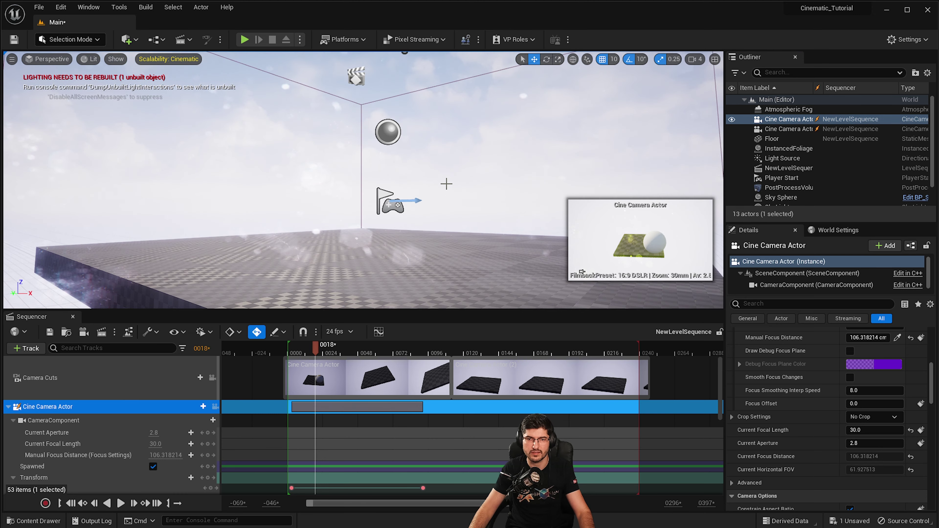
Look around the Earth_Collapse space scene, from the star to the burning asteroids and back.
{"action": "left_click", "coordinate": [442, 179]}
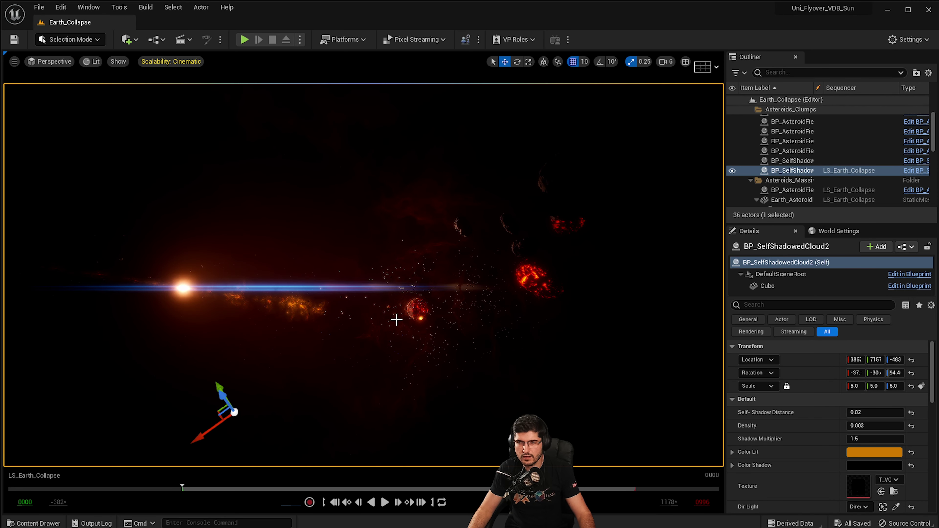
{"action": "right_click_drag", "start_coordinate": [361, 310], "coordinate": [361, 310]}
{"action": "mouse_move", "coordinate": [440, 353]}
{"action": "right_mouse_down"}
{"action": "mouse_move", "coordinate": [464, 303]}
{"action": "mouse_move", "coordinate": [630, 333]}
{"action": "mouse_move", "coordinate": [329, 302]}
{"action": "mouse_move", "coordinate": [350, 302]}
{"action": "right_mouse_up"}
{"action": "right_click_drag", "start_coordinate": [498, 301], "coordinate": [267, 285]}
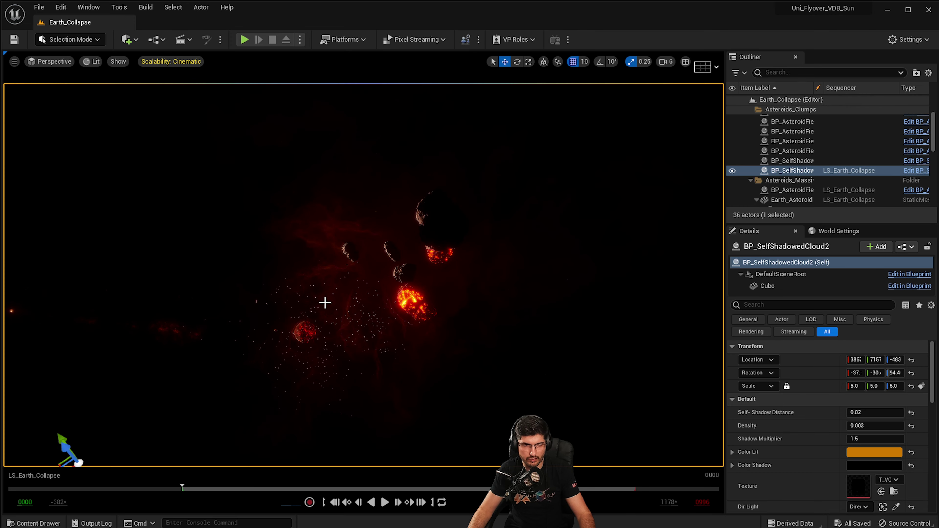
{"action": "right_click_drag", "start_coordinate": [324, 303], "coordinate": [464, 279]}
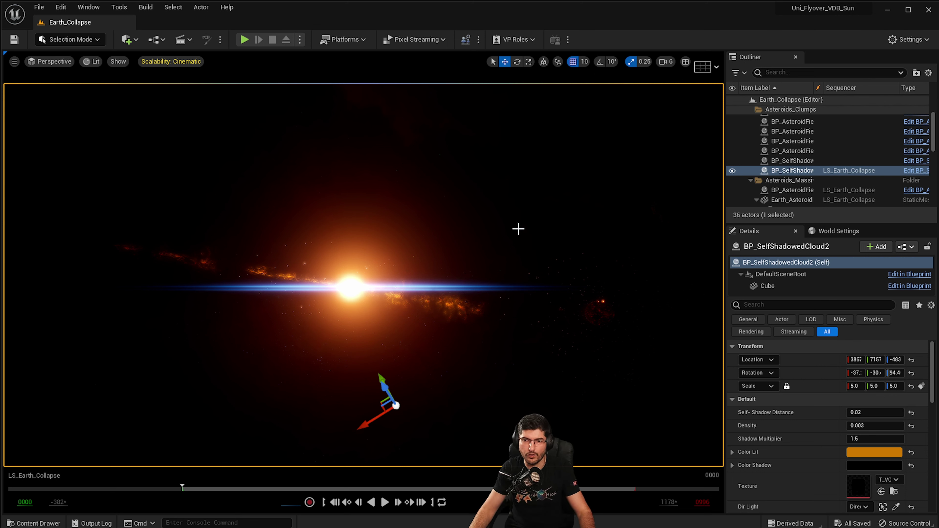
Hide the PostProcessVolume and view the nebula scene without its post-processing.
{"action": "scroll", "coordinate": [800, 143], "scroll_direction": "down", "scroll_amount": 5}
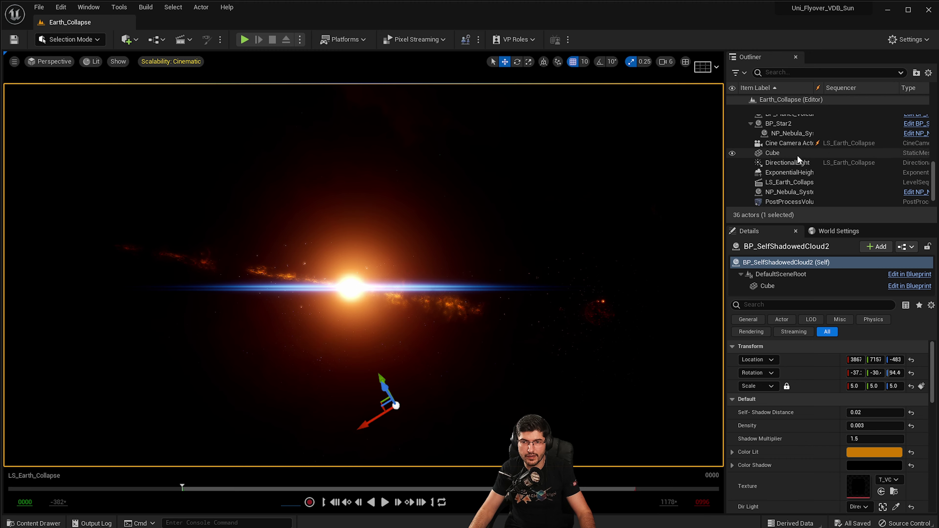
{"action": "scroll", "coordinate": [797, 155], "scroll_direction": "down", "scroll_amount": 2}
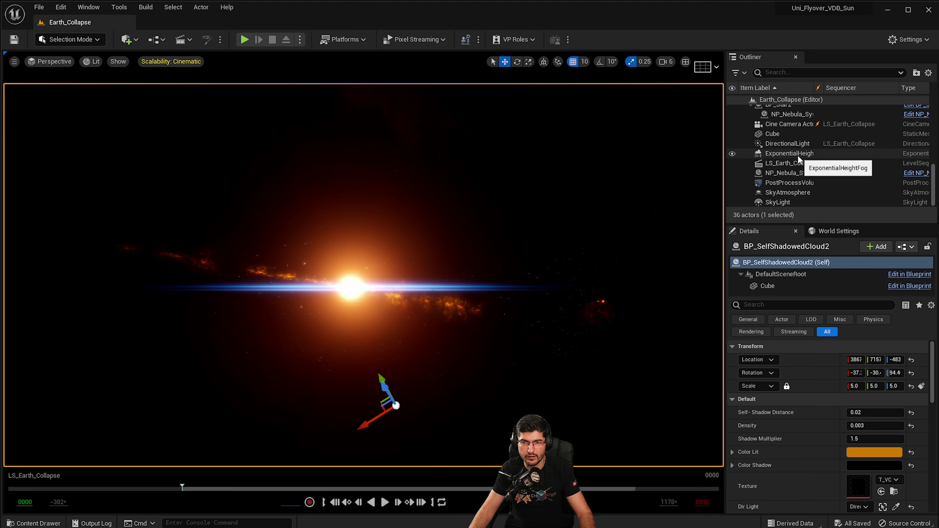
{"action": "left_click", "coordinate": [730, 184]}
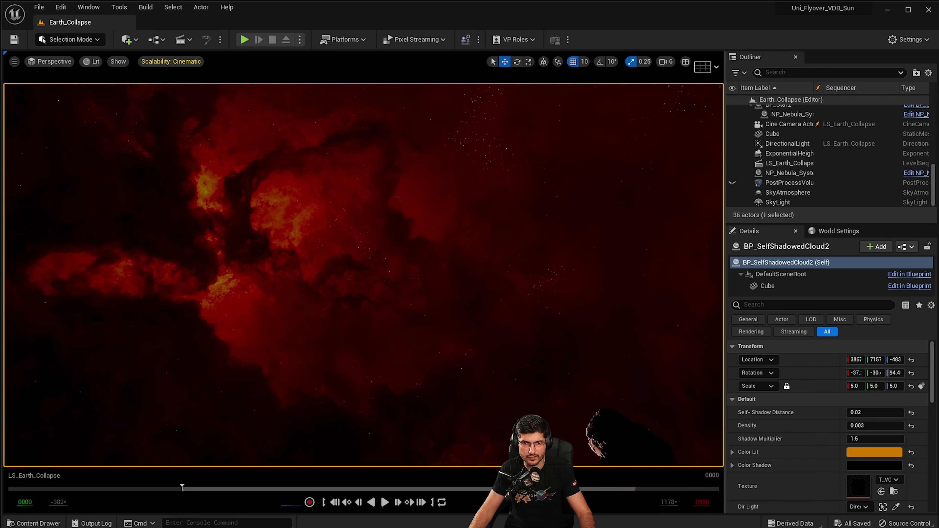
{"action": "mouse_move", "coordinate": [362, 274]}
{"action": "right_mouse_down"}
{"action": "mouse_move", "coordinate": [380, 274]}
{"action": "mouse_move", "coordinate": [354, 274]}
{"action": "right_mouse_up"}
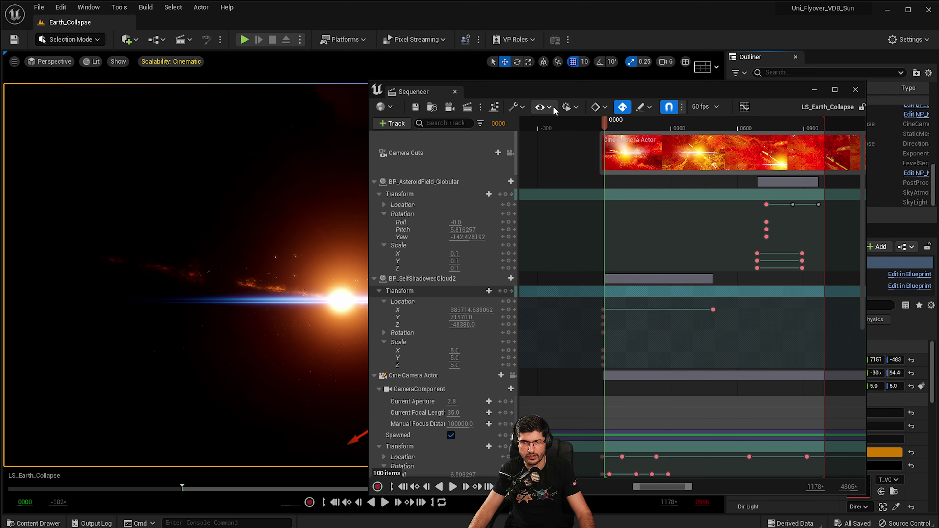
Review the playback options of LS_Earth_Collapse and its asteroid, cloud, camera, light and Niagara tracks.
{"action": "left_click", "coordinate": [578, 109]}
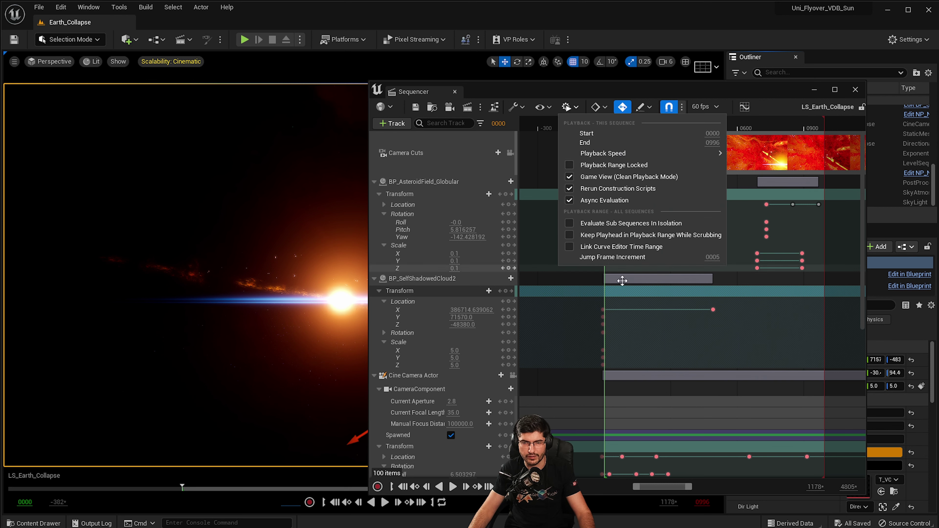
{"action": "left_click", "coordinate": [577, 322]}
{"action": "scroll", "coordinate": [656, 211], "scroll_direction": "down", "scroll_amount": 3}
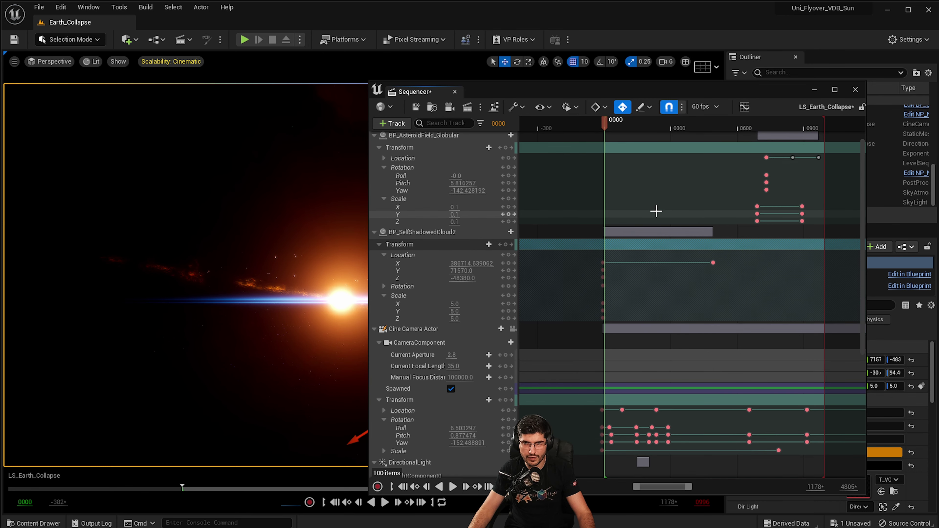
{"action": "scroll", "coordinate": [696, 336], "scroll_direction": "down", "scroll_amount": 3}
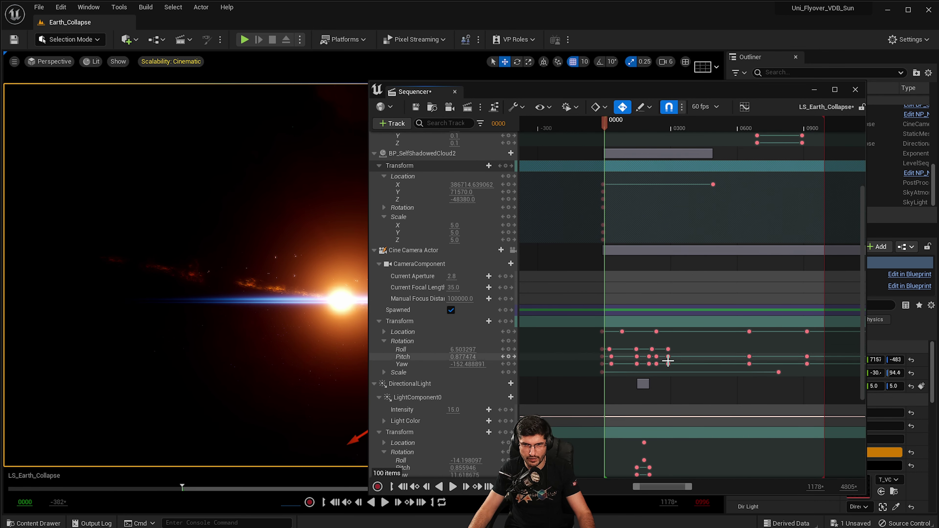
{"action": "scroll", "coordinate": [638, 379], "scroll_direction": "down", "scroll_amount": 2}
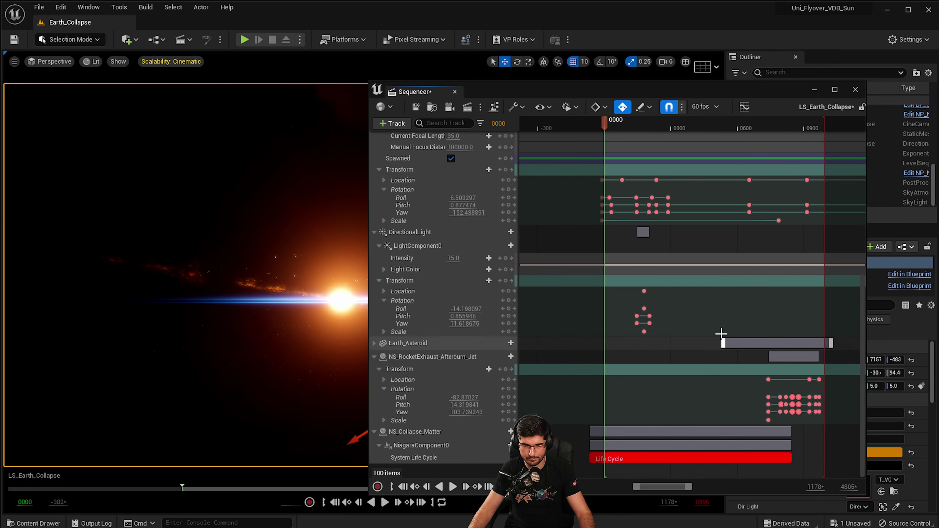
Look at the event track types, Trigger and Repeater, available for NS_Collapse_Matter.
{"action": "left_click", "coordinate": [498, 433]}
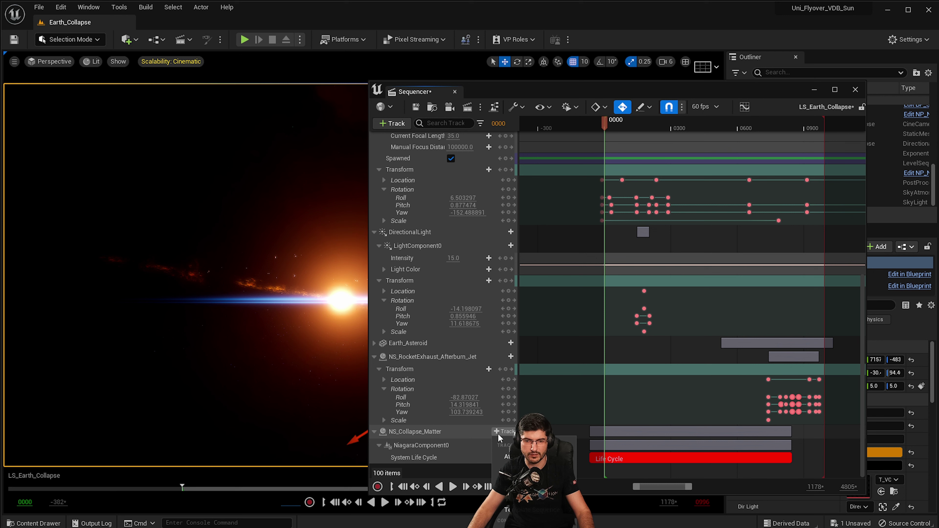
{"action": "mouse_move", "coordinate": [525, 481]}
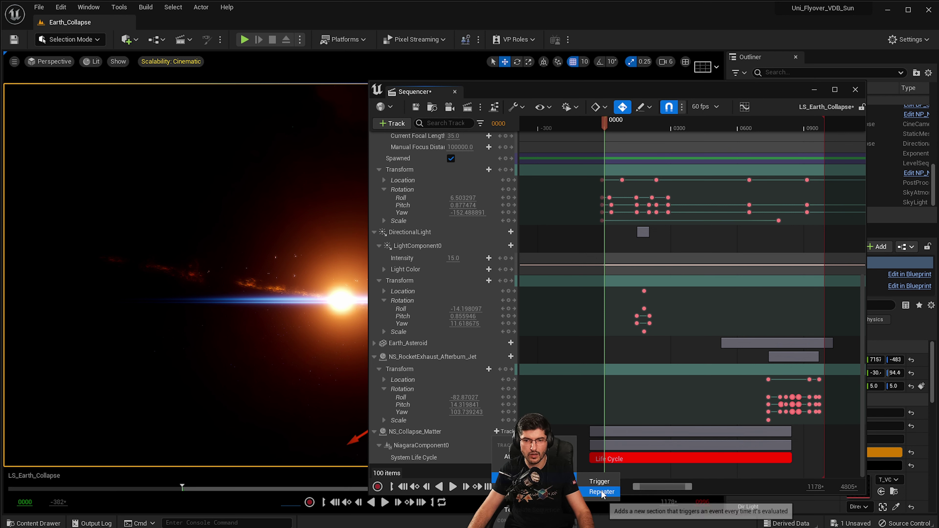
{"action": "left_click", "coordinate": [601, 481]}
{"action": "left_click", "coordinate": [651, 427]}
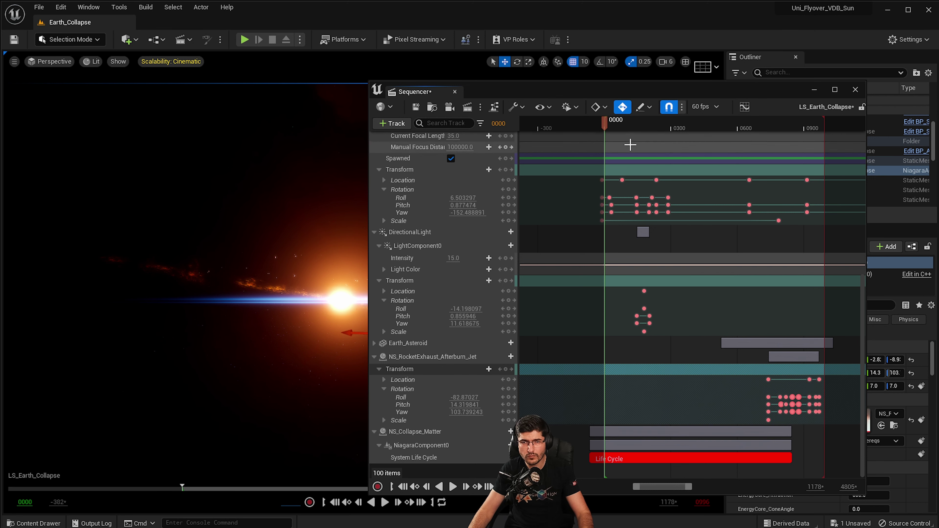
Lock the viewport to the Camera Cuts track and move the Sequencer window out of the way.
{"action": "scroll", "coordinate": [467, 207], "scroll_direction": "up", "scroll_amount": 3}
{"action": "scroll", "coordinate": [467, 207], "scroll_direction": "up", "scroll_amount": 4}
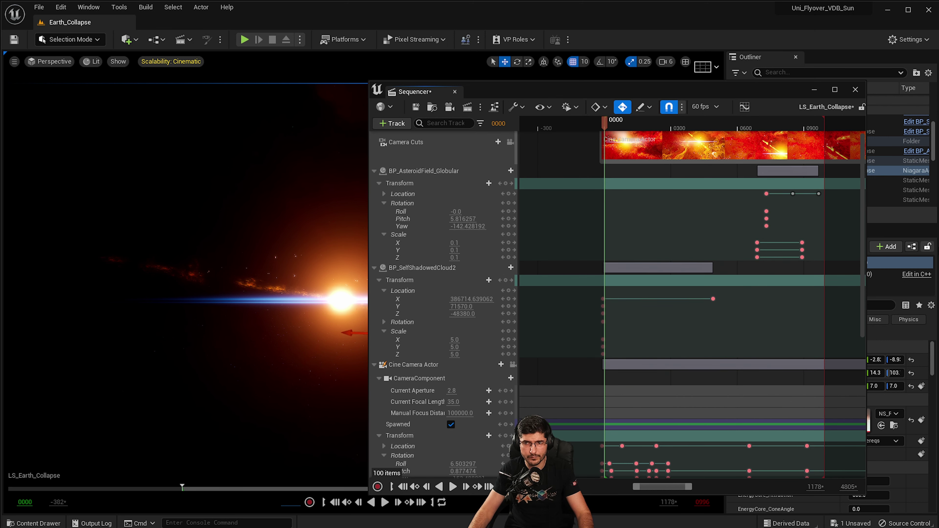
{"action": "left_click", "coordinate": [510, 155]}
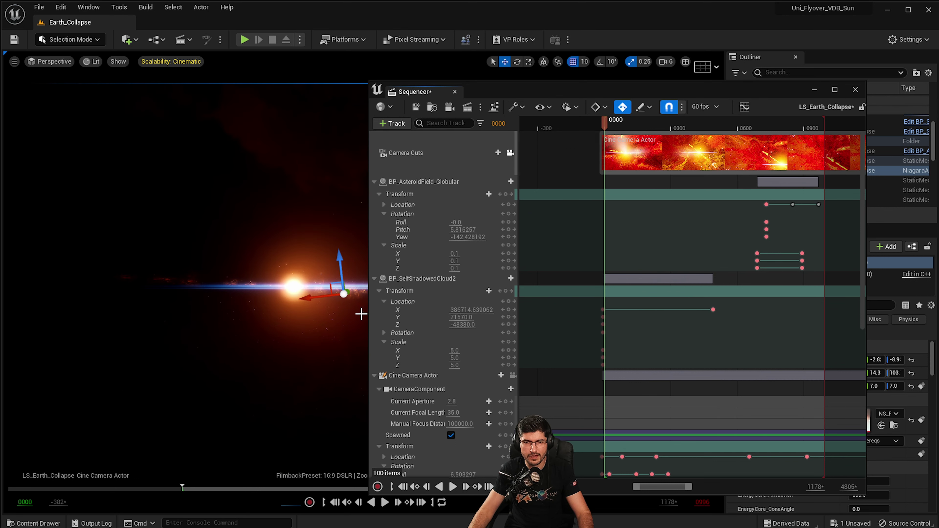
{"action": "left_click_drag", "start_coordinate": [562, 89], "coordinate": [560, 112]}
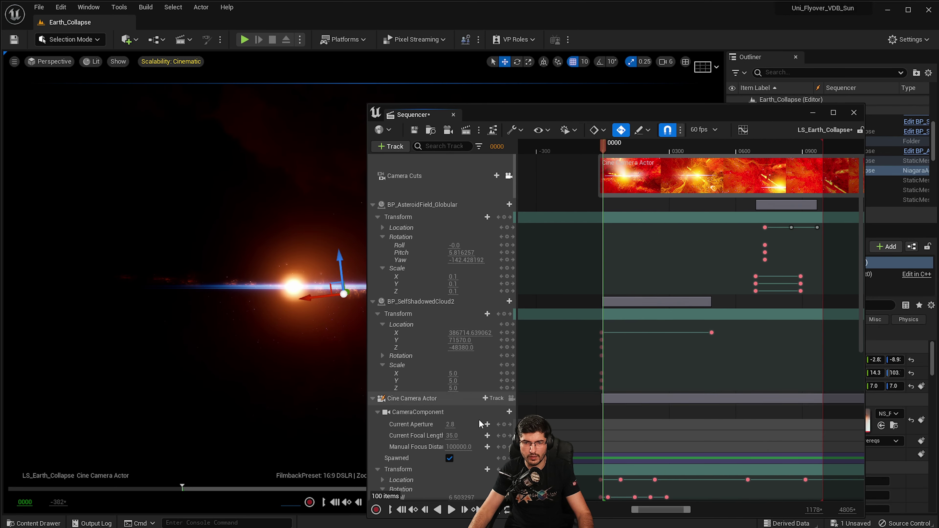
{"action": "left_click_drag", "start_coordinate": [625, 122], "coordinate": [938, 122]}
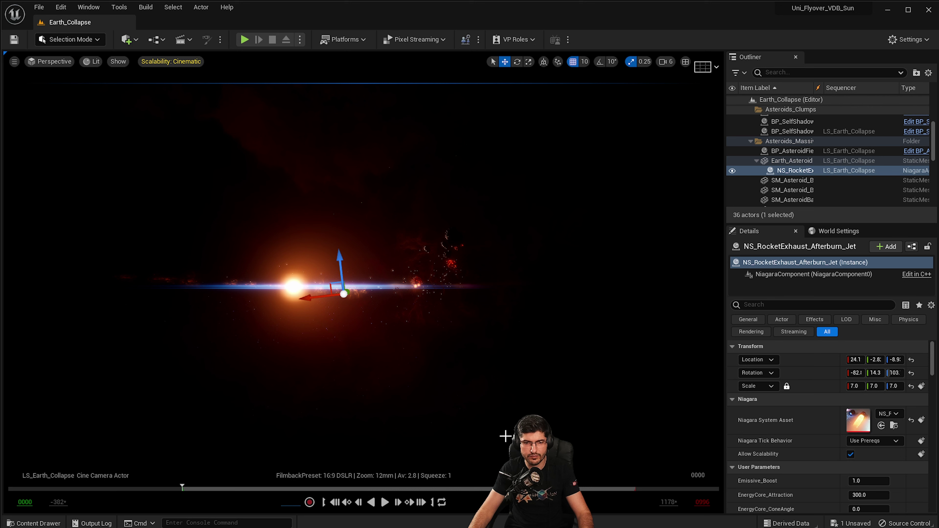
Switch the viewport type to Default Viewport and back to Cinematic Viewport, and clear the Sequencer window from view.
{"action": "left_click", "coordinate": [14, 62]}
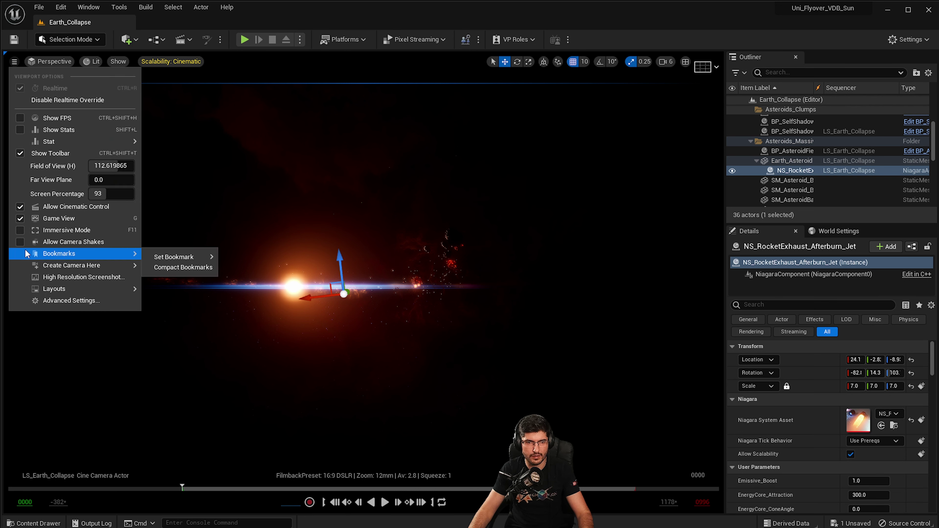
{"action": "left_click", "coordinate": [52, 62]}
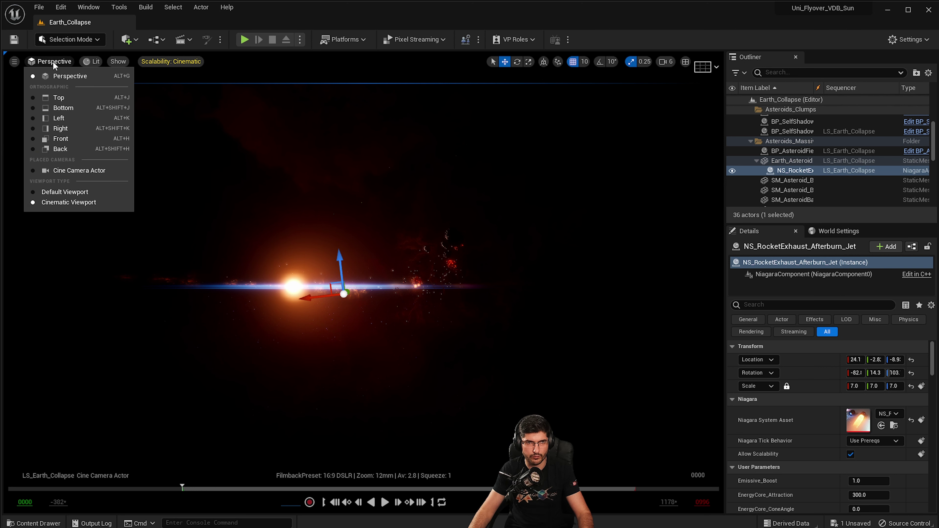
{"action": "left_click", "coordinate": [57, 202]}
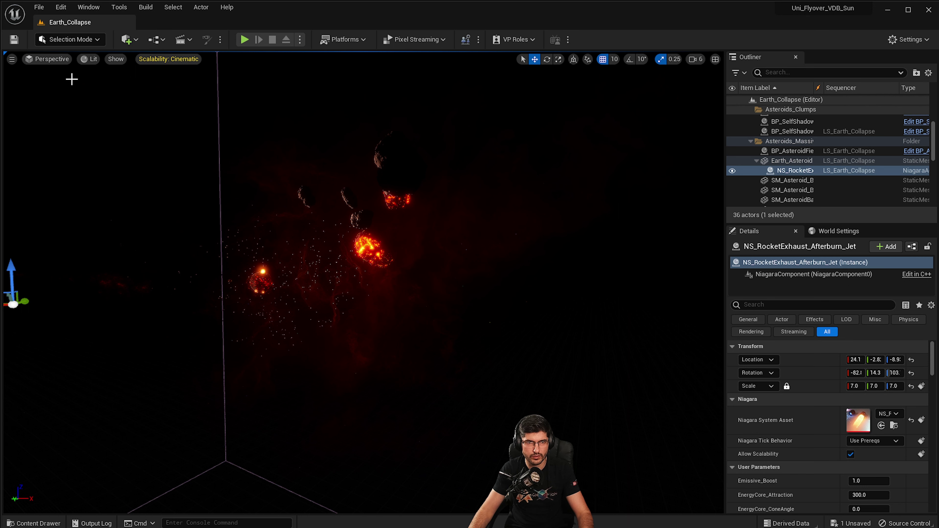
{"action": "left_click", "coordinate": [50, 64]}
{"action": "left_click", "coordinate": [59, 200]}
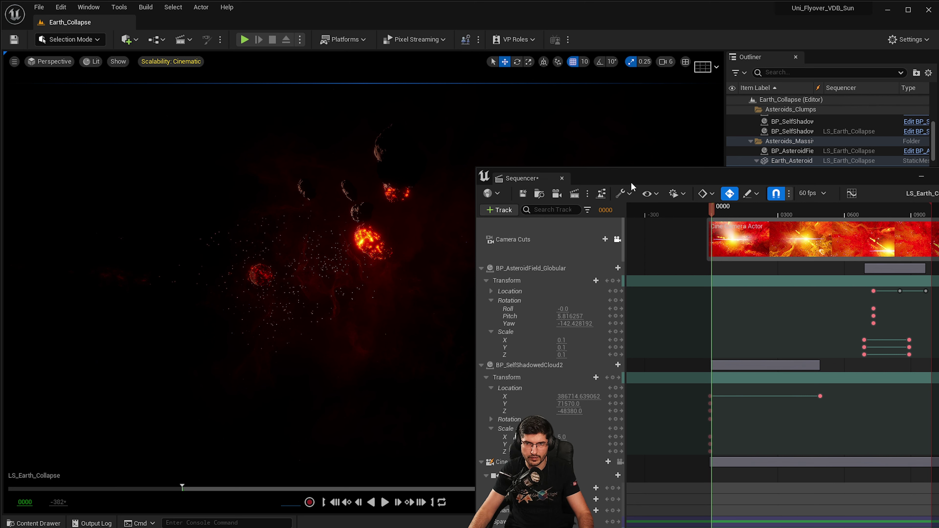
{"action": "left_click_drag", "start_coordinate": [633, 186], "coordinate": [938, 184]}
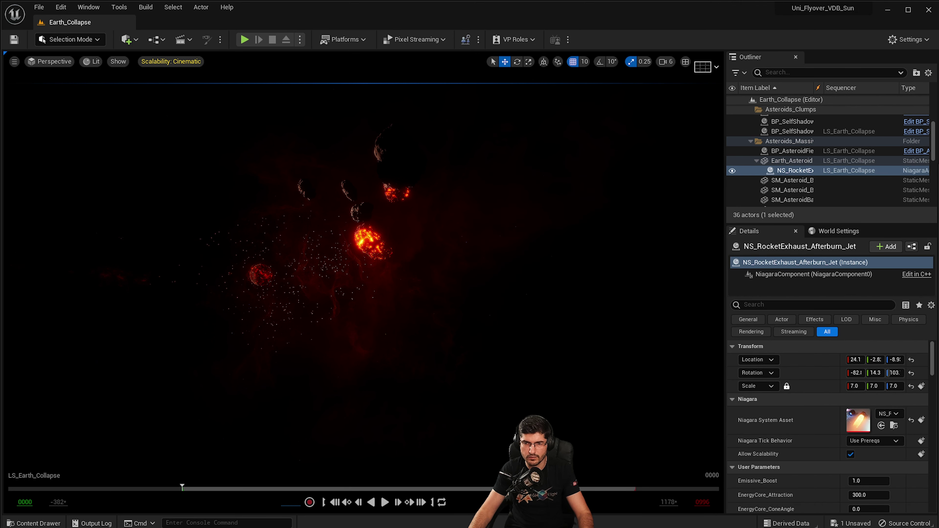
Play the LS_Earth_Collapse sequence, stop it at frame 202, and return the playhead to just before the start.
{"action": "left_click", "coordinate": [385, 502]}
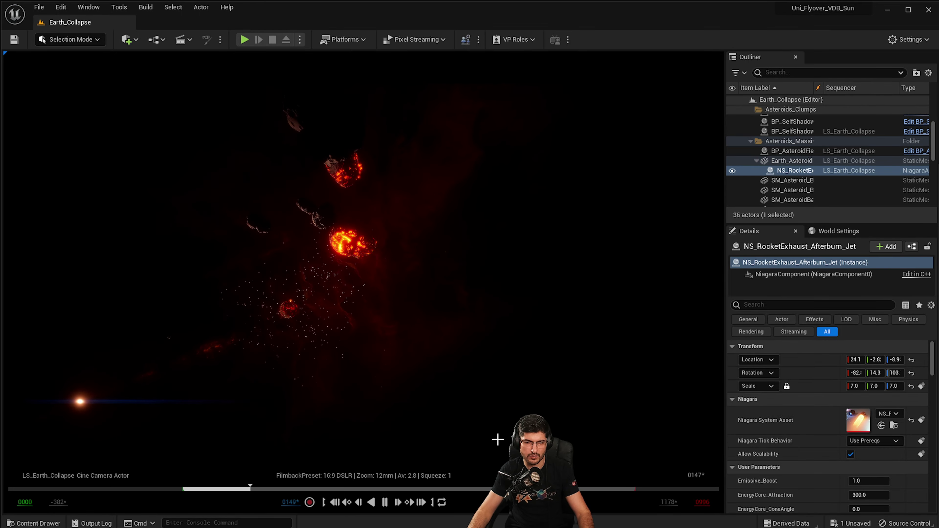
{"action": "left_click", "coordinate": [384, 502]}
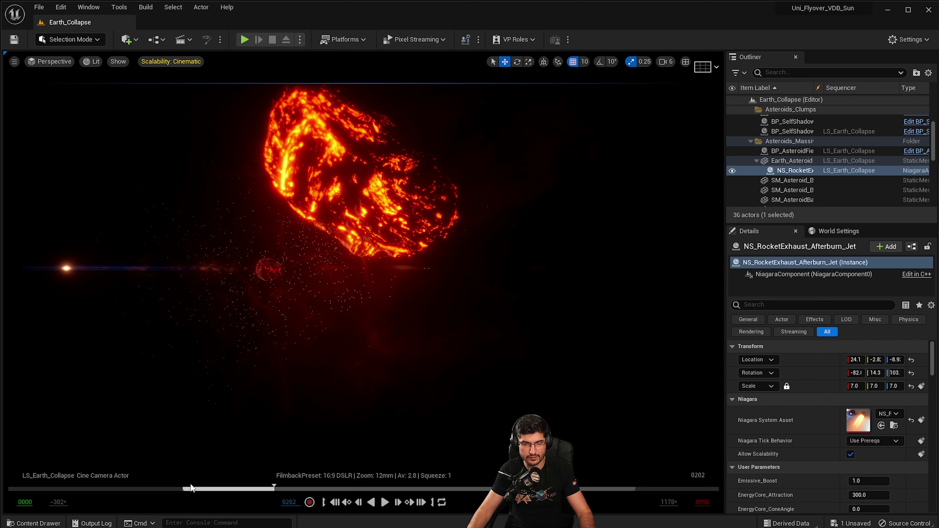
{"action": "left_click", "coordinate": [179, 488]}
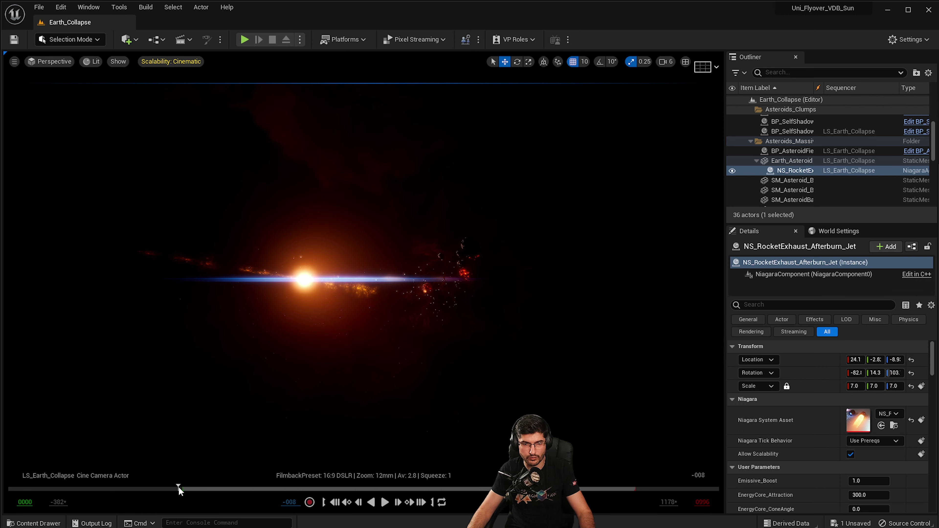
Run and stop the level in Play In Editor, select BP_Star2, and halt the sequence playback at frame 364.
{"action": "left_click", "coordinate": [242, 41]}
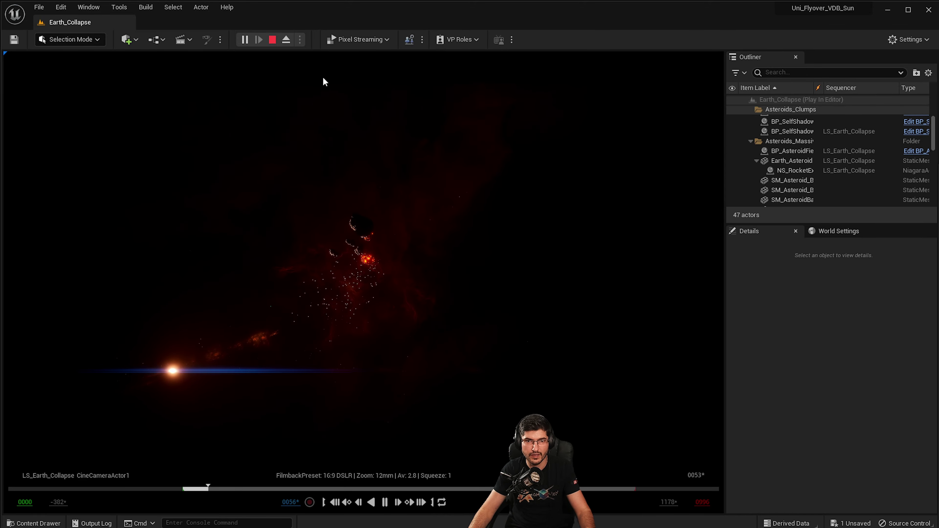
{"action": "left_click", "coordinate": [272, 39]}
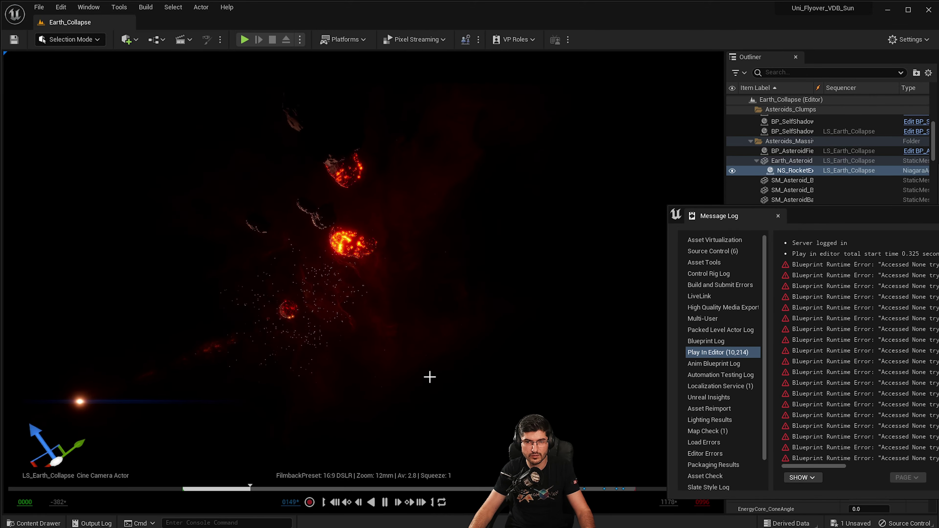
{"action": "left_click", "coordinate": [479, 250]}
{"action": "left_click", "coordinate": [463, 250]}
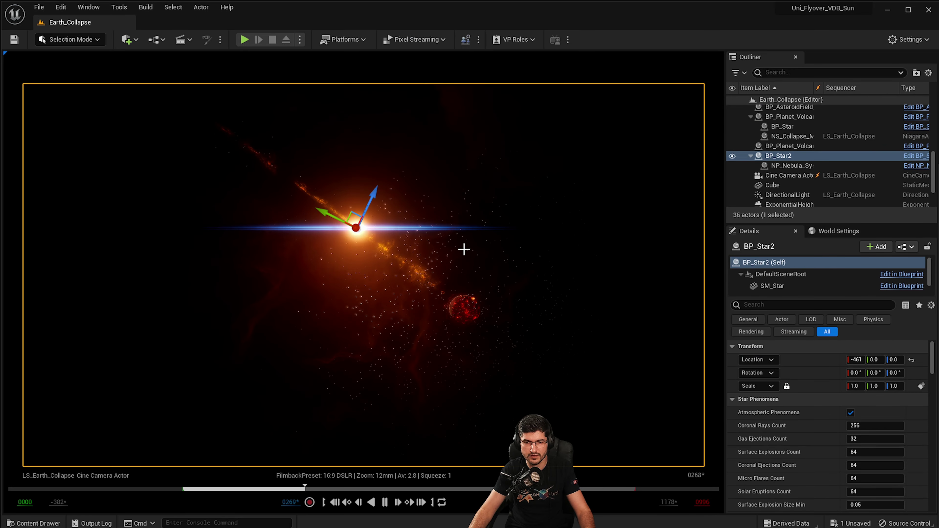
{"action": "left_click", "coordinate": [384, 503]}
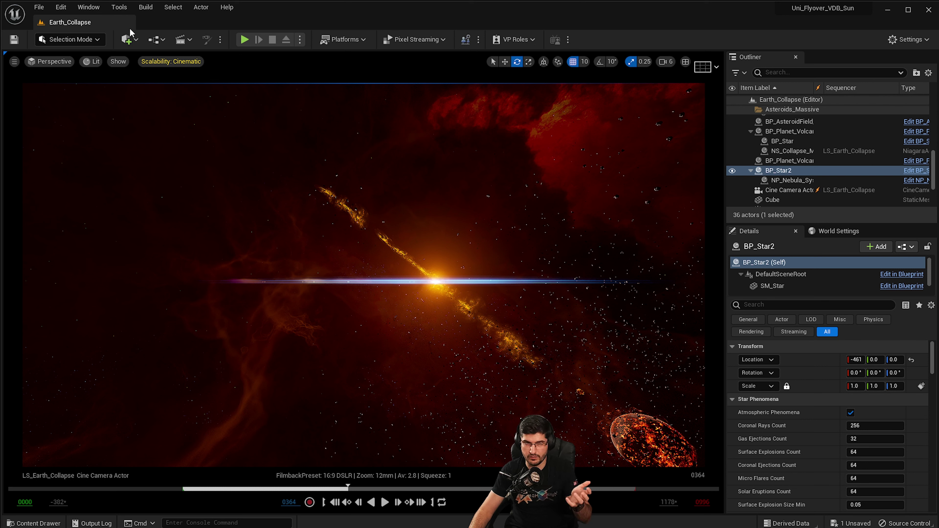
Open the Plugins browser and search for "movie render" to check the Movie Render Queue plugin.
{"action": "left_click", "coordinate": [61, 7]}
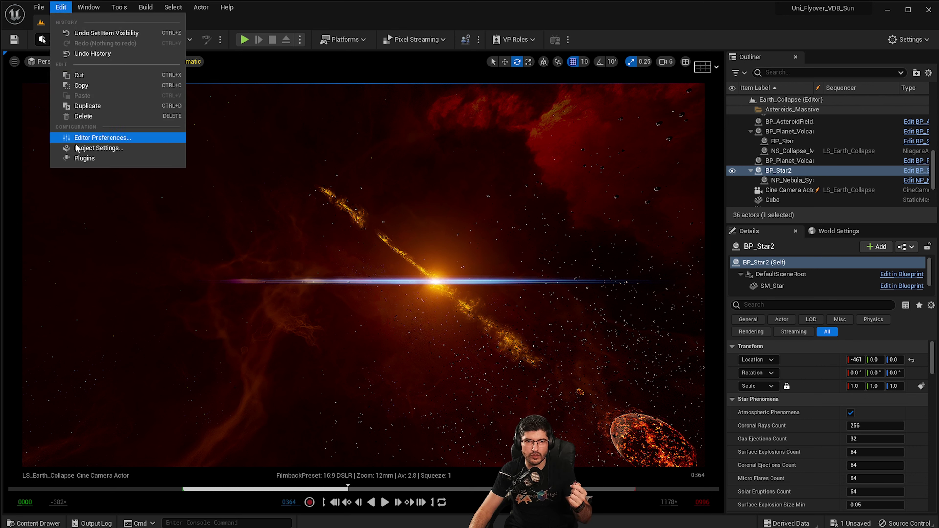
{"action": "left_click", "coordinate": [91, 159]}
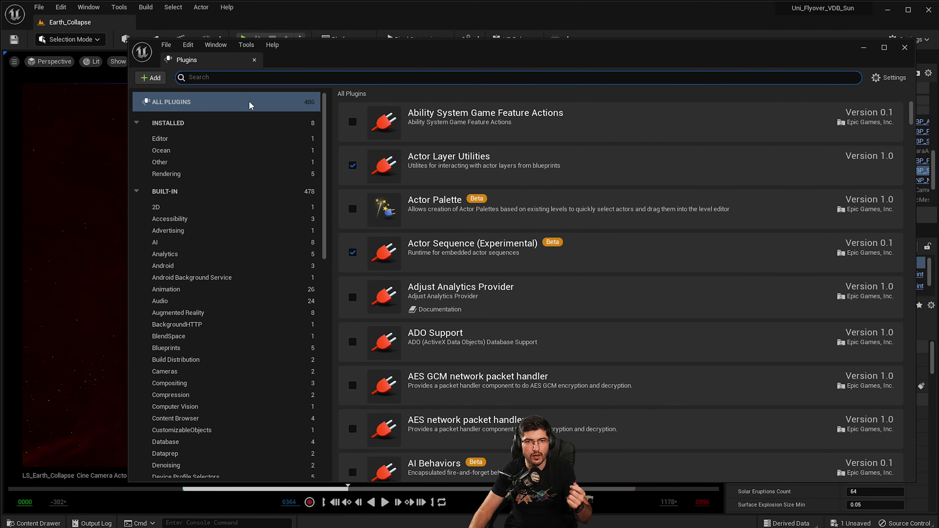
{"action": "left_click", "coordinate": [325, 84]}
{"action": "type", "text": "movie"}
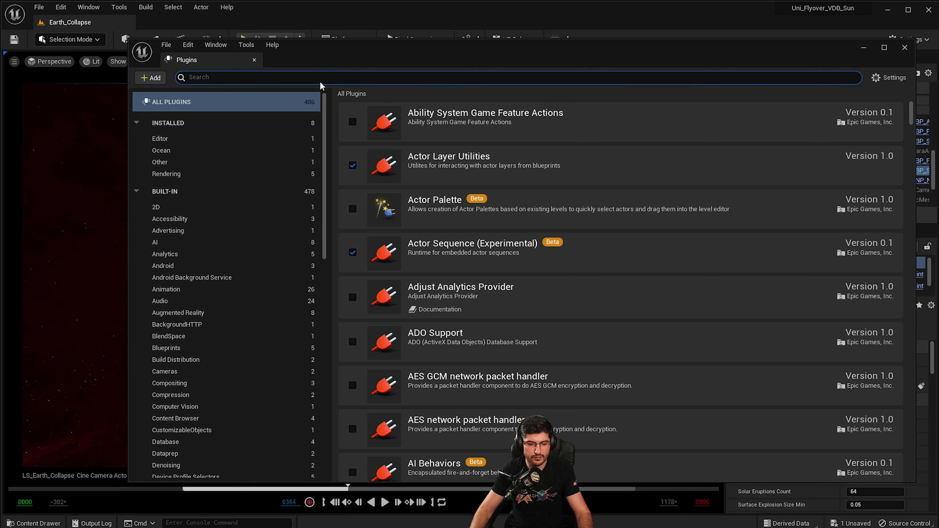
{"action": "type", "text": " re"}
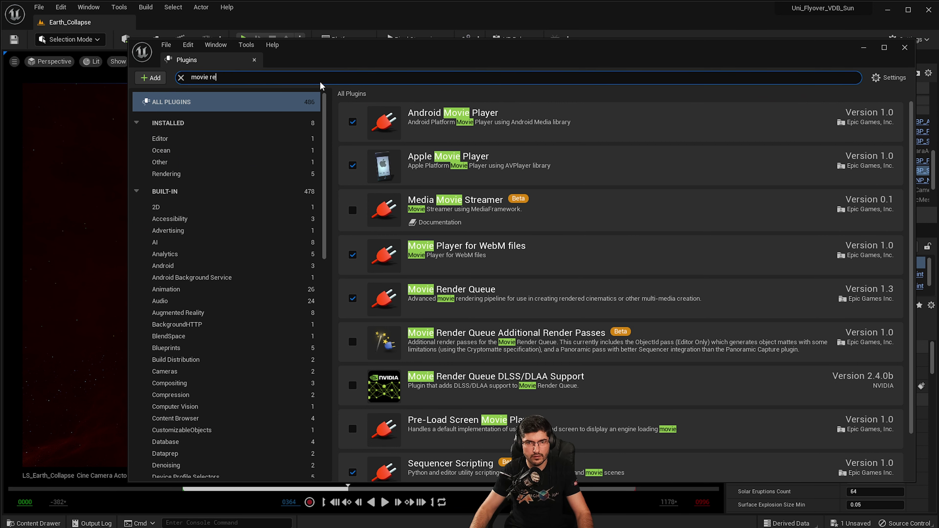
{"action": "type", "text": "nder"}
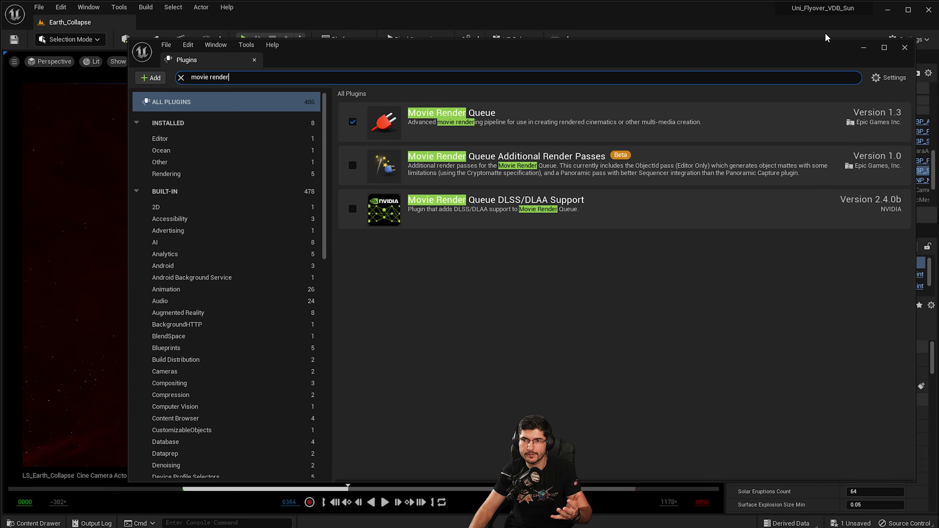
Close the Plugins browser and send the LS_Earth_Collapse sequence from Sequencer to the Movie Render Queue.
{"action": "left_click", "coordinate": [905, 48]}
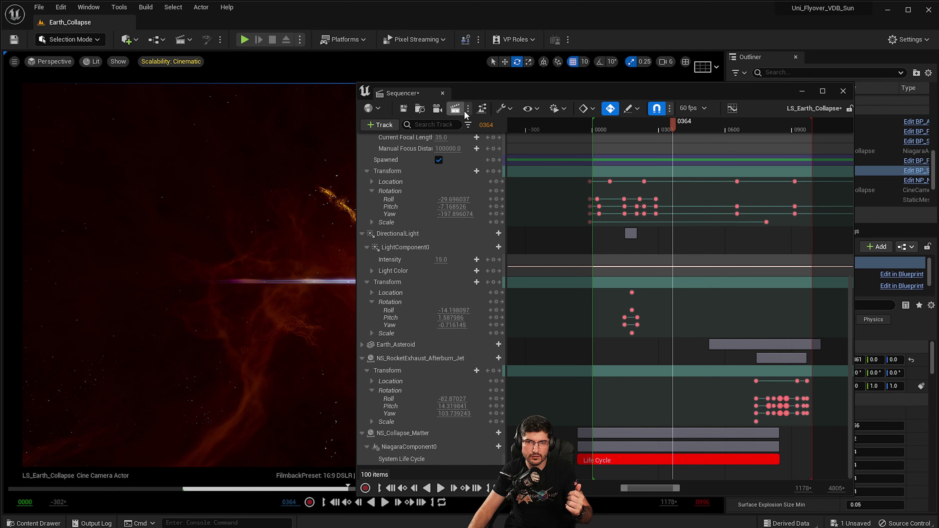
{"action": "left_click", "coordinate": [468, 108]}
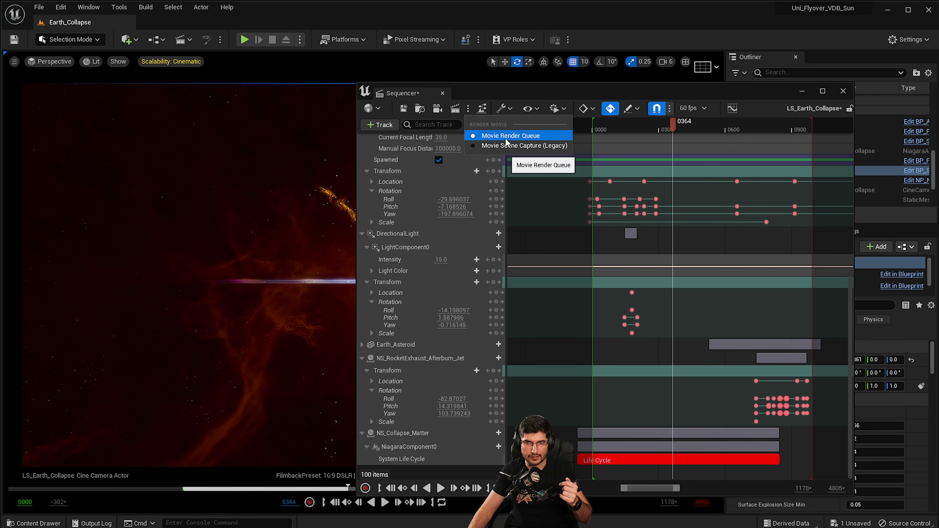
{"action": "left_click", "coordinate": [466, 97]}
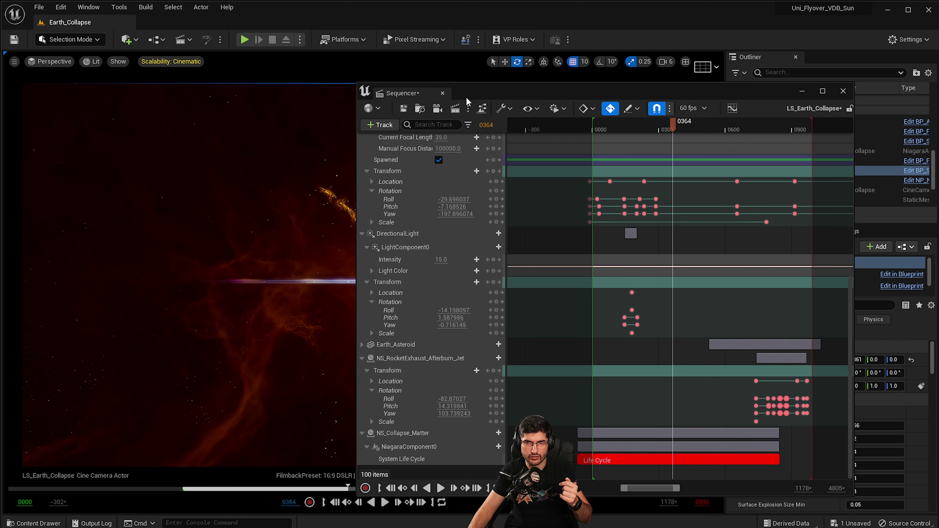
{"action": "left_click", "coordinate": [456, 108]}
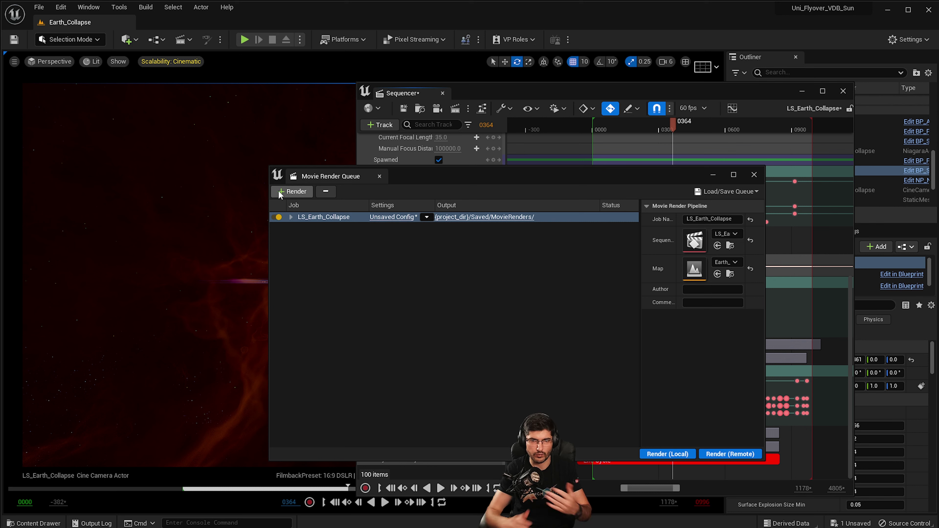
Expand the LS_Earth_Collapse render job down to its Cine Camera shot and open the job's unsaved configuration.
{"action": "left_click", "coordinate": [291, 218]}
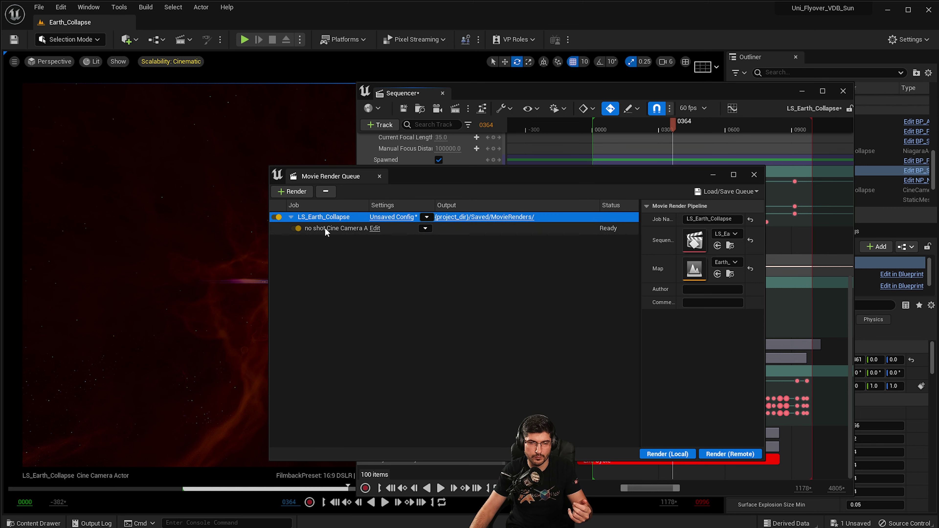
{"action": "left_click", "coordinate": [357, 228]}
{"action": "left_click", "coordinate": [442, 252]}
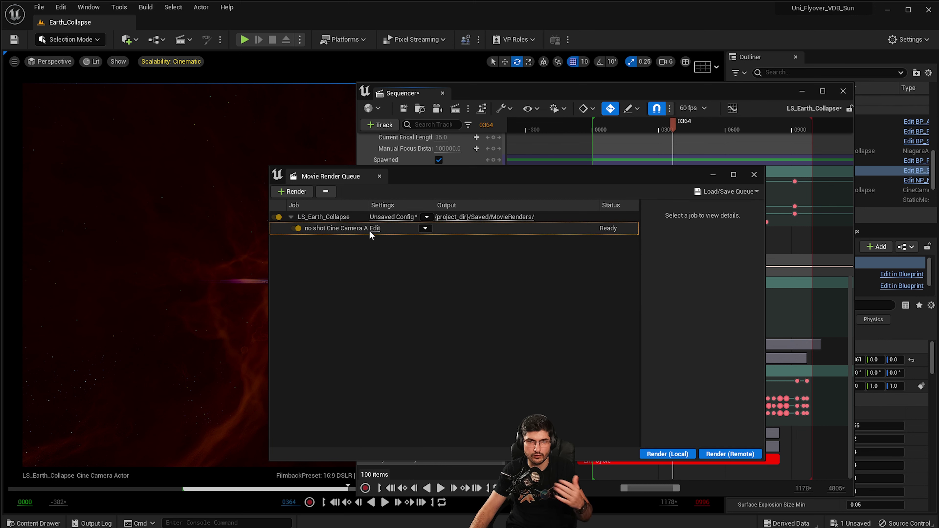
{"action": "left_click", "coordinate": [369, 233]}
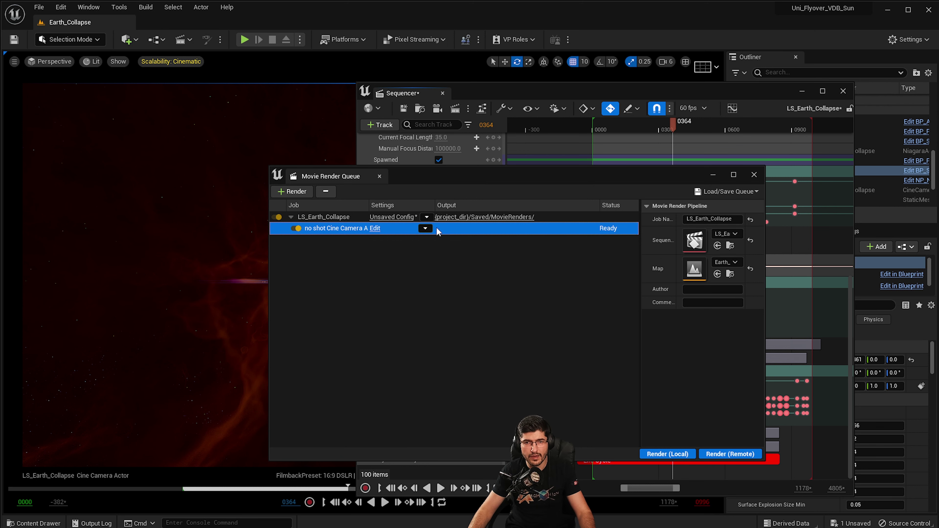
{"action": "left_click", "coordinate": [392, 216]}
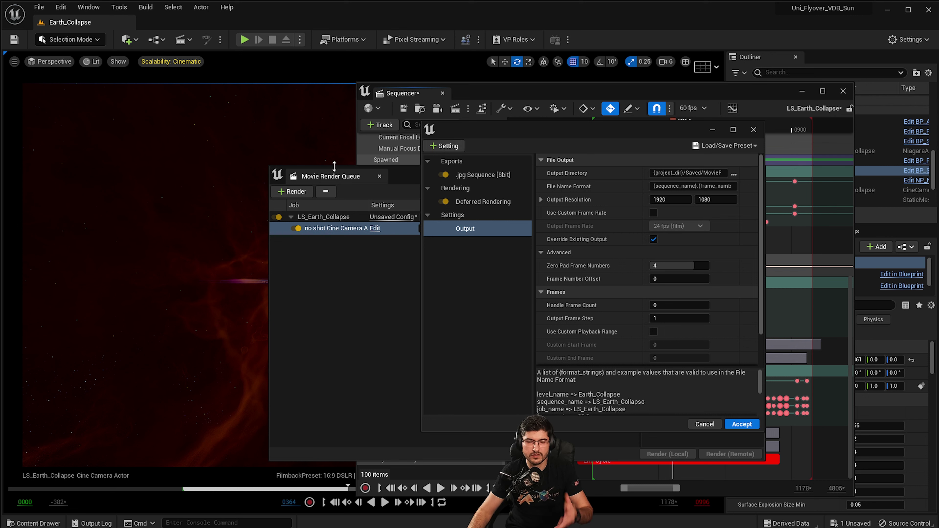
Review the Output, Deferred Rendering and .jpg Sequence settings of the configuration and check which presets can be imported.
{"action": "left_click", "coordinate": [458, 230]}
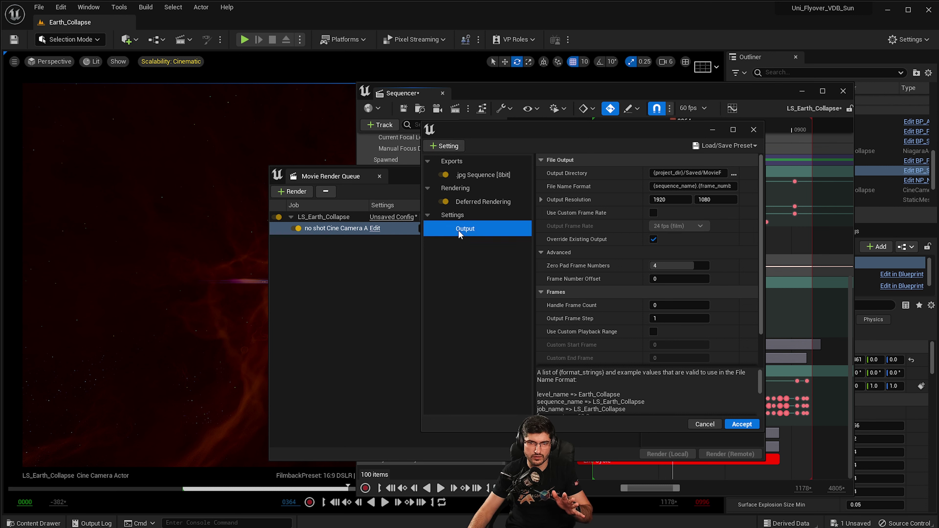
{"action": "left_click", "coordinate": [477, 204]}
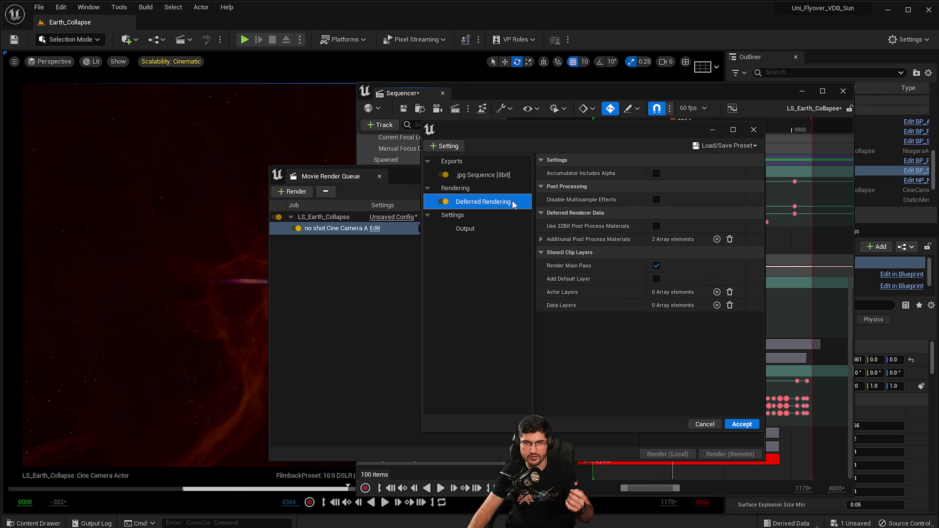
{"action": "left_click", "coordinate": [478, 177]}
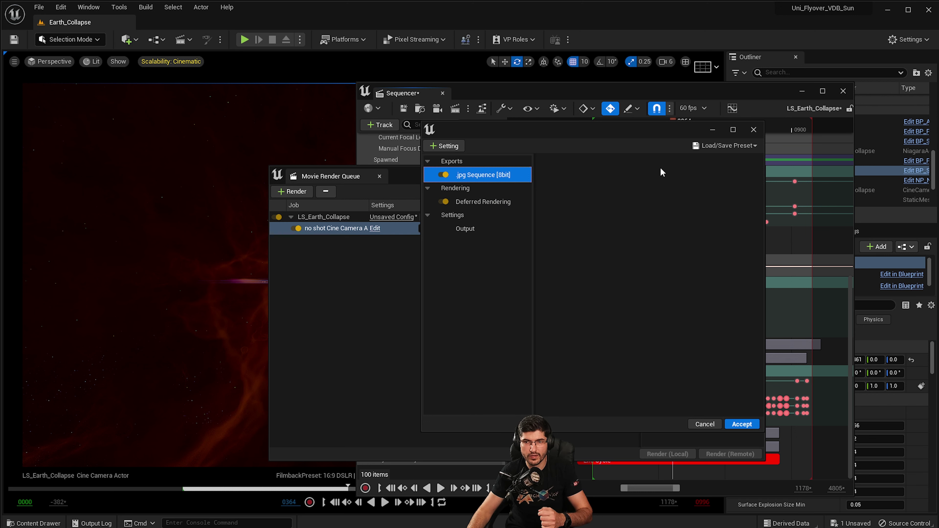
{"action": "left_click", "coordinate": [741, 144]}
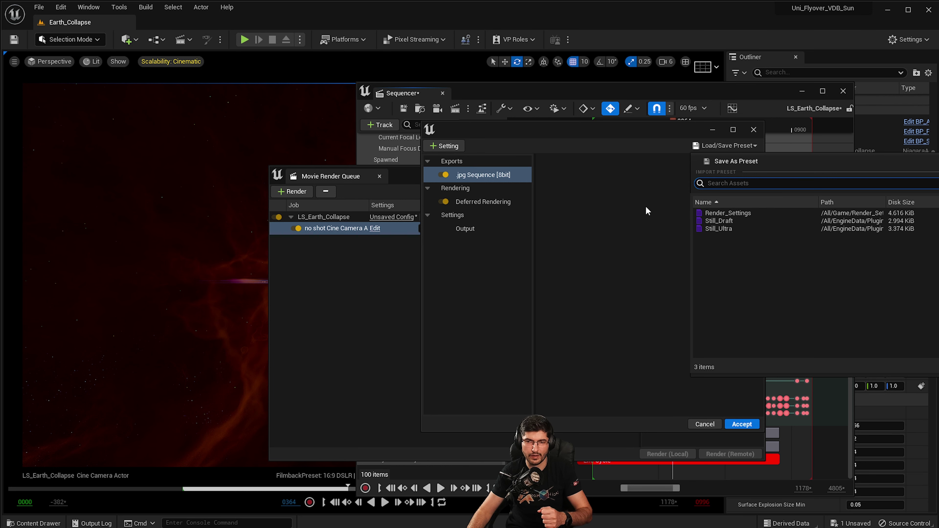
{"action": "left_click", "coordinate": [549, 294]}
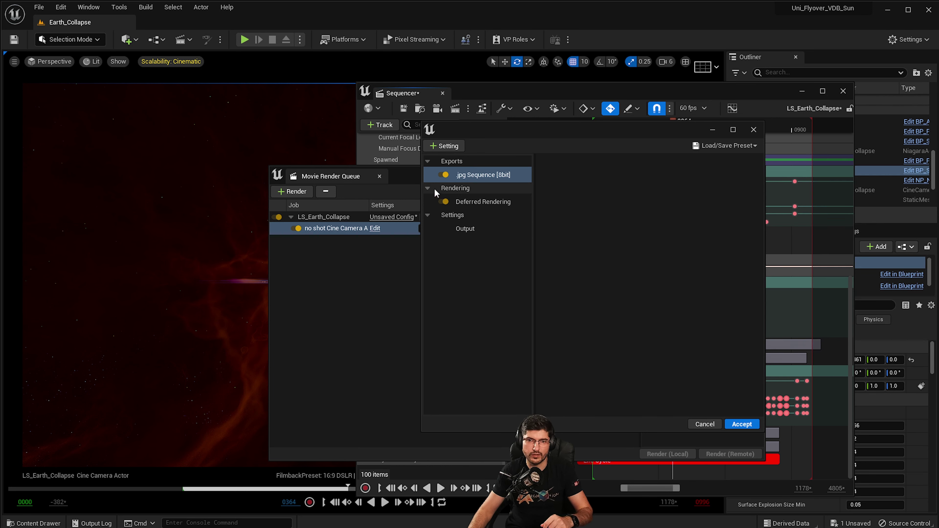
Add an Anti-aliasing setting to the render configuration and override anti-aliasing with the method None.
{"action": "left_click", "coordinate": [456, 147]}
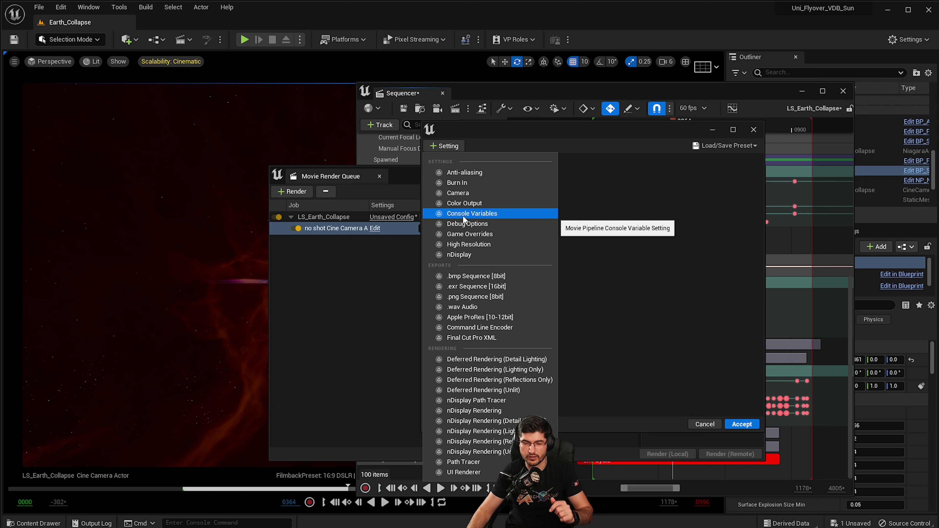
{"action": "left_click", "coordinate": [474, 174]}
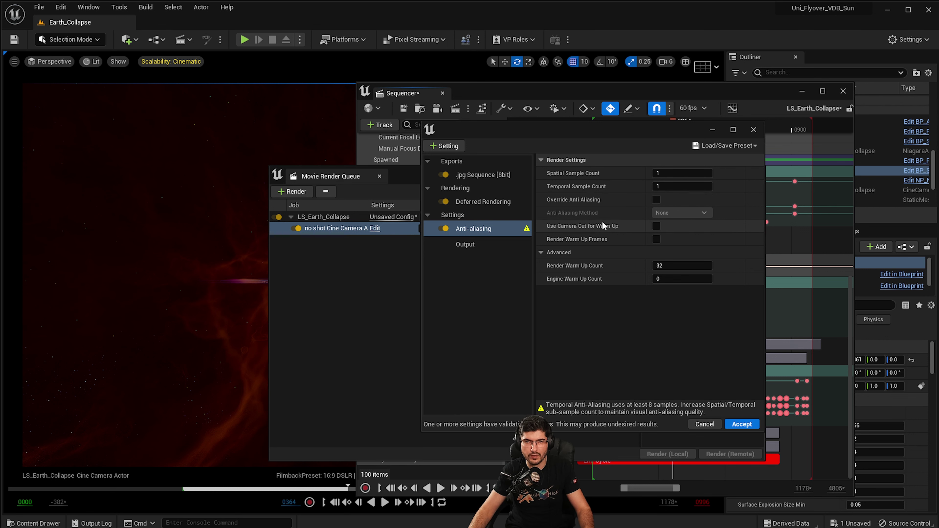
{"action": "left_click", "coordinate": [656, 199]}
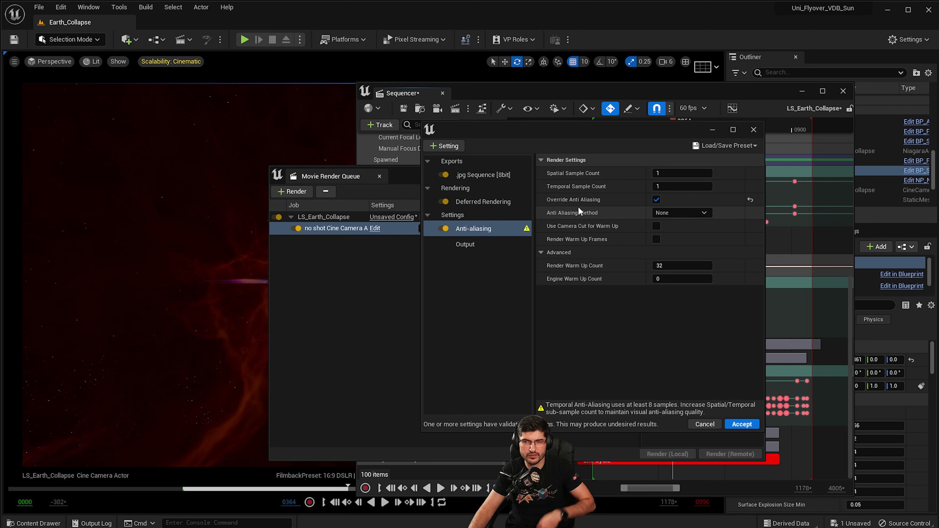
{"action": "left_click", "coordinate": [680, 213]}
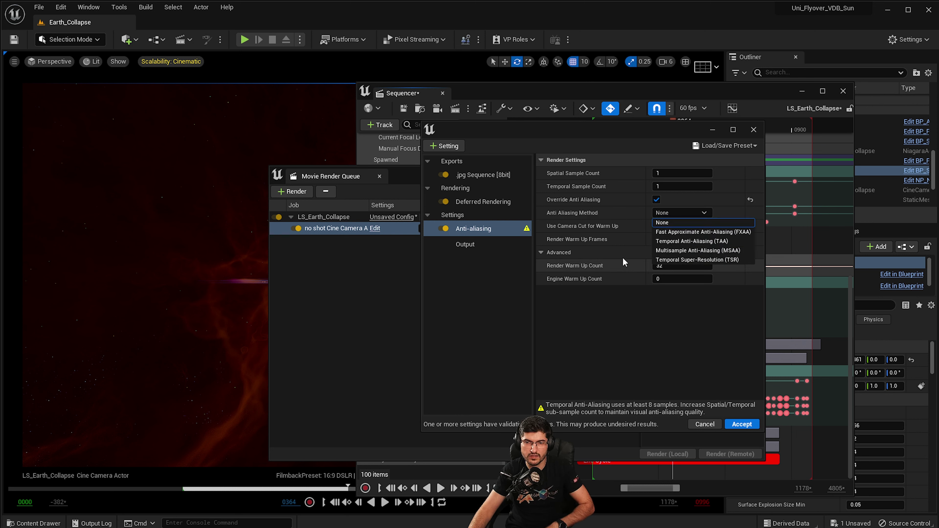
{"action": "left_click", "coordinate": [671, 223]}
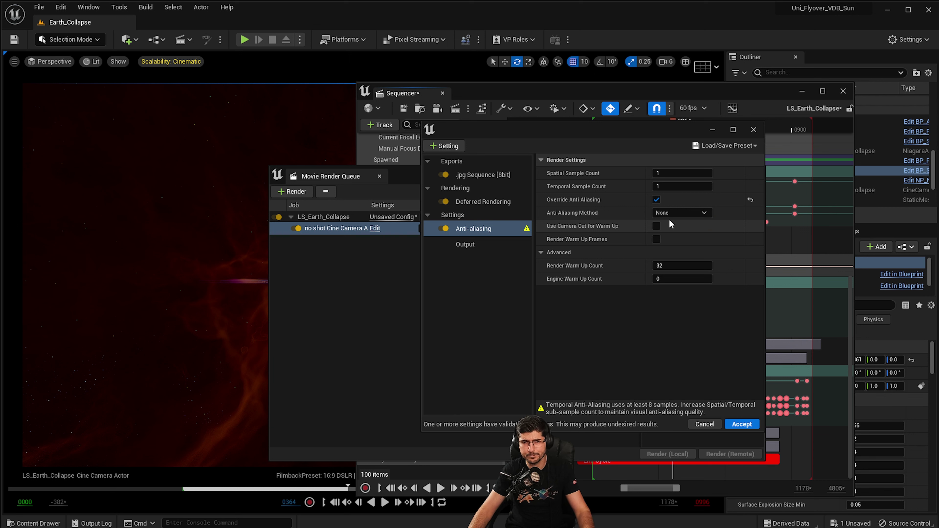
Set the Temporal Sample Count of the Anti-aliasing setting to 8.
{"action": "mouse_move", "coordinate": [582, 183]}
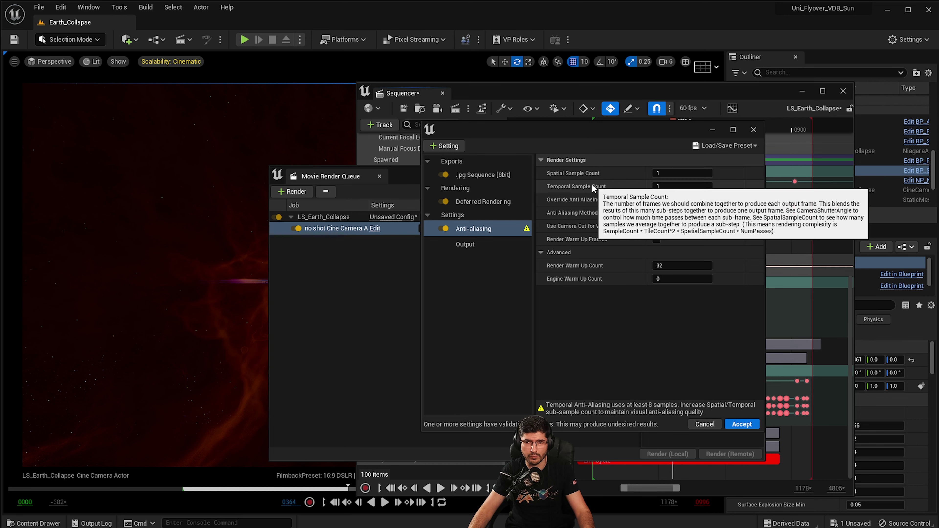
{"action": "left_click", "coordinate": [670, 186]}
{"action": "type", "text": "8"}
{"action": "key", "text": "Return"}
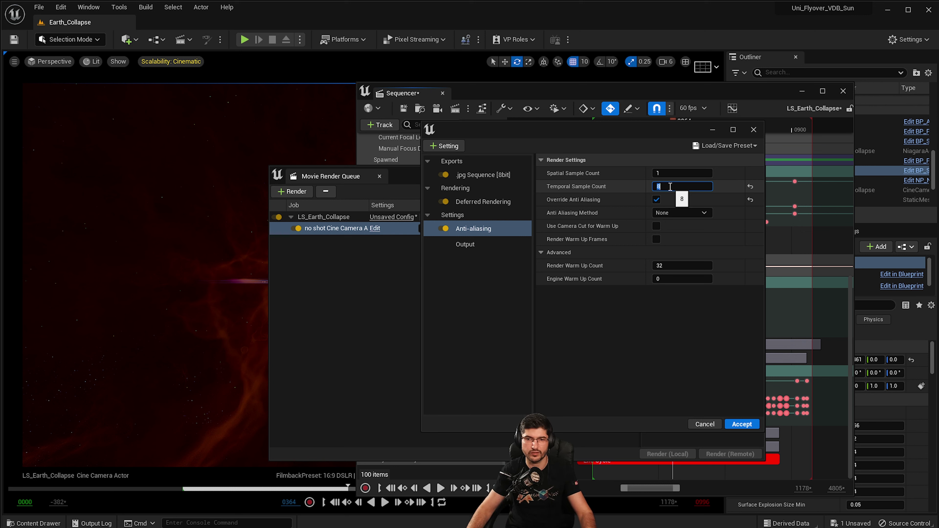
{"action": "left_click", "coordinate": [637, 330]}
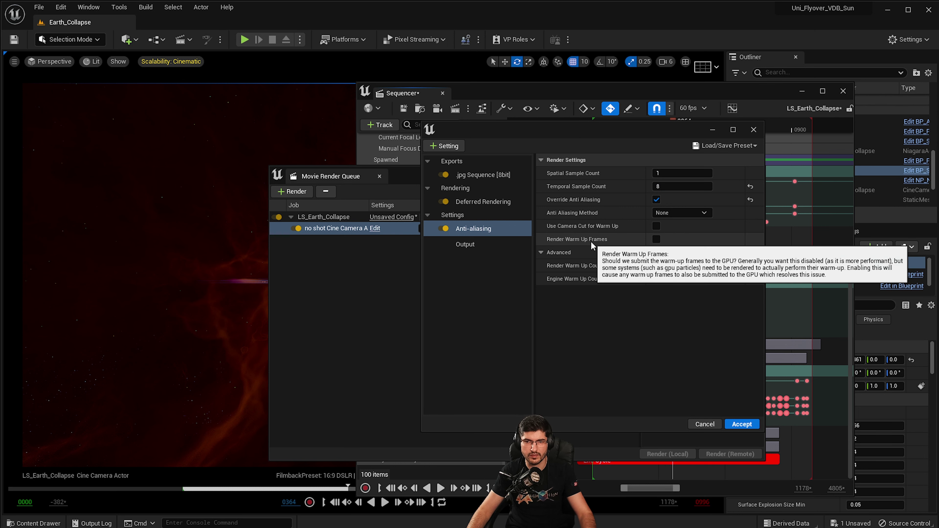
Enable Render Warm Up Frames and set both the Render Warm Up Count and Engine Warm Up Count to 300.
{"action": "left_click", "coordinate": [656, 239]}
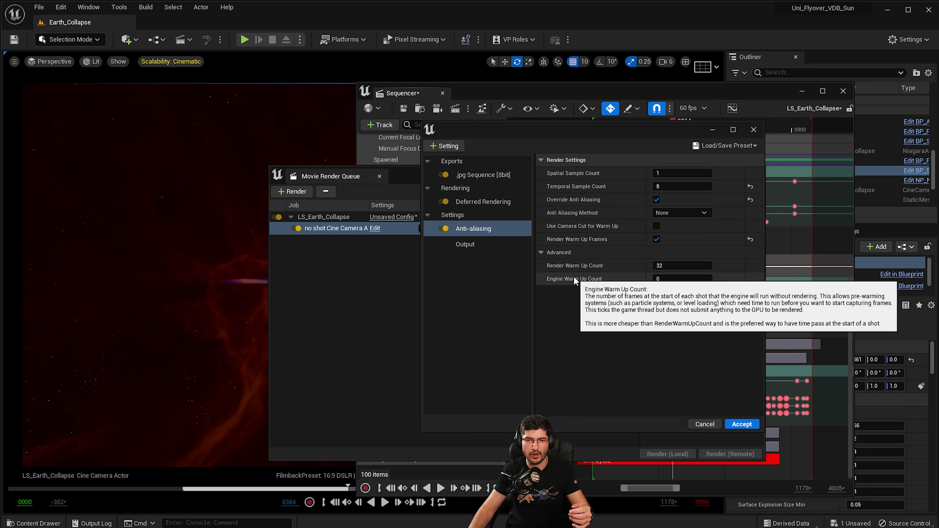
{"action": "left_click", "coordinate": [668, 267]}
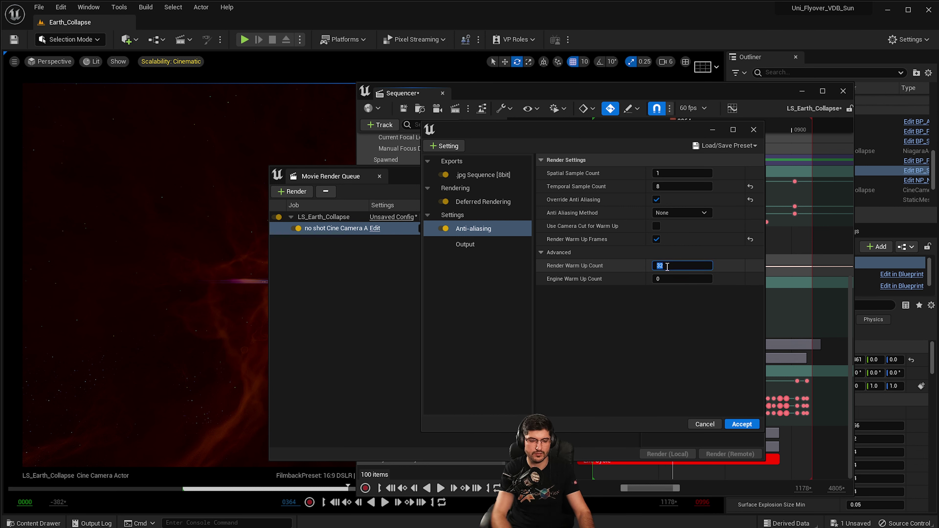
{"action": "type", "text": "300"}
{"action": "key", "text": "Tab"}
{"action": "type", "text": "300"}
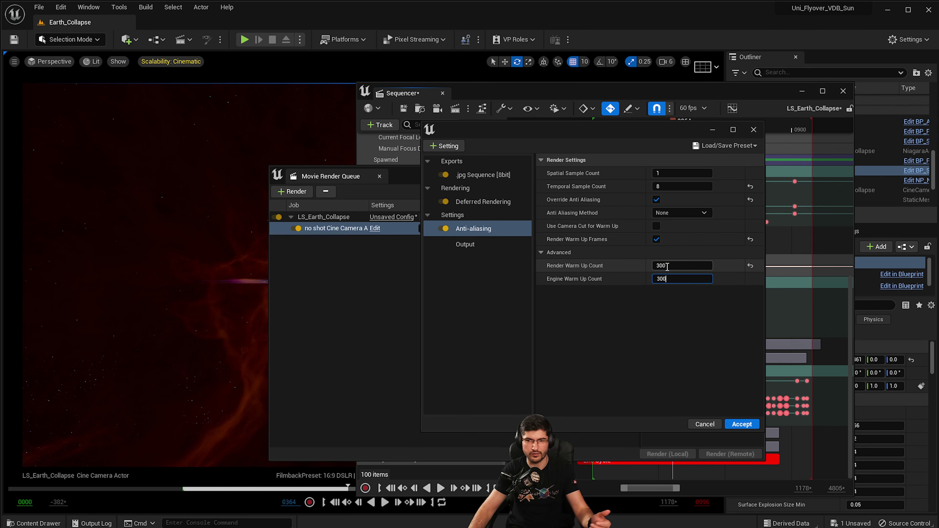
{"action": "key", "text": "Return"}
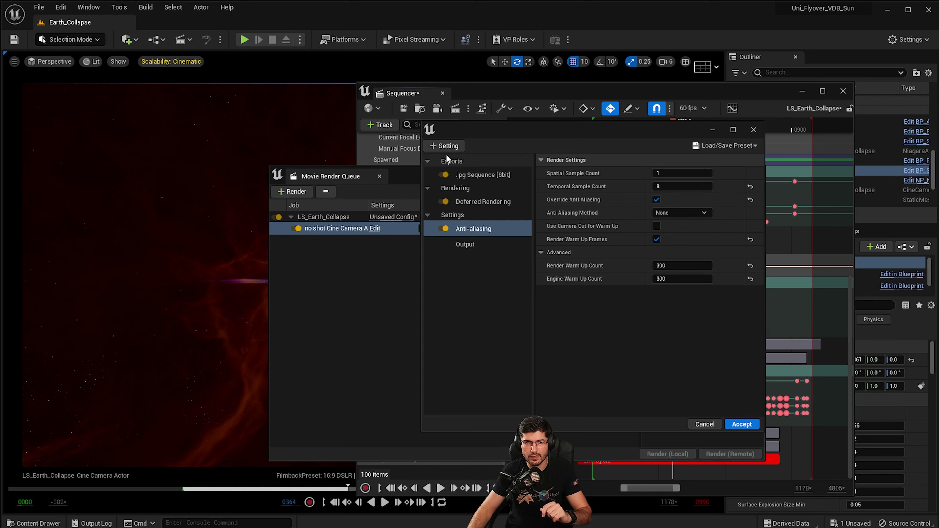
Add Game Overrides and High Resolution settings to the configuration, giving High Resolution a Tile Count of 4.
{"action": "left_click", "coordinate": [444, 146]}
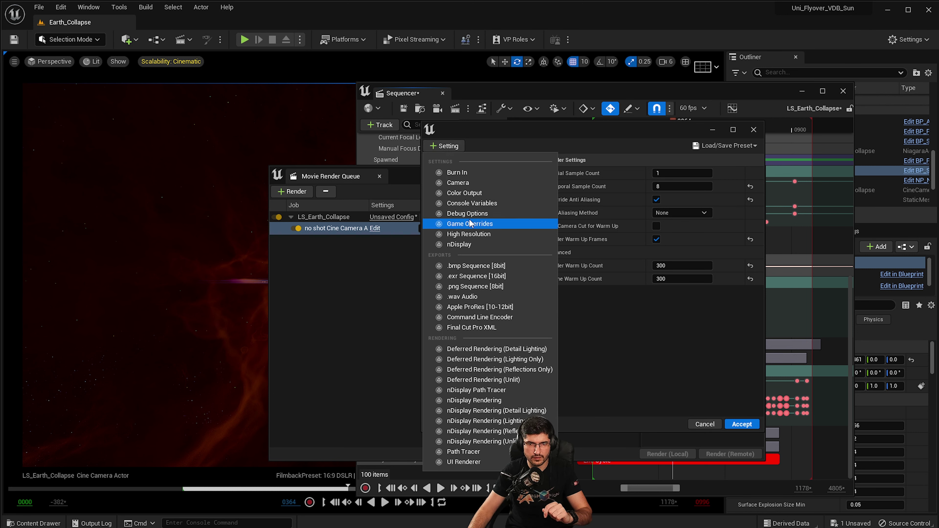
{"action": "key", "text": "Escape"}
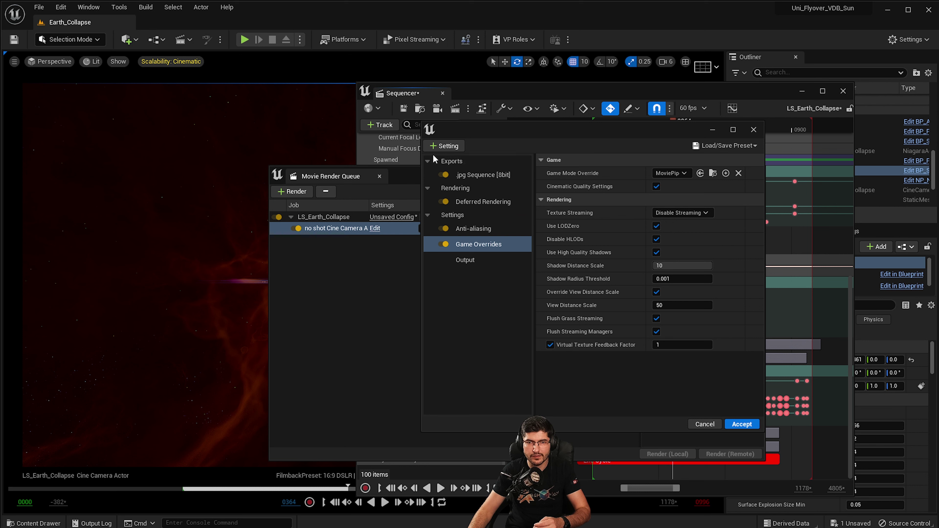
{"action": "left_click", "coordinate": [436, 147]}
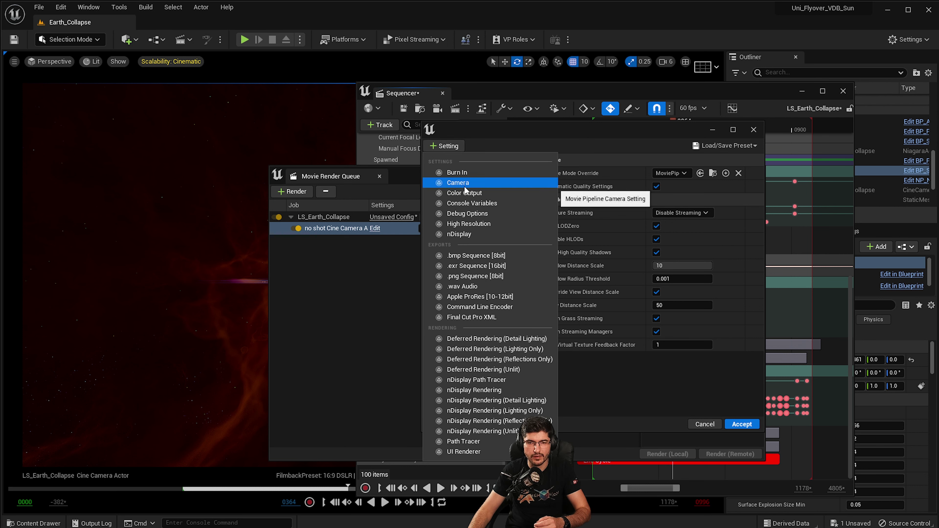
{"action": "left_click", "coordinate": [468, 224]}
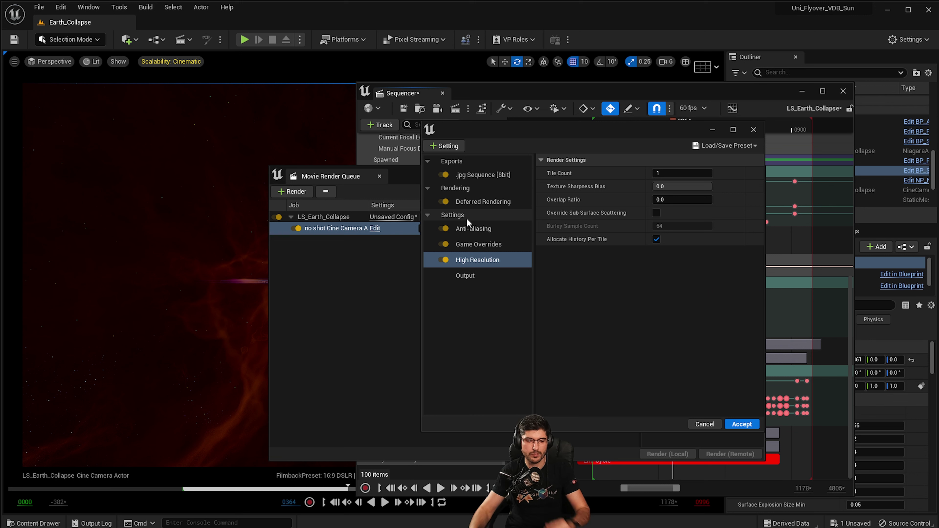
{"action": "left_click", "coordinate": [674, 173]}
{"action": "type", "text": "4"}
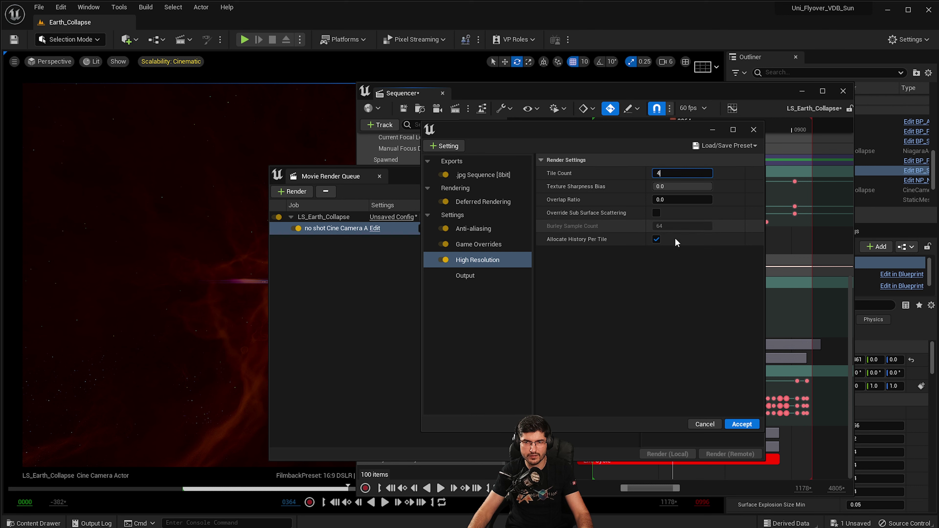
{"action": "key", "text": "Return"}
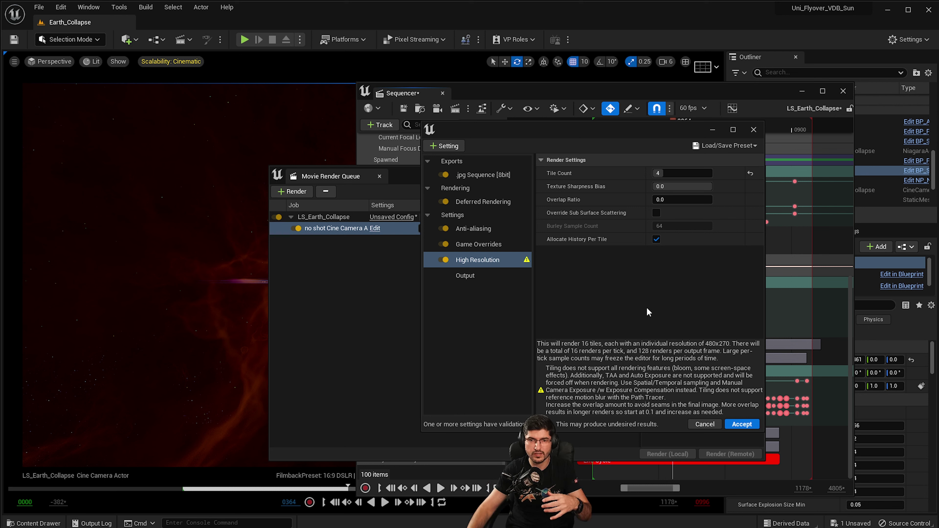
Recheck the Anti-aliasing values and disable the High Resolution setting in the render configuration.
{"action": "left_click", "coordinate": [477, 229]}
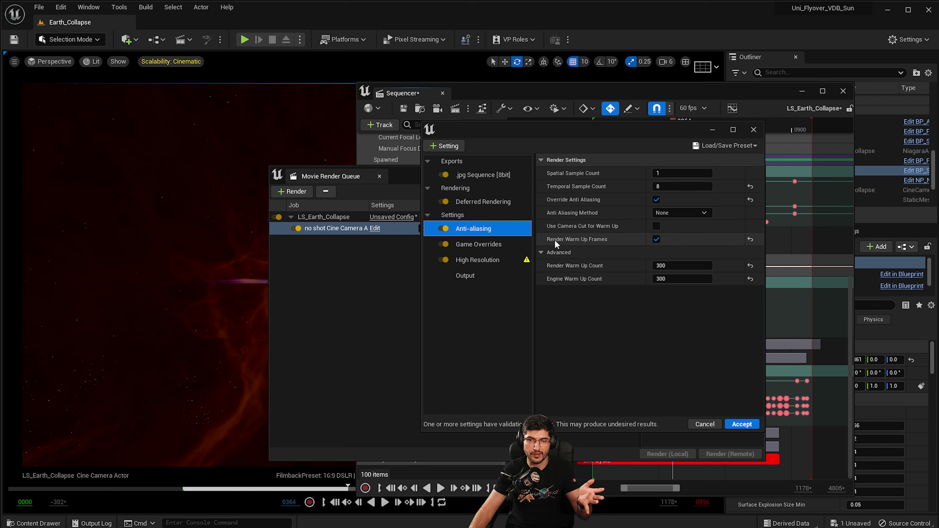
{"action": "left_click", "coordinate": [501, 260]}
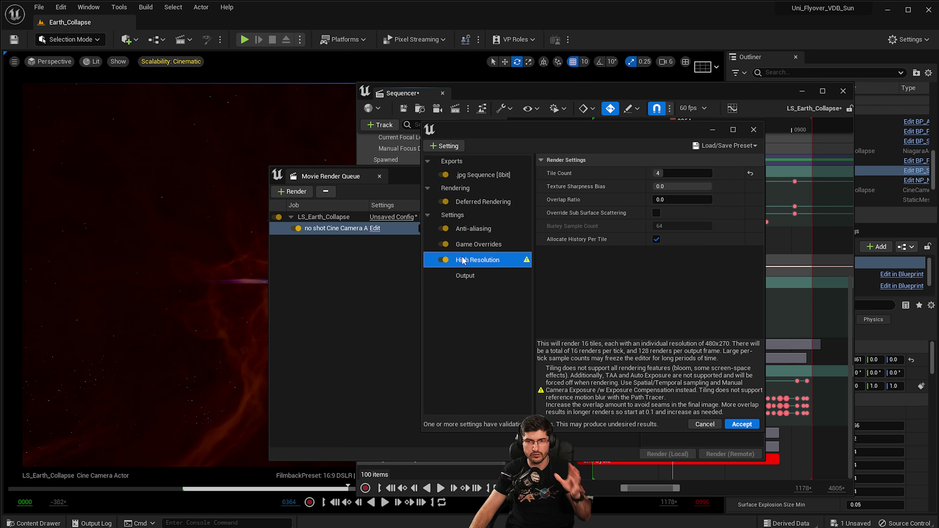
{"action": "left_click", "coordinate": [444, 260]}
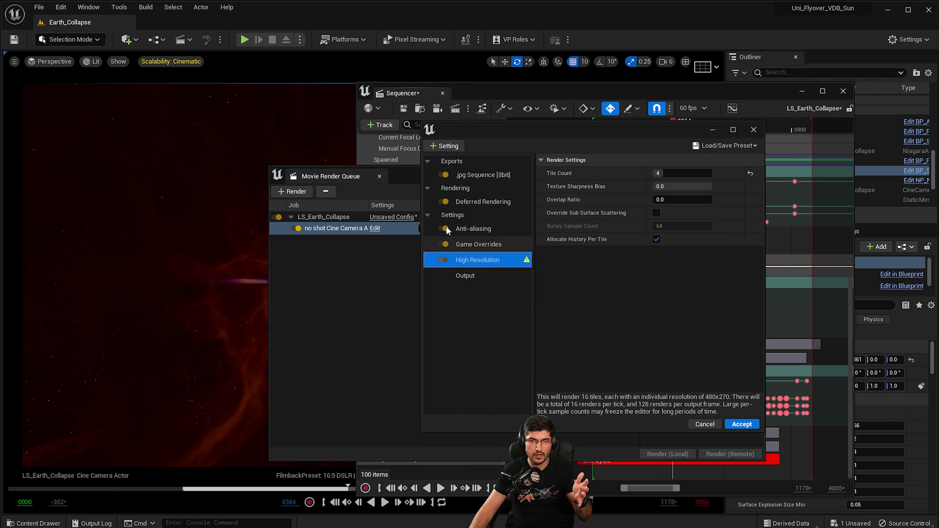
Browse the setting types that can be added and examine the Deferred Rendering options of the configuration.
{"action": "left_click", "coordinate": [447, 147]}
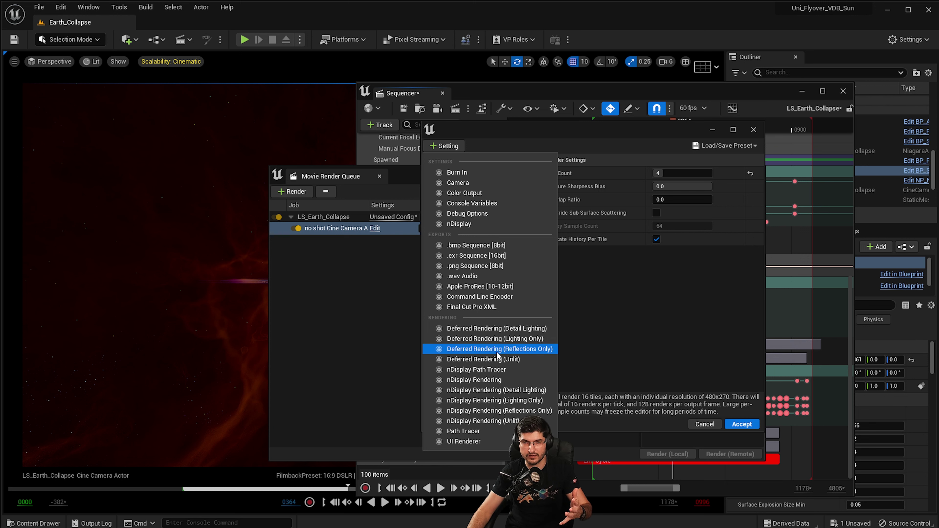
{"action": "left_click", "coordinate": [364, 336]}
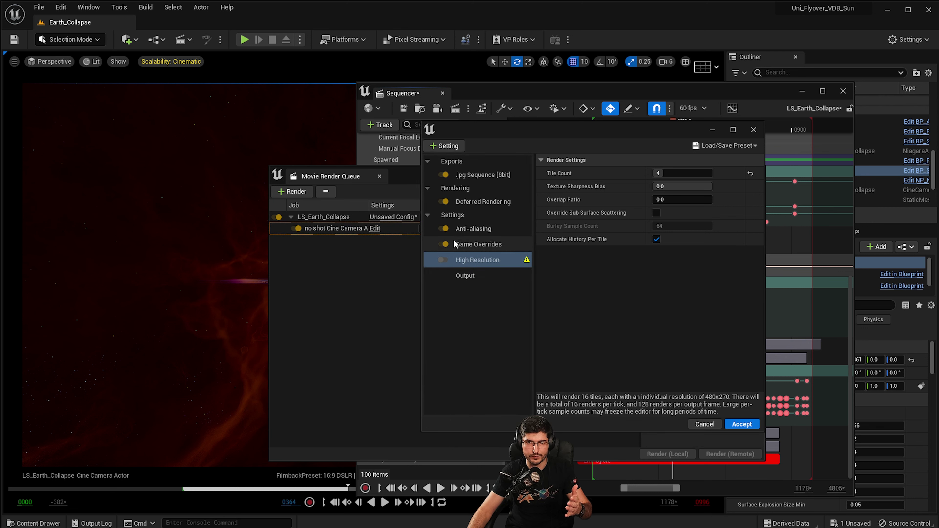
{"action": "left_click", "coordinate": [465, 203]}
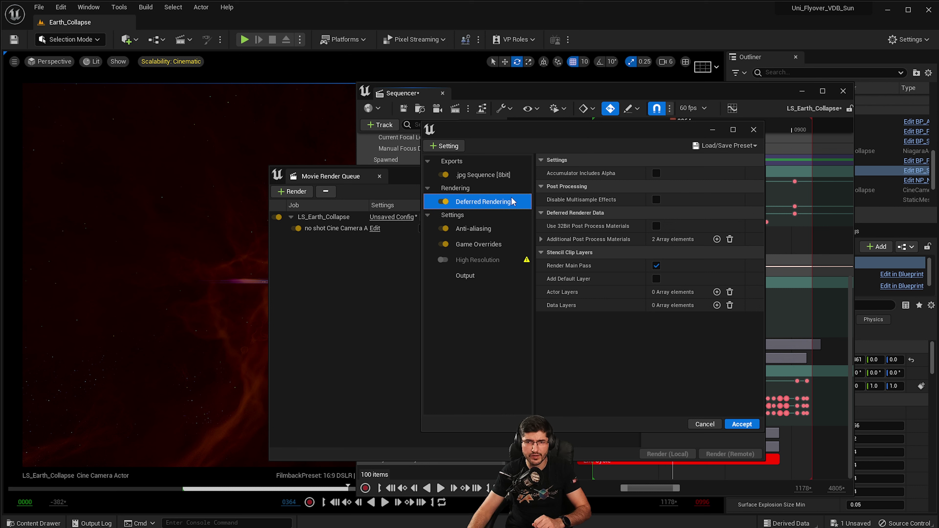
Add a Console Variables setting to the render configuration and give it one blank variable entry.
{"action": "left_click", "coordinate": [440, 147]}
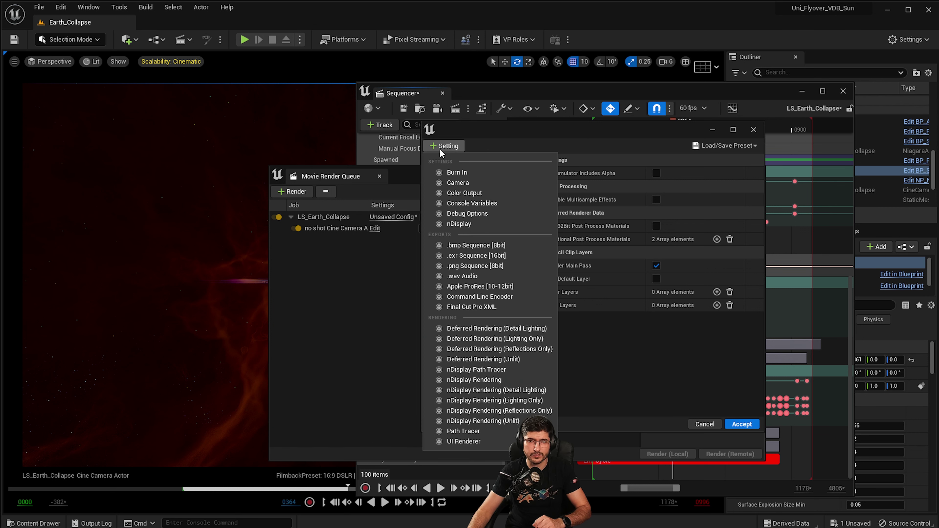
{"action": "left_click", "coordinate": [473, 203]}
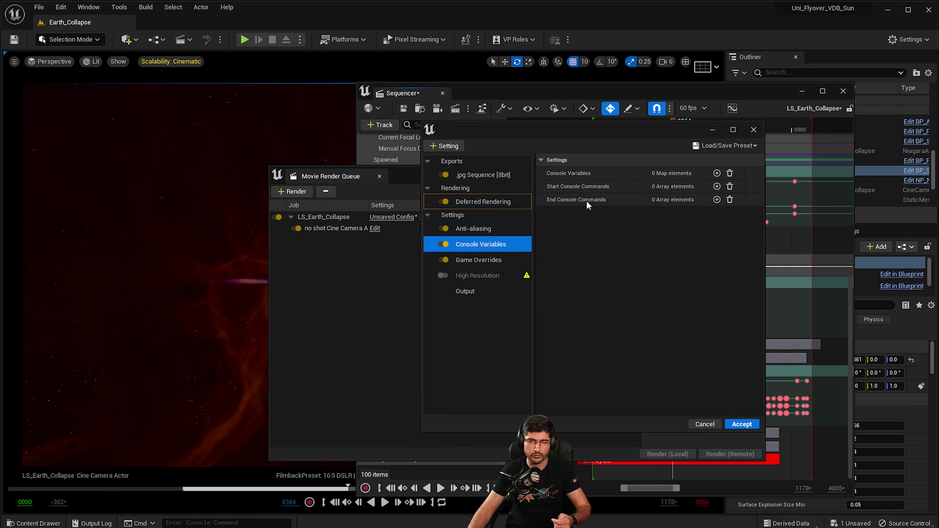
{"action": "left_click", "coordinate": [717, 174]}
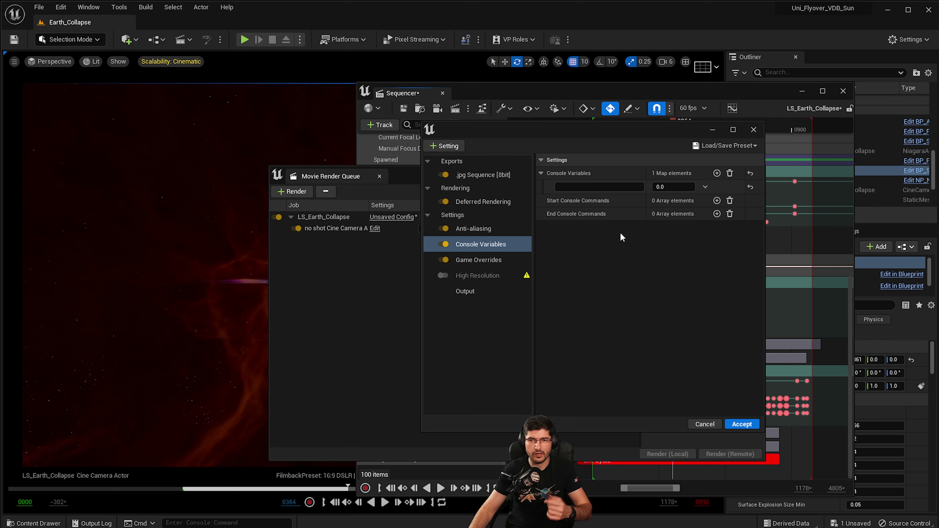
Load the Render_Settings preset to examine its Console Variables, and discard the configuration changes by closing the render queue.
{"action": "left_click", "coordinate": [710, 147]}
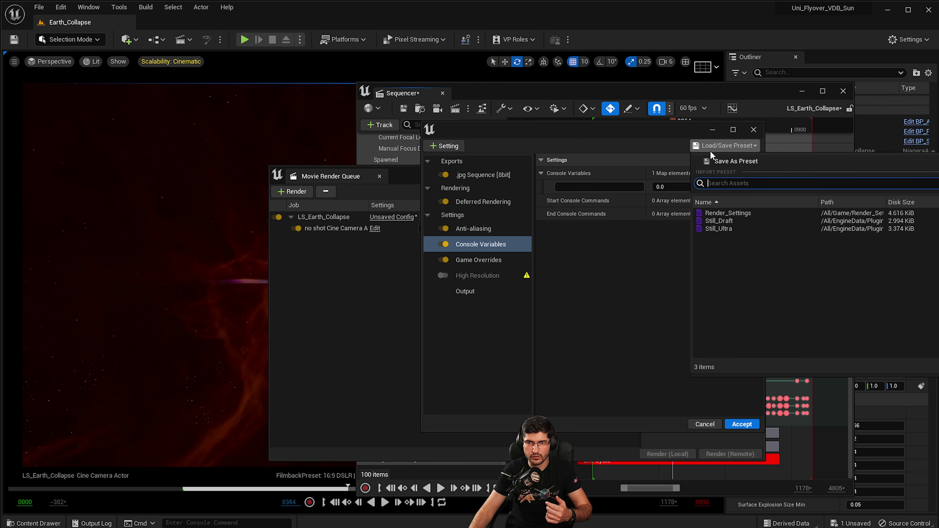
{"action": "left_click", "coordinate": [714, 213]}
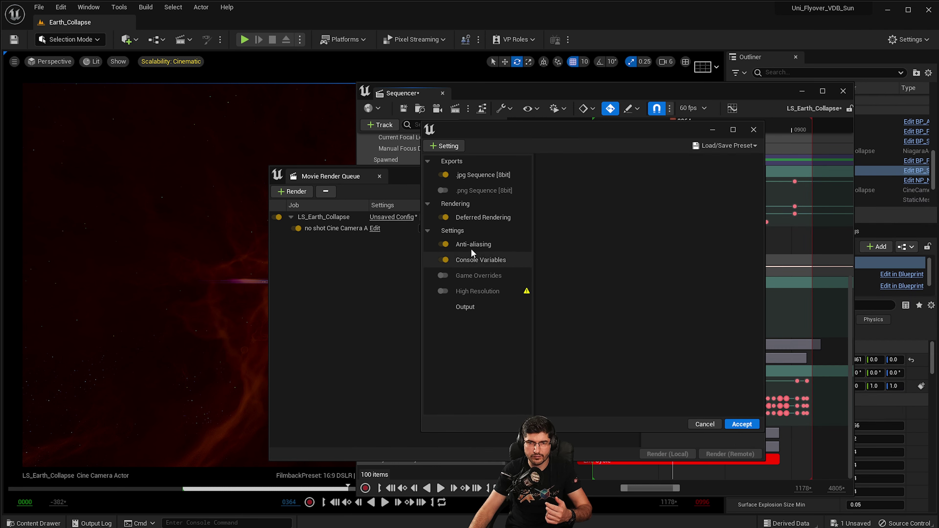
{"action": "left_click", "coordinate": [473, 259]}
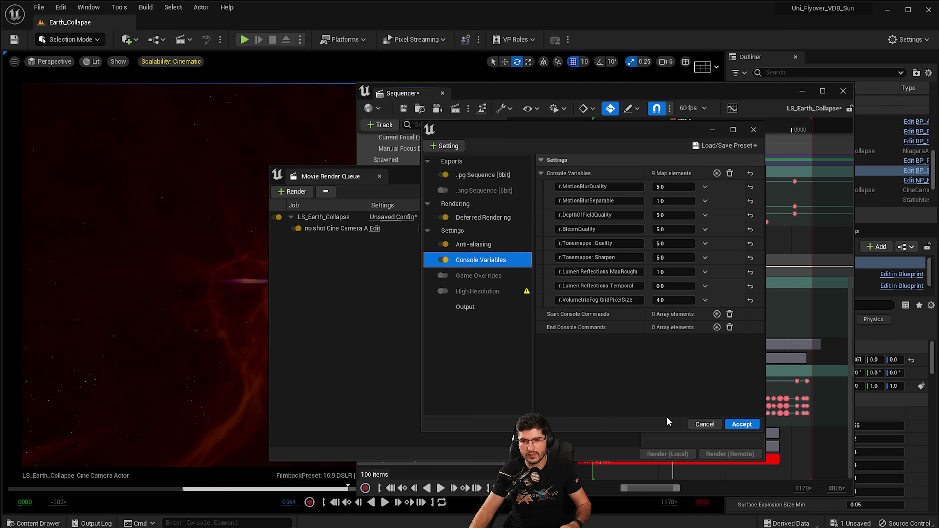
{"action": "left_click", "coordinate": [705, 424]}
{"action": "left_click", "coordinate": [754, 176]}
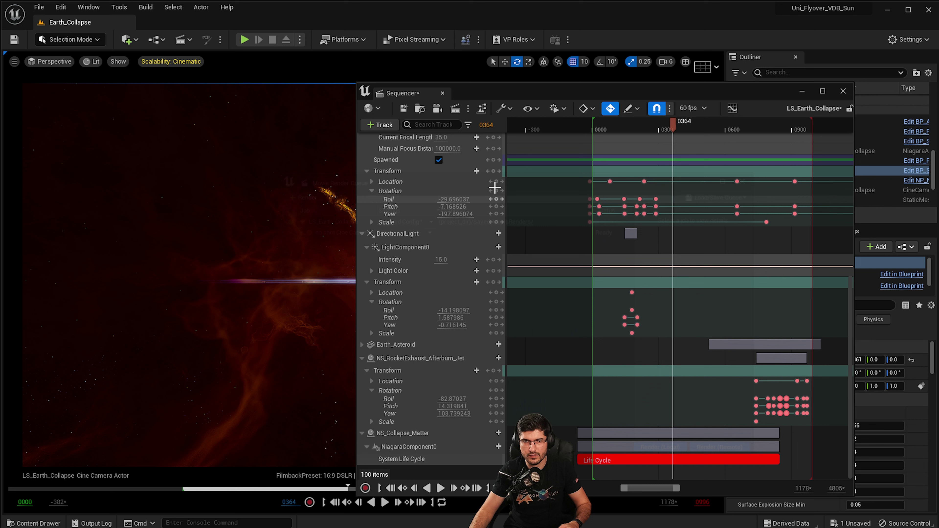
Switch the sequence's render method to Movie Scene Capture (Legacy) and open its Render Movie Settings.
{"action": "left_click", "coordinate": [468, 109]}
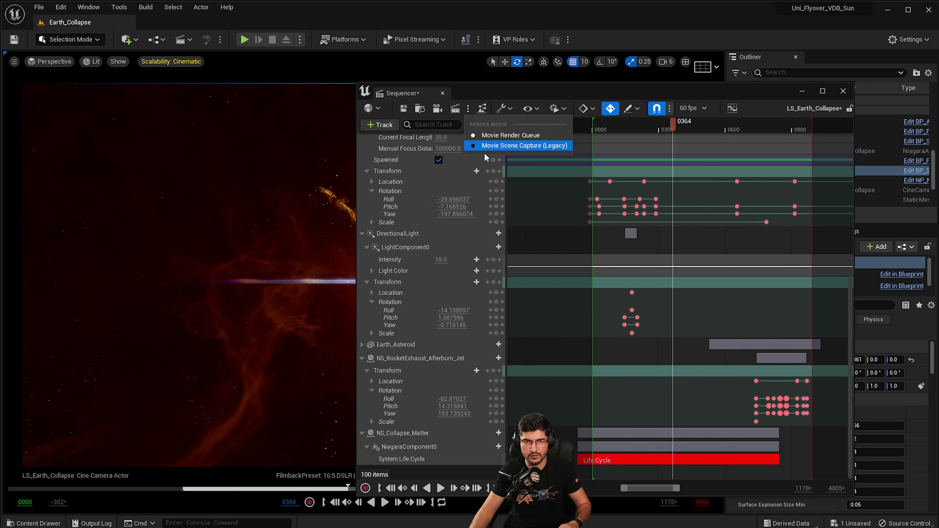
{"action": "left_click", "coordinate": [524, 148]}
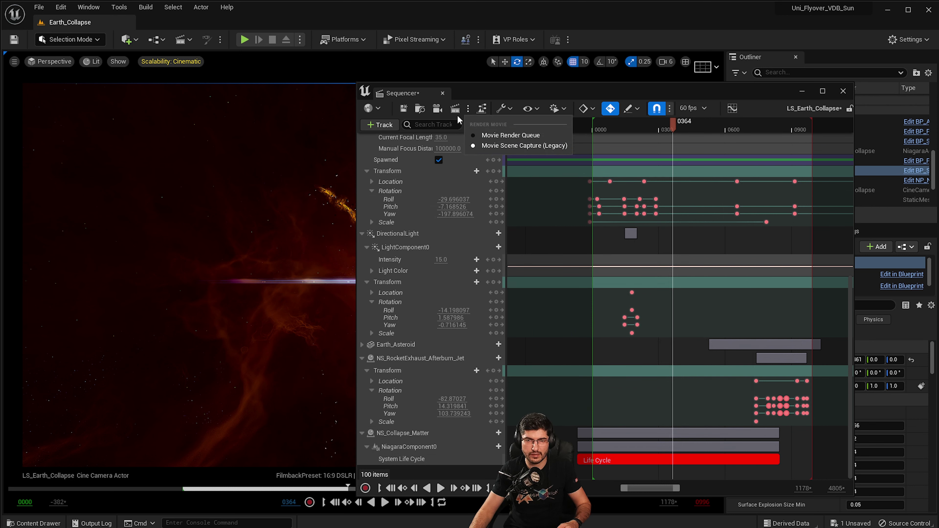
{"action": "left_click", "coordinate": [456, 112]}
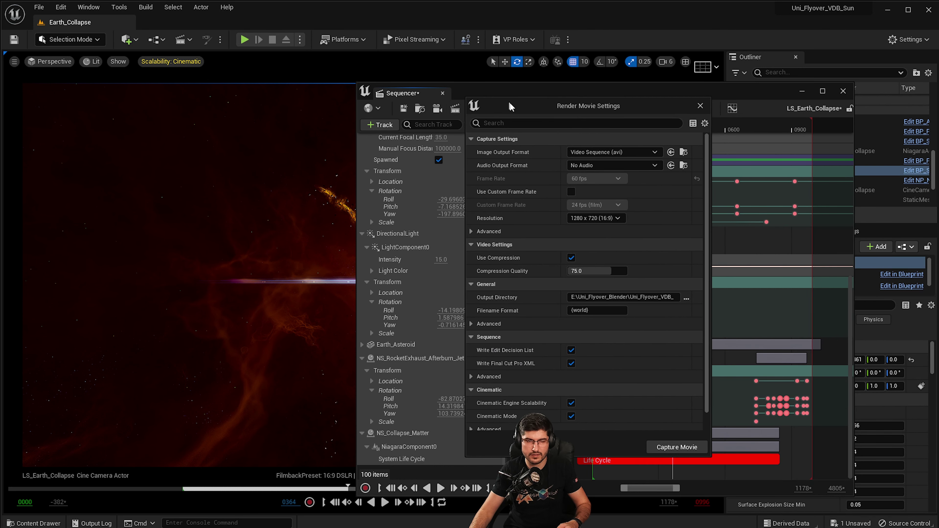
{"action": "left_click_drag", "start_coordinate": [510, 107], "coordinate": [384, 86]}
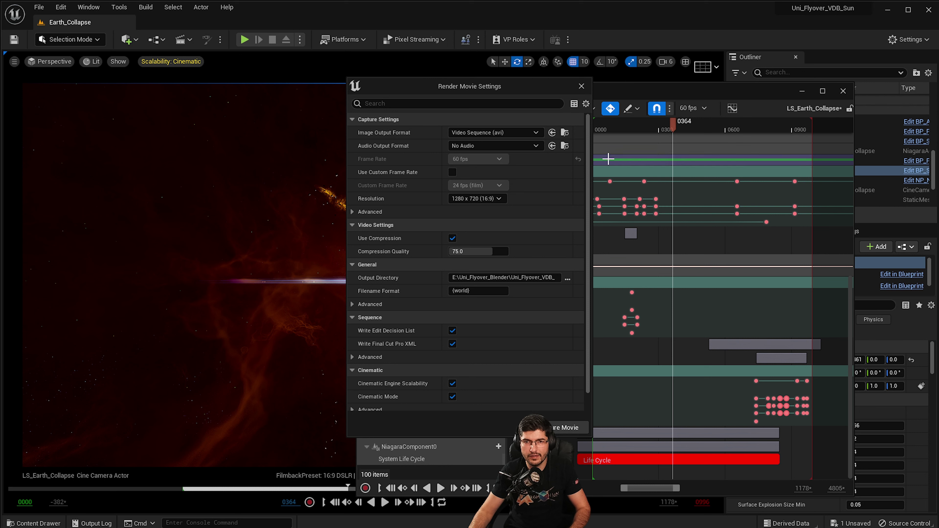
Review the available image output formats and enable Use Custom Frame Rate for the legacy movie capture.
{"action": "left_click", "coordinate": [515, 132]}
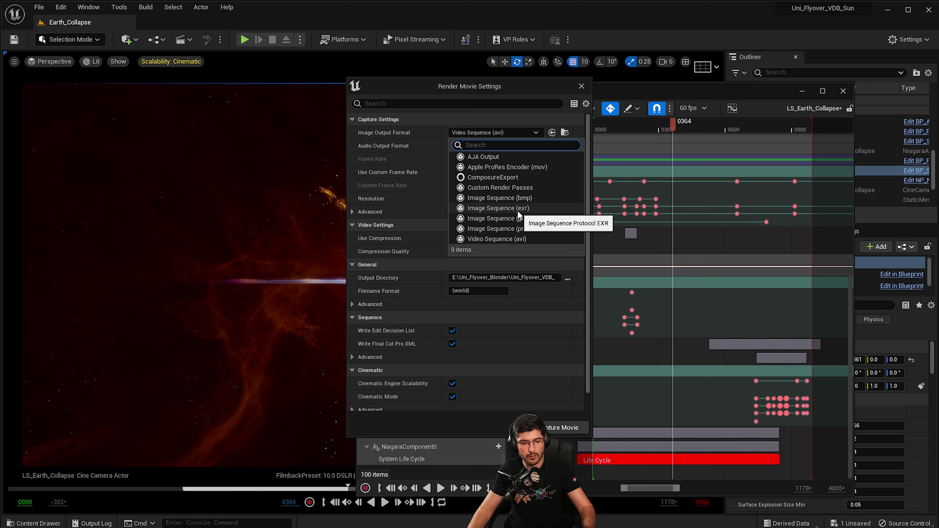
{"action": "left_click", "coordinate": [486, 335]}
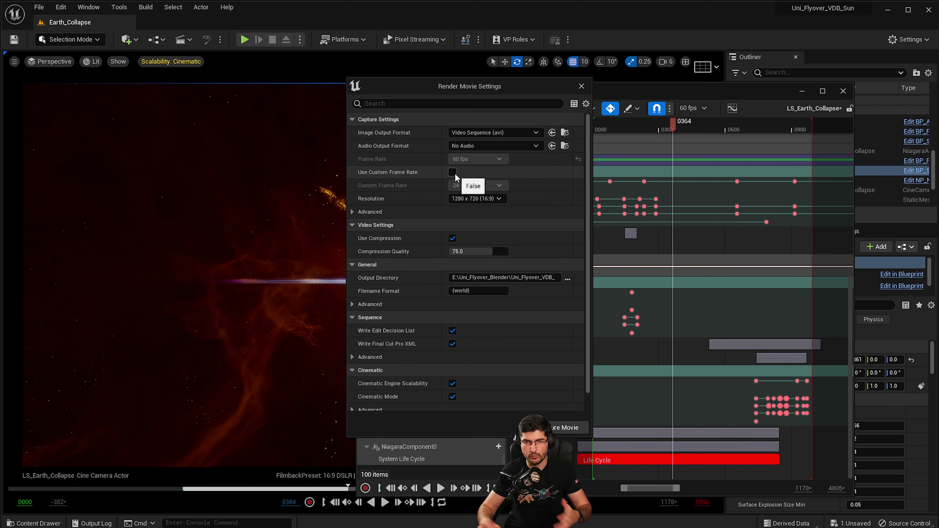
{"action": "left_click", "coordinate": [454, 173]}
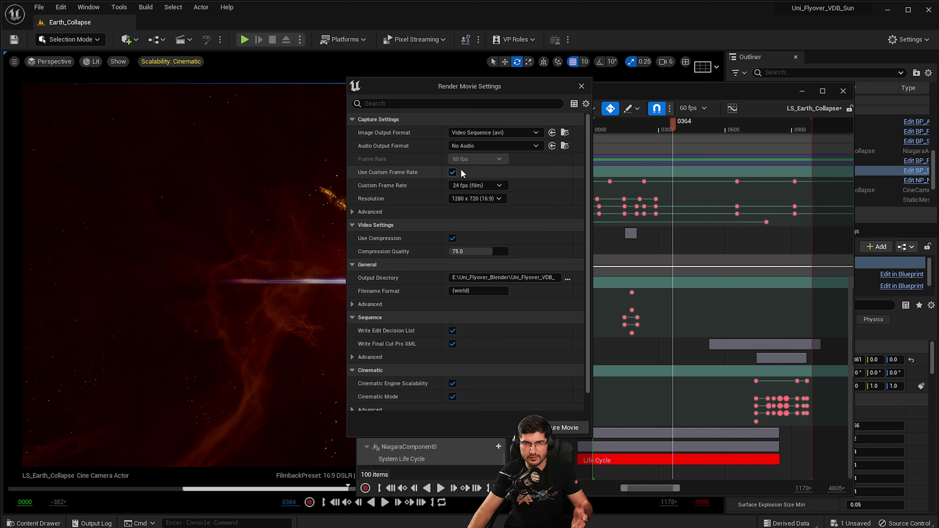
{"action": "left_click", "coordinate": [481, 184]}
{"action": "left_click", "coordinate": [497, 187]}
{"action": "left_click", "coordinate": [498, 198]}
{"action": "left_click", "coordinate": [501, 198]}
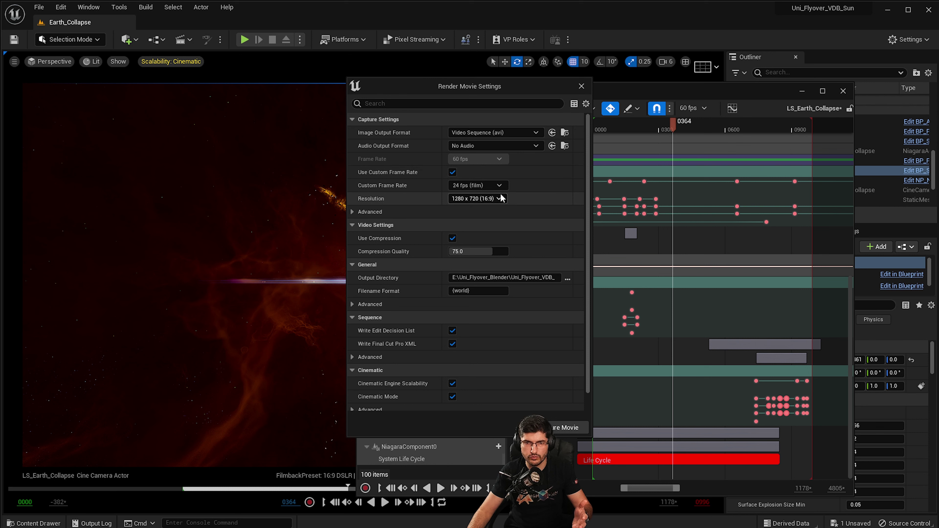
Set the video Compression Quality to 100, review the other capture options and close the Render Movie Settings.
{"action": "left_click", "coordinate": [353, 211]}
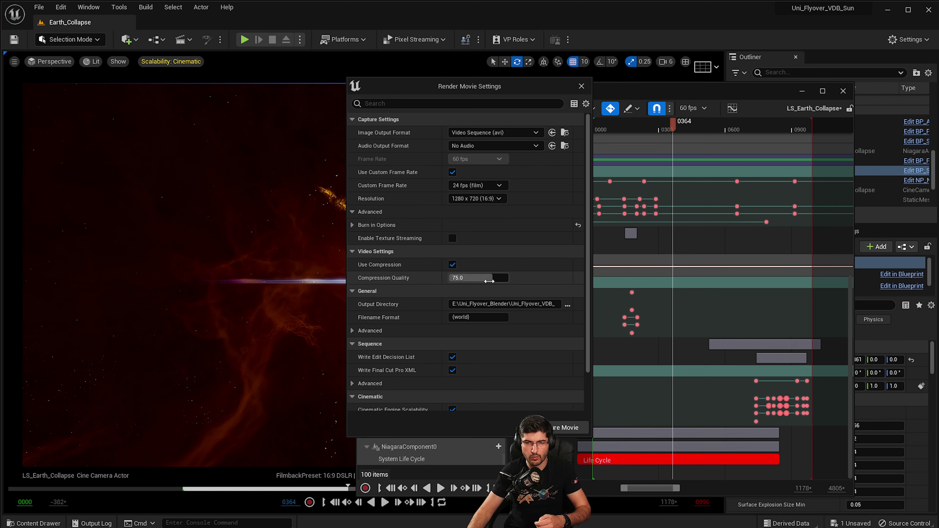
{"action": "left_click_drag", "start_coordinate": [519, 282], "coordinate": [447, 283]}
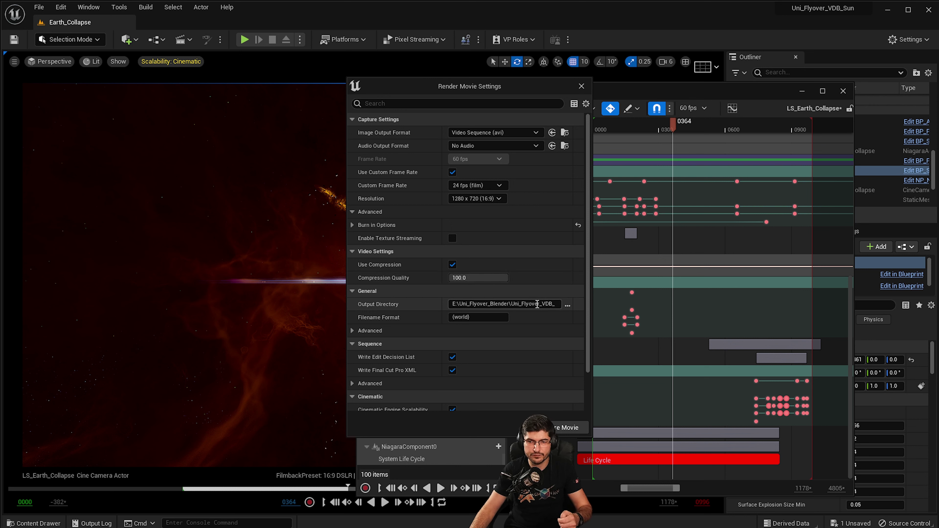
{"action": "scroll", "coordinate": [527, 333], "scroll_direction": "down", "scroll_amount": 3}
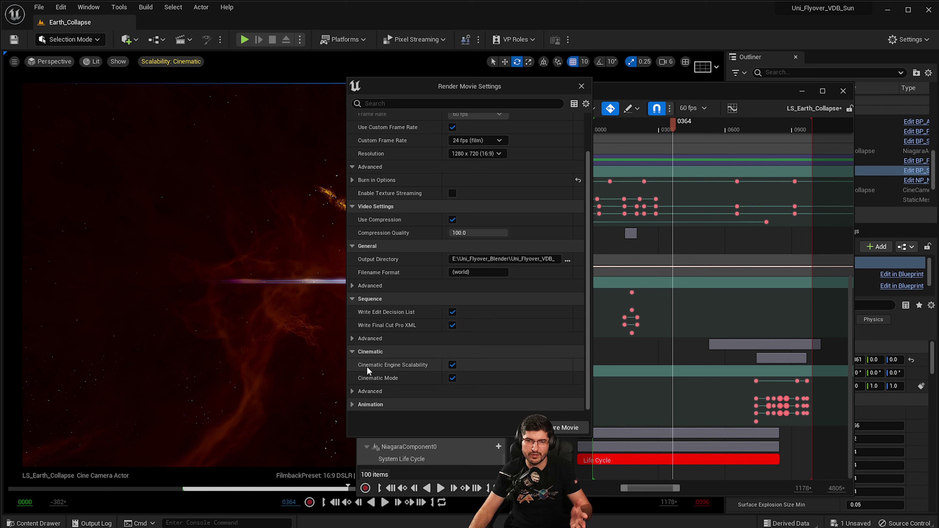
{"action": "scroll", "coordinate": [367, 366], "scroll_direction": "up", "scroll_amount": 3}
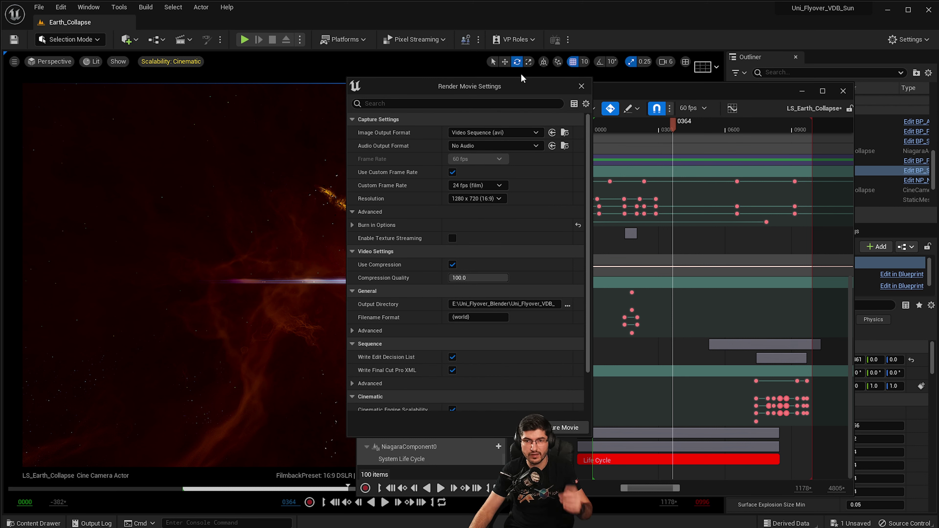
{"action": "left_click", "coordinate": [581, 86]}
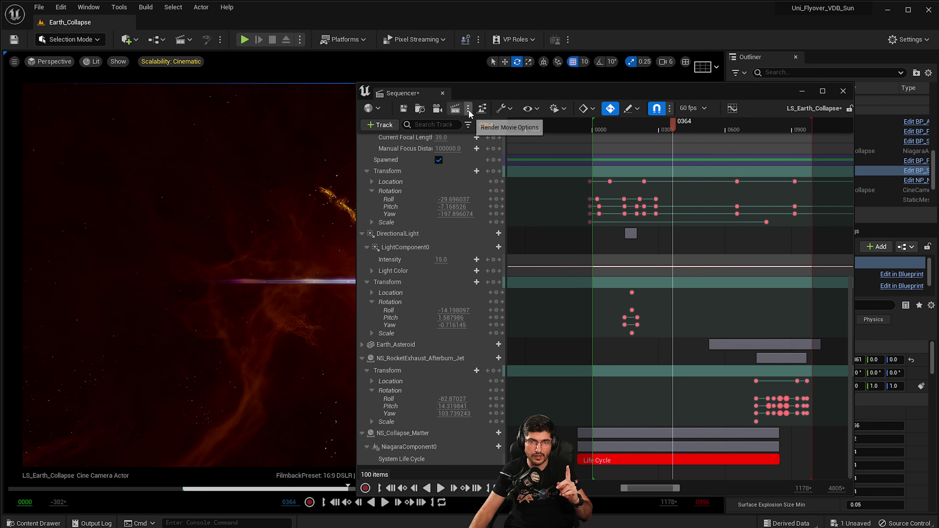
Switch the render method back to Movie Render Queue and review the Output settings of the LS_Earth_Collapse job.
{"action": "left_click", "coordinate": [484, 111]}
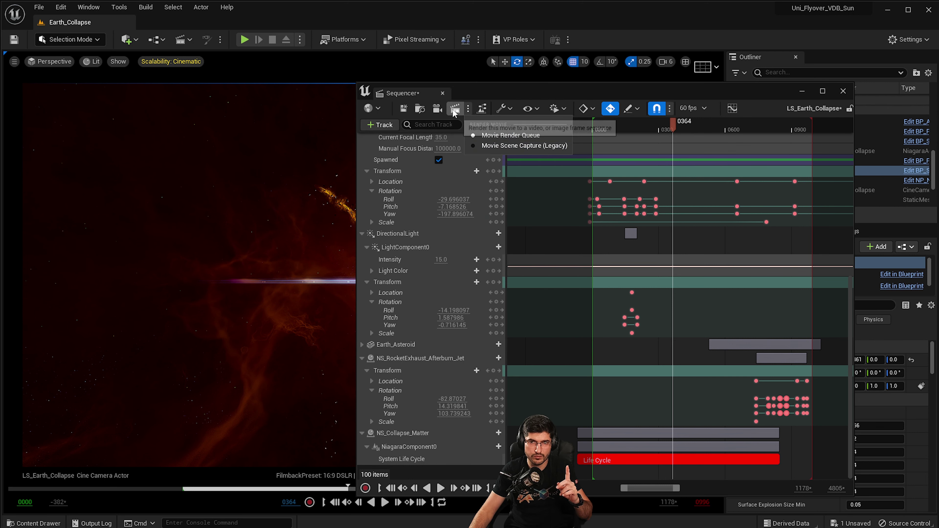
{"action": "left_click", "coordinate": [484, 137]}
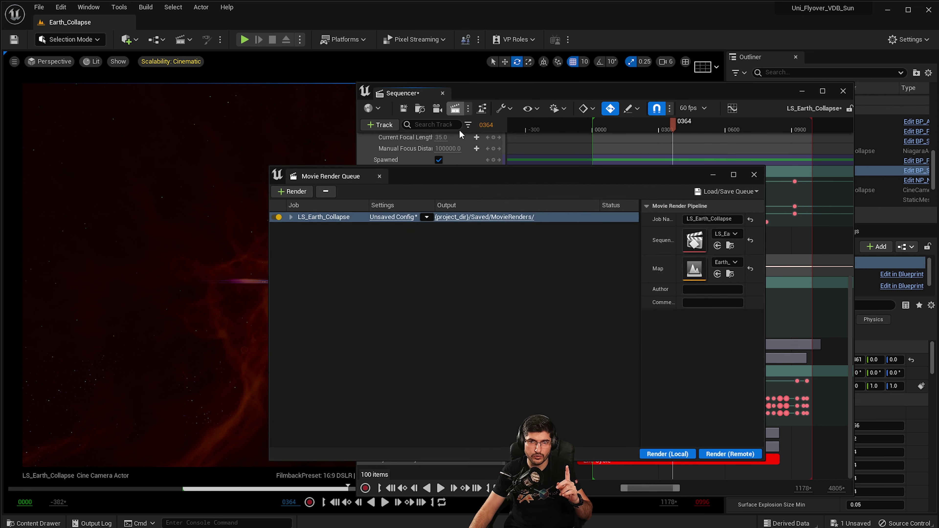
{"action": "left_click", "coordinate": [404, 217]}
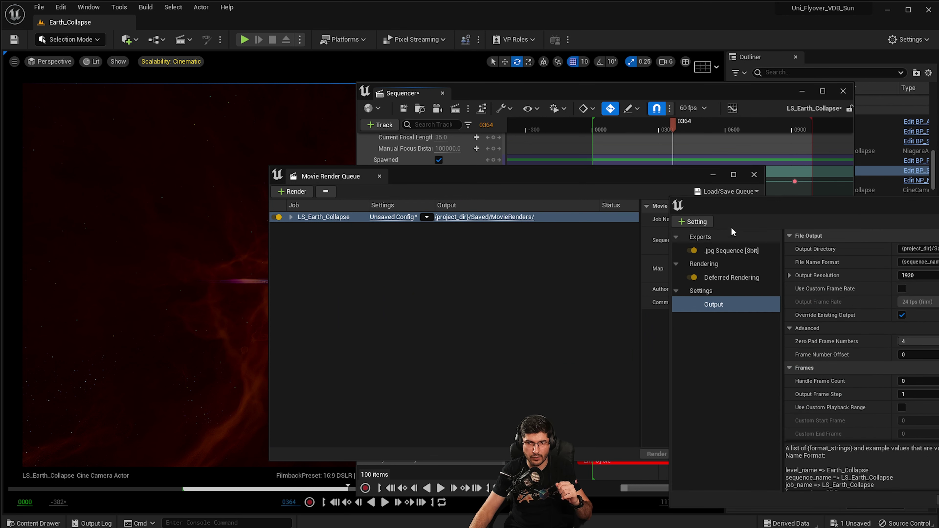
{"action": "left_click_drag", "start_coordinate": [721, 206], "coordinate": [453, 167]}
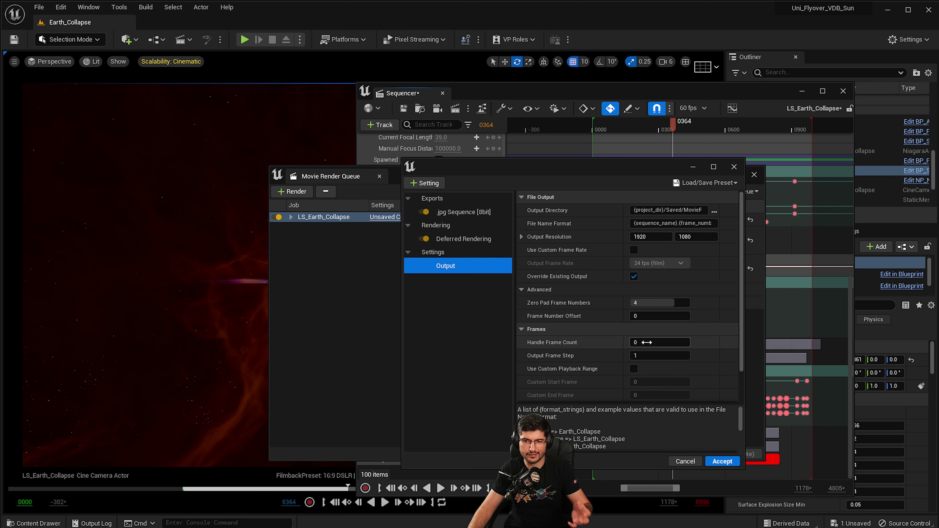
{"action": "left_click", "coordinate": [685, 462]}
{"action": "left_click", "coordinate": [754, 174]}
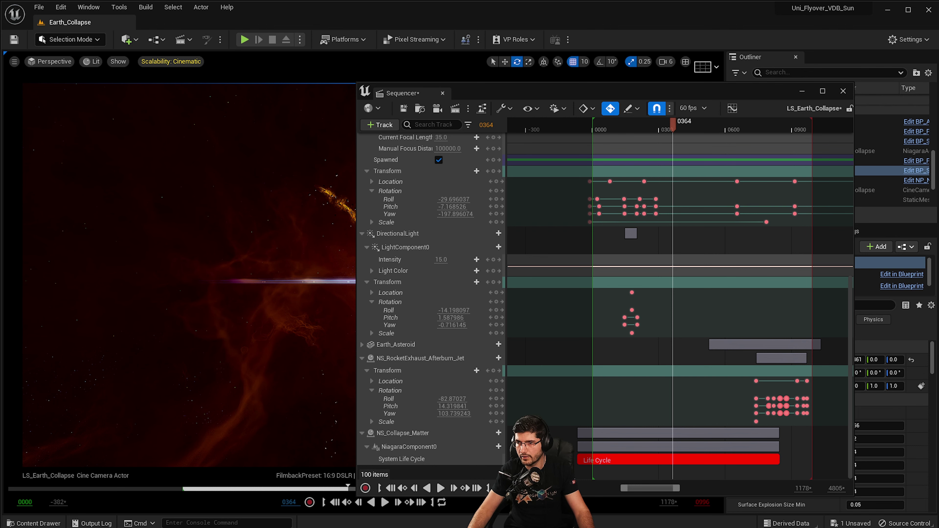
Switch to File Explorer and enlarge its window to examine the image sequence in the Solar_System_Simulation_Render_03 folder.
{"action": "key", "text": "alt+Tab"}
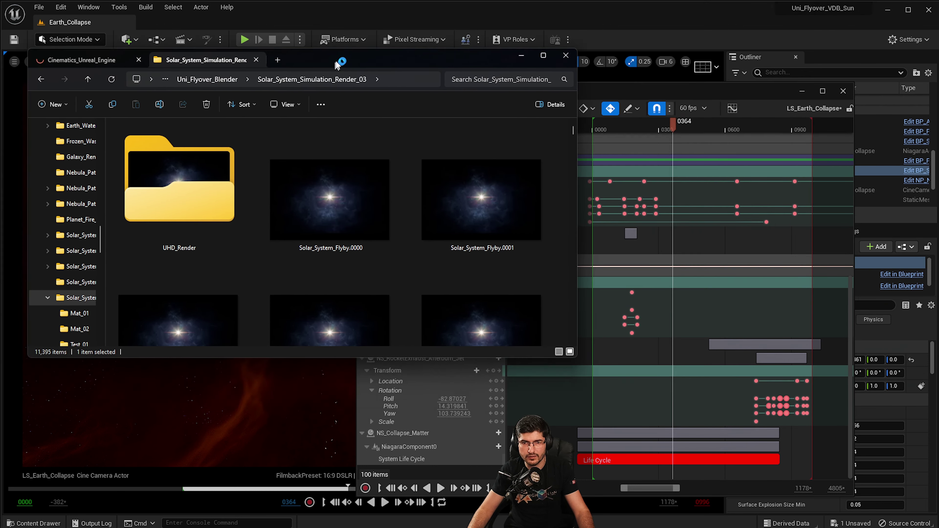
{"action": "left_click_drag", "start_coordinate": [554, 344], "coordinate": [906, 498]}
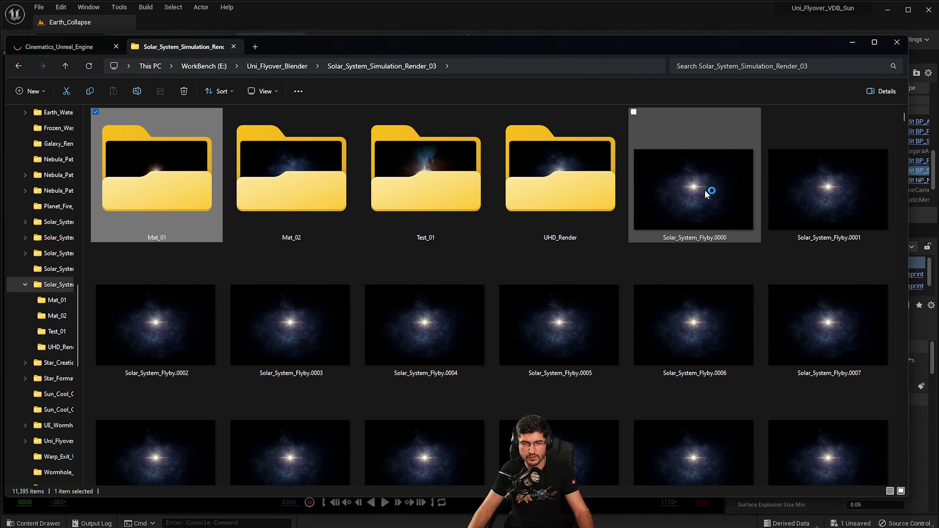
{"action": "left_click", "coordinate": [704, 189]}
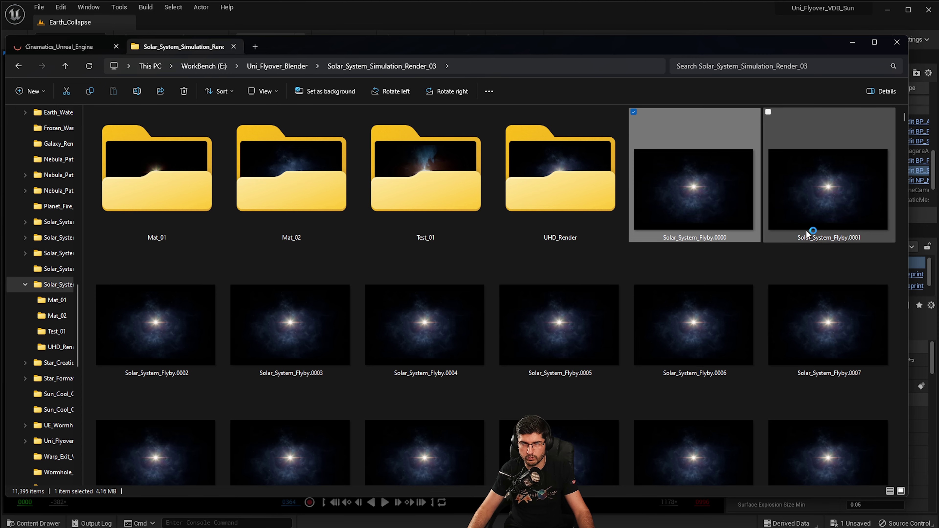
{"action": "mouse_move", "coordinate": [904, 116]}
{"action": "left_mouse_down"}
{"action": "mouse_move", "coordinate": [904, 476]}
{"action": "mouse_move", "coordinate": [912, 111]}
{"action": "left_mouse_up"}
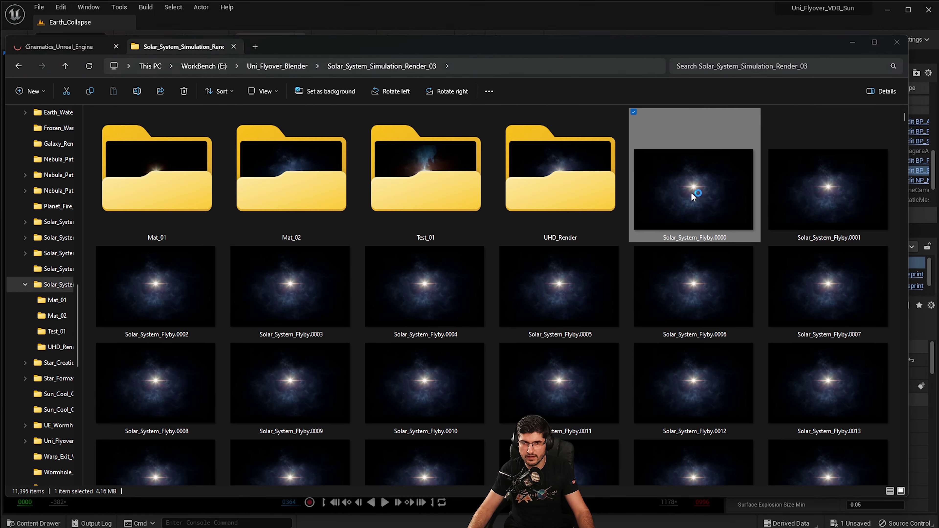
Open Solar_System_Flyby.0000 in the image viewer and step through the rendered frames up to frame 0023.
{"action": "double_click", "coordinate": [691, 193]}
{"action": "double_click", "coordinate": [700, 4]}
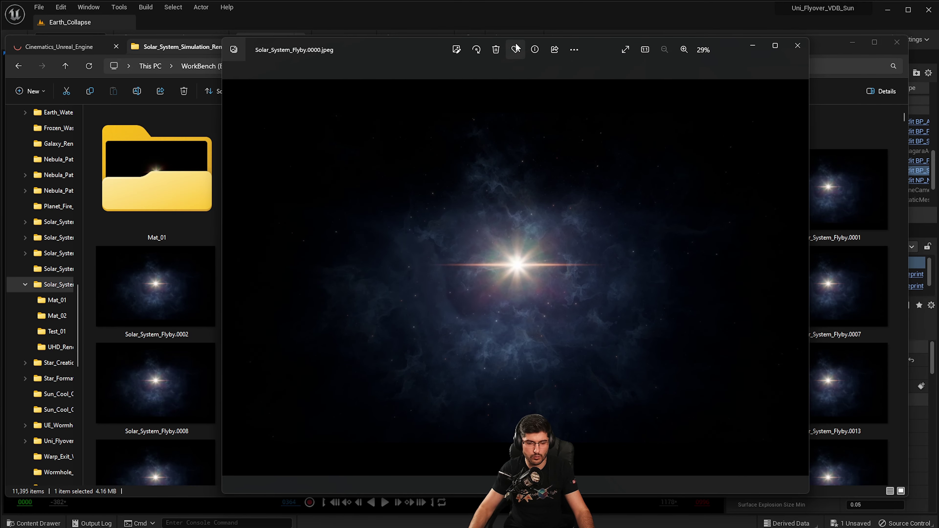
{"action": "key", "text": "Right"}
{"action": "key", "text": "Right"}
{"action": "key", "text": "Right"}
{"action": "key", "text": "Right"}
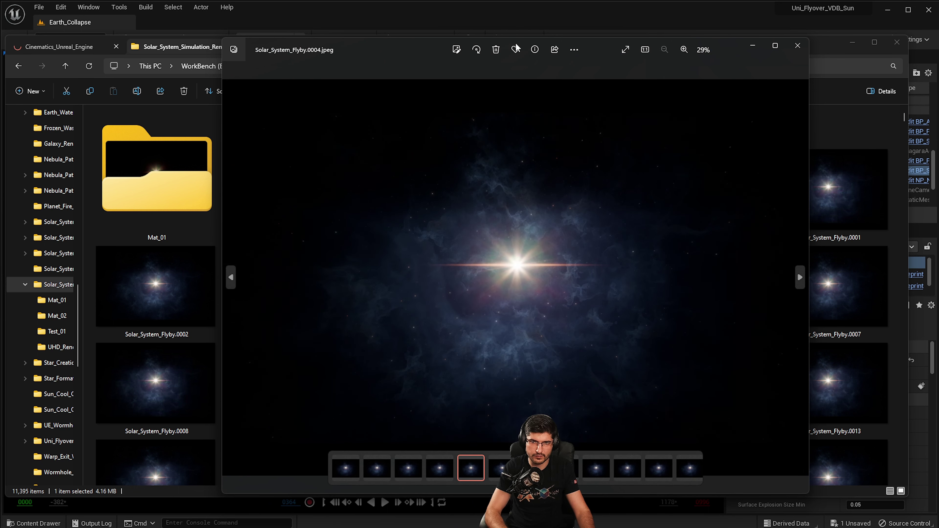
{"action": "key", "text": "Right"}
{"action": "key", "text": "Right"}
{"action": "key", "text": "Right"}
{"action": "key", "text": "Right"}
{"action": "key", "text": "Right"}
{"action": "key", "text": "Right"}
{"action": "key", "text": "Right"}
{"action": "key", "text": "Right"}
{"action": "key", "text": "Right"}
{"action": "key", "text": "Right"}
{"action": "key", "text": "Right"}
{"action": "key", "text": "Right"}
{"action": "key", "text": "Right"}
{"action": "key", "text": "Right"}
{"action": "key", "text": "Right"}
{"action": "key", "text": "Right"}
{"action": "key", "text": "Right"}
{"action": "key", "text": "Right"}
{"action": "key", "text": "Right"}
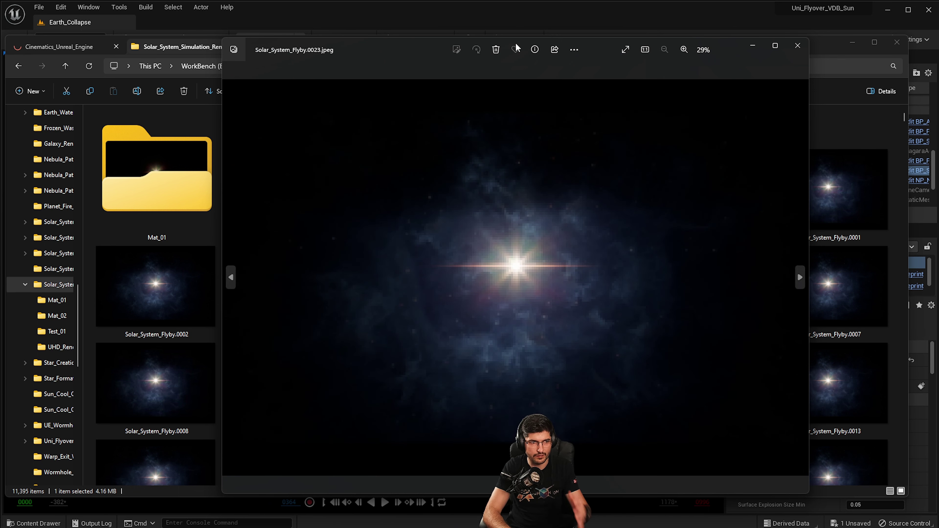
Step forward through the Solar_System_Flyby image sequence to frame 0086 to examine the rendered frames.
{"action": "key", "text": "Right"}
{"action": "key", "text": "Right"}
{"action": "key", "text": "Right"}
{"action": "key", "text": "Right"}
{"action": "key", "text": "Right"}
{"action": "key", "text": "Right"}
{"action": "key", "text": "Right"}
{"action": "key", "text": "Right"}
{"action": "key", "text": "Right"}
{"action": "key", "text": "Right"}
{"action": "key", "text": "Right"}
{"action": "key", "text": "Right"}
{"action": "key", "text": "Right"}
{"action": "key", "text": "Right"}
{"action": "key", "text": "Right"}
{"action": "key", "text": "Right"}
{"action": "key", "text": "Right"}
{"action": "key", "text": "Right"}
{"action": "key", "text": "Right"}
{"action": "key", "text": "Right"}
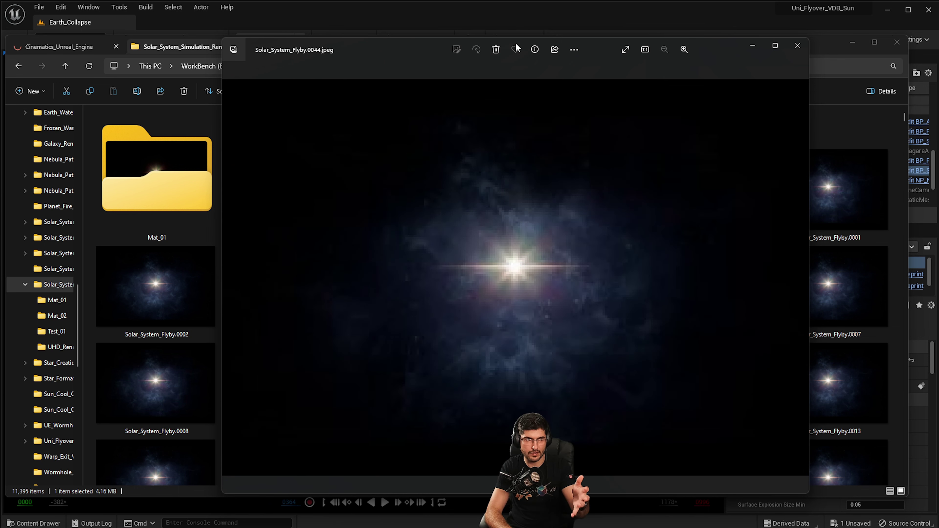
{"action": "key", "text": "Right"}
{"action": "key", "text": "Right"}
{"action": "key", "text": "Right"}
{"action": "key", "text": "Right"}
{"action": "key", "text": "Right"}
{"action": "key", "text": "Right"}
{"action": "key", "text": "Right"}
{"action": "key", "text": "Right"}
{"action": "key", "text": "Right"}
{"action": "key", "text": "Right"}
{"action": "key", "text": "Right"}
{"action": "key", "text": "Right"}
{"action": "key", "text": "Right"}
{"action": "key", "text": "Right"}
{"action": "key", "text": "Right"}
{"action": "key", "text": "Right"}
{"action": "key", "text": "Right"}
{"action": "key", "text": "Right"}
{"action": "key", "text": "Right"}
{"action": "key", "text": "Right"}
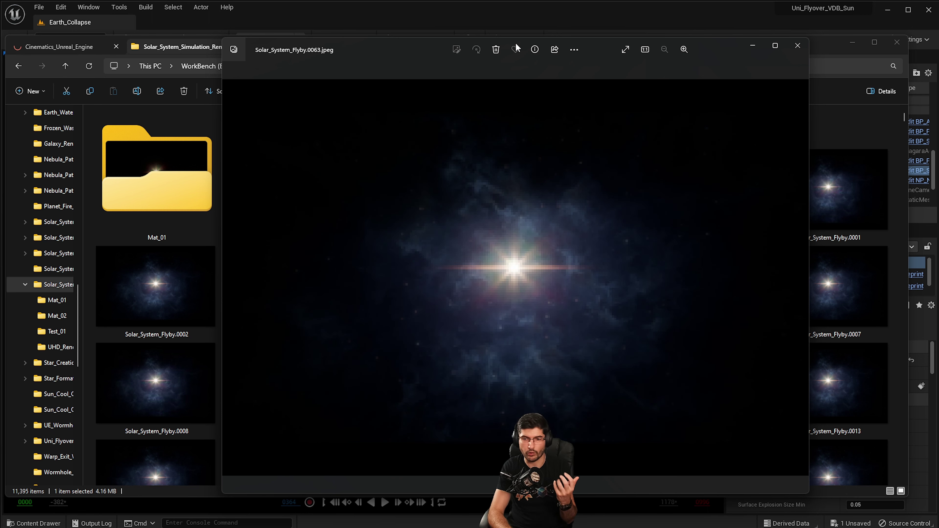
{"action": "key", "text": "Right"}
{"action": "key", "text": "Right"}
{"action": "key", "text": "Right"}
{"action": "key", "text": "Right"}
{"action": "key", "text": "Right"}
{"action": "key", "text": "Right"}
{"action": "key", "text": "Right"}
{"action": "key", "text": "Right"}
{"action": "key", "text": "Right"}
{"action": "key", "text": "Right"}
{"action": "key", "text": "Right"}
{"action": "key", "text": "Right"}
{"action": "key", "text": "Right"}
{"action": "key", "text": "Right"}
{"action": "key", "text": "Right"}
{"action": "key", "text": "Right"}
{"action": "key", "text": "Right"}
{"action": "key", "text": "Right"}
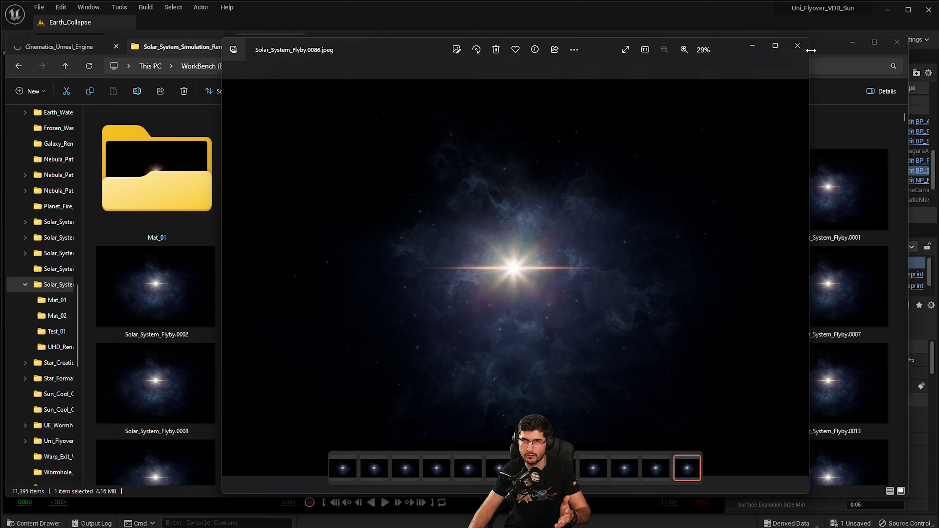
Close the image viewer and File Explorer, and return to Unreal Editor to review the camera and cloud tracks of LS_Earth_Collapse.
{"action": "left_click", "coordinate": [798, 46]}
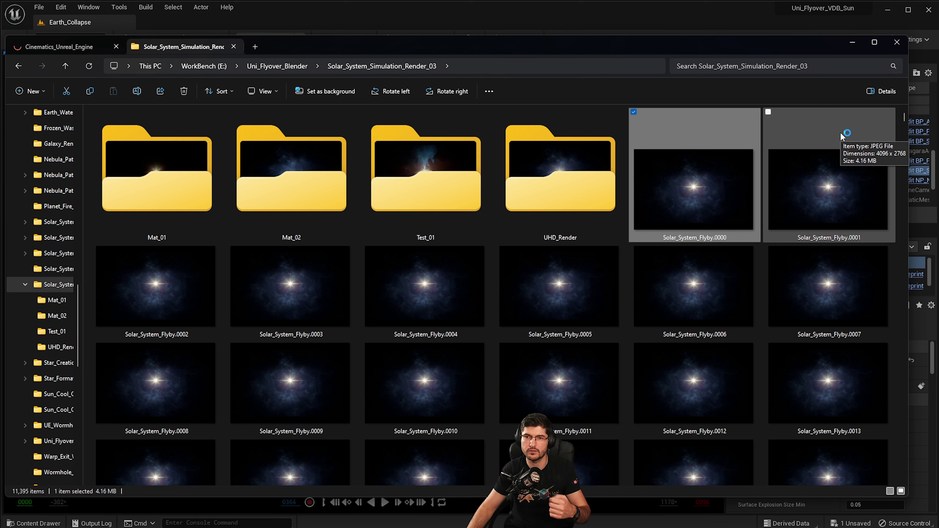
{"action": "left_click", "coordinate": [897, 43]}
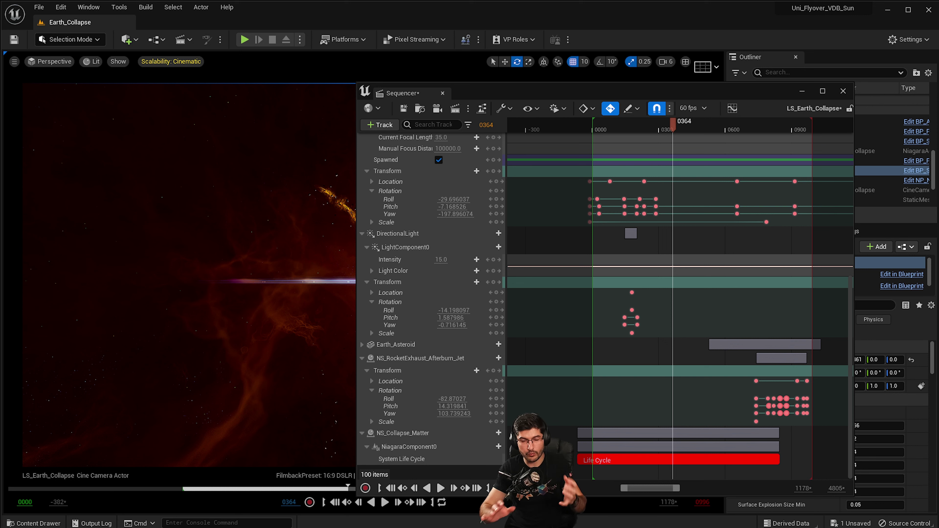
{"action": "scroll", "coordinate": [597, 233], "scroll_direction": "up", "scroll_amount": 10}
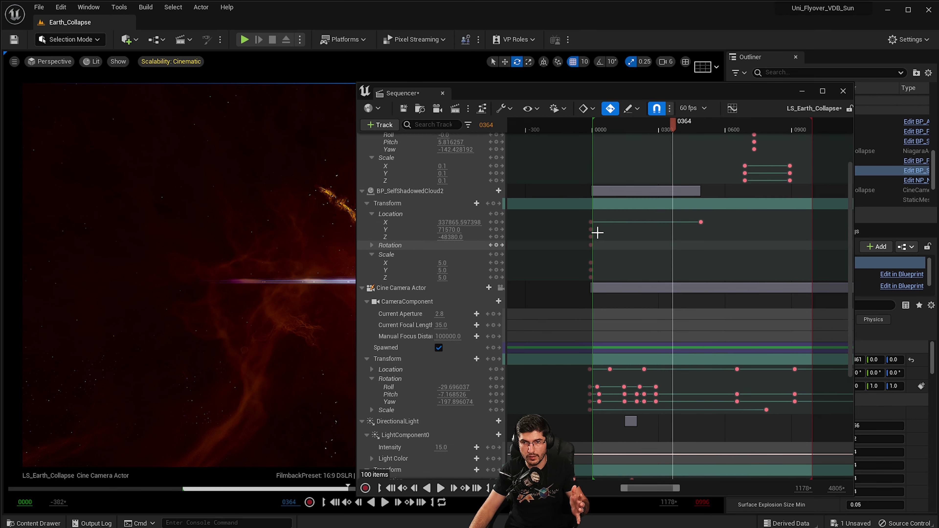